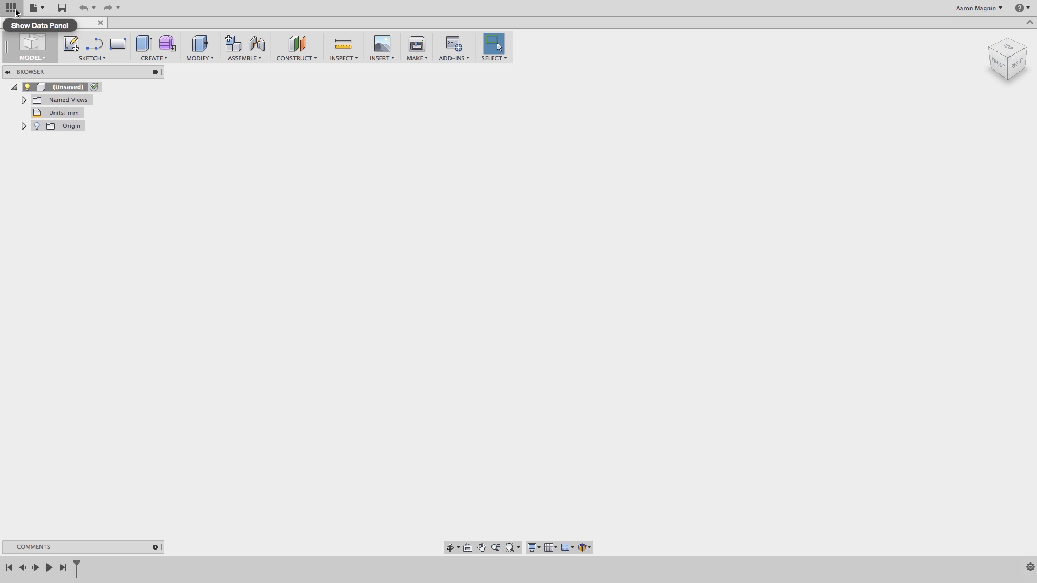
- Open the Pipe Vice START design from the Basics folder of the WEBINARS project and hide the data panel
click(11, 9)
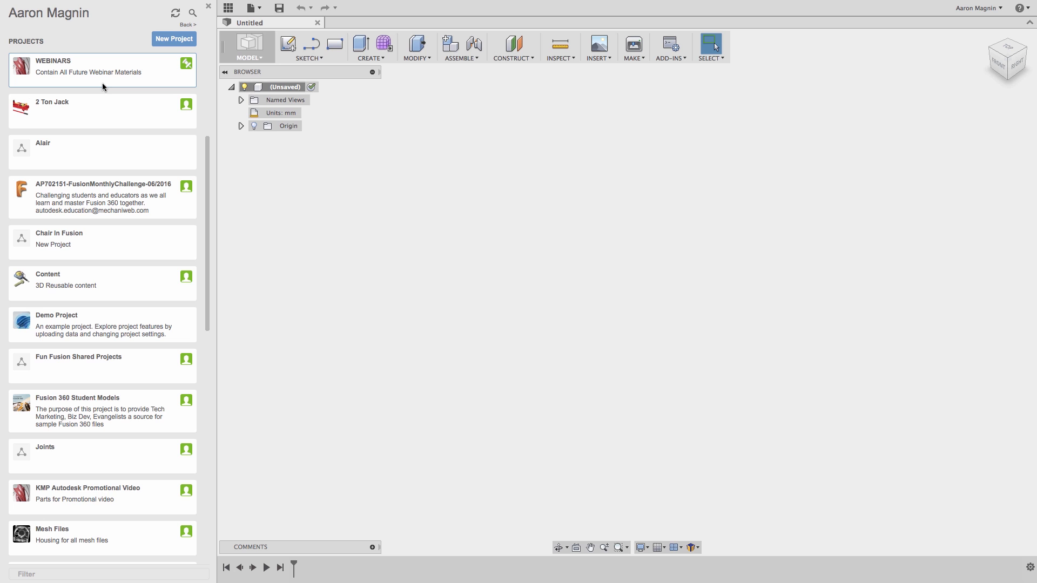
scroll(102, 82, down, 8)
scroll(102, 82, down, 12)
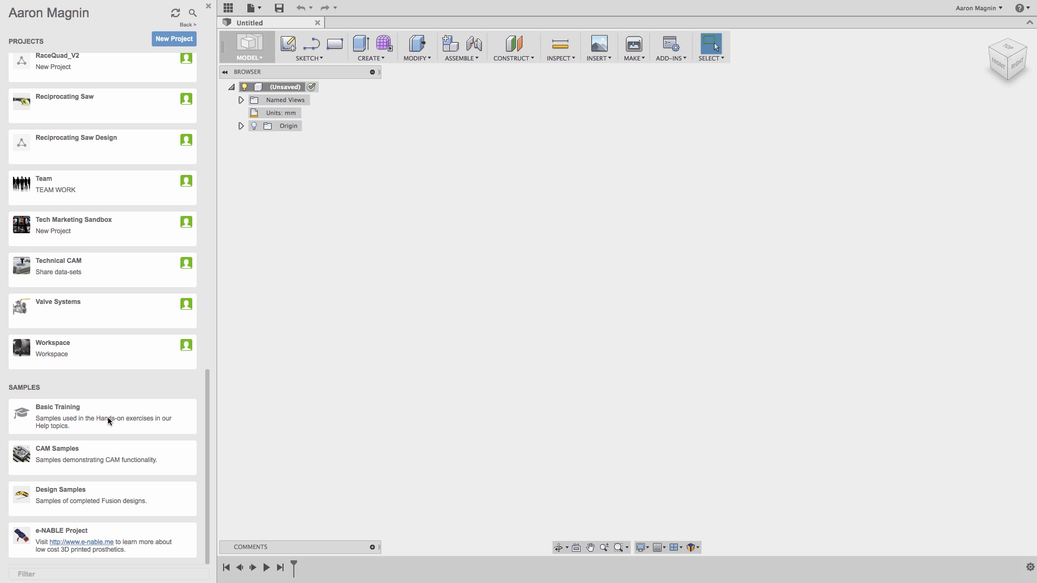
scroll(108, 417, up, 15)
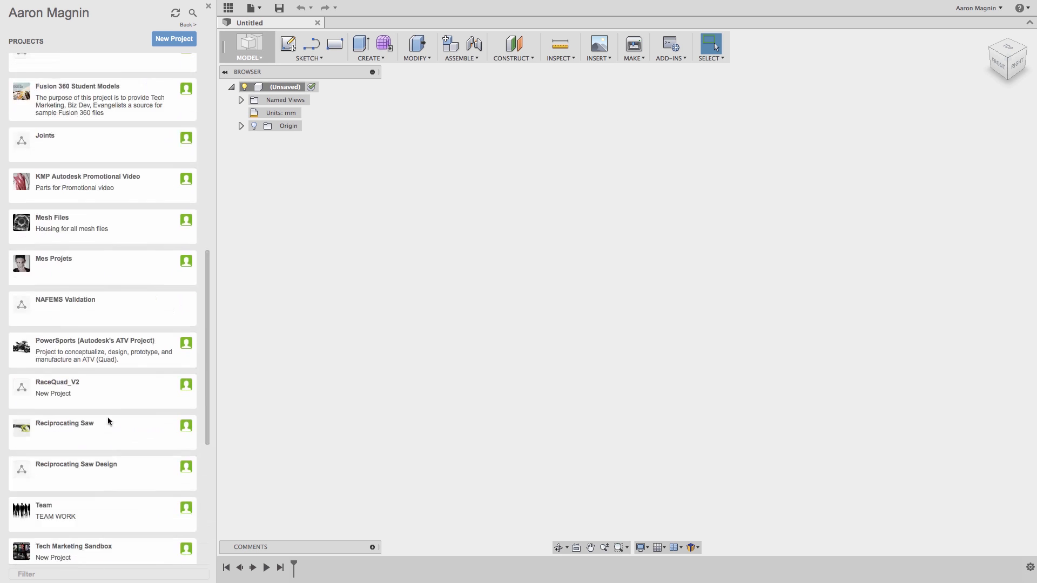
scroll(108, 421, up, 5)
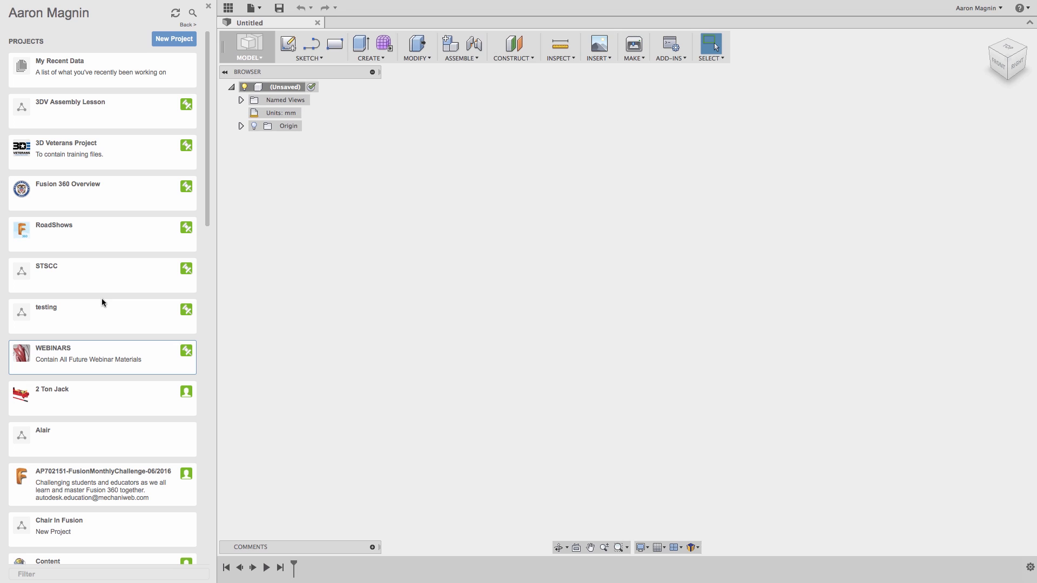
click(90, 352)
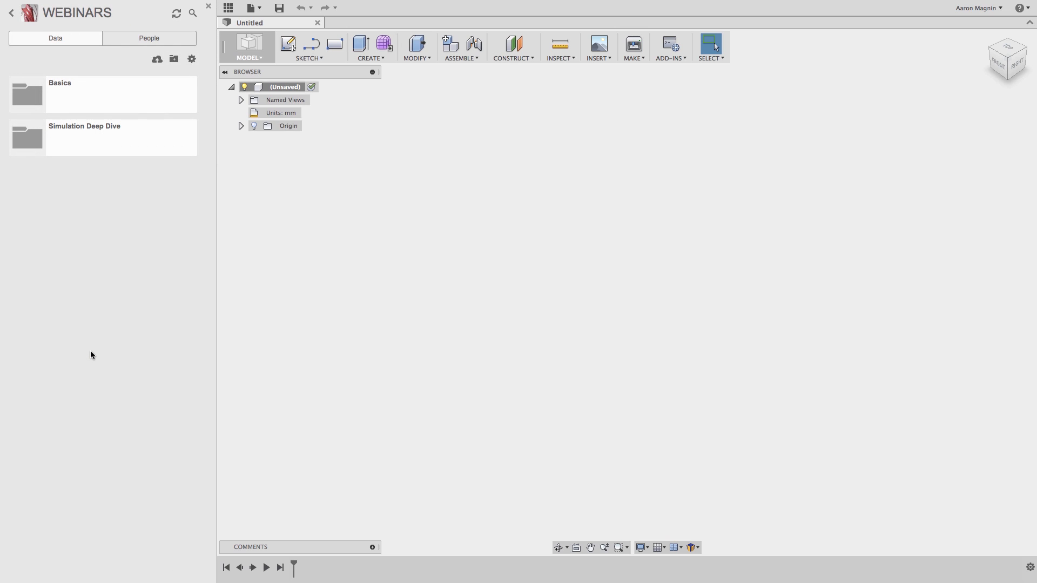
click(78, 105)
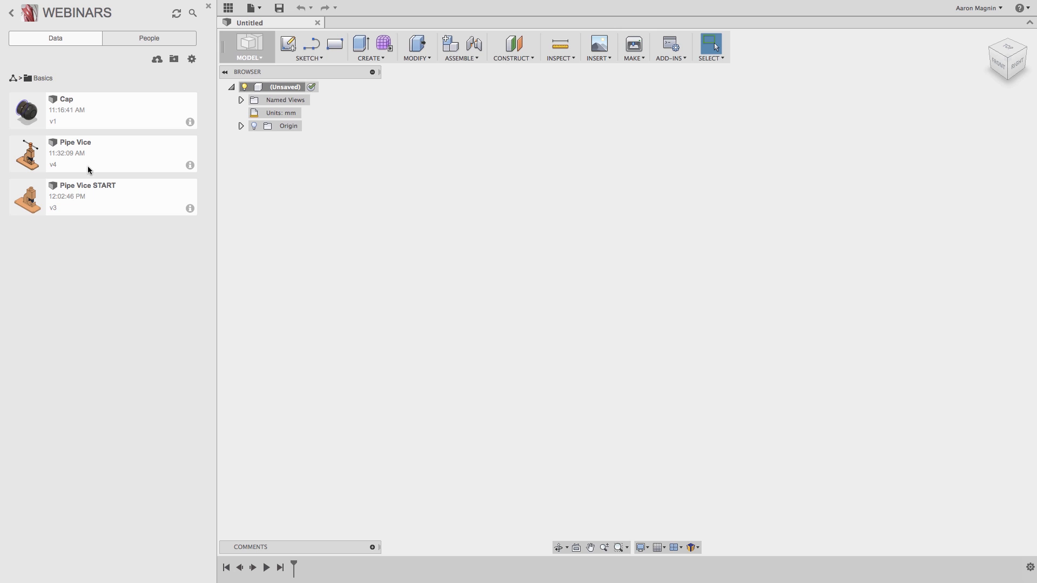
double_click(82, 196)
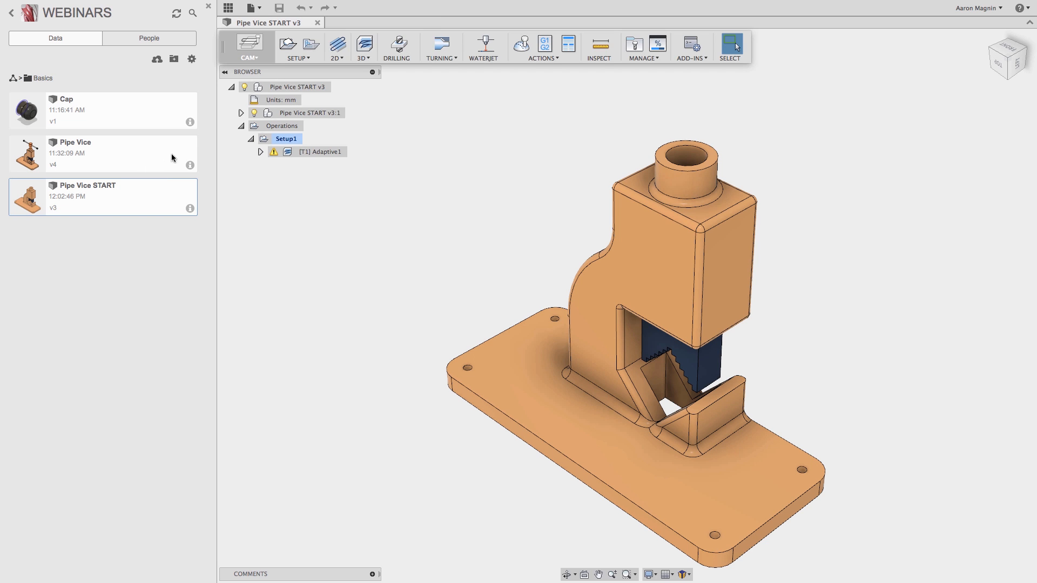
click(209, 6)
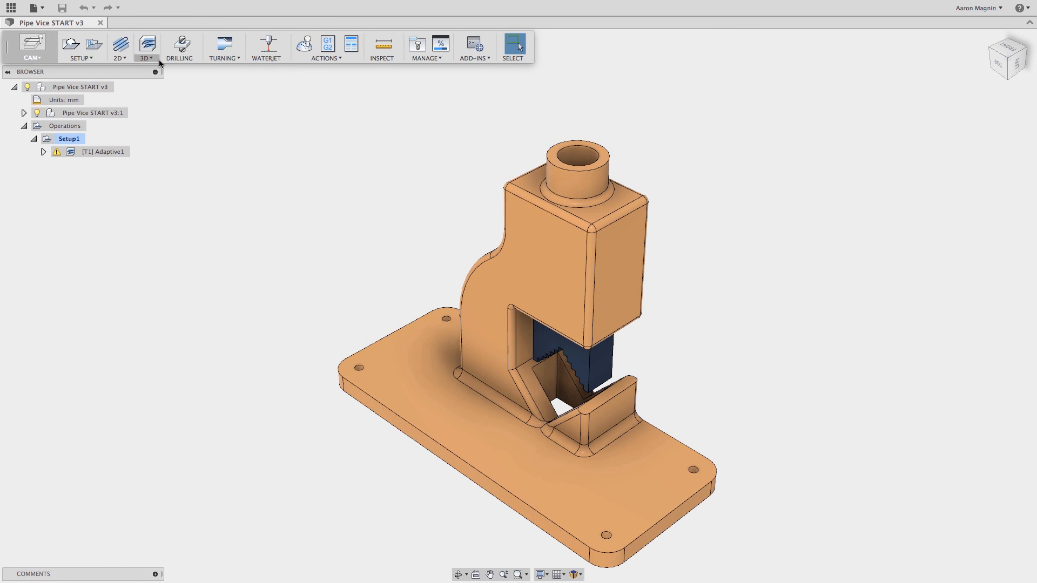
- Change to the Model workspace and highlight the Base and Jaw components one after the other
click(32, 54)
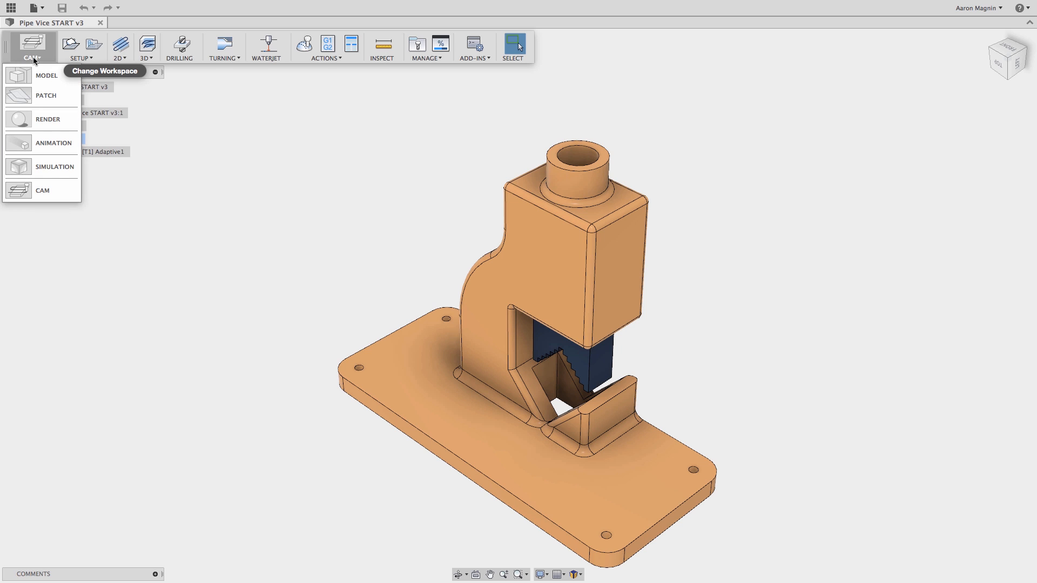
click(36, 75)
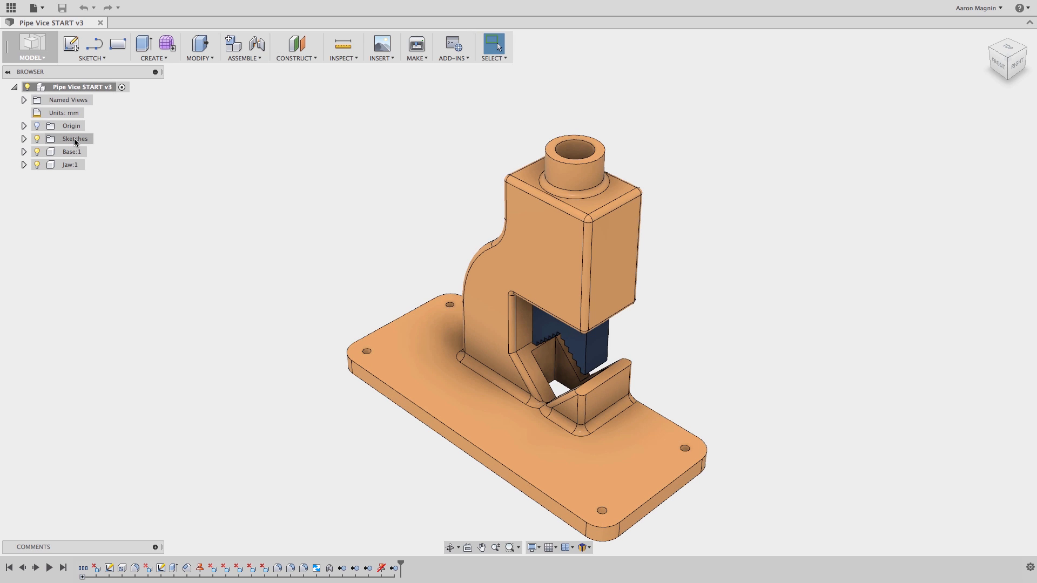
click(71, 152)
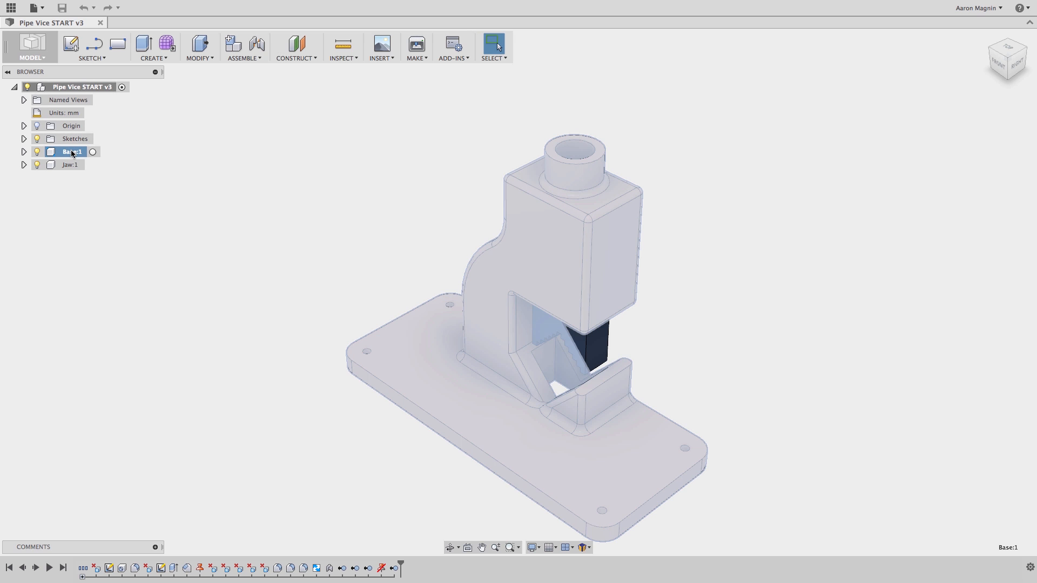
click(68, 165)
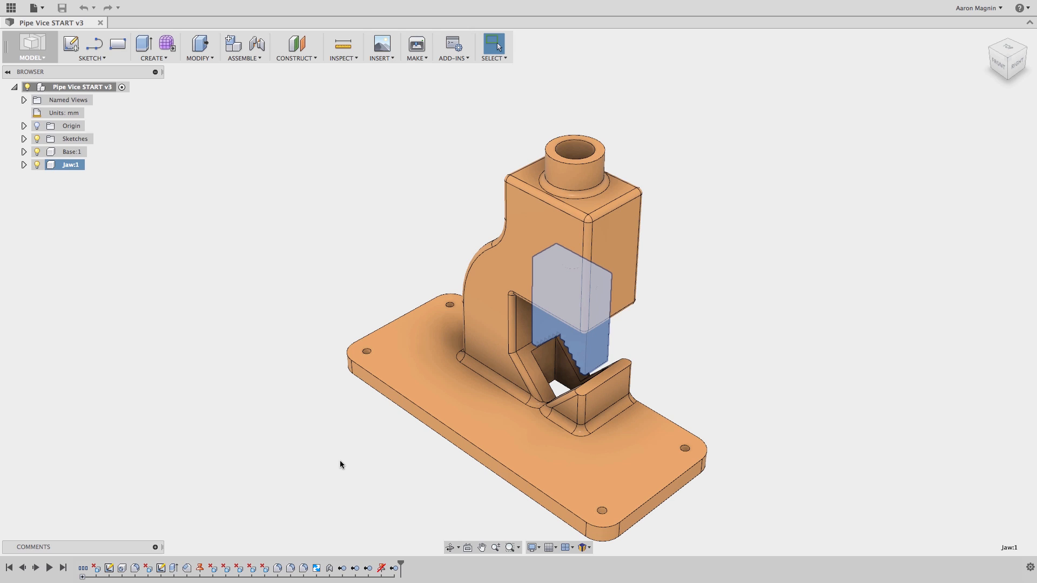
click(313, 267)
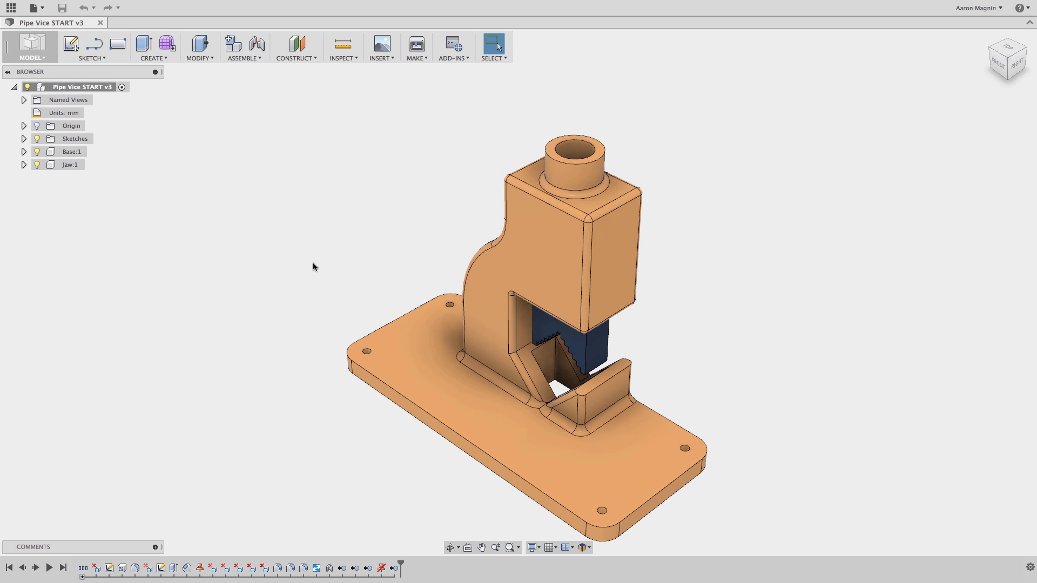
- Pan the pipe vice within the canvas and orbit it around to an elevated front view
middle_drag(313, 264, 115, 179)
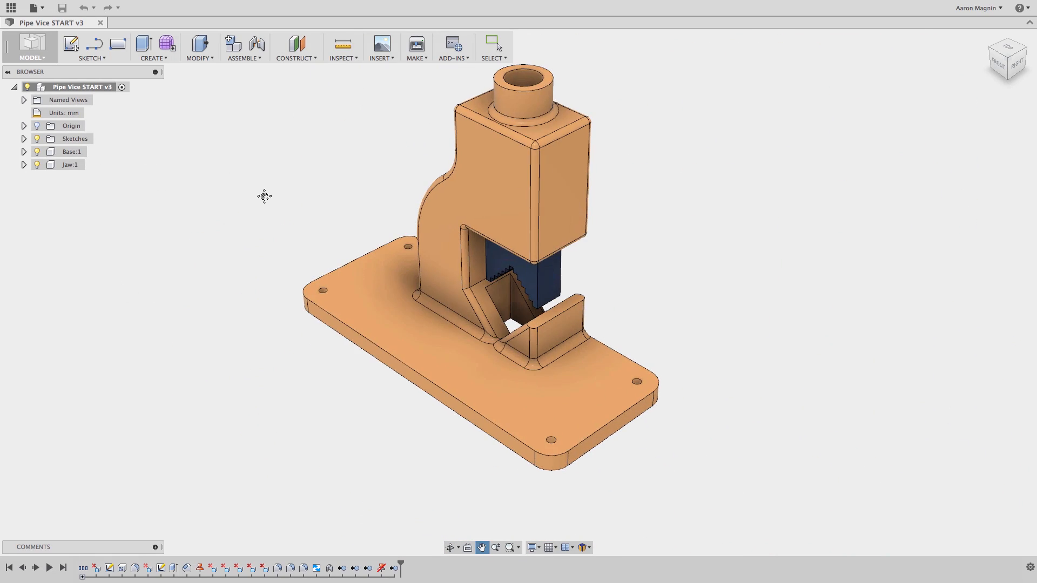
middle_drag(264, 196, 269, 210)
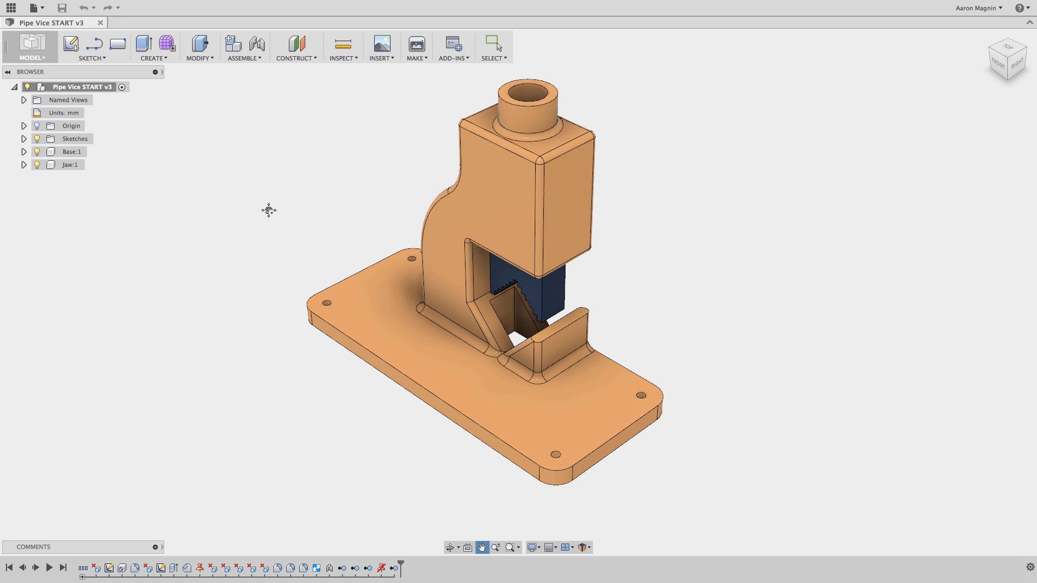
key(Escape)
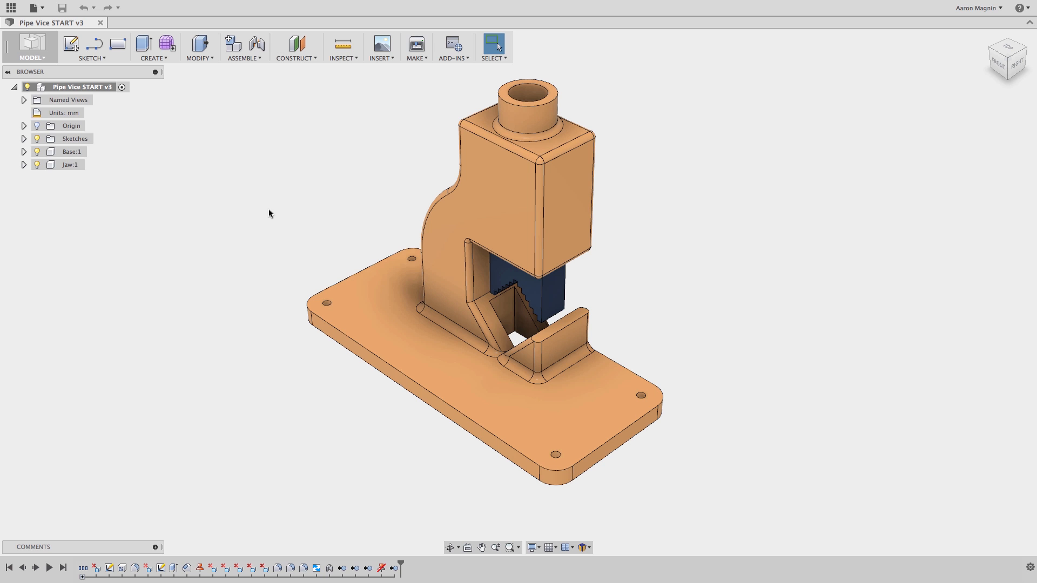
shift+middle_drag(268, 210, 269, 210)
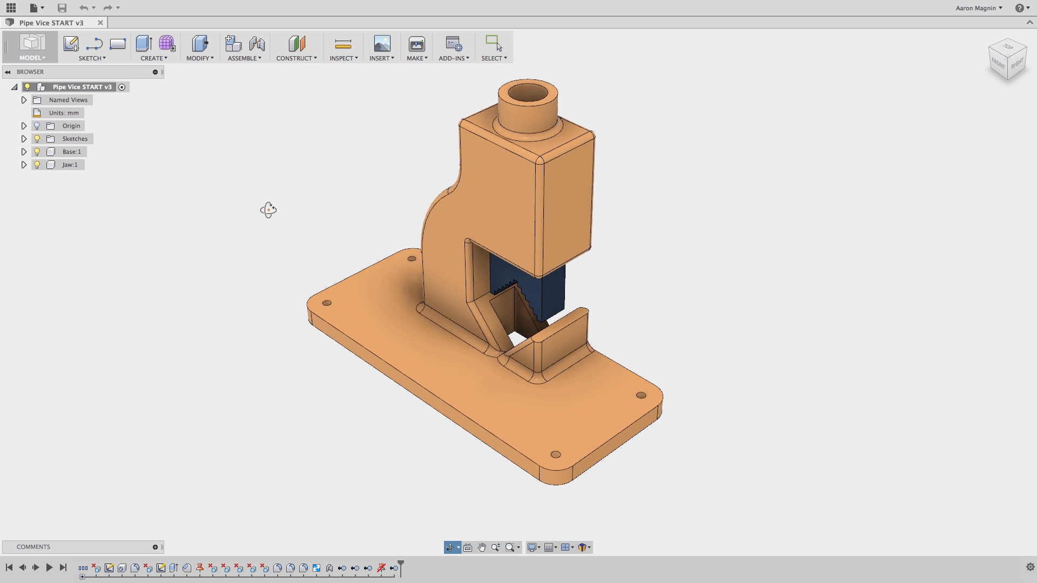
drag(268, 210, 656, 217)
key(Escape)
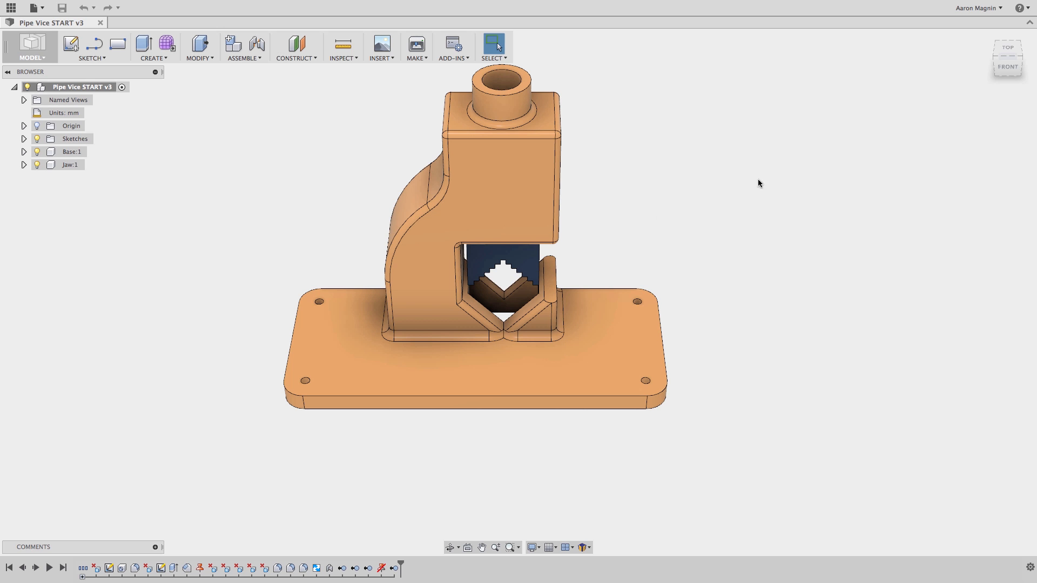
- Inspect the pipe vice in front, top and corner views, and orbit it back to an upright three-quarter view
click(1005, 73)
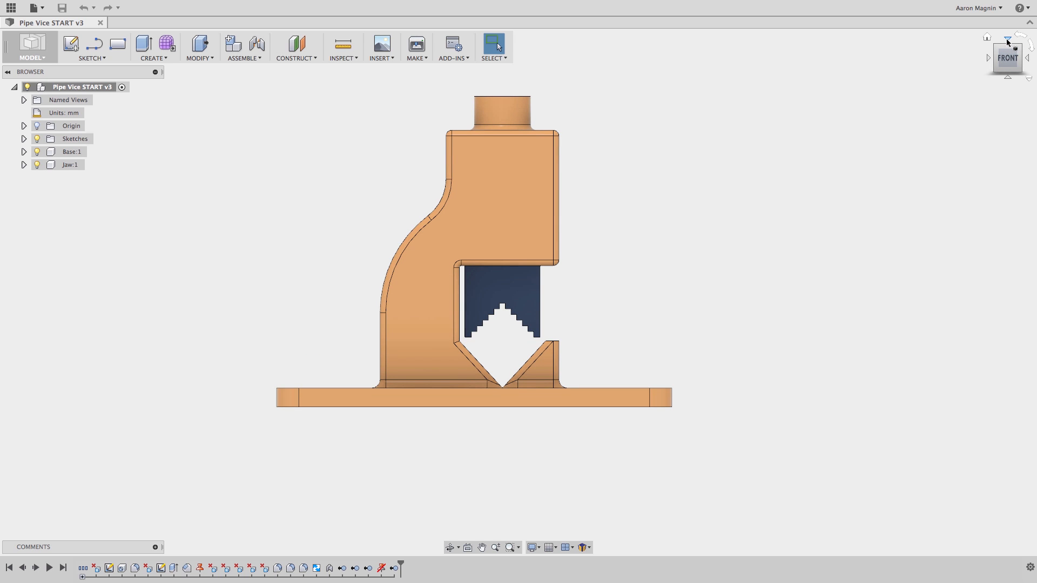
click(1007, 41)
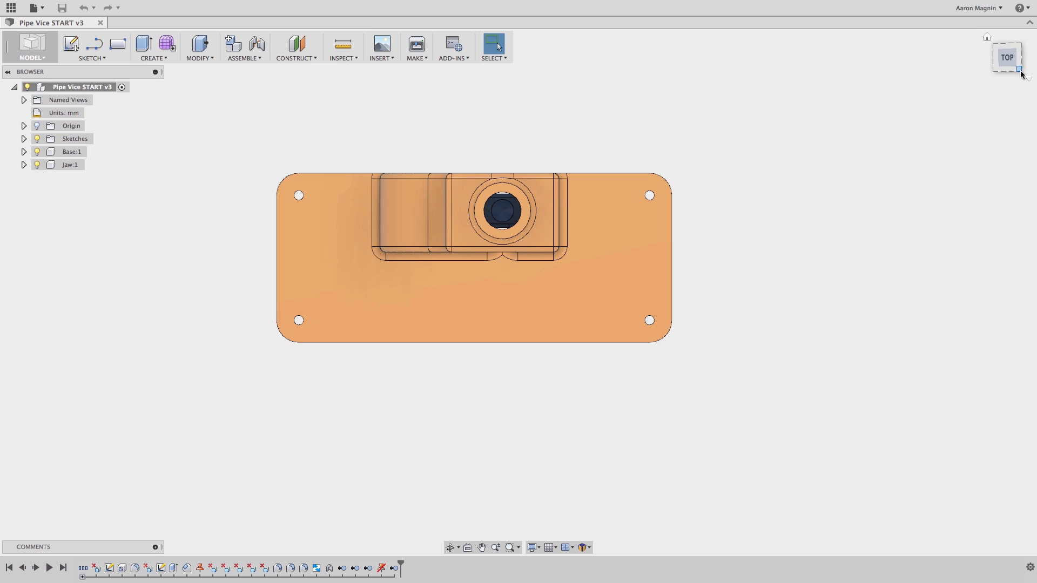
click(1020, 73)
click(1008, 49)
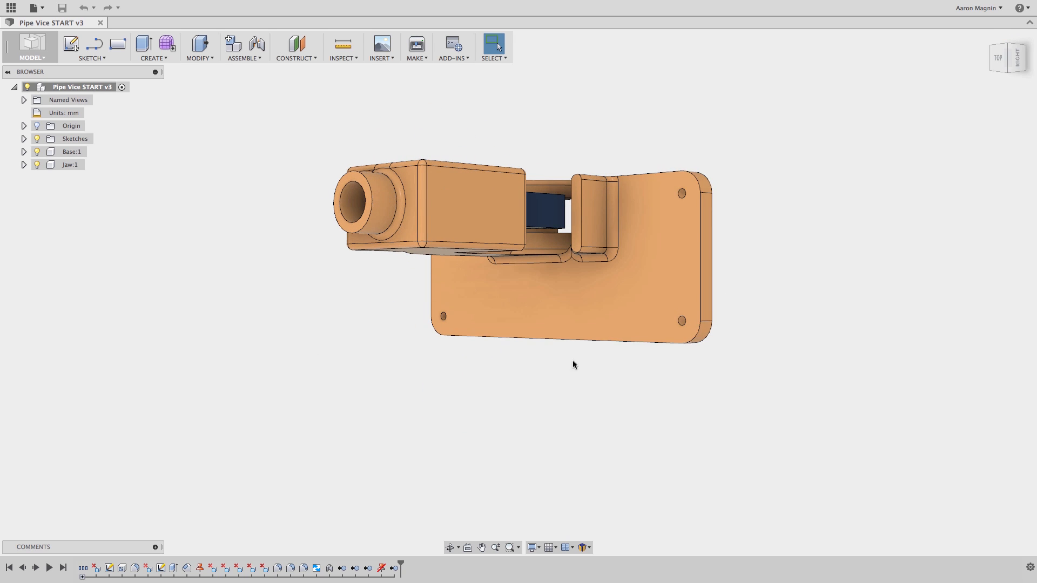
shift+middle_drag(527, 400, 457, 264)
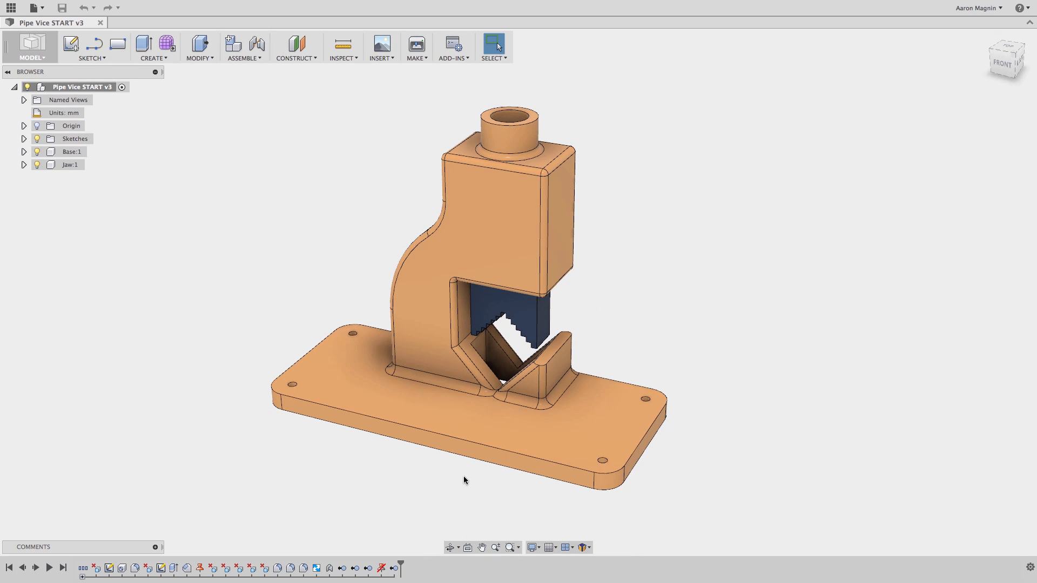
- Rotate the pipe vice with Constrained Orbit to face front, and orbit it slightly back to an angled view
click(458, 548)
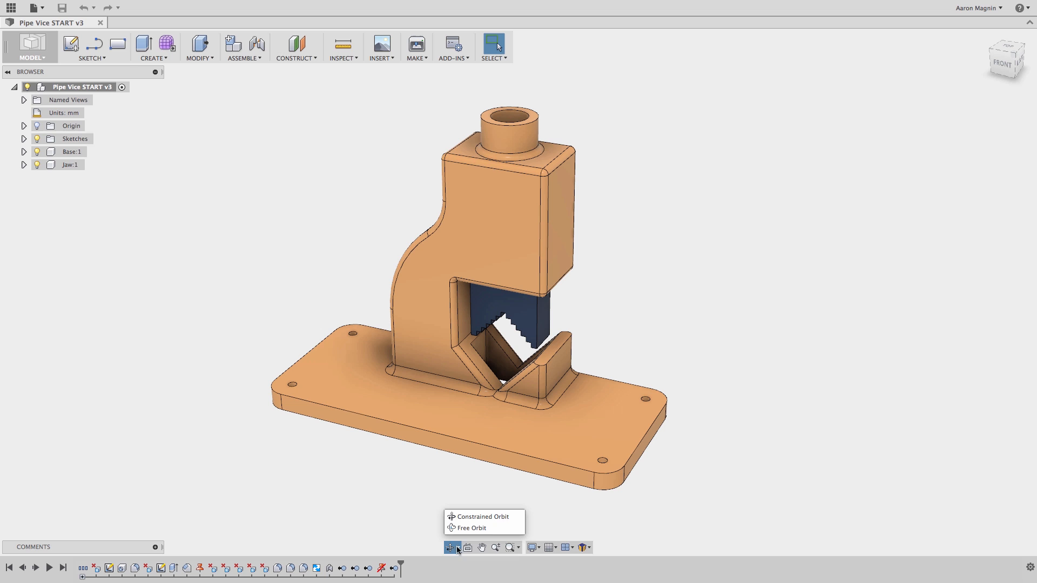
click(466, 517)
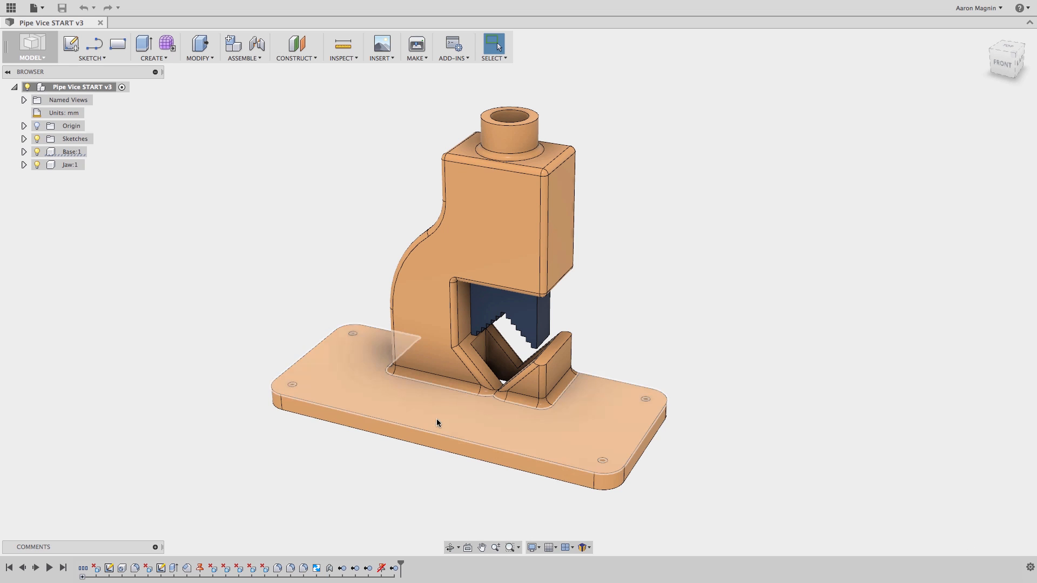
drag(436, 419, 460, 420)
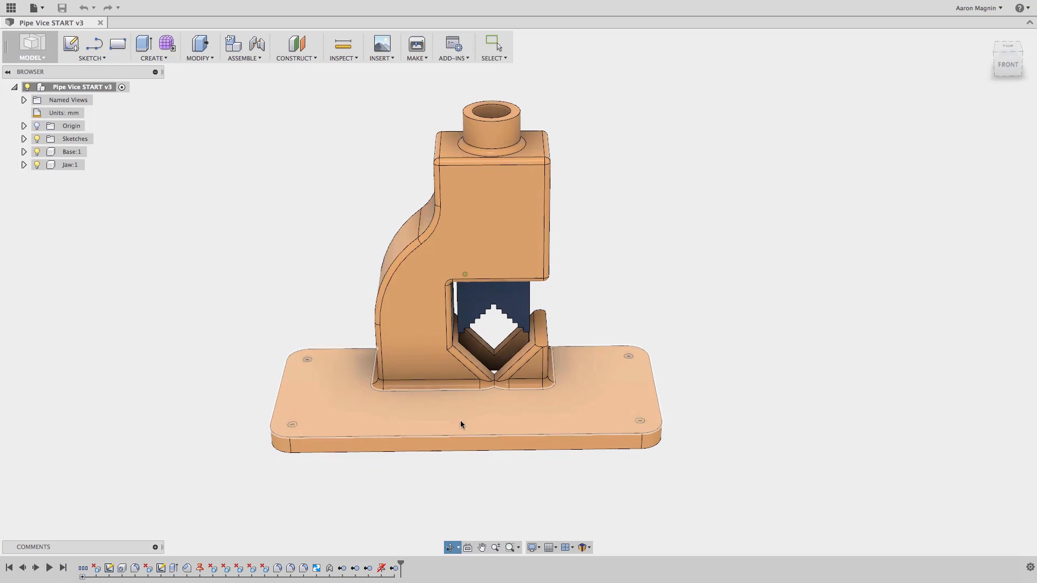
key(Escape)
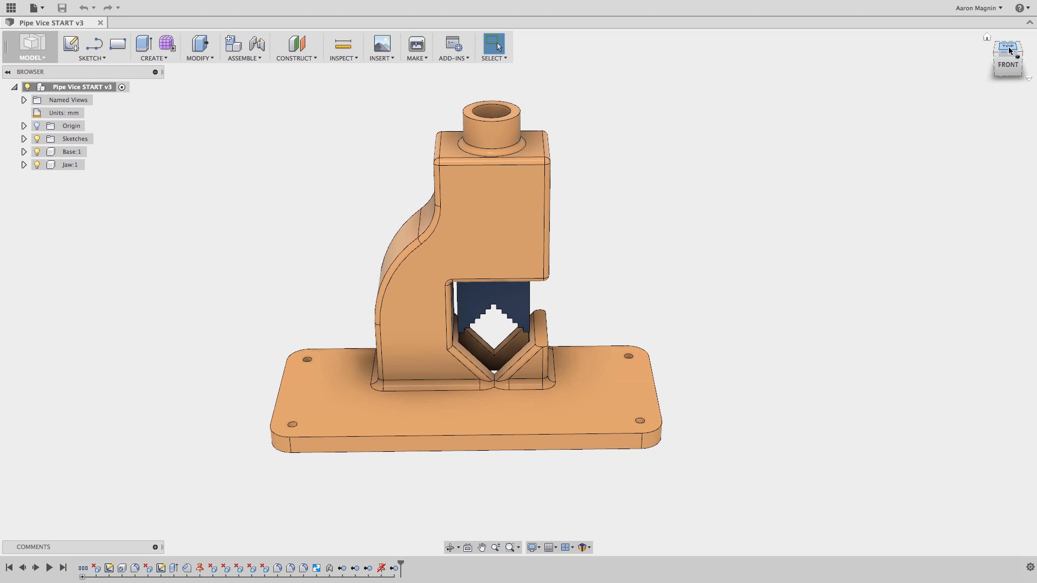
mouse_move(653, 284)
shift+middle_down()
mouse_move(527, 286)
mouse_move(763, 266)
mouse_move(636, 290)
shift+middle_up()
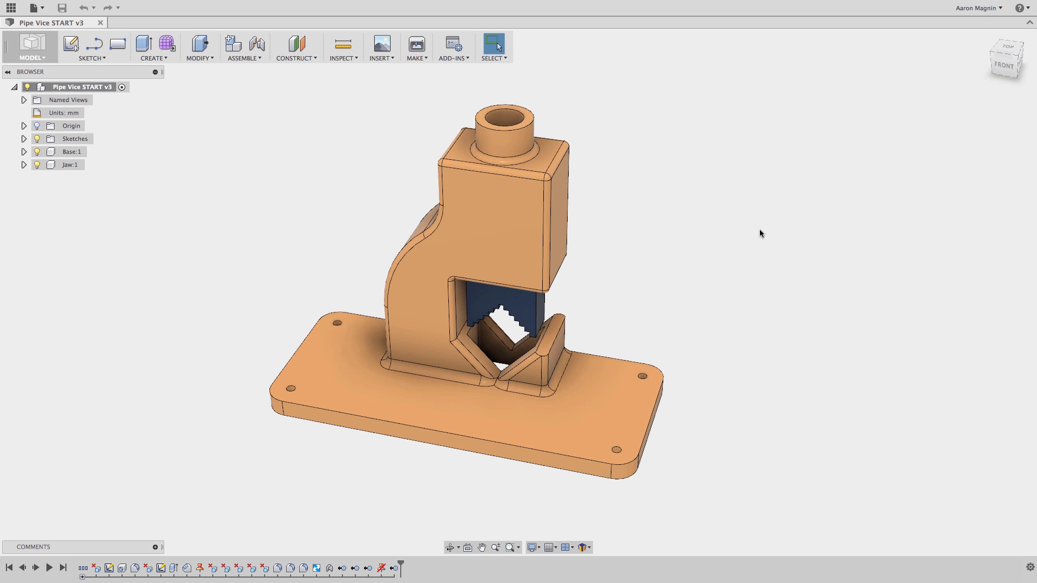
- Return to the home view and examine the projection, home view and Front/Top orientation options
mouse_move(974, 59)
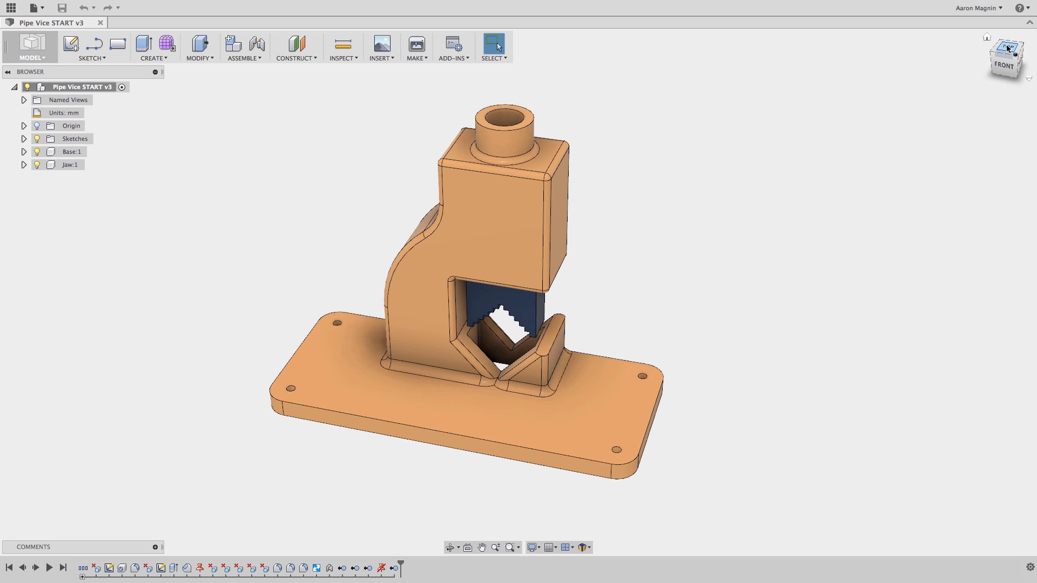
click(992, 42)
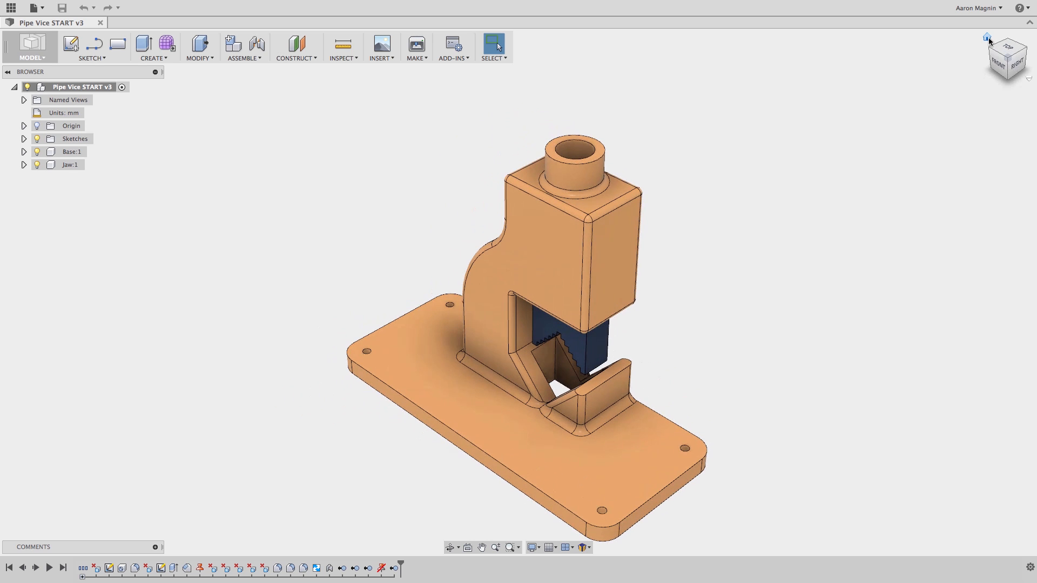
right_click(987, 41)
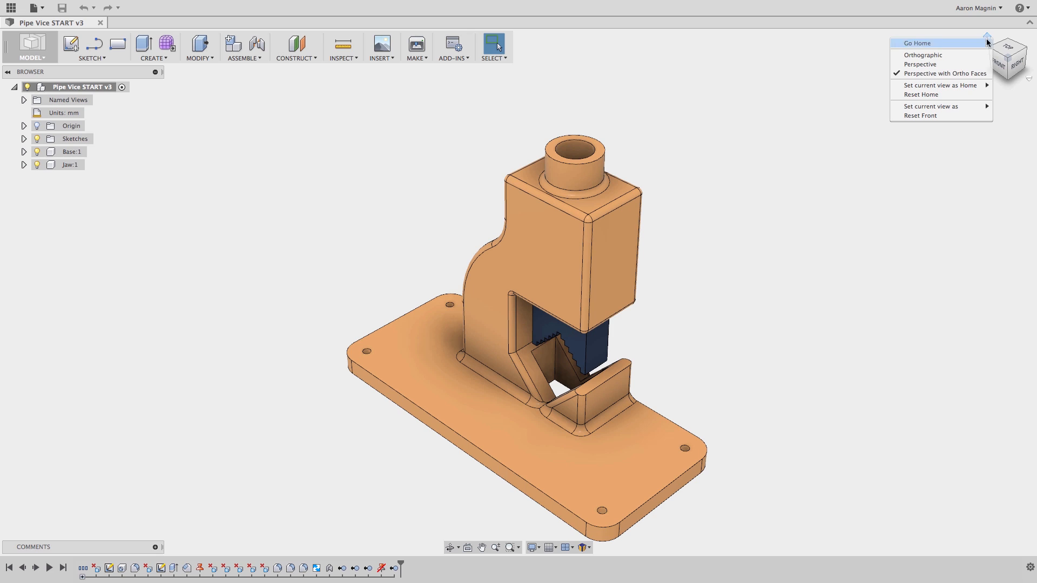
mouse_move(979, 109)
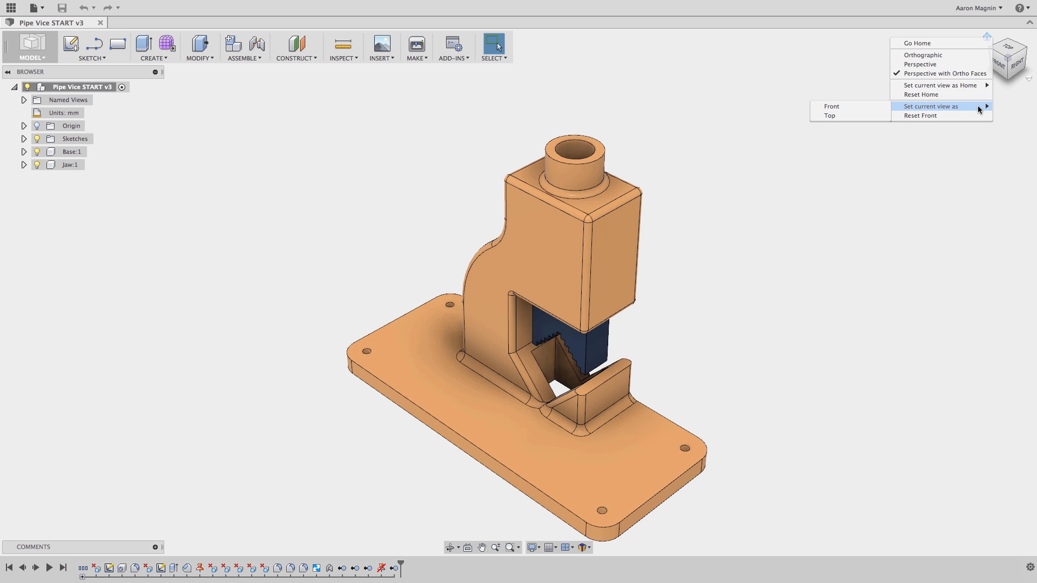
click(898, 203)
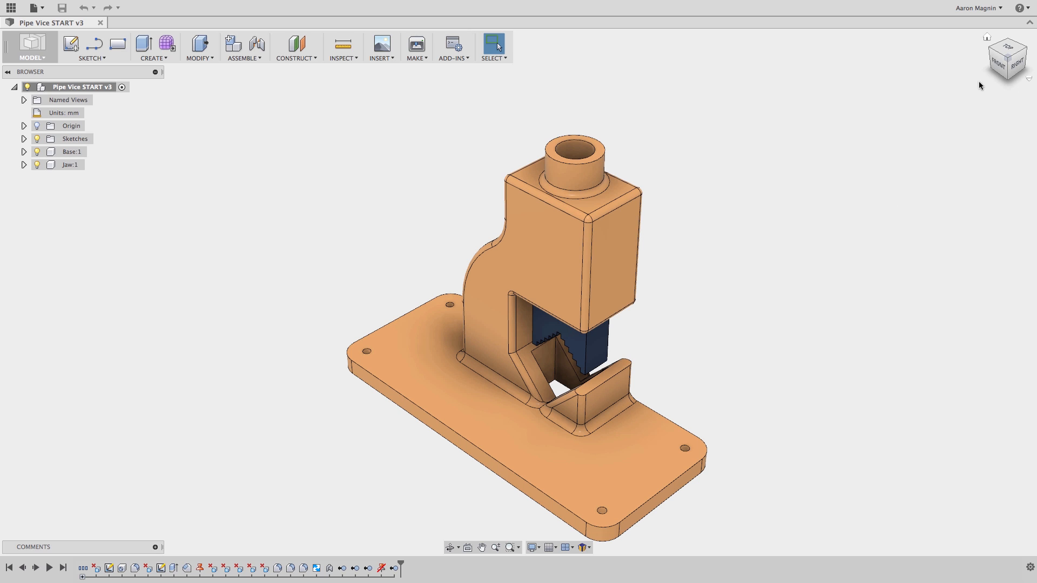
- View the pipe vice from the top, orbit it down to nearly front-on, and switch to GoToMeeting
click(1008, 53)
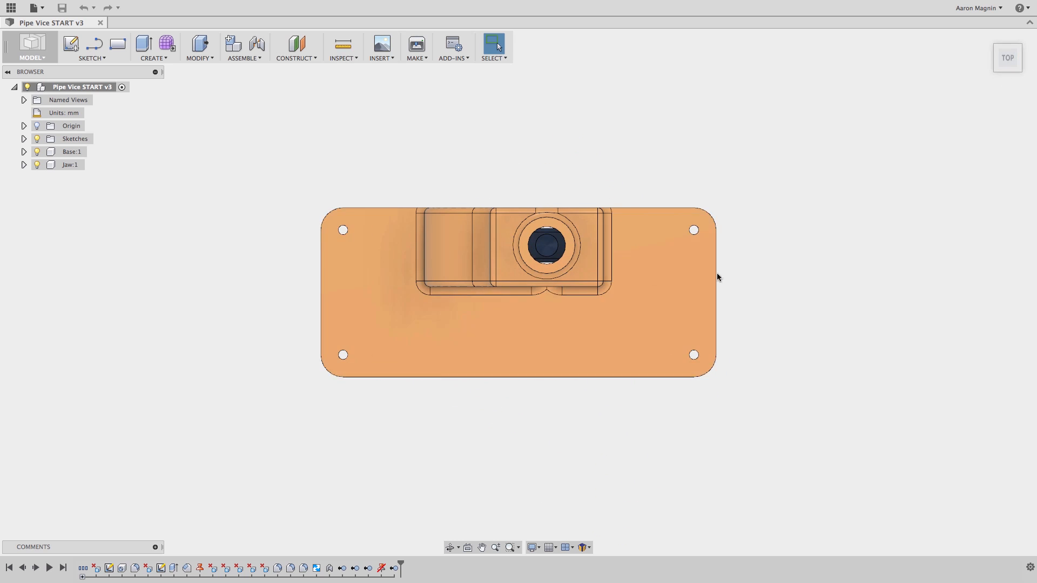
shift+middle_drag(508, 384, 510, 301)
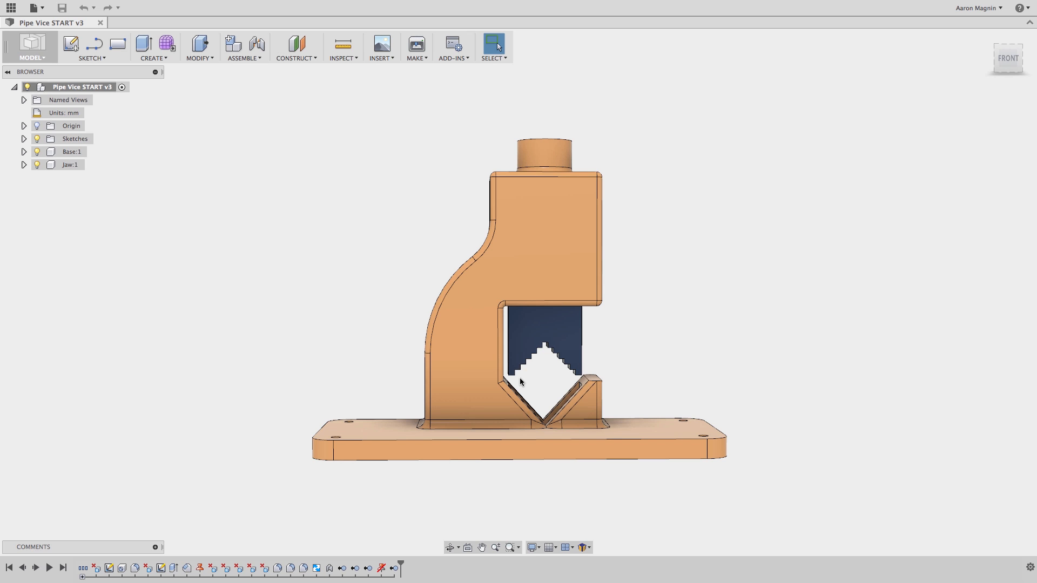
key(super+Tab)
key(super+Tab)
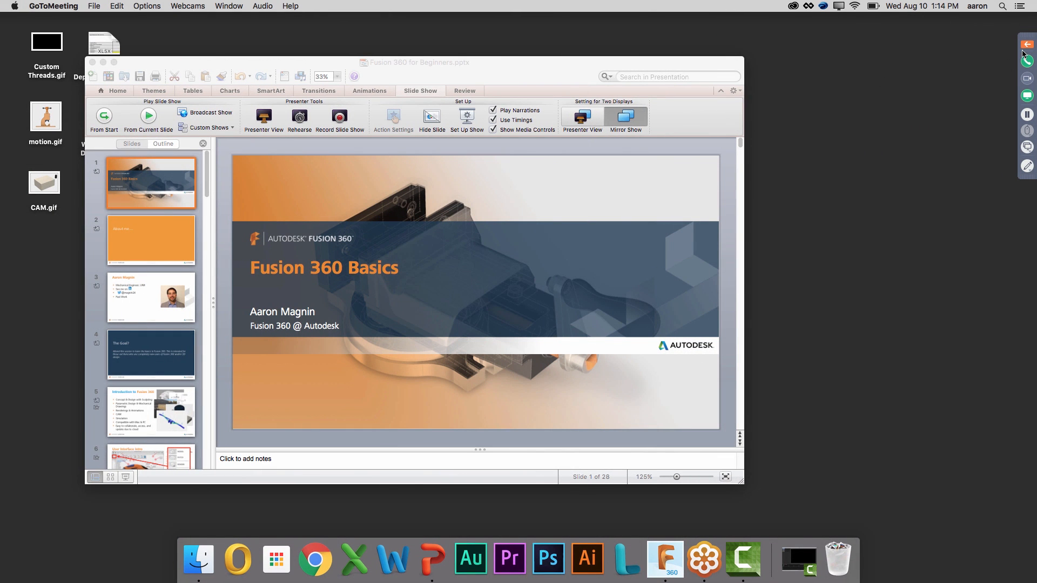
- Switch back to the Pipe Vice START design in Fusion 360
key(super+Tab)
key(super+Tab)
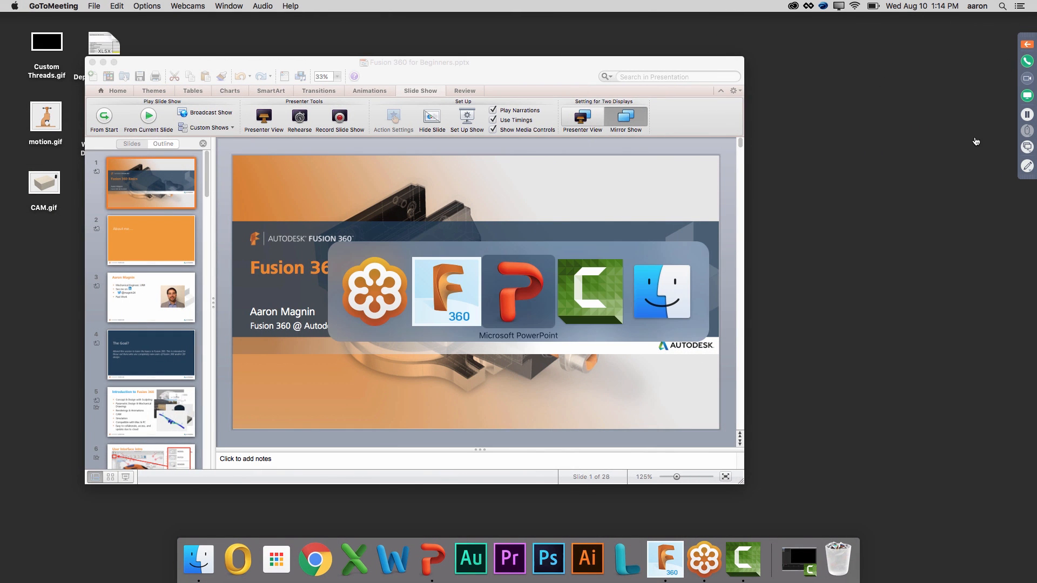
key(super+Tab)
key(super+Tab)
key(super+Tab)
key(super+Tab)
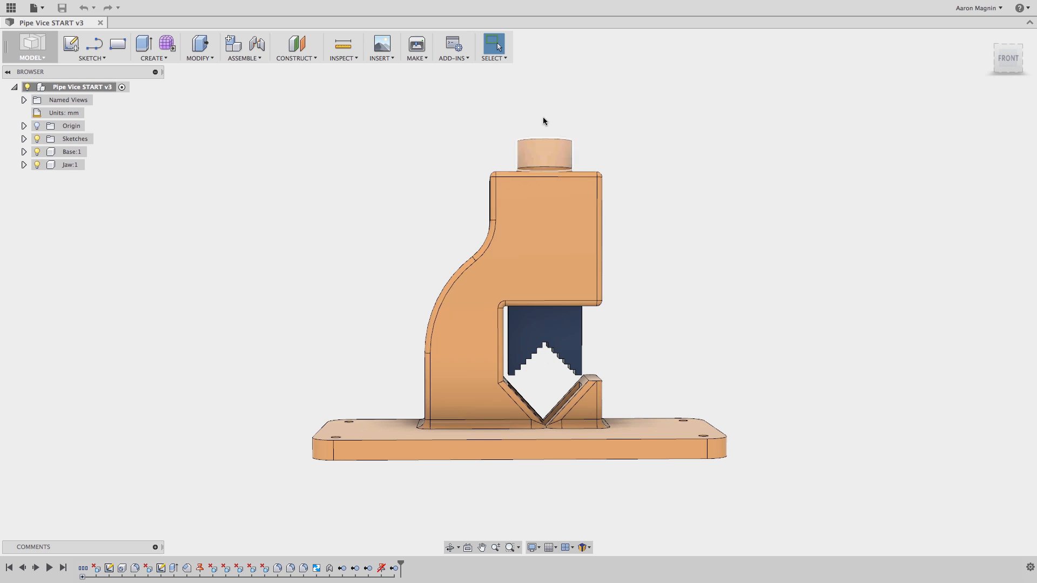
click(556, 339)
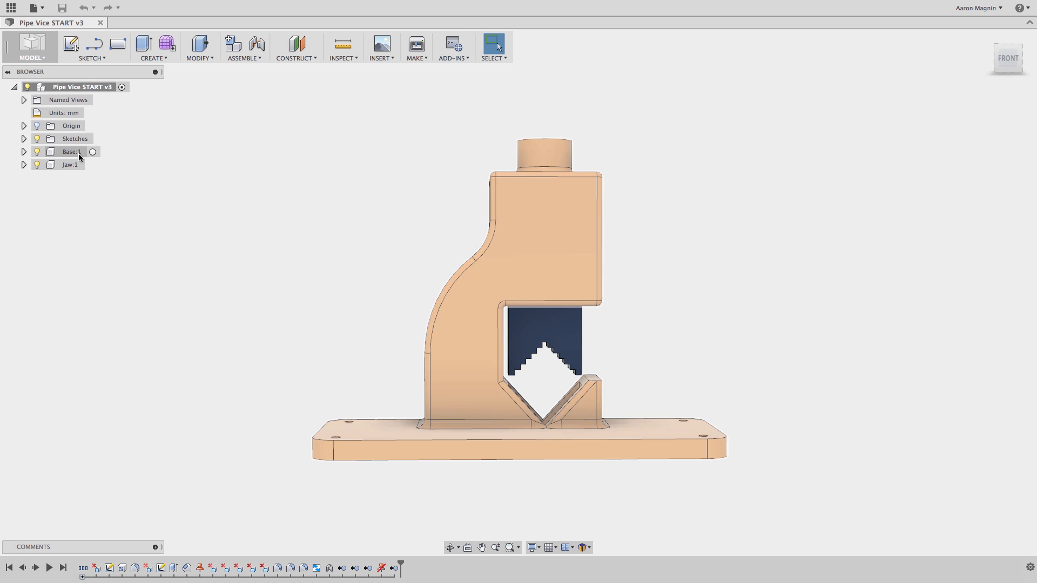
- Create an empty, activated component named Handle under the top-level design
click(232, 52)
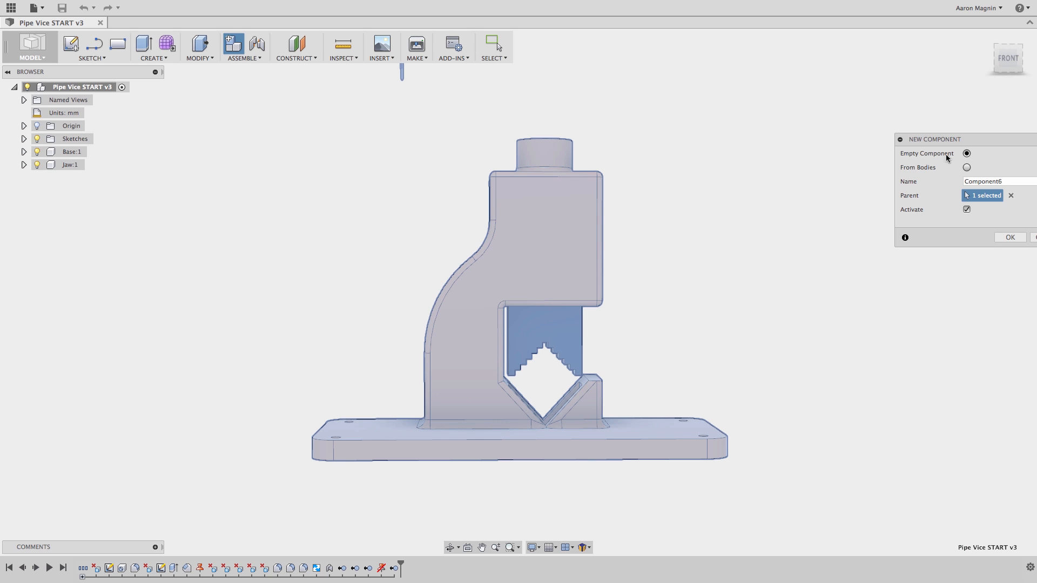
click(969, 180)
drag(990, 141, 906, 167)
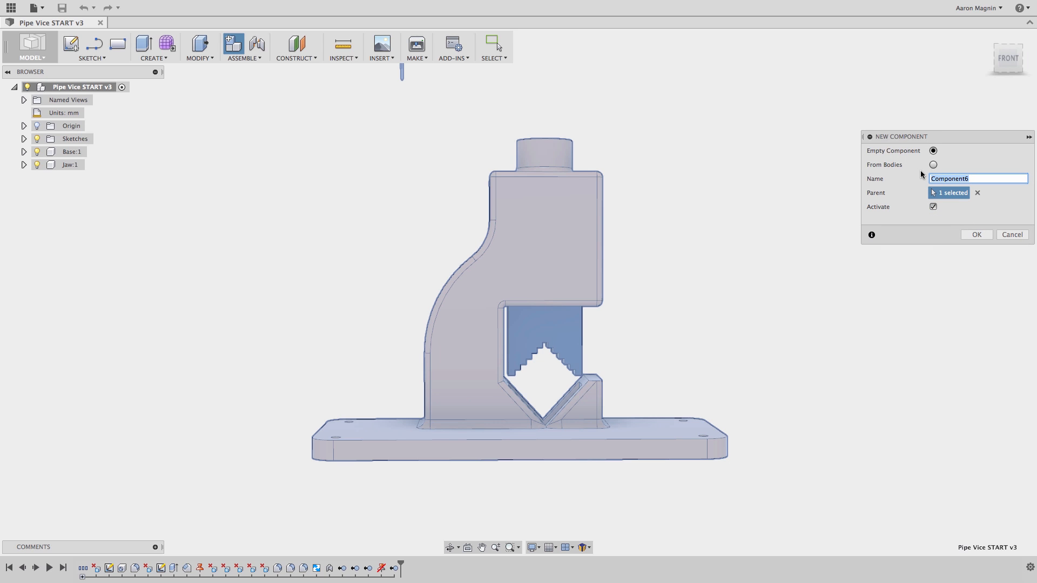
text(Handle)
click(976, 234)
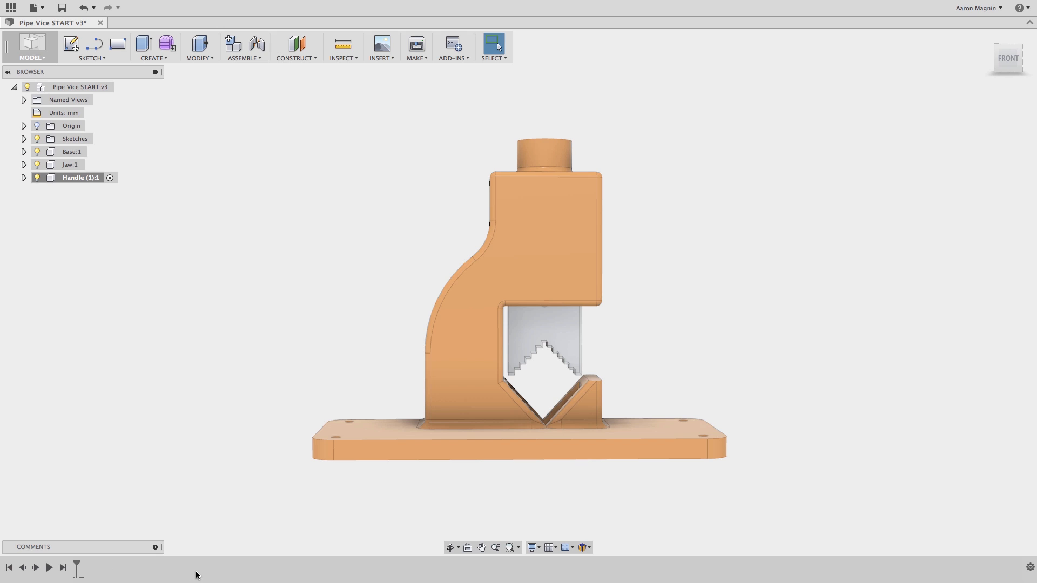
- Activate the Jaw component, return to the top-level design, and reactivate the Handle component
click(90, 166)
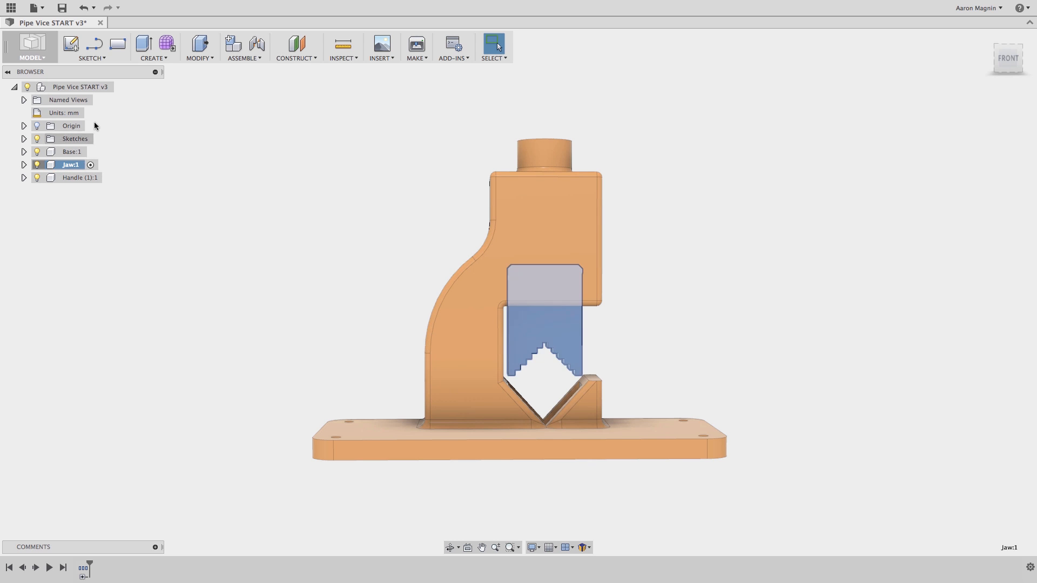
click(119, 88)
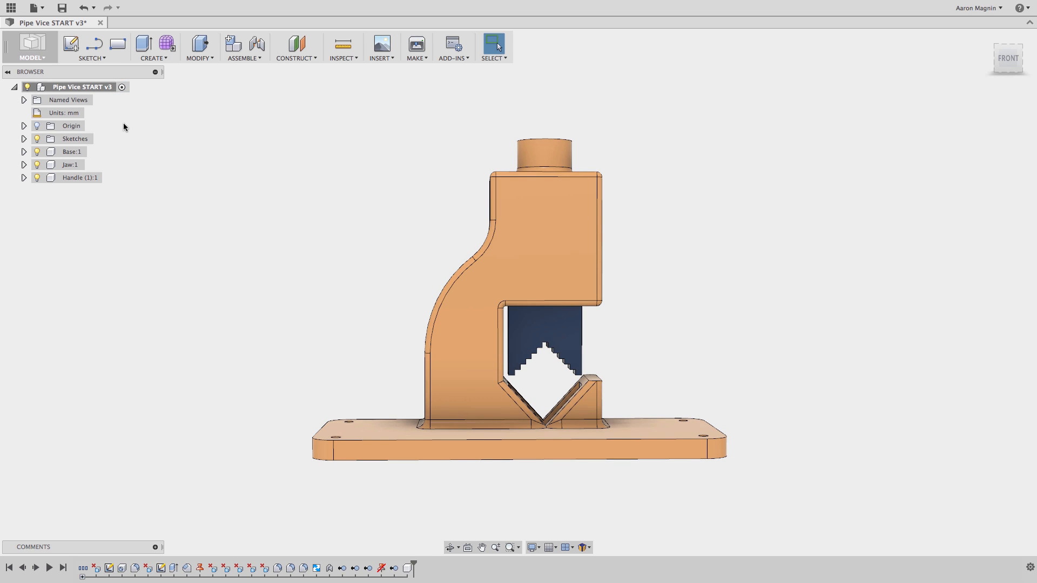
click(109, 177)
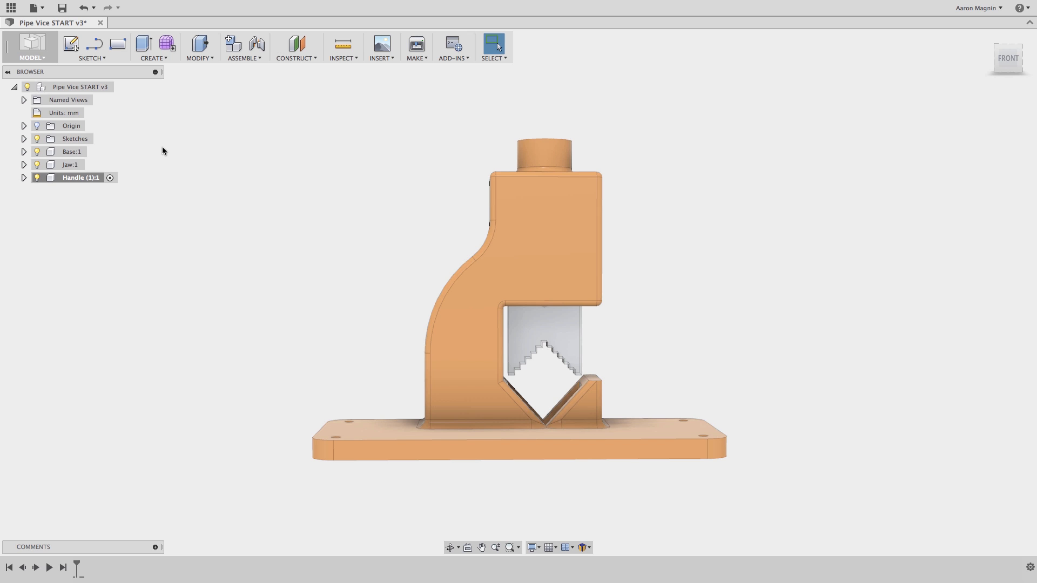
- Construct a midplane between the two opposite side faces of the vice's upper block
mouse_move(445, 169)
shift+middle_down()
mouse_move(475, 195)
mouse_move(481, 139)
mouse_move(447, 168)
shift+middle_up()
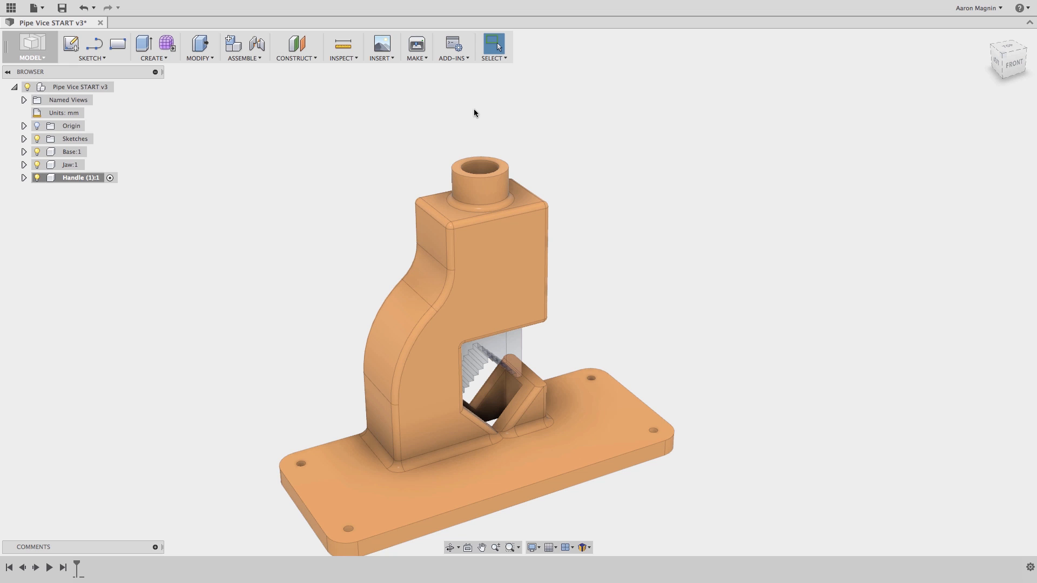
shift+middle_drag(474, 111, 477, 106)
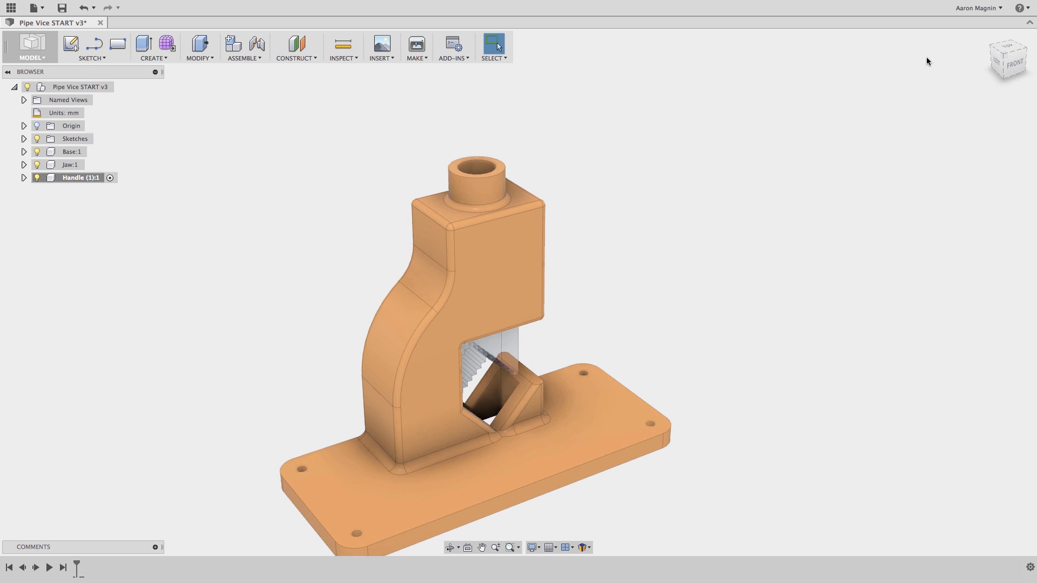
click(997, 70)
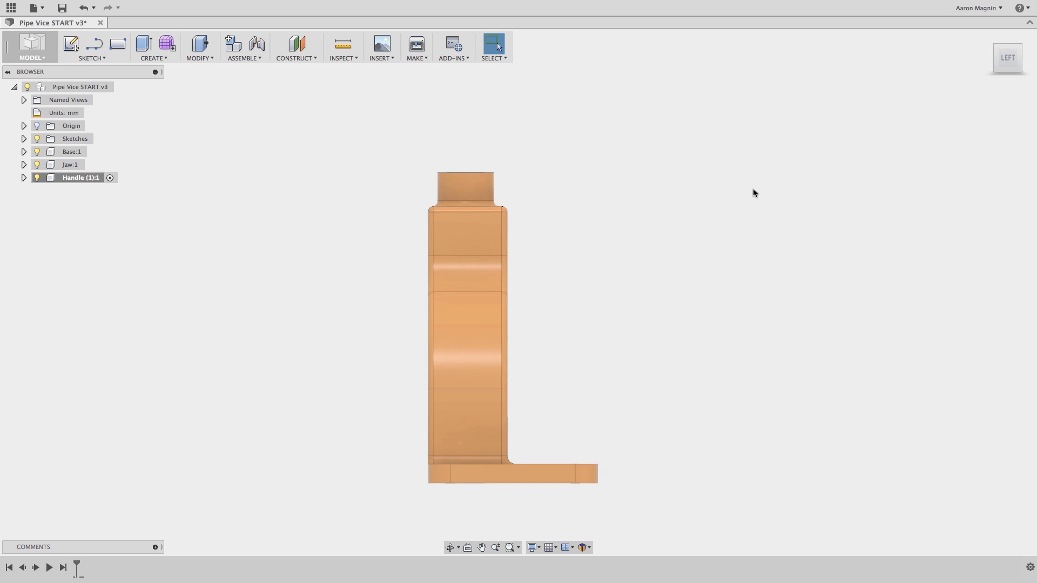
shift+middle_drag(753, 192, 679, 207)
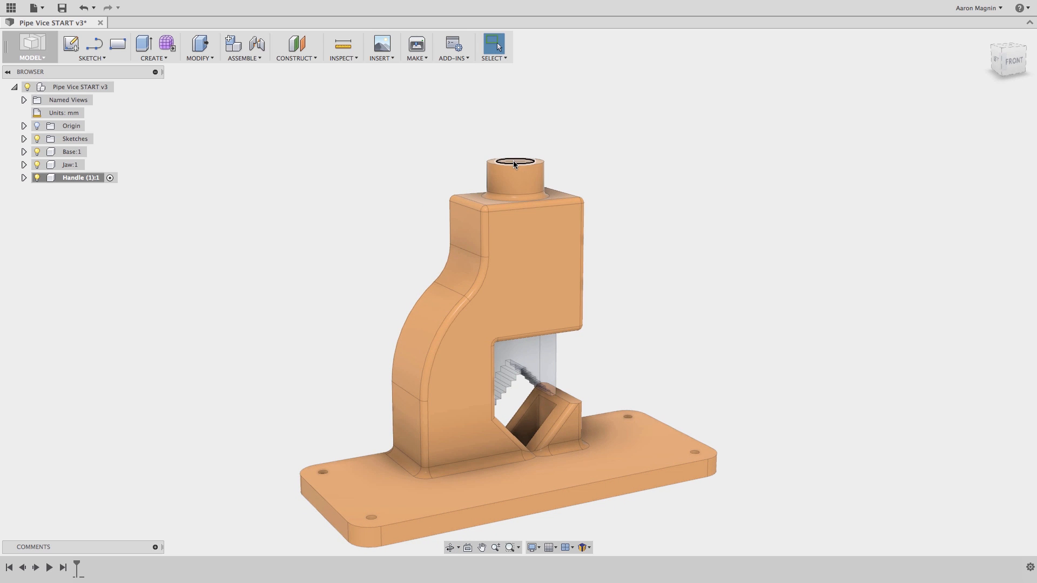
click(513, 179)
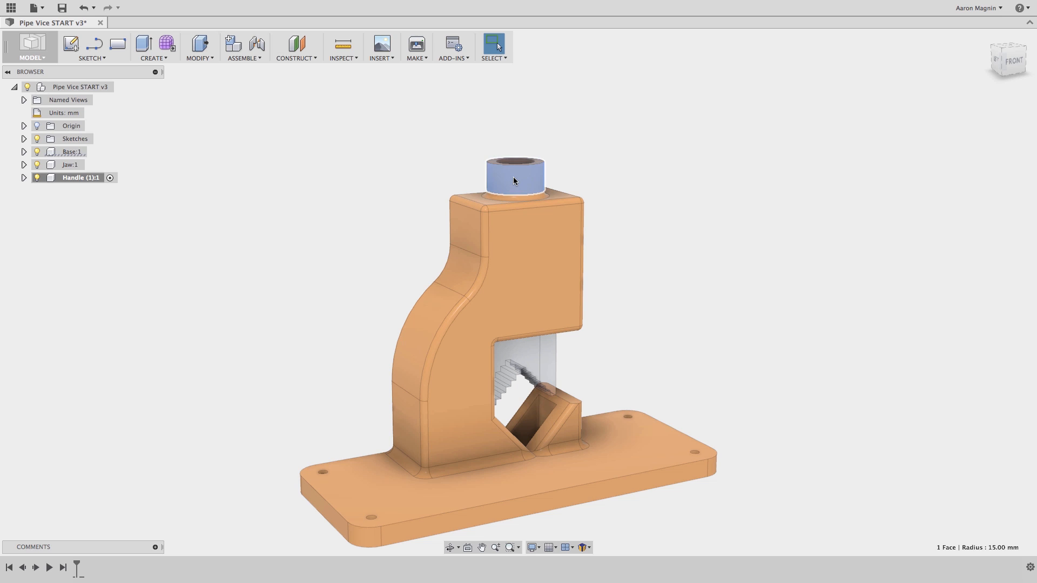
click(366, 161)
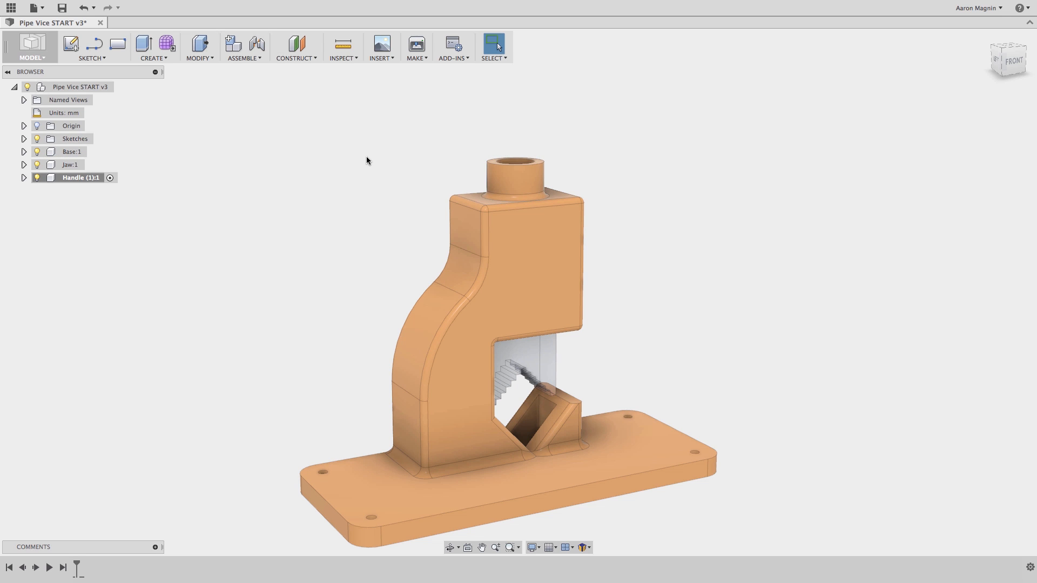
click(299, 58)
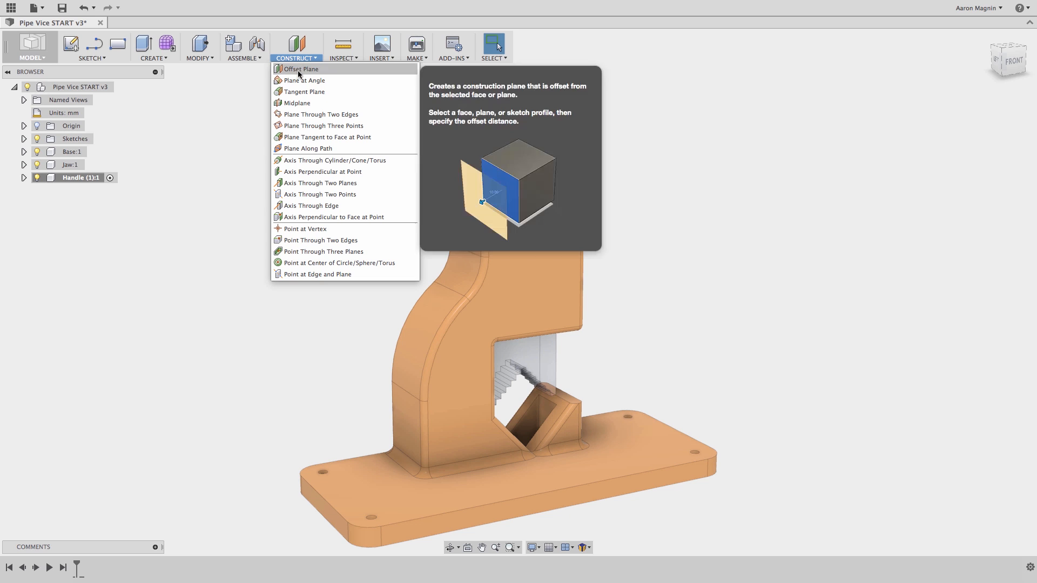
click(298, 104)
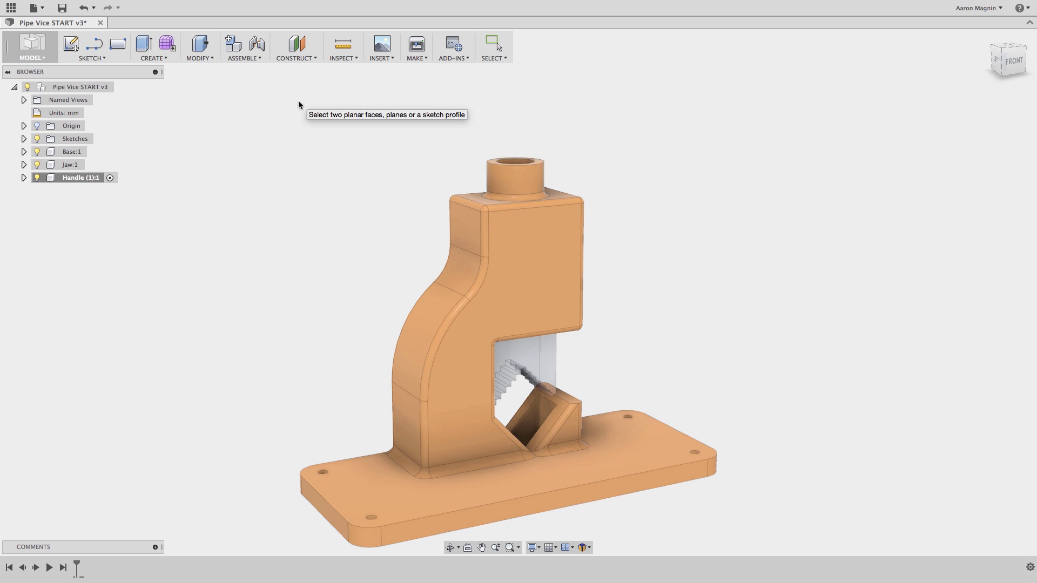
click(456, 226)
shift+middle_drag(458, 225, 370, 226)
click(608, 285)
shift+middle_drag(556, 239, 615, 234)
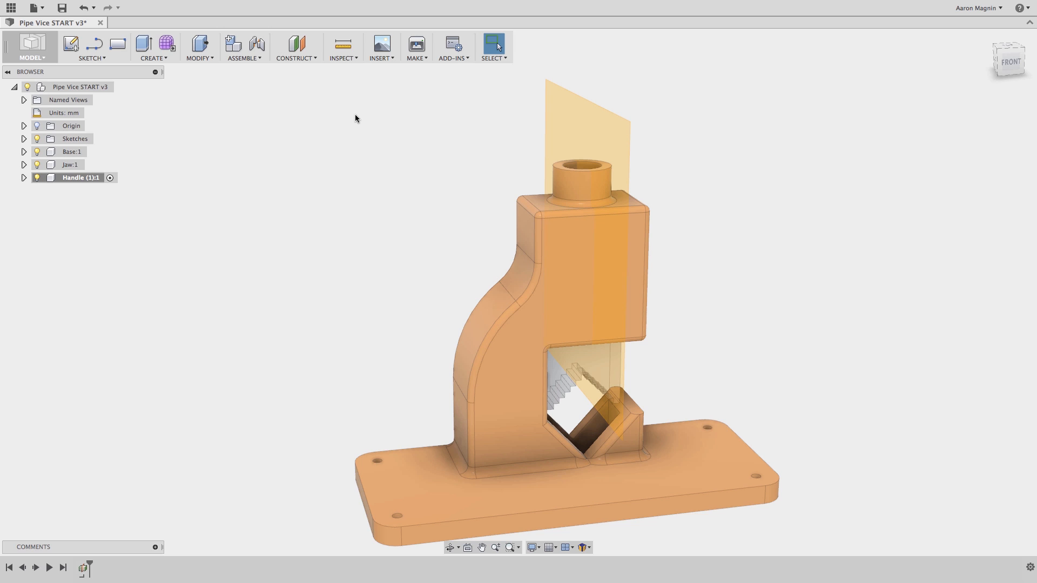
- Locate the new midplane in the Handle component's Construction folder, hide it, and show it again
click(23, 178)
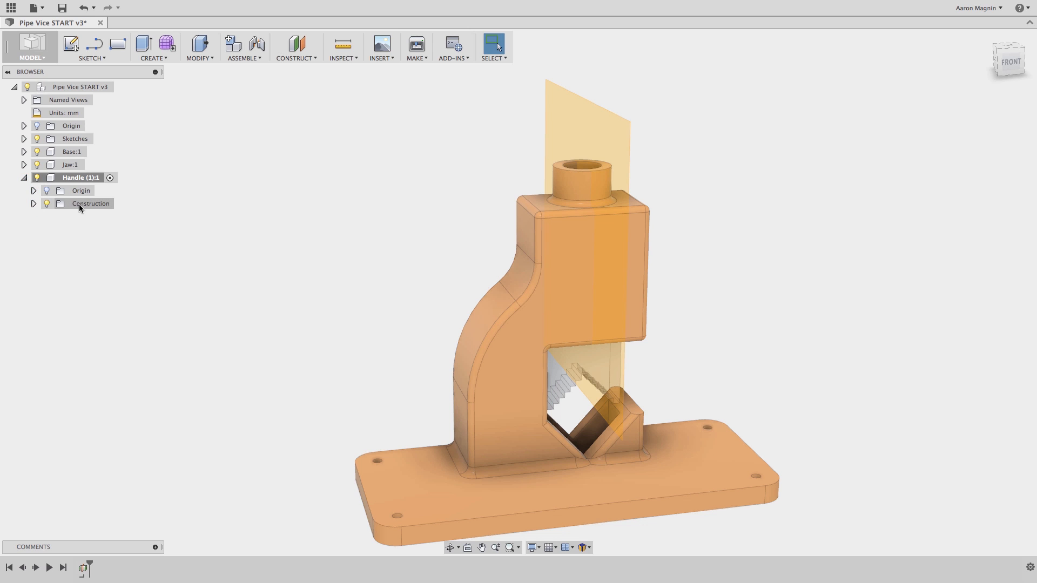
click(34, 203)
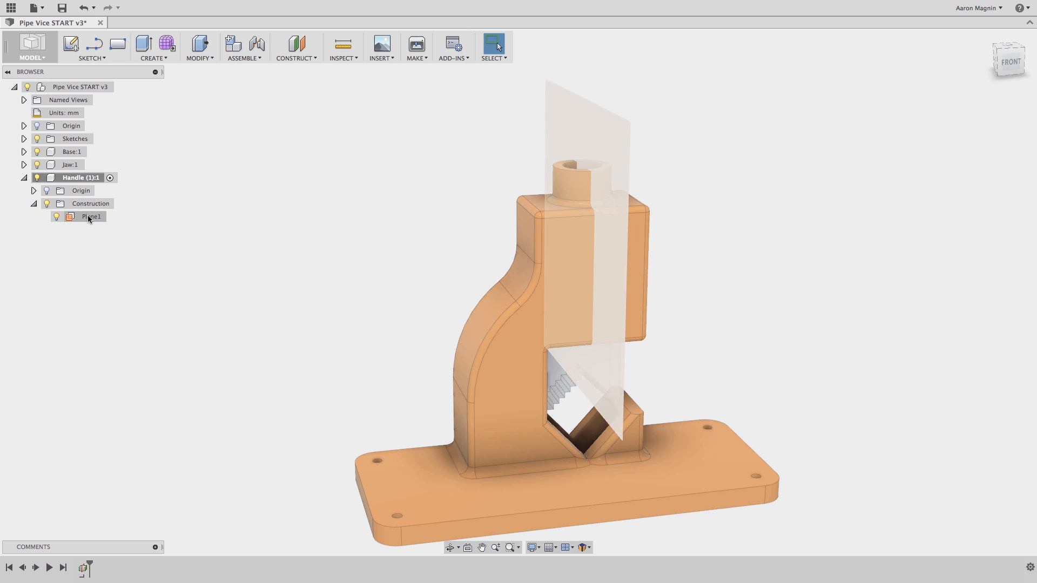
click(553, 129)
right_click(563, 127)
click(545, 216)
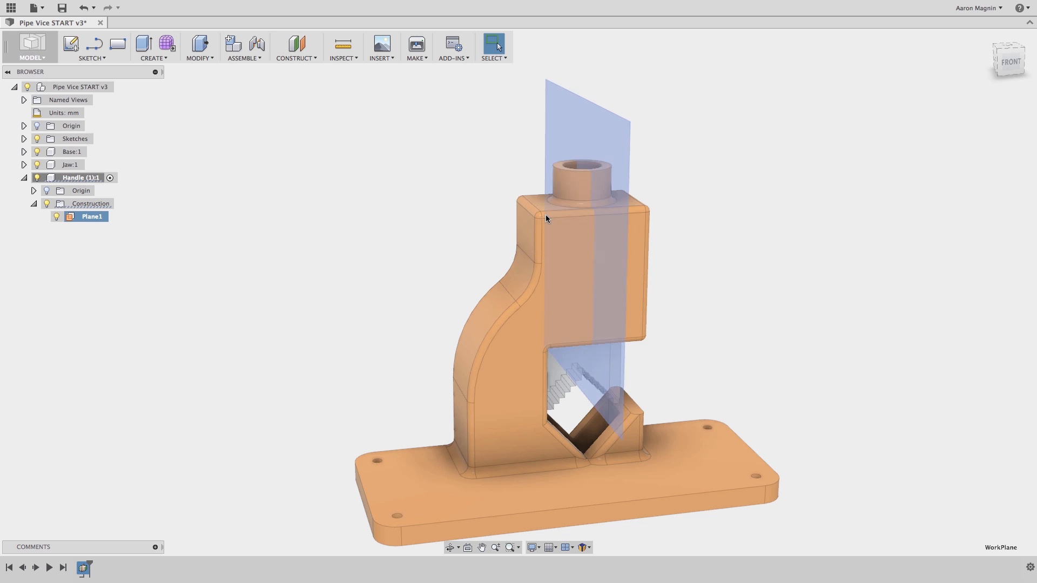
click(449, 166)
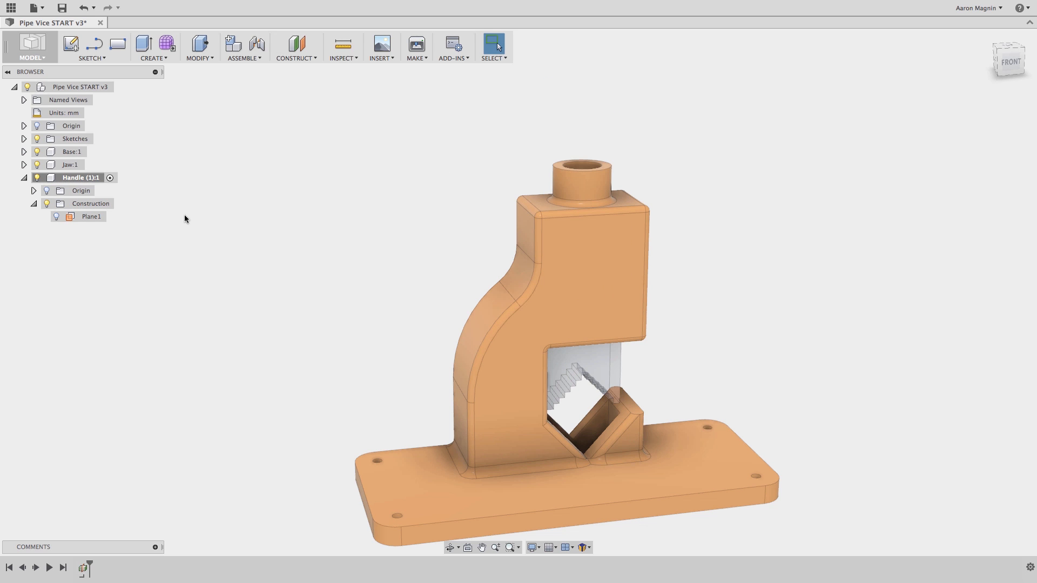
click(59, 216)
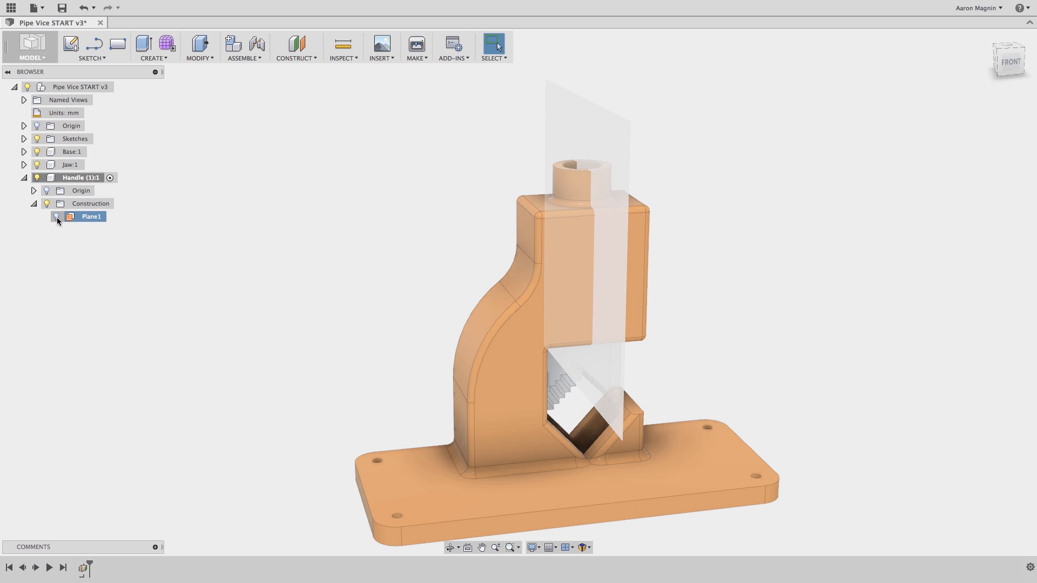
click(56, 216)
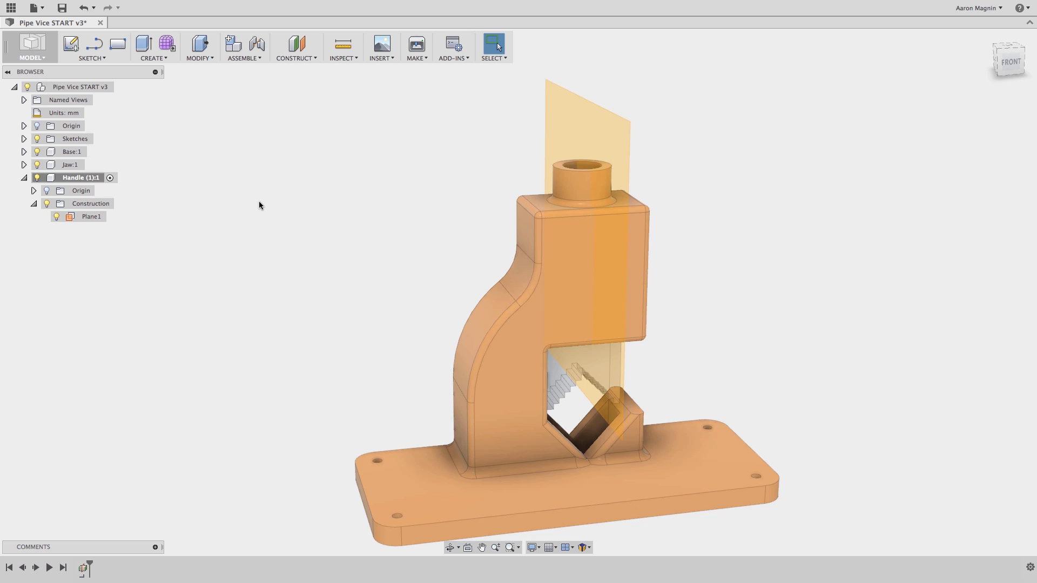
- Start a Cylinder on the midplane, centred above the vice's round boss, with a diameter of 10 mm
click(160, 60)
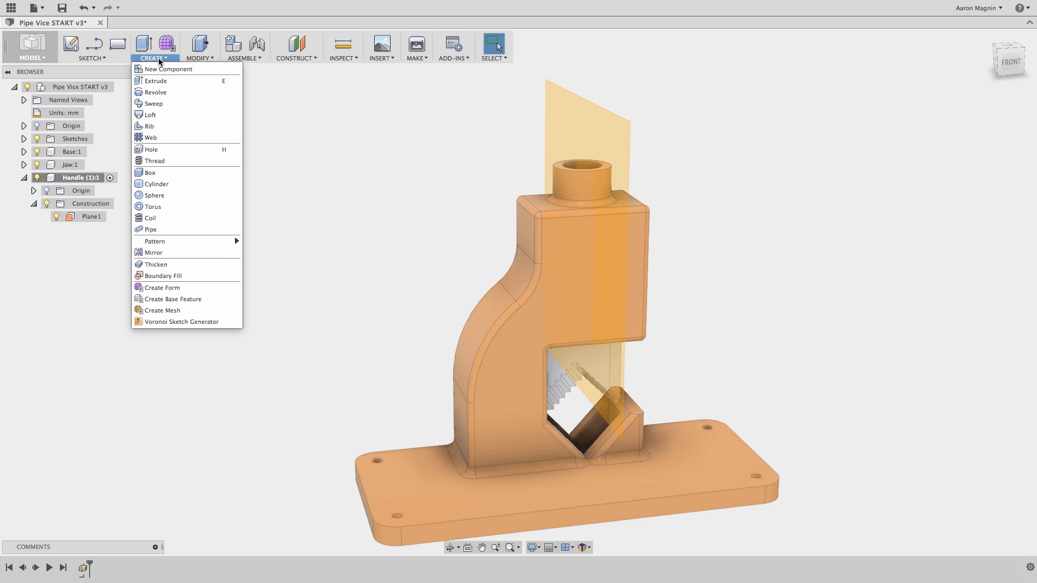
click(155, 185)
click(580, 132)
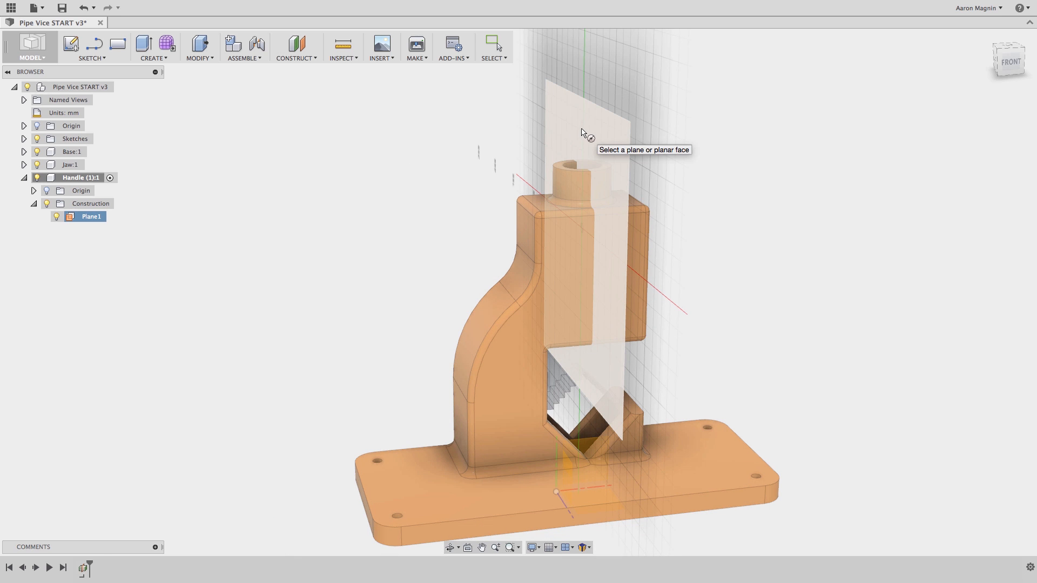
click(581, 130)
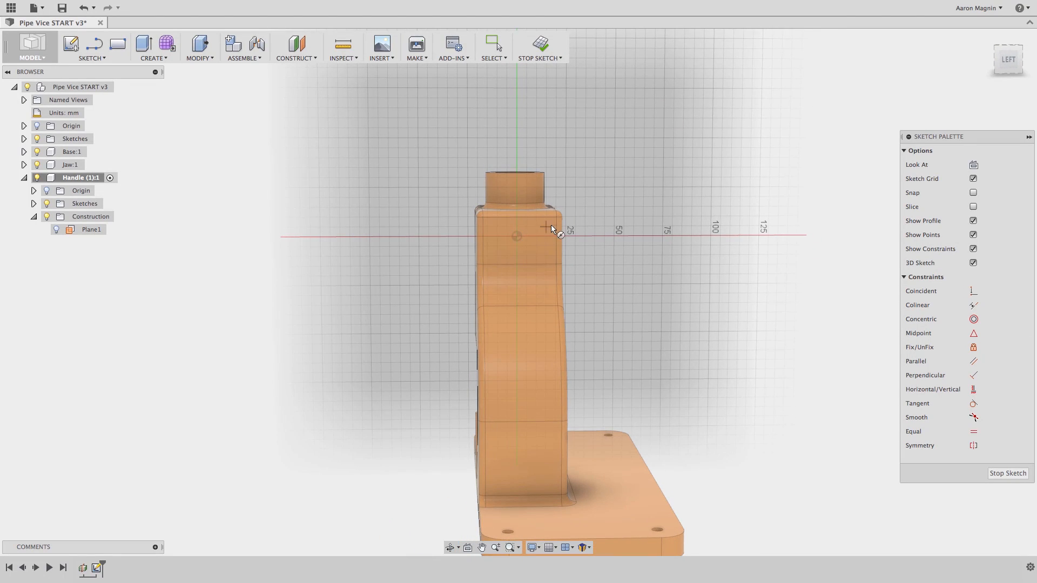
click(517, 107)
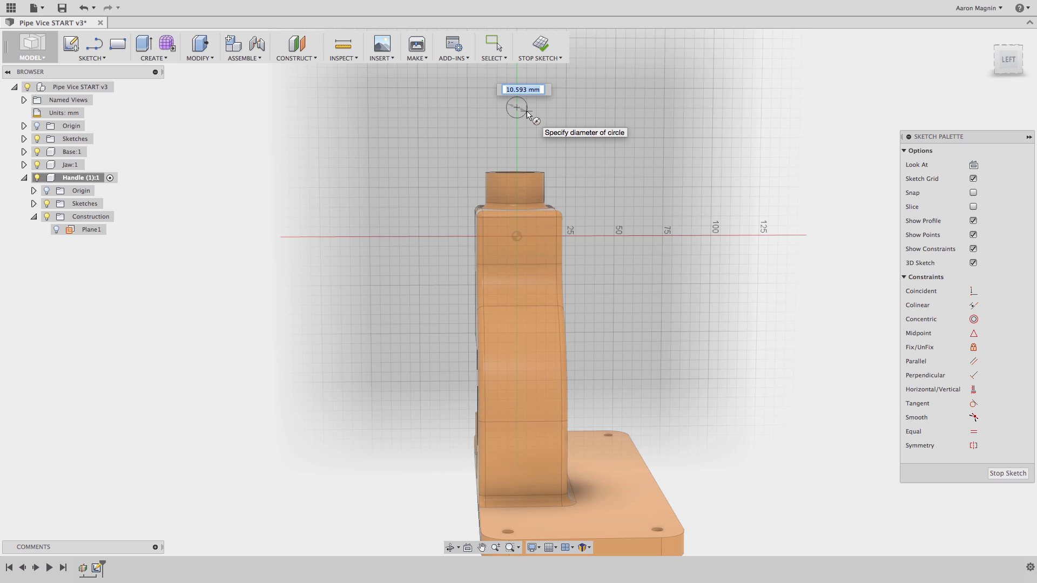
text(10)
key(Return)
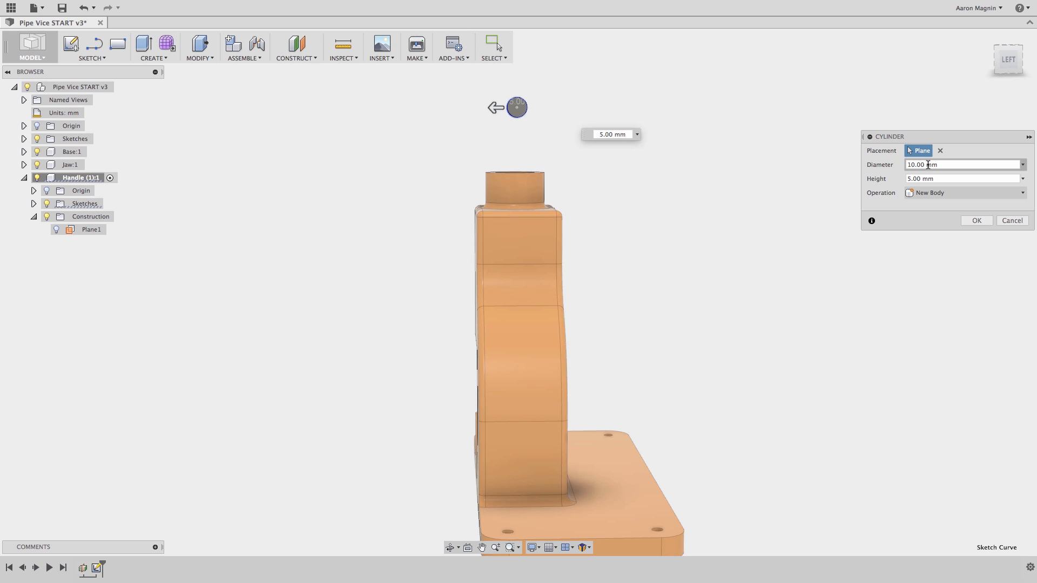
drag(937, 165, 929, 164)
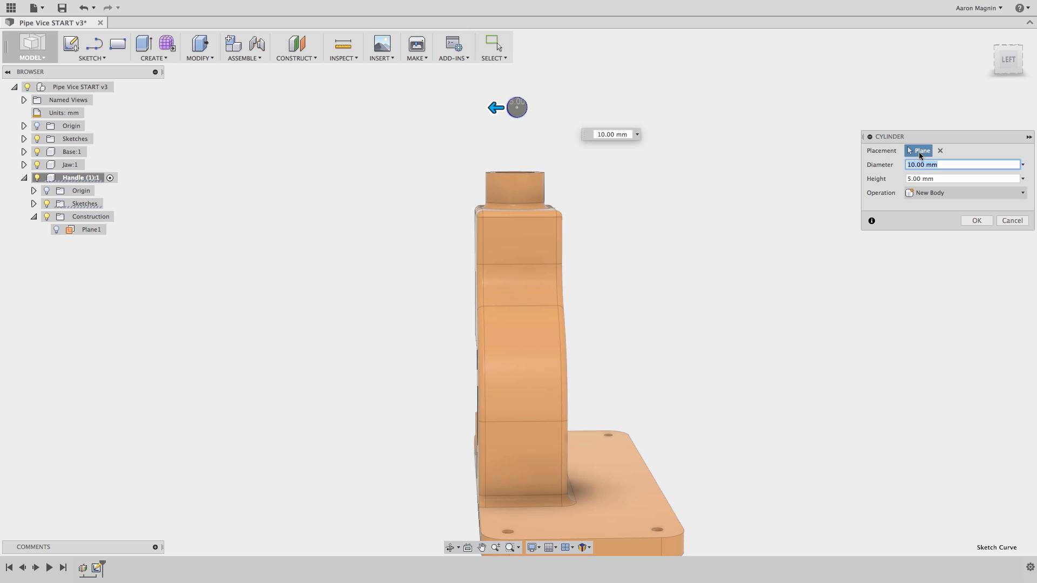
click(714, 119)
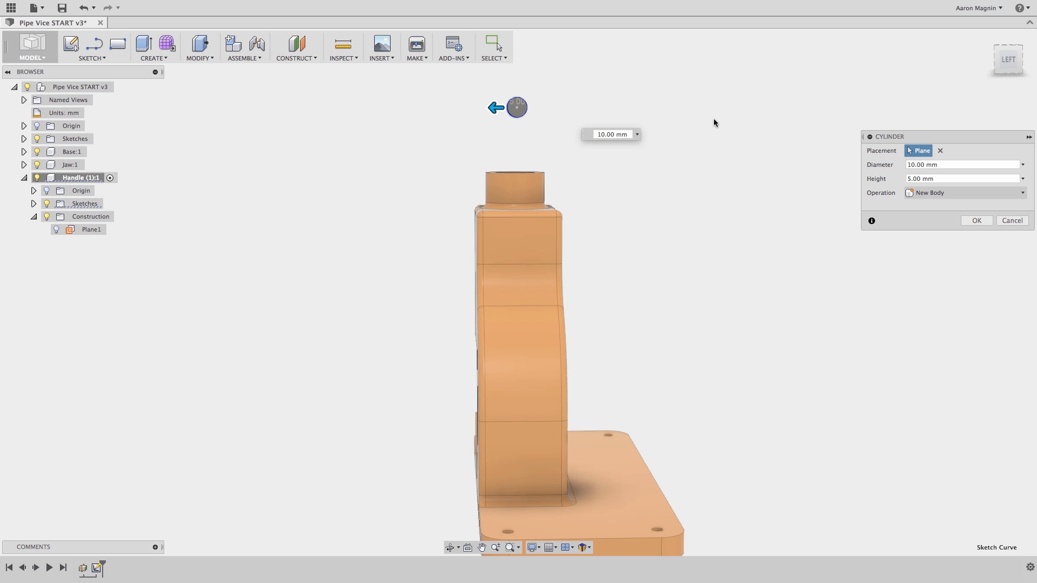
- Set the cylinder's height to 80 mm, create it as a new body, and expand the Handle component's Bodies folder
shift+middle_drag(705, 129, 611, 144)
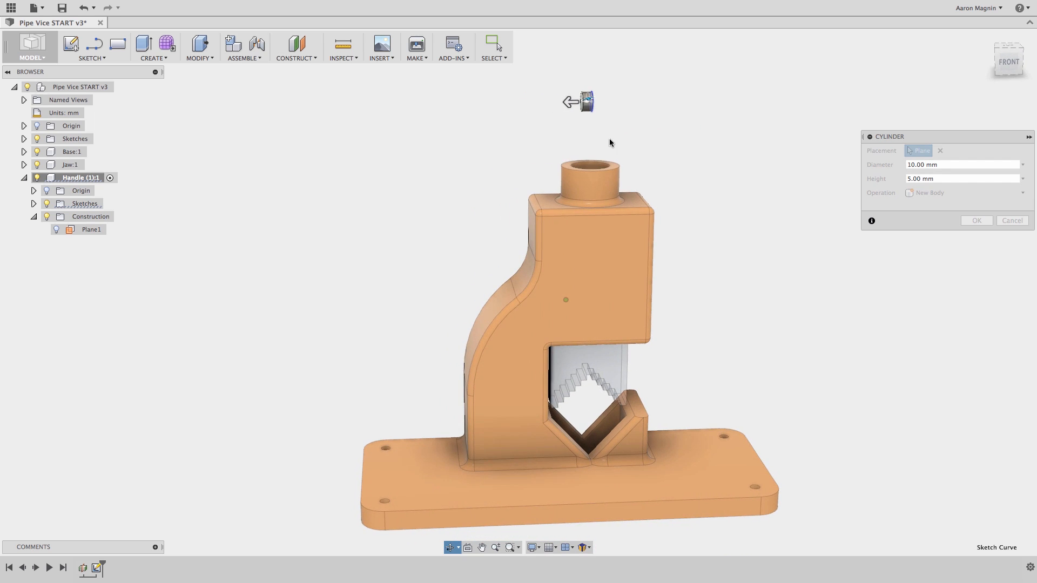
scroll(578, 103, up, 3)
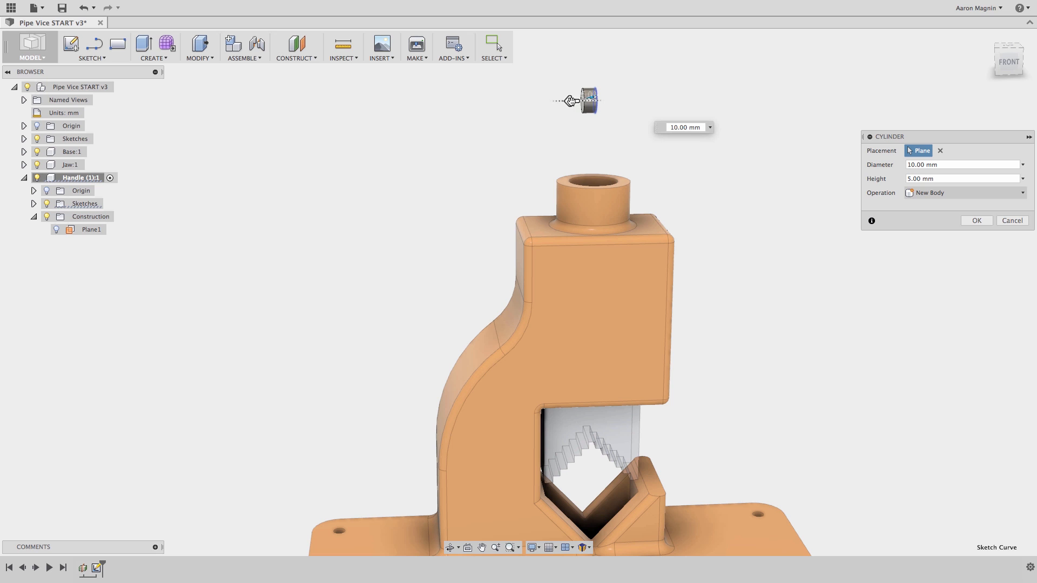
click(570, 102)
drag(570, 101, 352, 100)
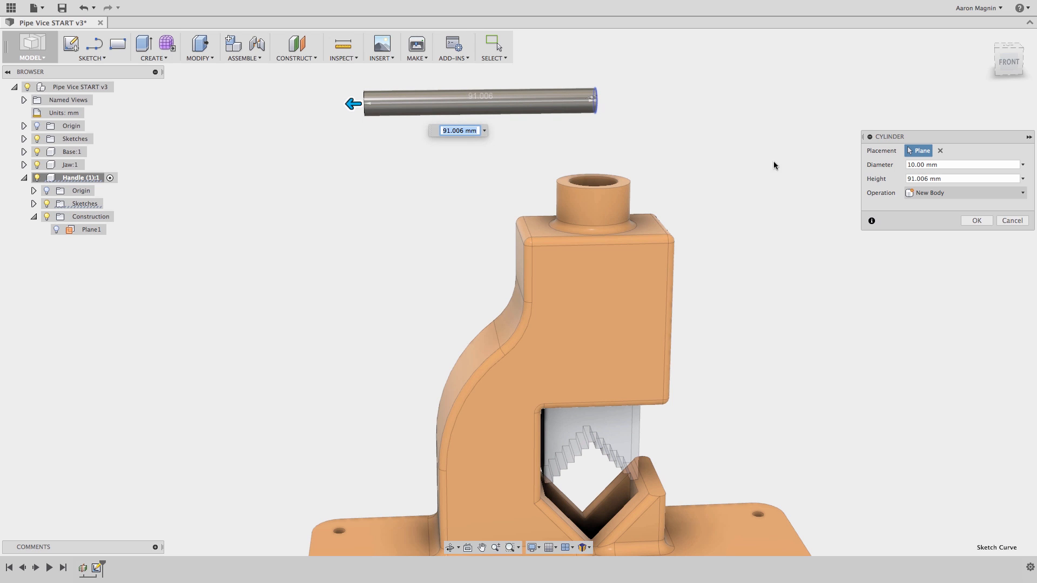
click(965, 181)
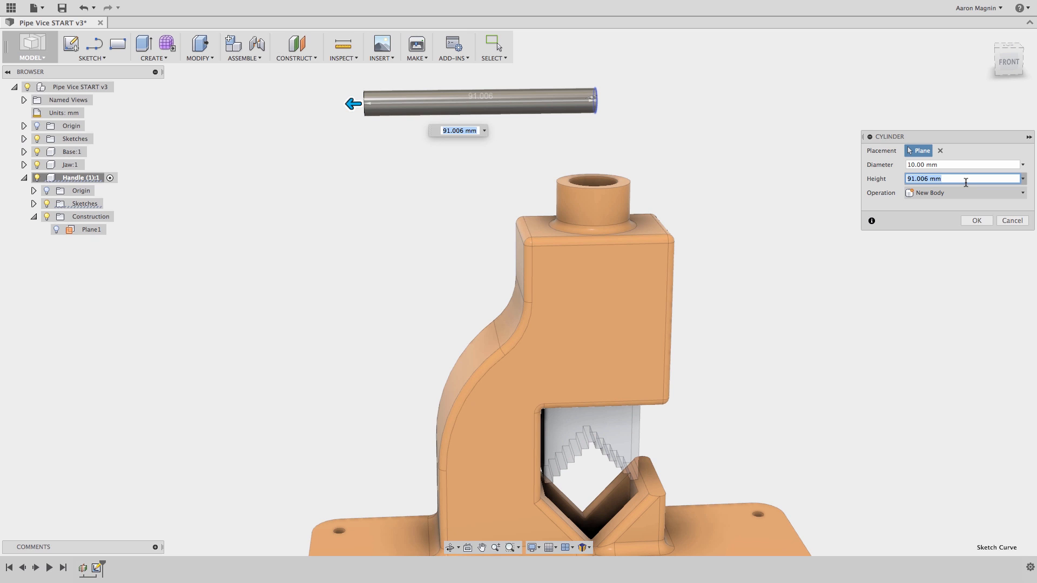
text(80)
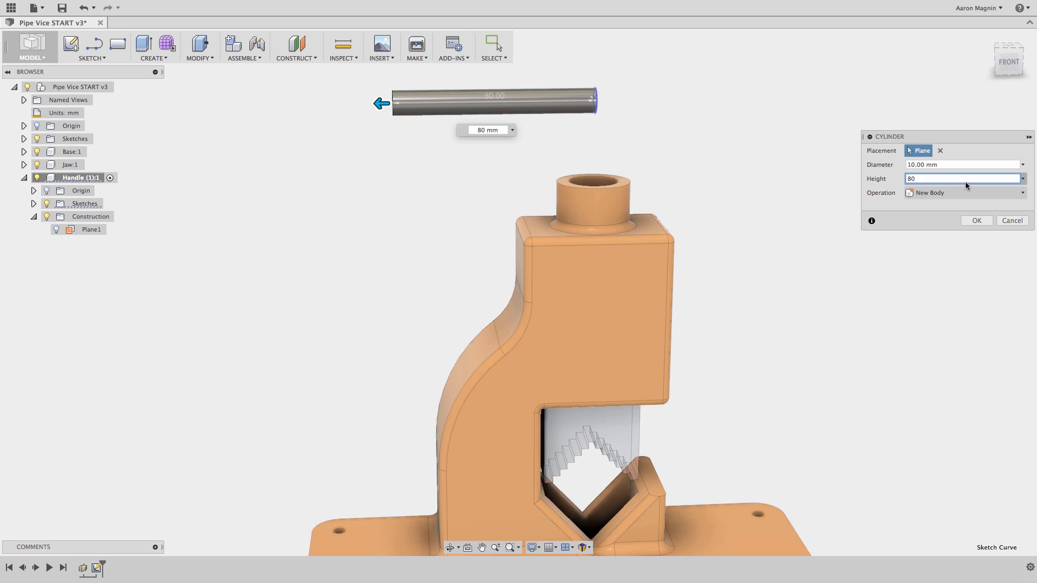
key(Return)
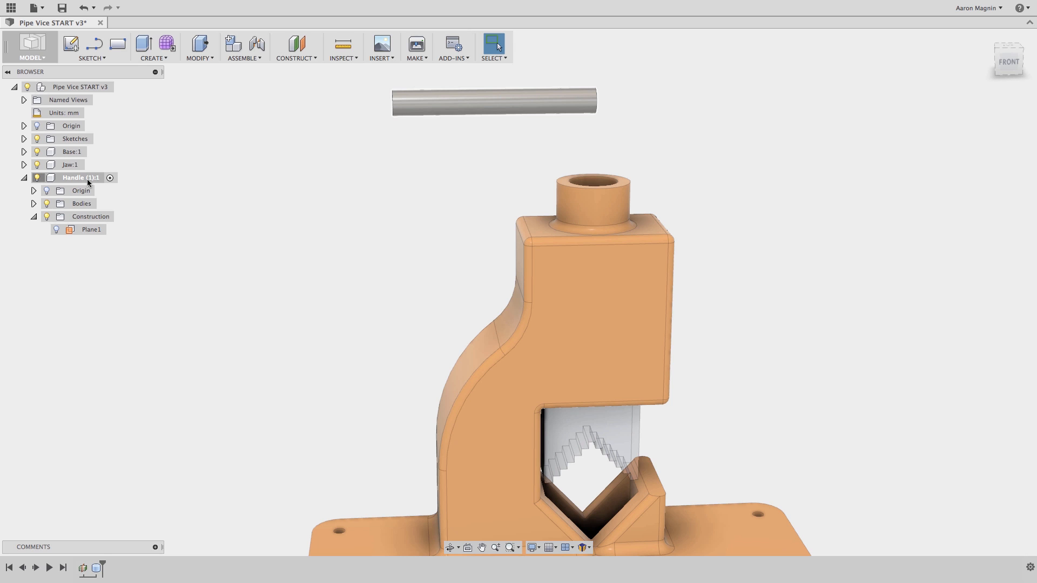
click(49, 202)
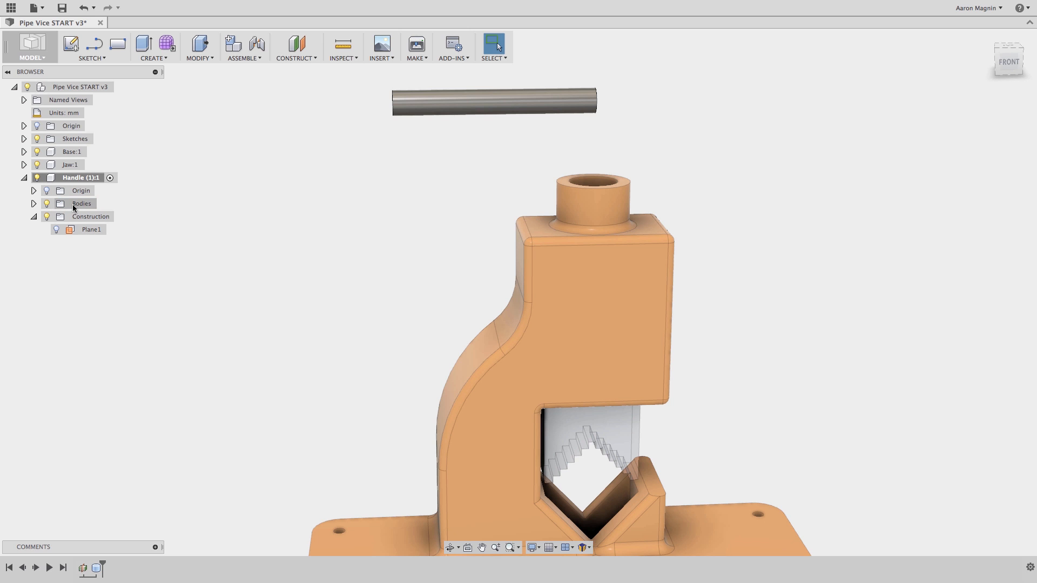
click(33, 204)
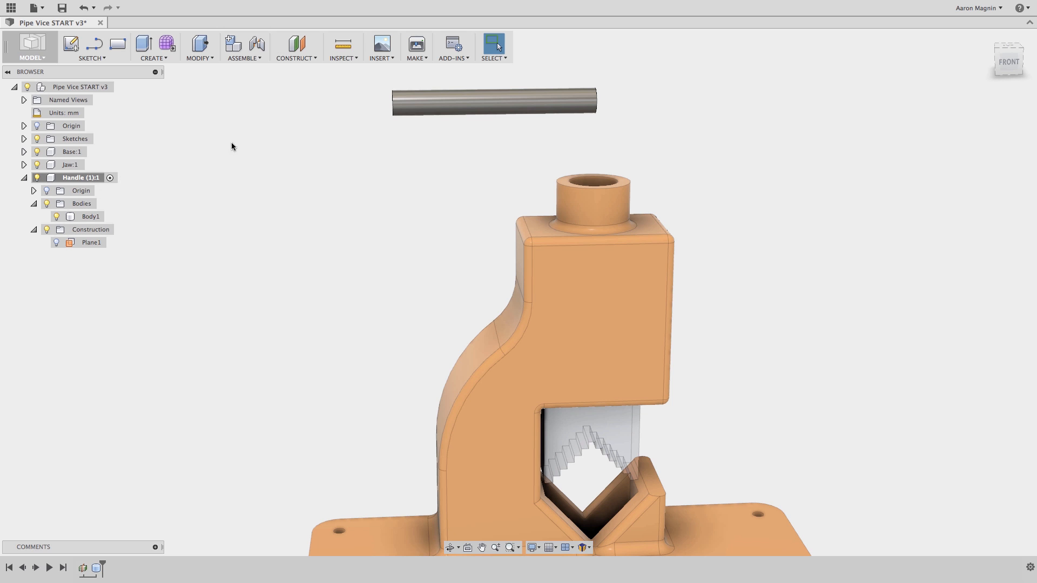
- Start a second Cylinder centred on the rod's near end face, with a diameter of about 4.5 mm
shift+middle_drag(246, 142, 305, 140)
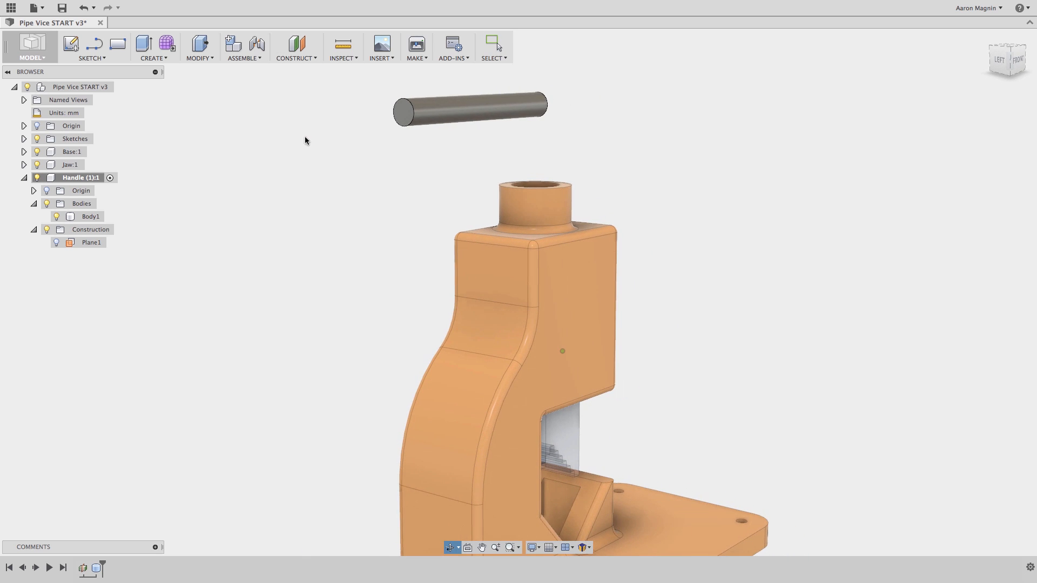
scroll(413, 121, up, 4)
middle_drag(413, 124, 461, 170)
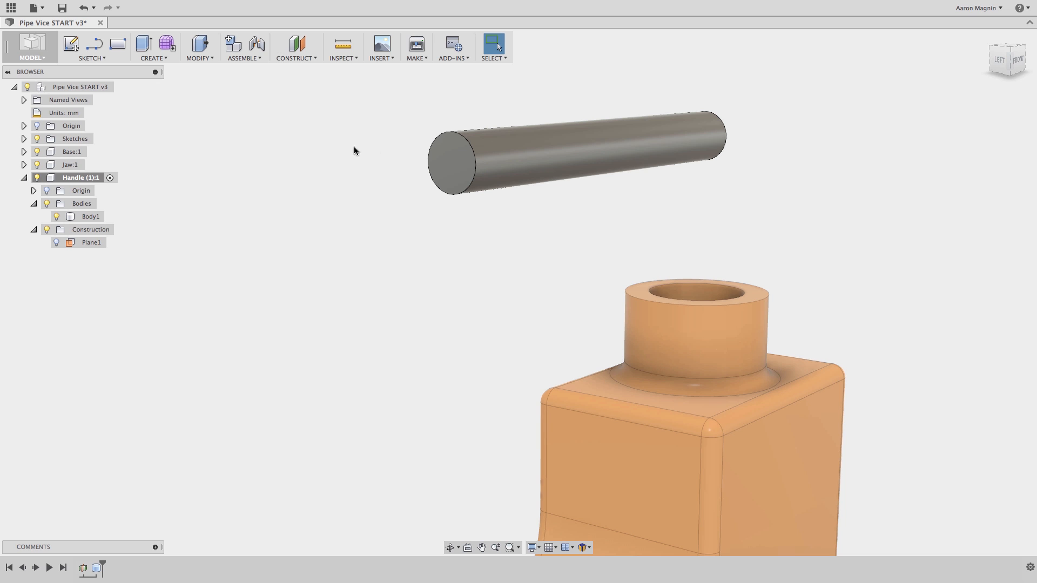
click(161, 58)
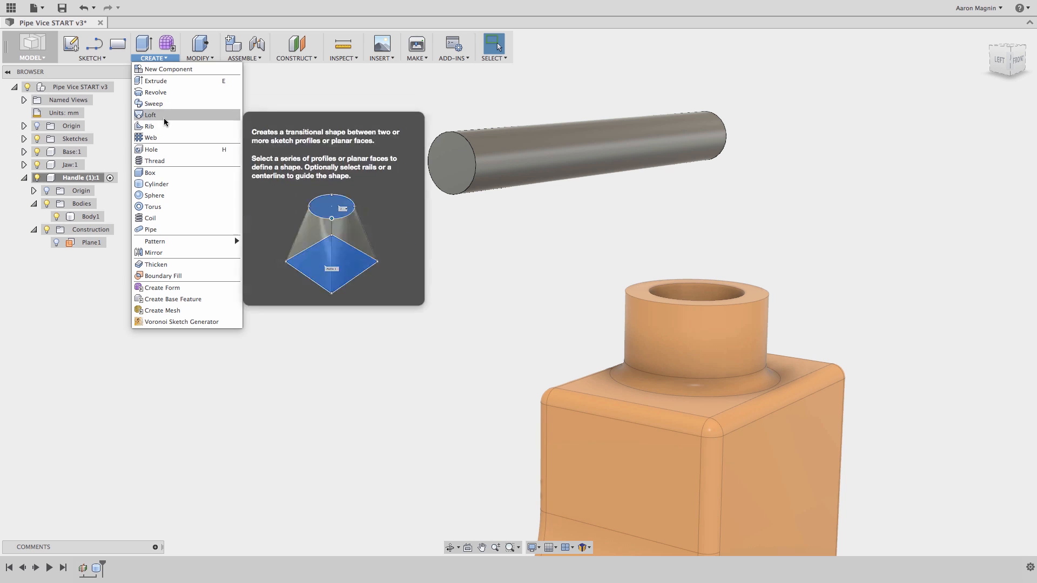
click(158, 184)
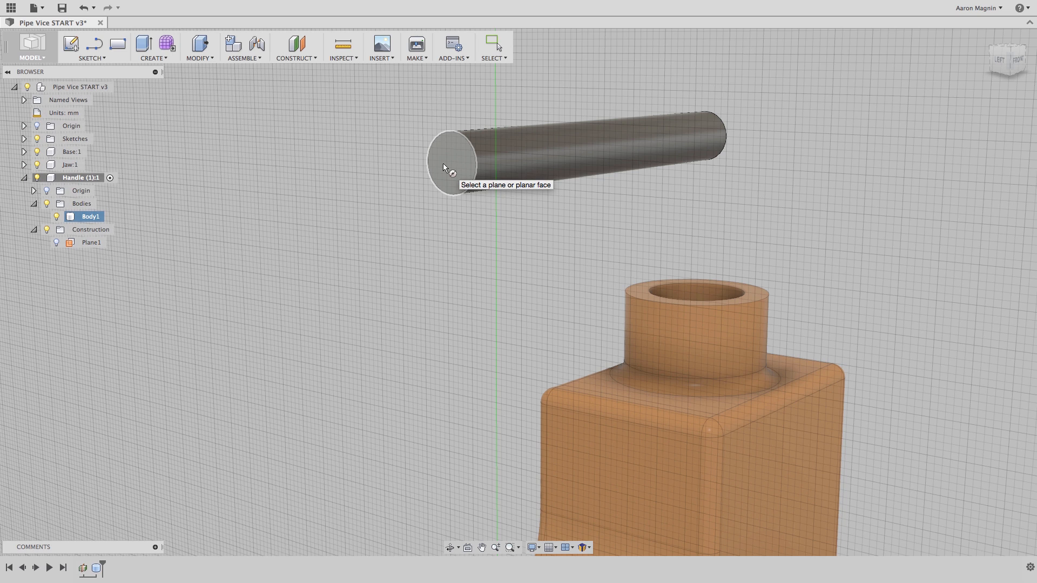
click(445, 162)
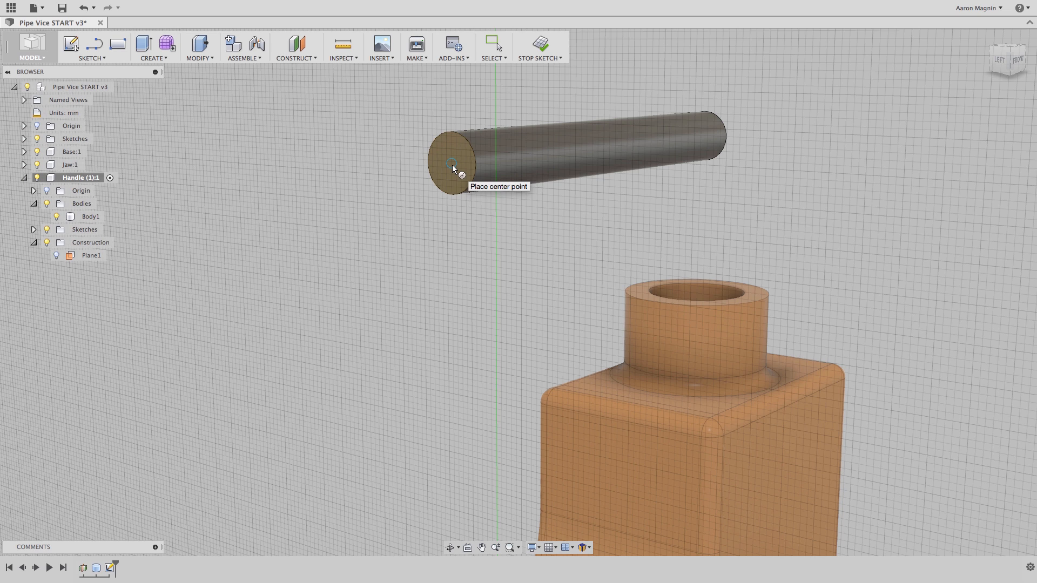
click(452, 164)
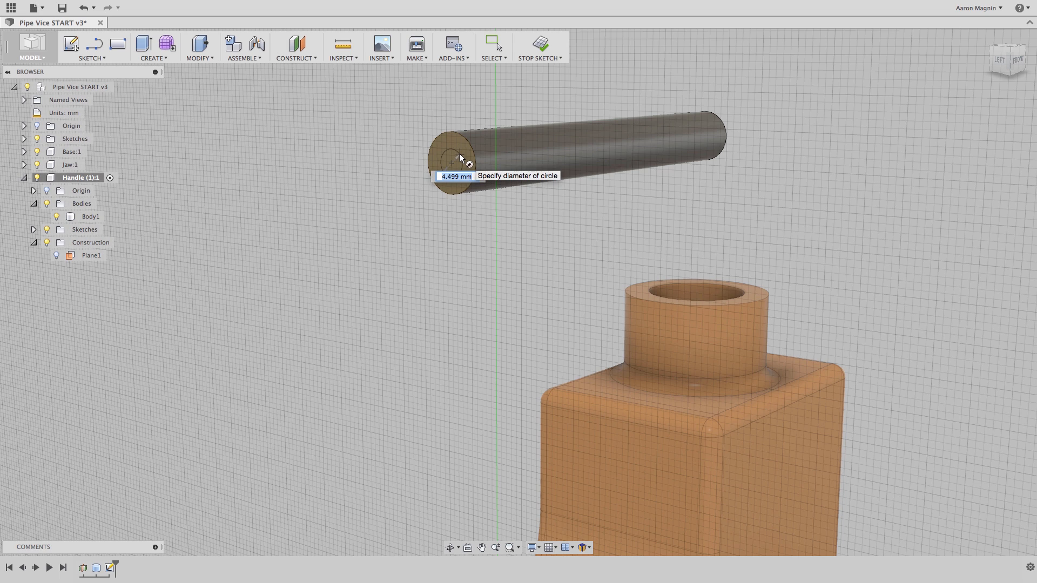
click(460, 155)
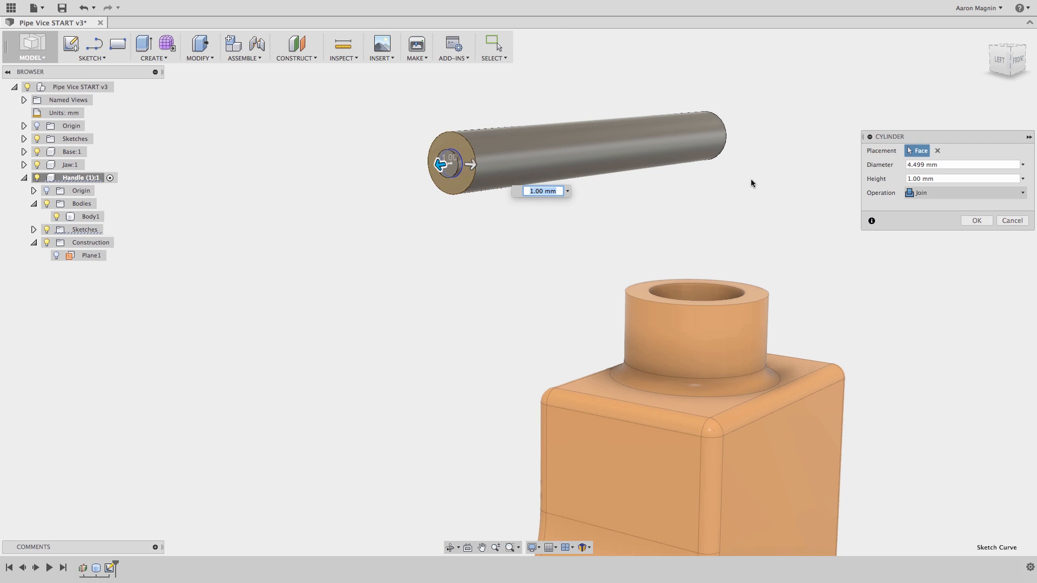
- Set the end cylinder's diameter to 5 mm and height to 10 mm, and create it joined to the rod
click(934, 162)
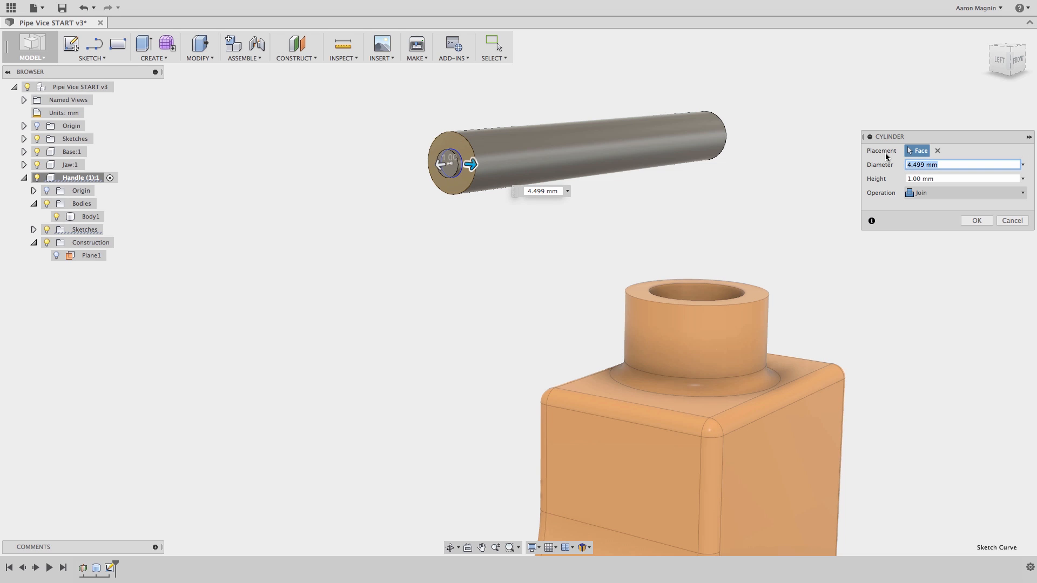
text(5)
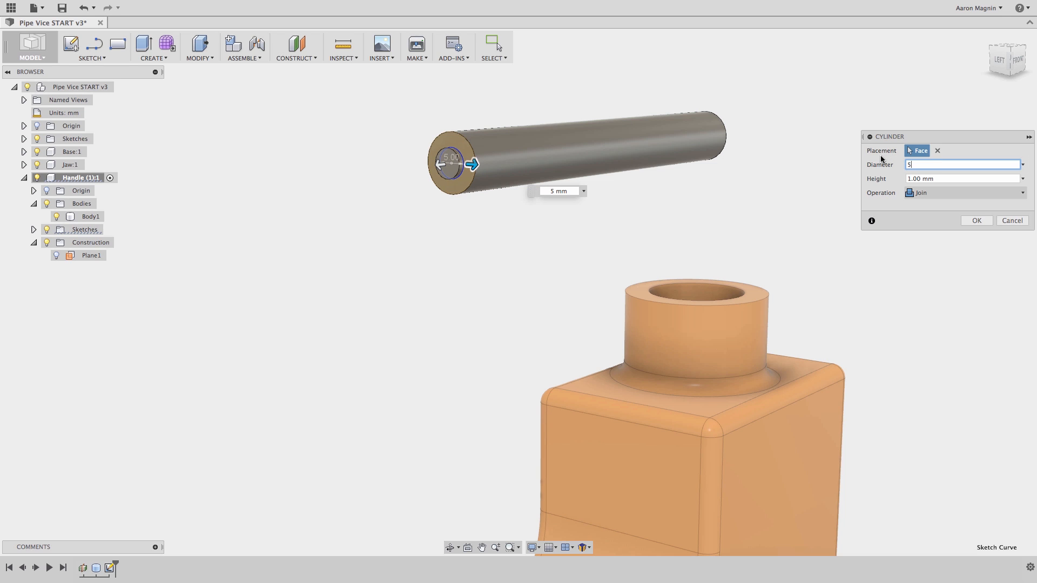
click(953, 178)
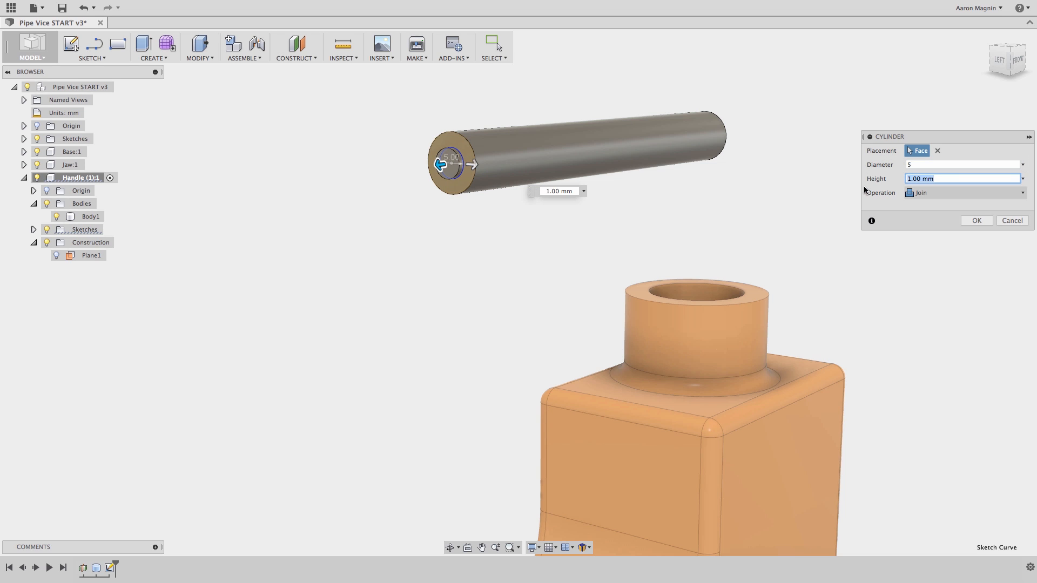
text(10)
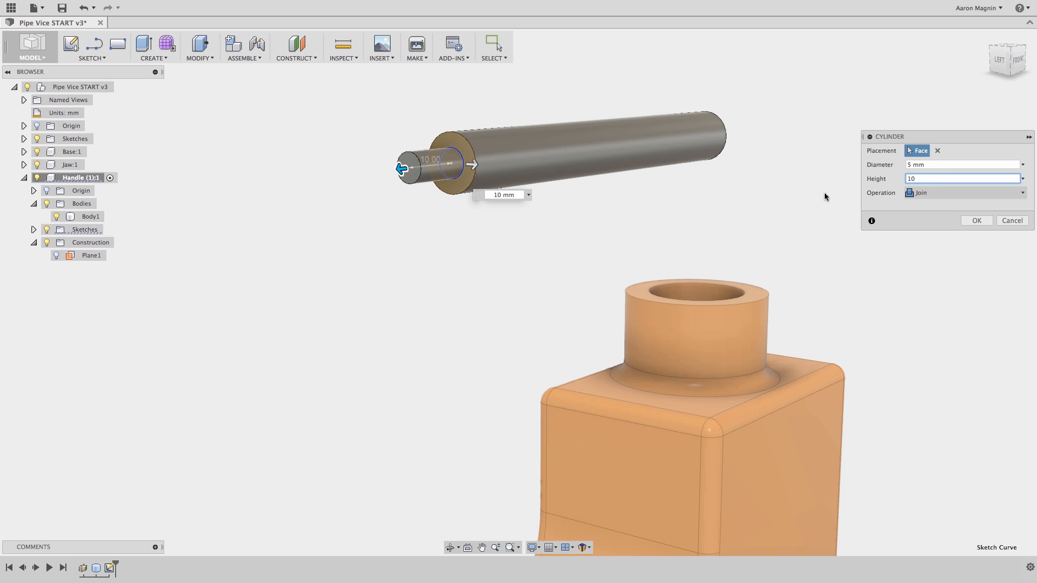
shift+middle_drag(824, 193, 782, 189)
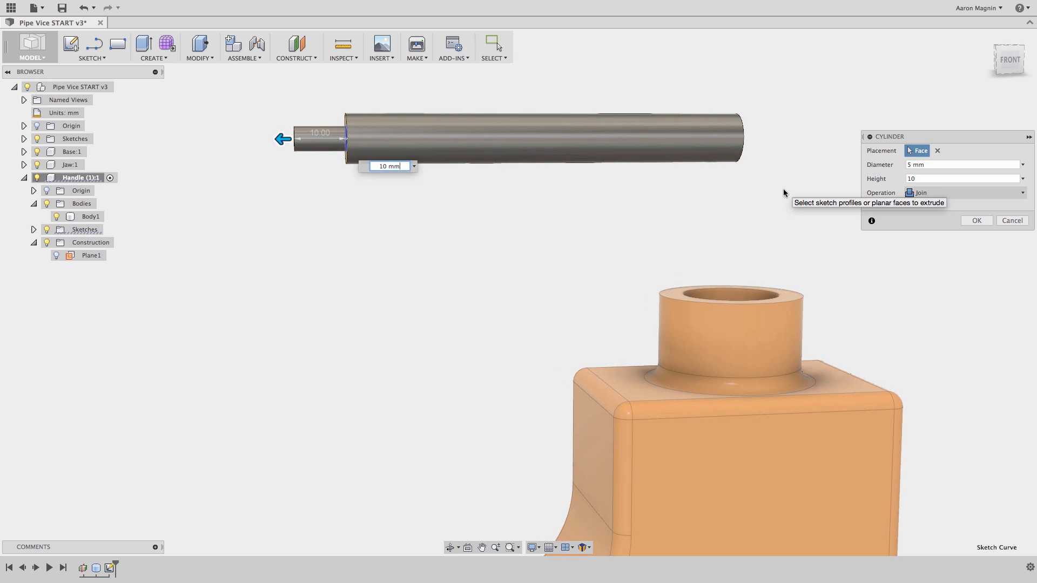
click(964, 219)
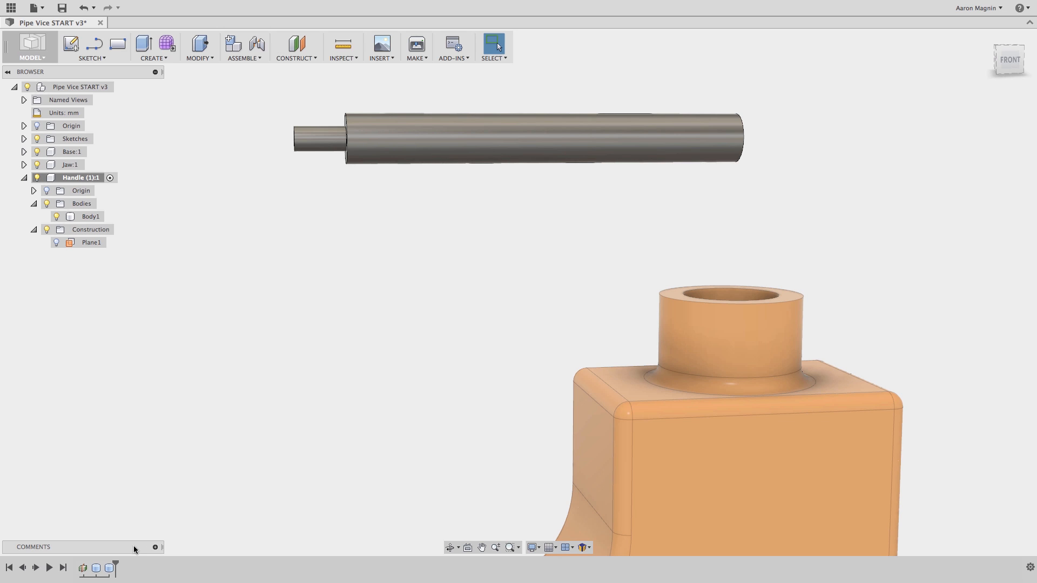
- Edit the small end cylinder's feature from the design history and set its height to 7 mm
click(110, 568)
right_click(110, 569)
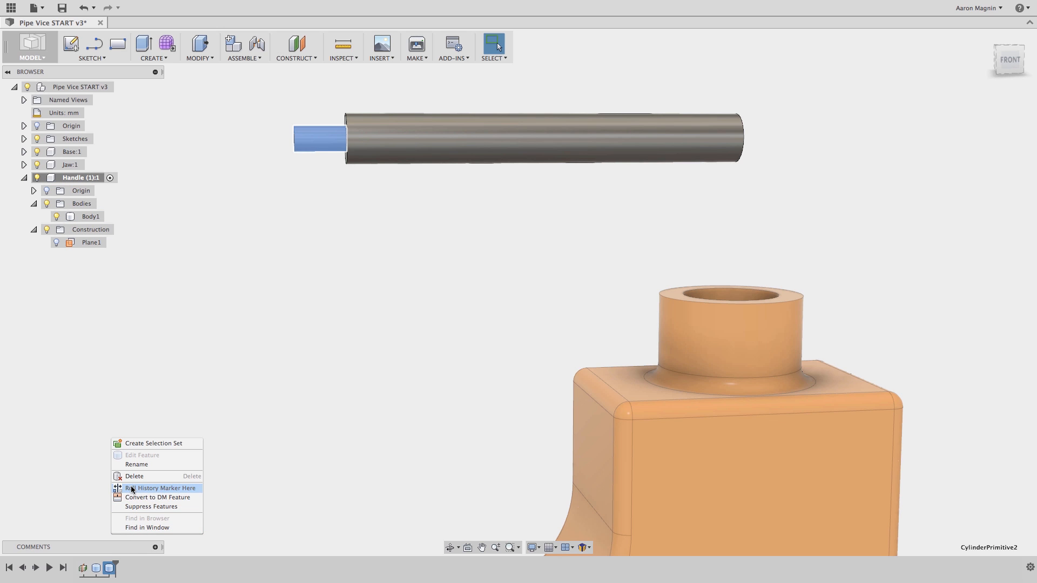
click(93, 536)
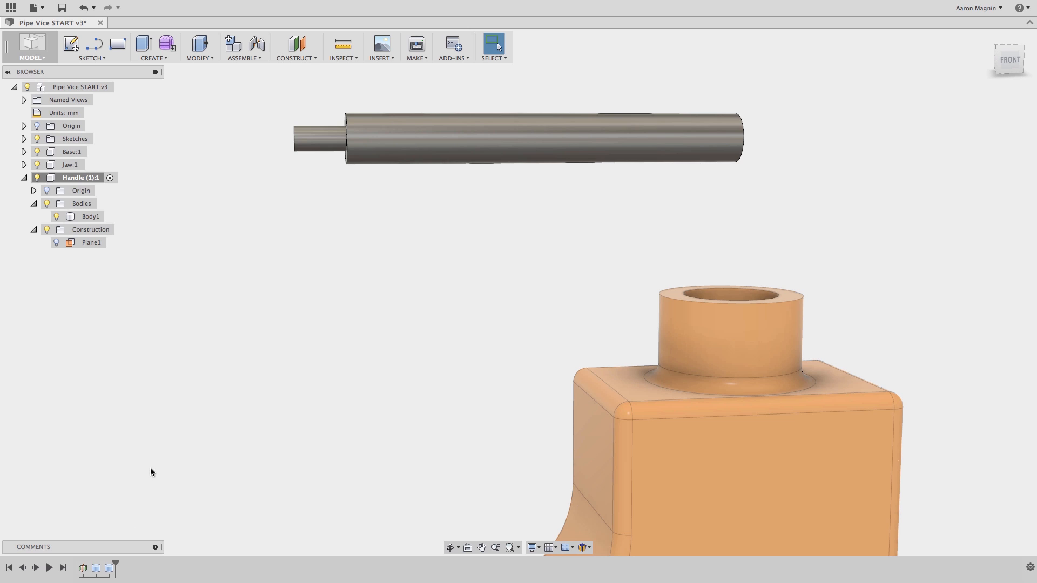
double_click(110, 568)
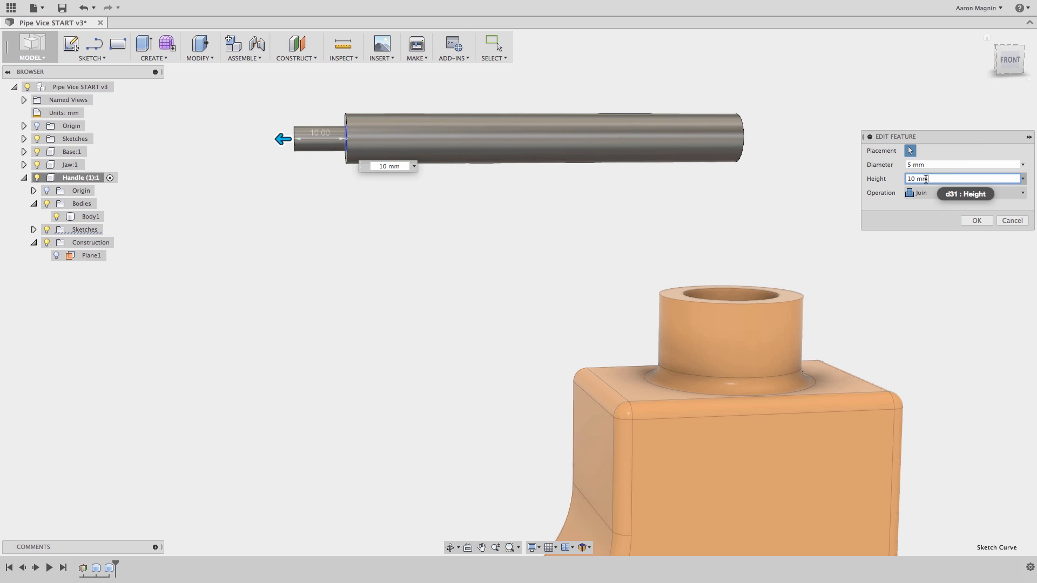
drag(939, 178, 876, 186)
text(7)
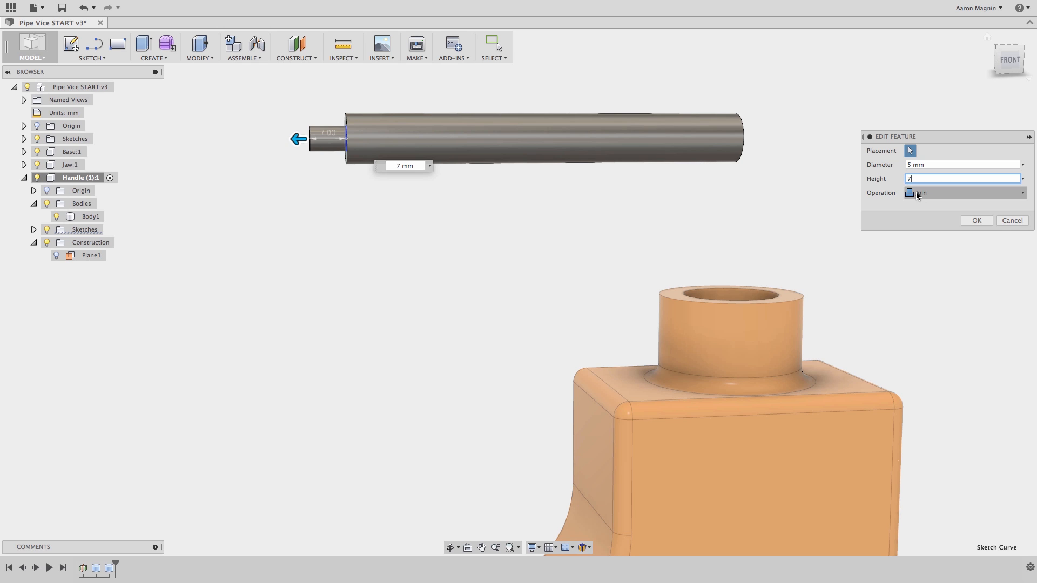
click(976, 220)
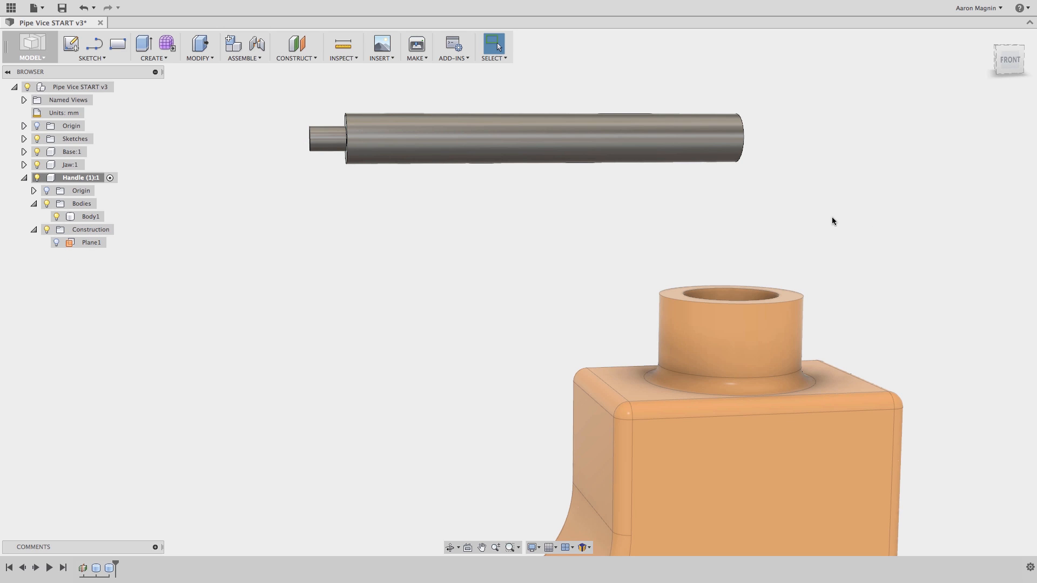
- Reopen the small end cylinder's feature for editing to view its settings, and close it
right_click(109, 567)
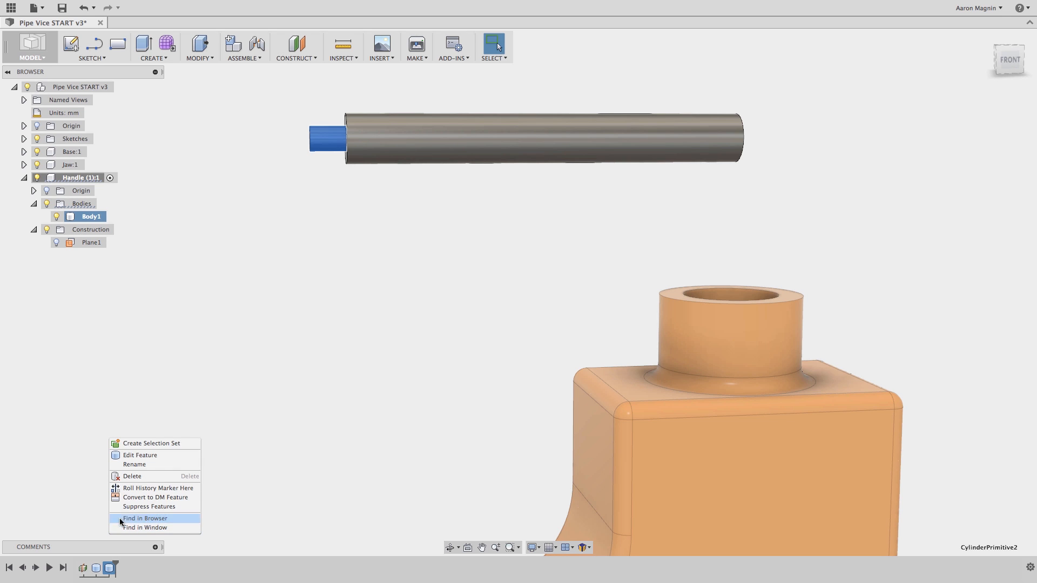
click(137, 455)
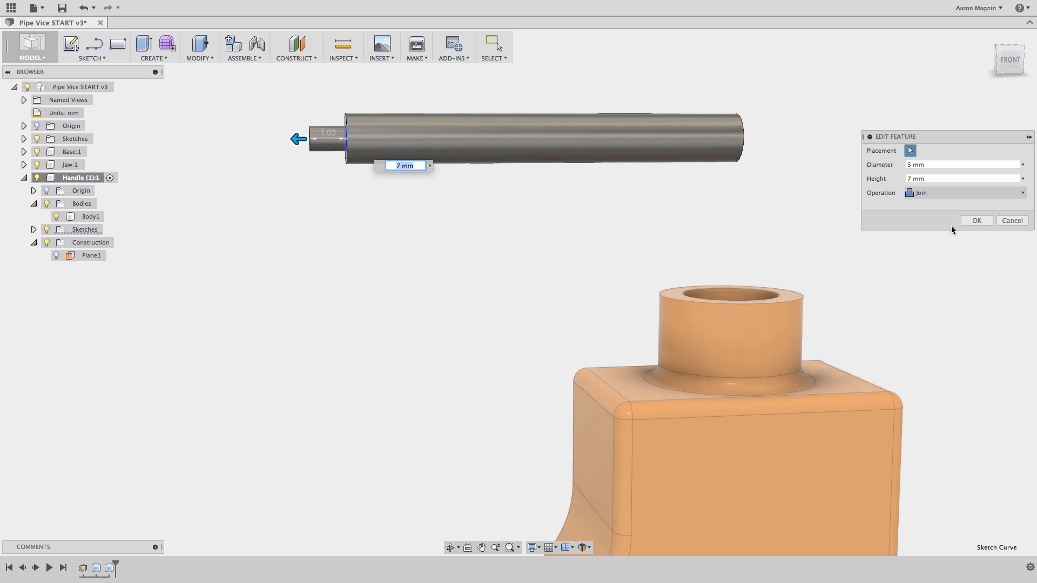
click(968, 219)
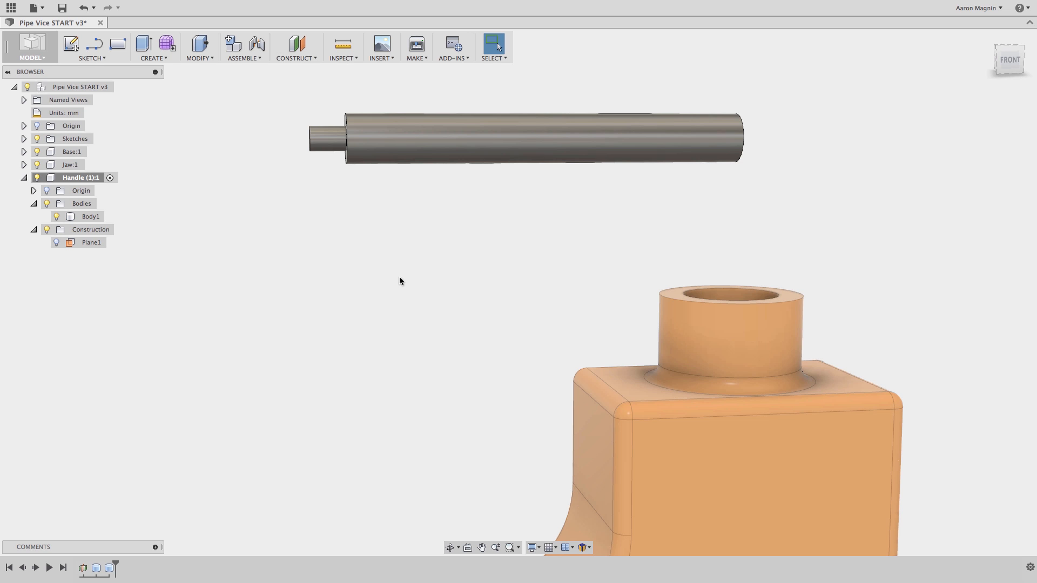
- Add a modeled, full-length M5x0.8 ISO Metric profile thread to the face of the rod's small end cylinder
shift+middle_drag(399, 281, 419, 287)
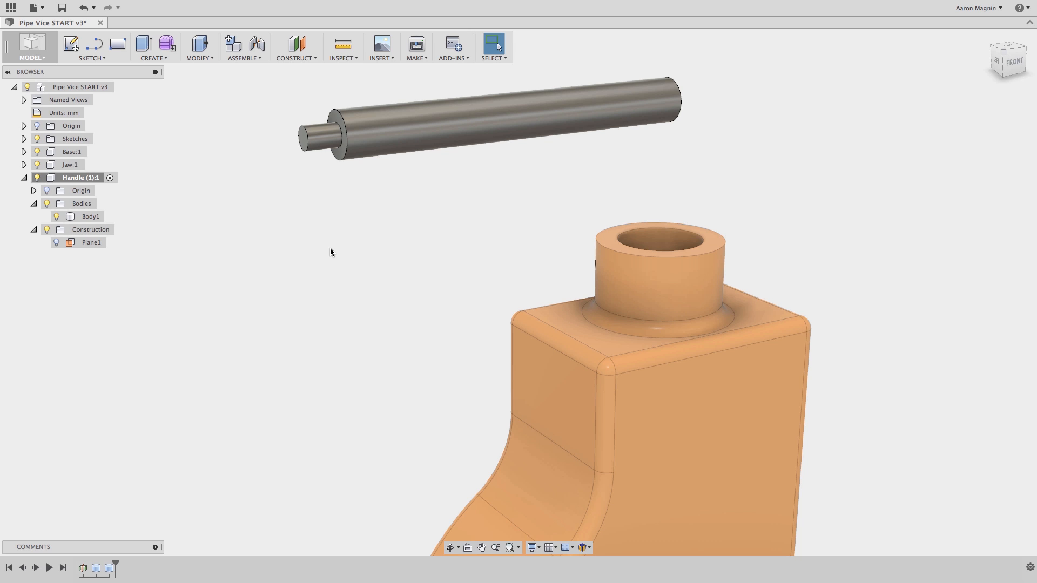
key(s)
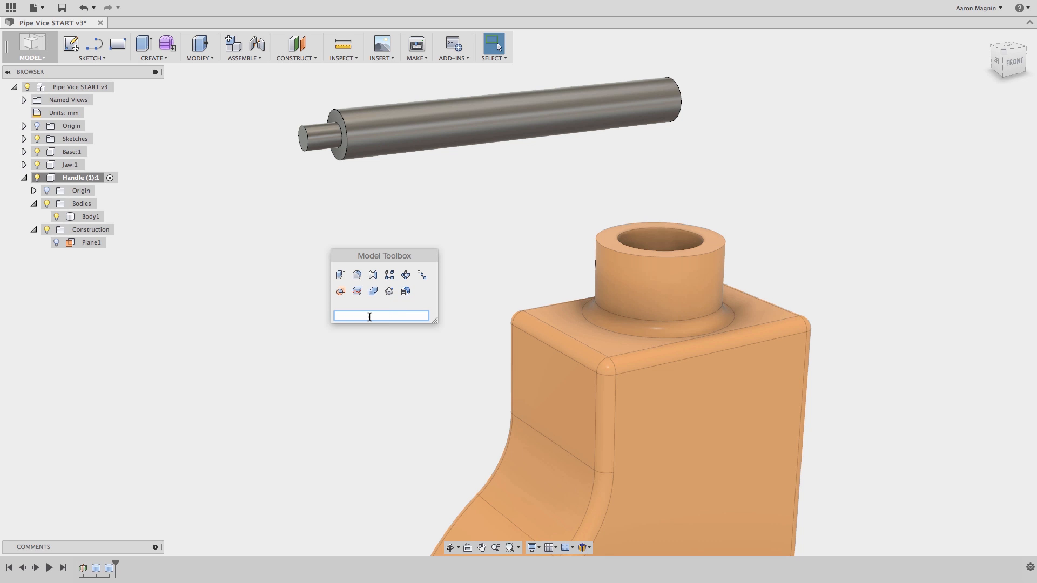
text(thre)
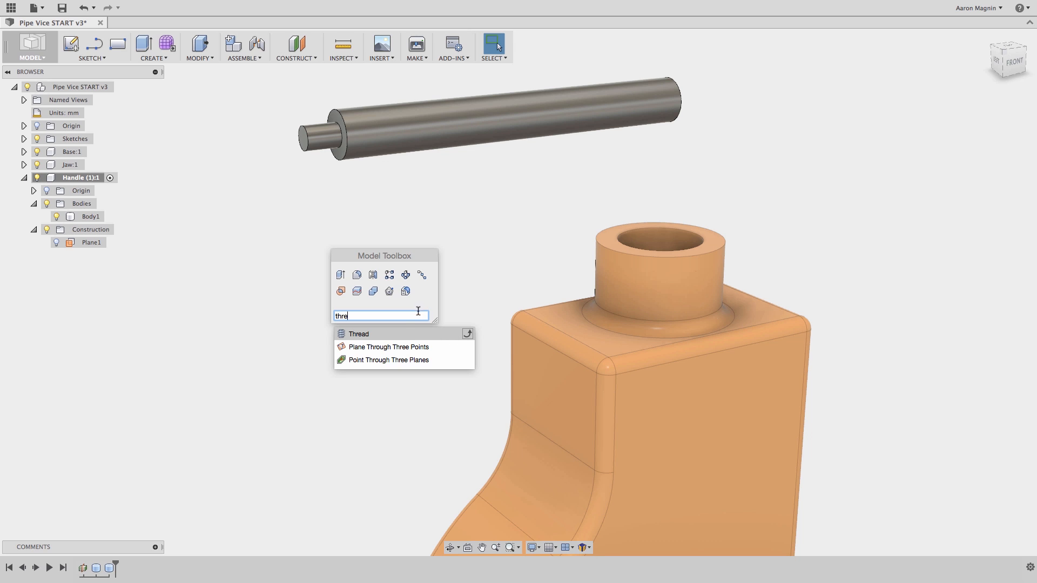
click(359, 334)
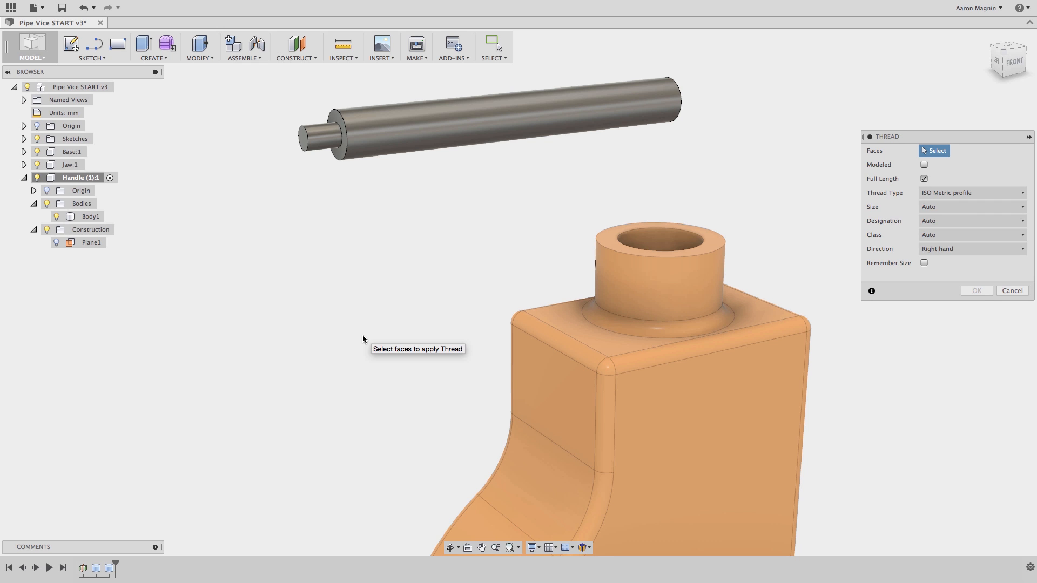
click(324, 143)
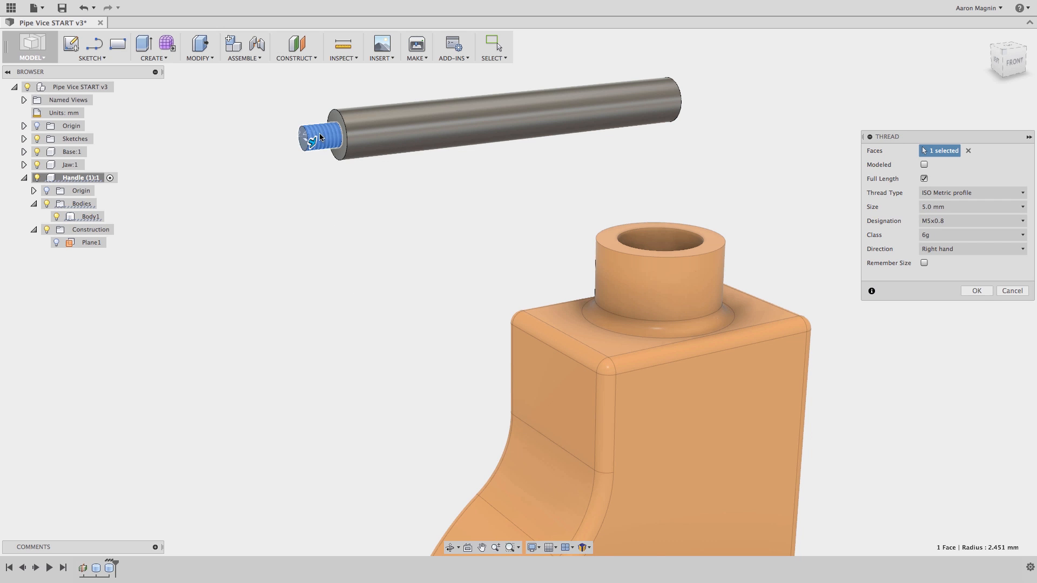
scroll(319, 135, up, 3)
middle_drag(322, 135, 399, 215)
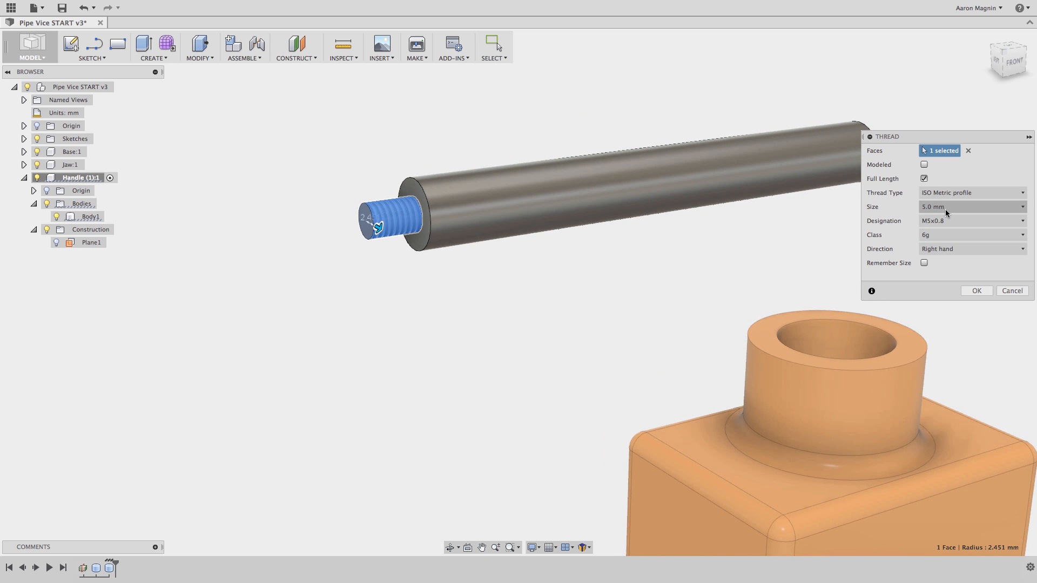
click(923, 165)
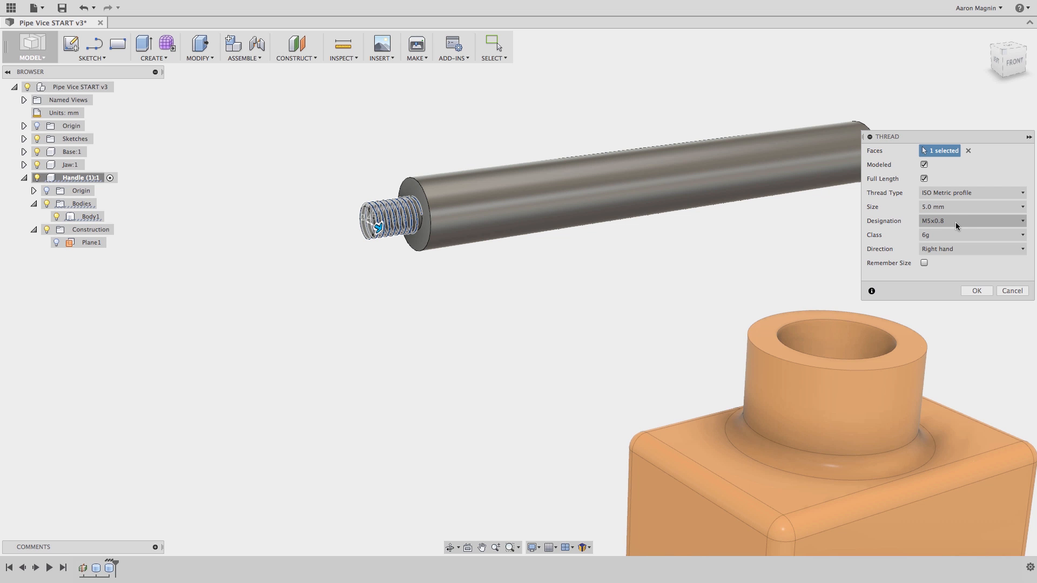
click(973, 291)
mouse_move(504, 260)
shift+middle_down()
mouse_move(472, 242)
mouse_move(504, 262)
shift+middle_up()
scroll(503, 262, down, 3)
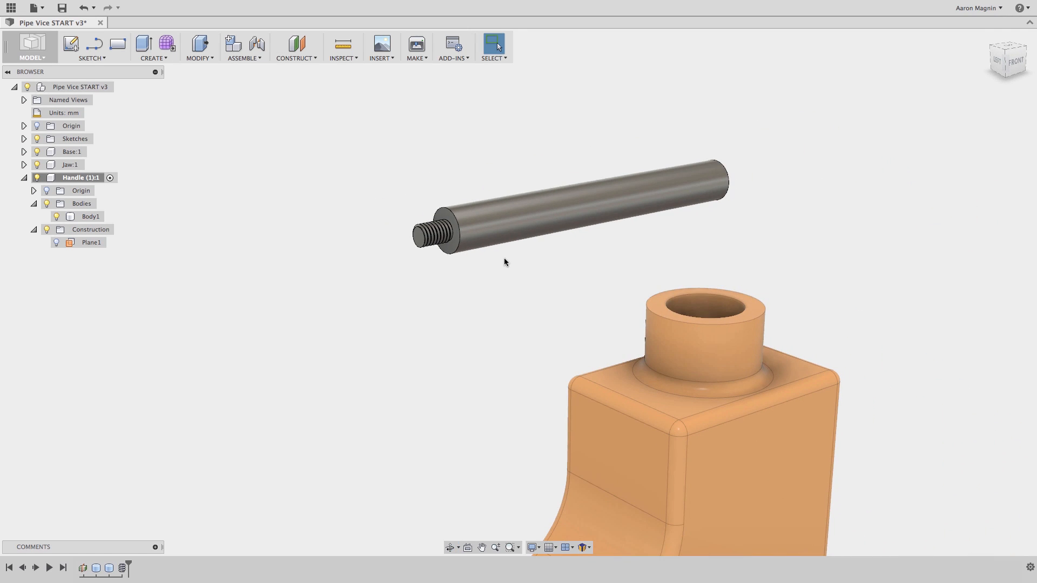
- Mirror the threaded rod body across its flat, unthreaded end face, using bodies as the pattern type
click(576, 215)
shift+middle_drag(578, 212, 540, 196)
click(743, 282)
middle_drag(743, 283, 657, 289)
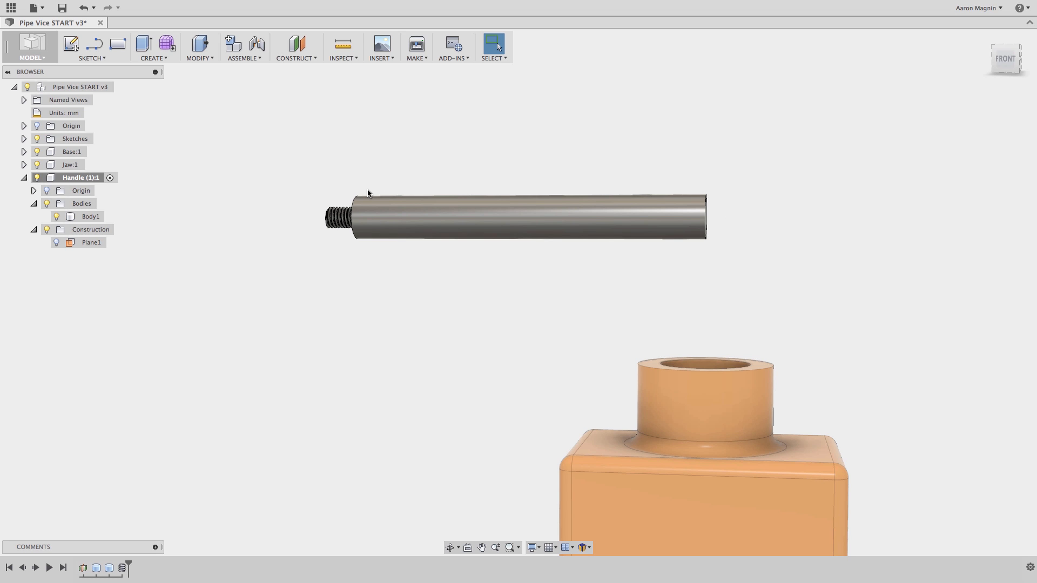
click(161, 59)
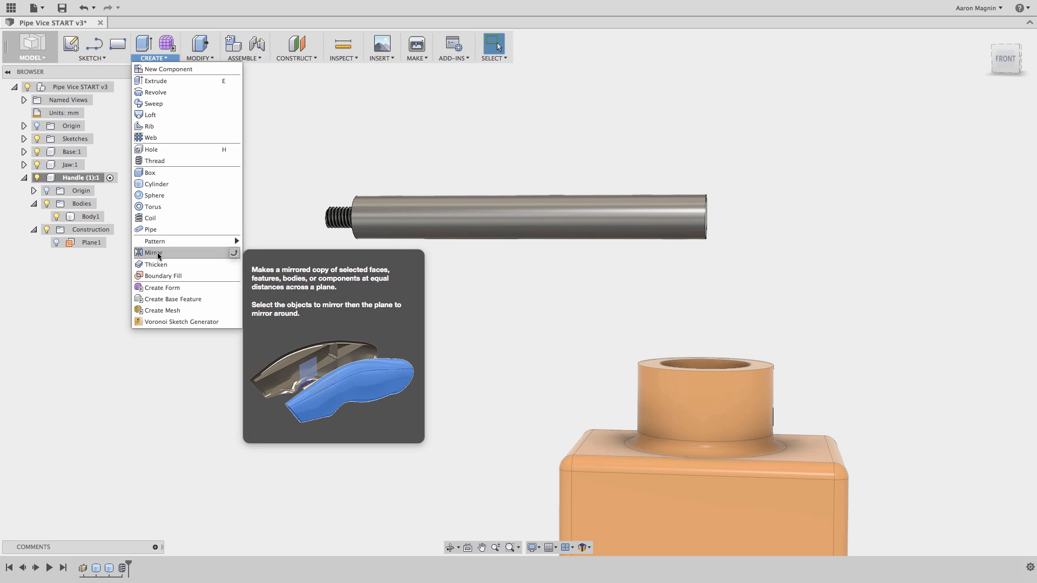
click(153, 253)
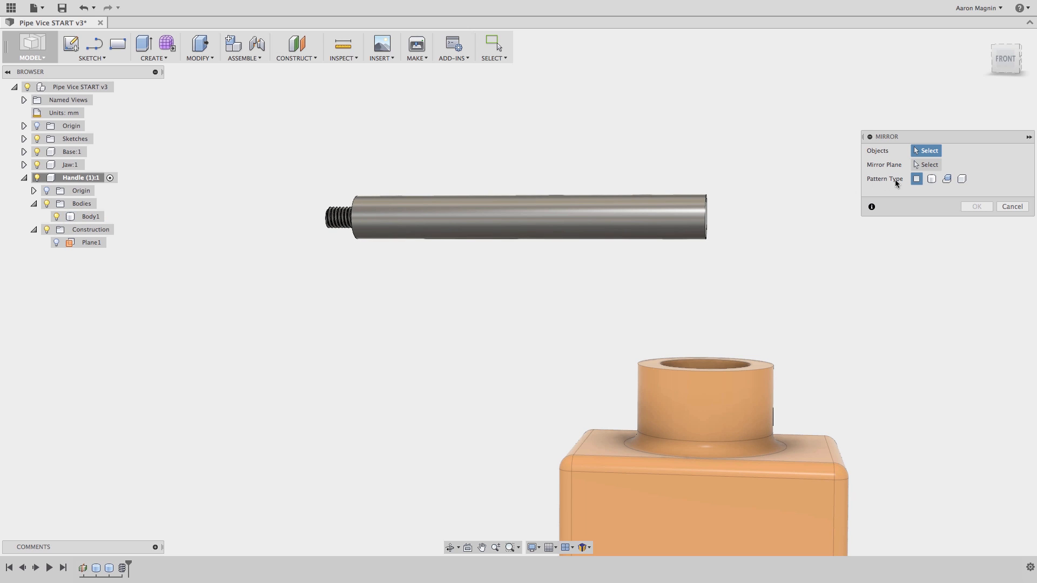
click(931, 179)
click(597, 220)
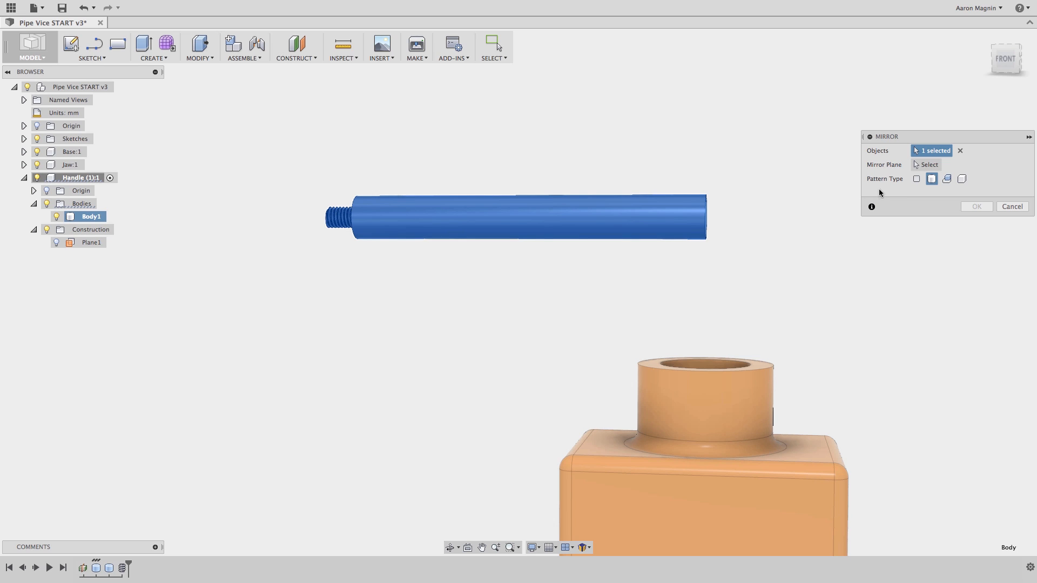
click(929, 165)
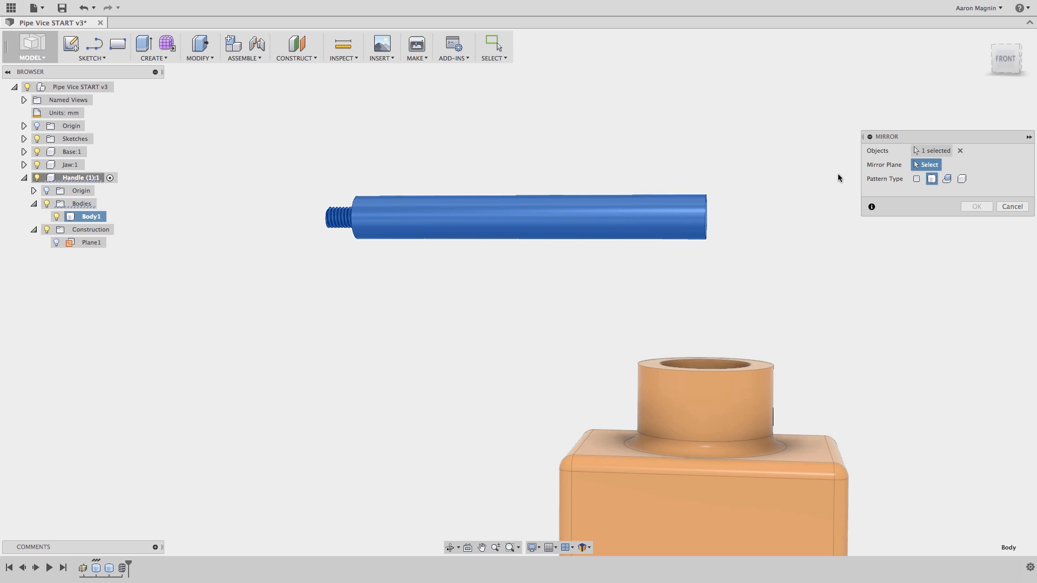
shift+middle_drag(828, 173, 789, 199)
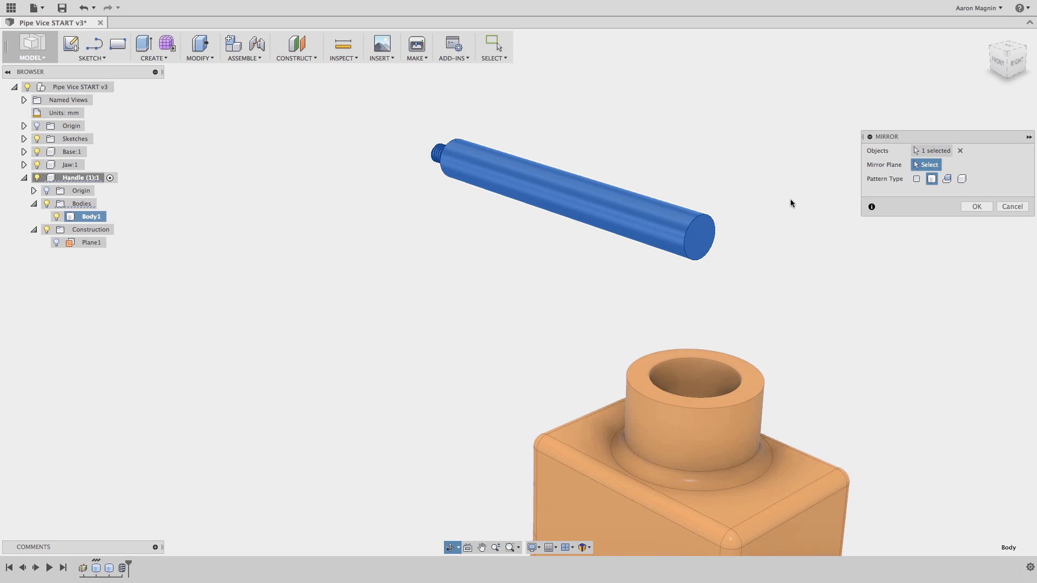
click(705, 226)
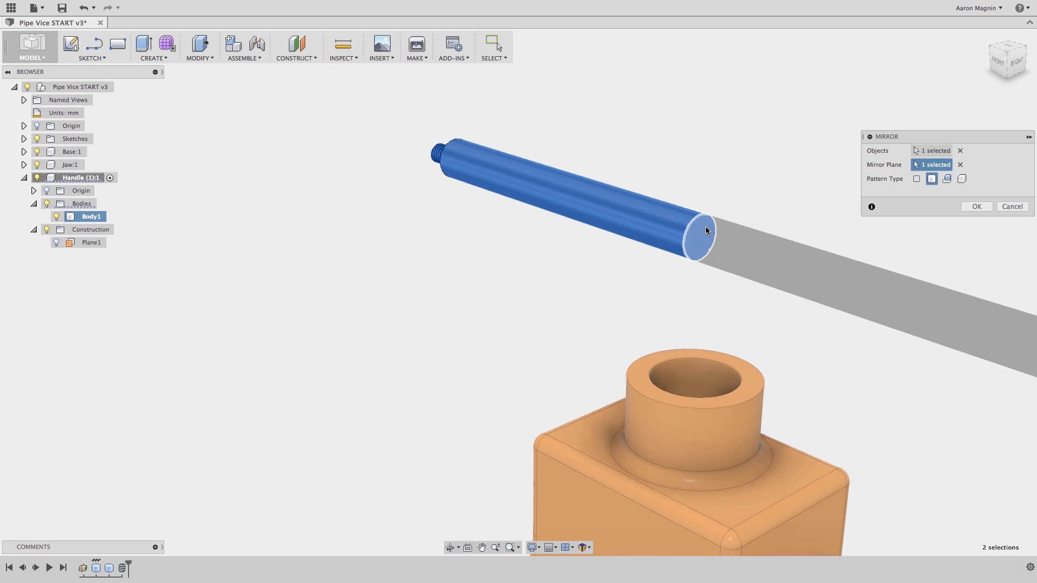
middle_click(714, 187)
middle_click(714, 186)
shift+middle_drag(710, 189, 746, 177)
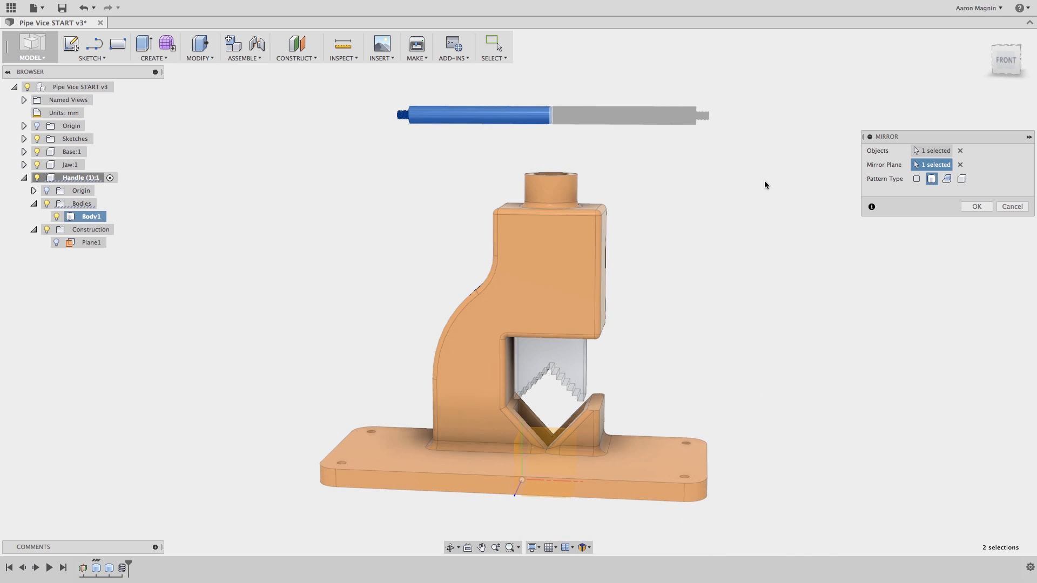
click(976, 207)
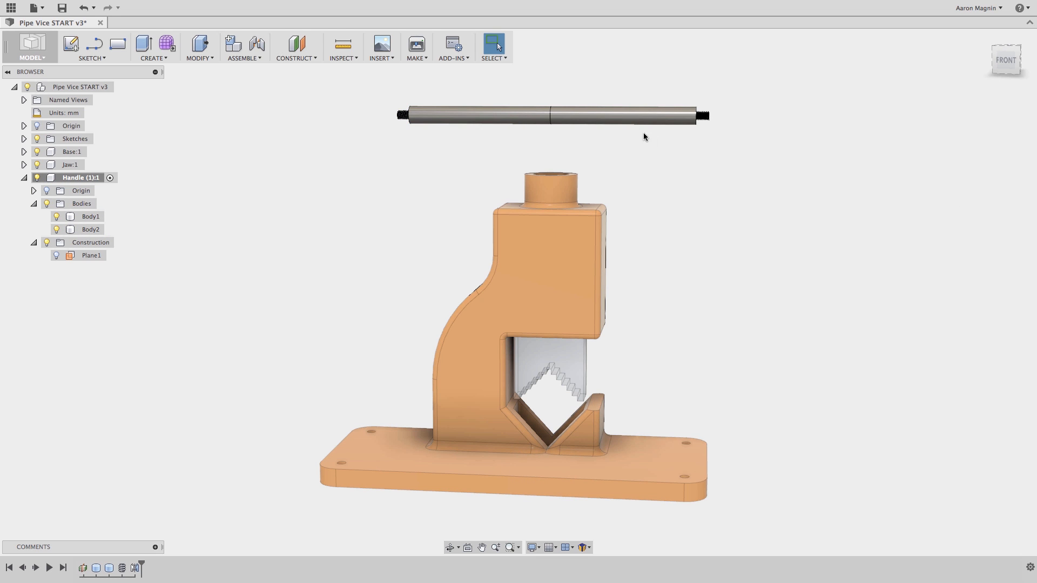
- Combine the two handle halves into one body with the Join operation, and collapse the Handle component in the browser
click(600, 117)
click(529, 117)
click(571, 113)
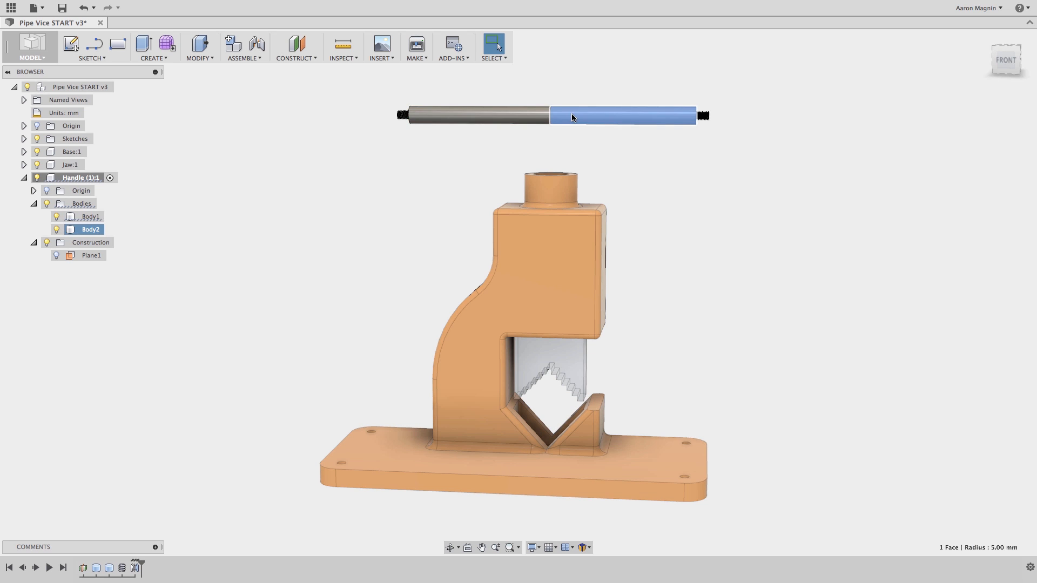
click(98, 217)
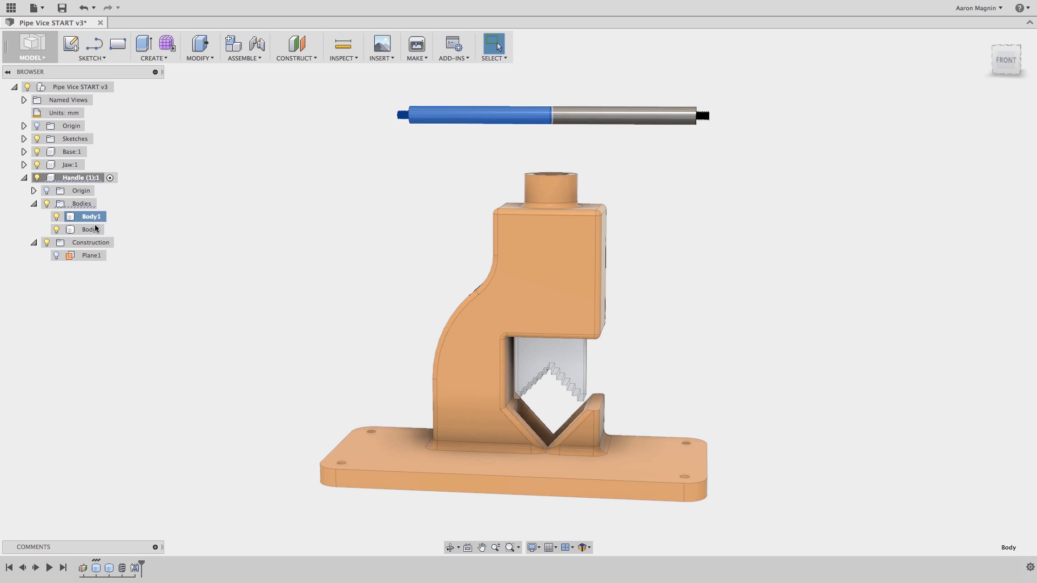
shift+click(95, 231)
right_click(95, 232)
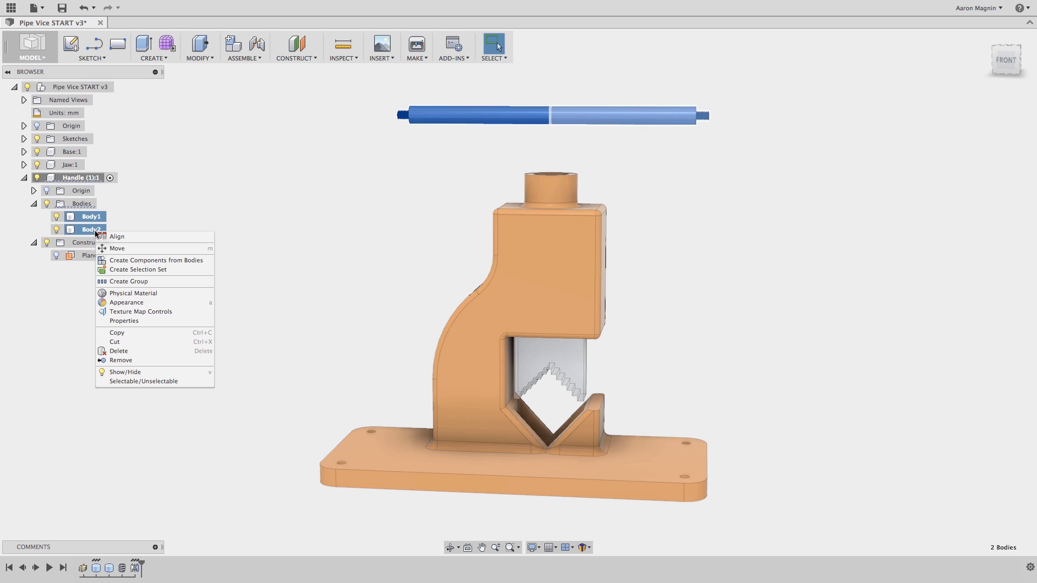
click(123, 216)
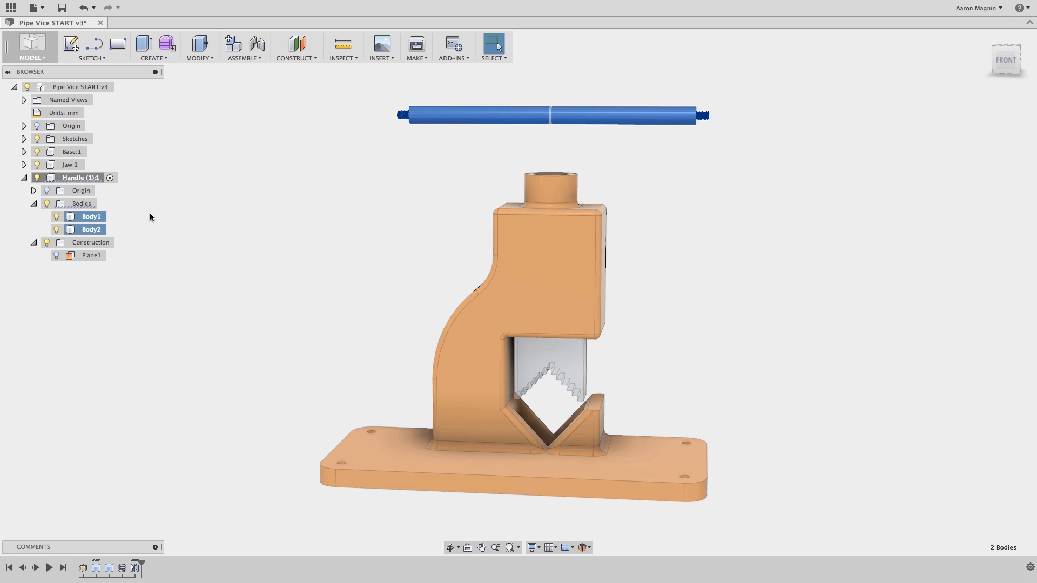
key(s)
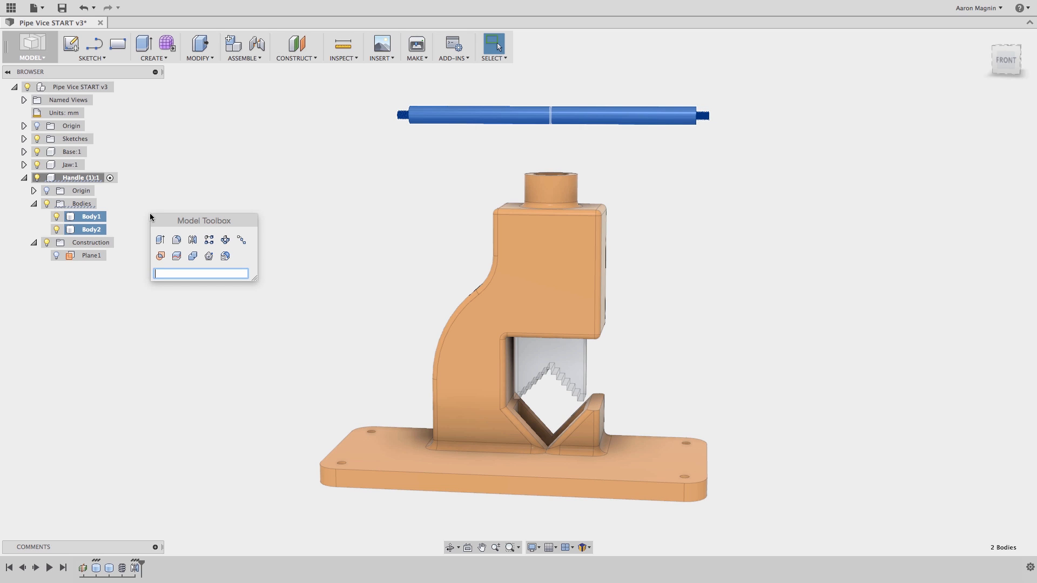
click(193, 256)
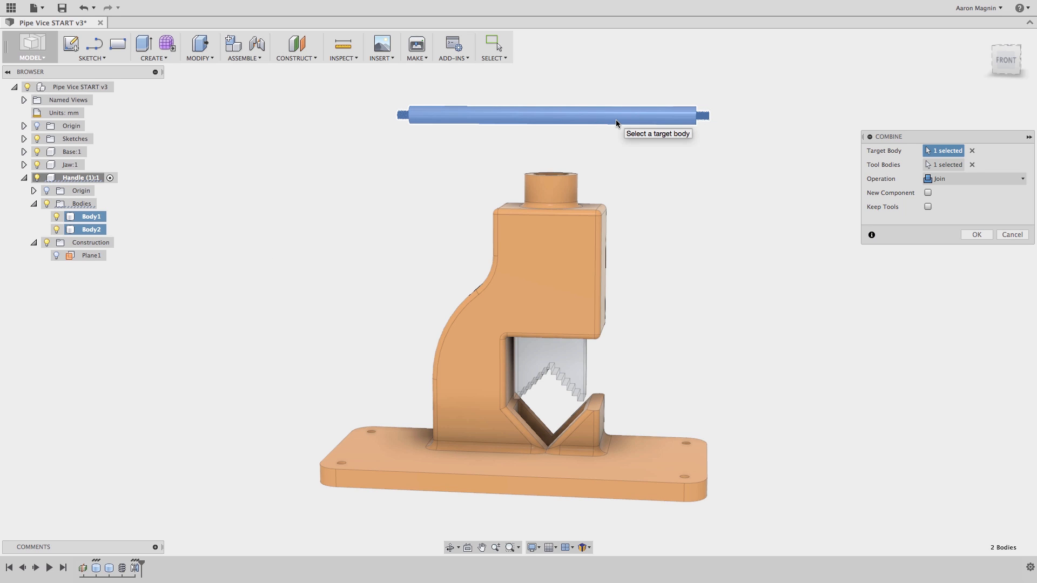
click(972, 150)
click(525, 115)
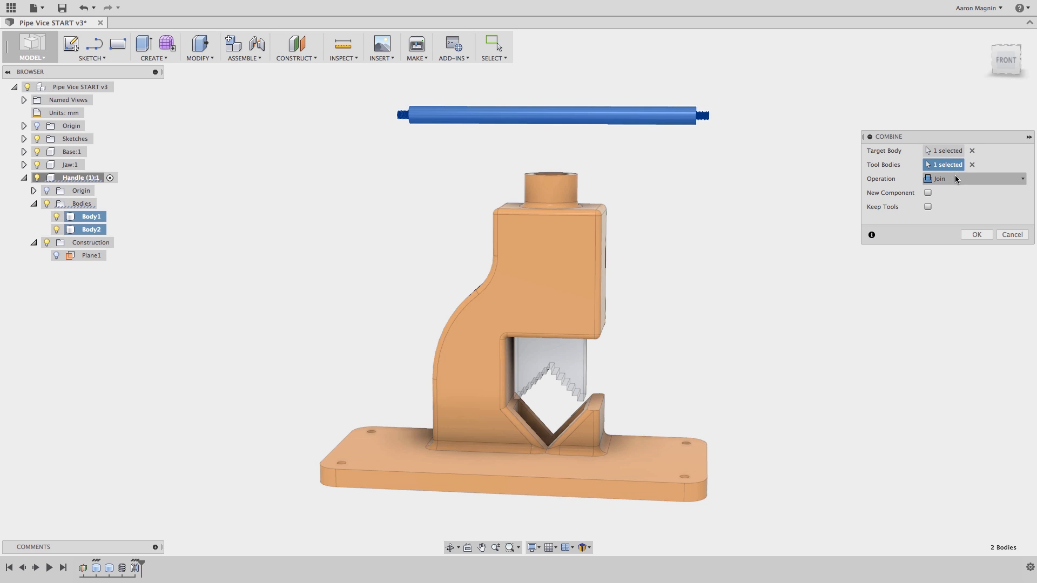
click(975, 234)
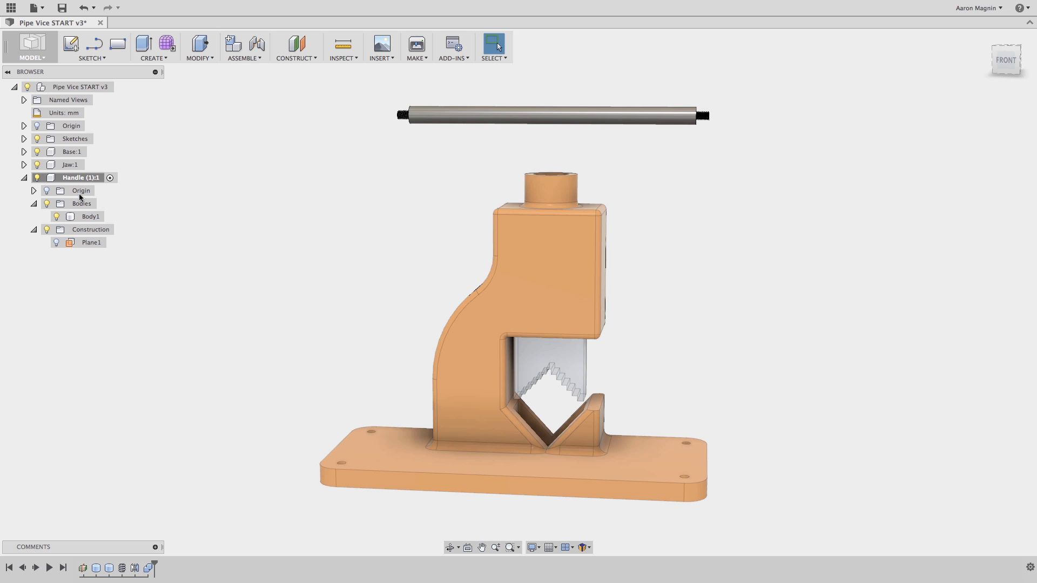
click(24, 178)
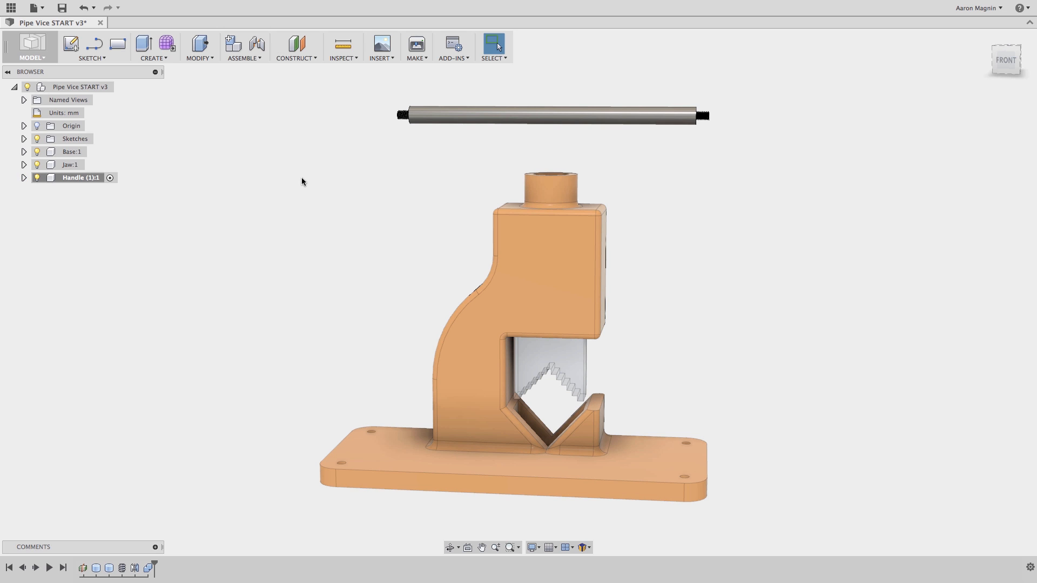
- Switch to the Microsoft PowerPoint presentation and advance it by one slide
key(super+Tab)
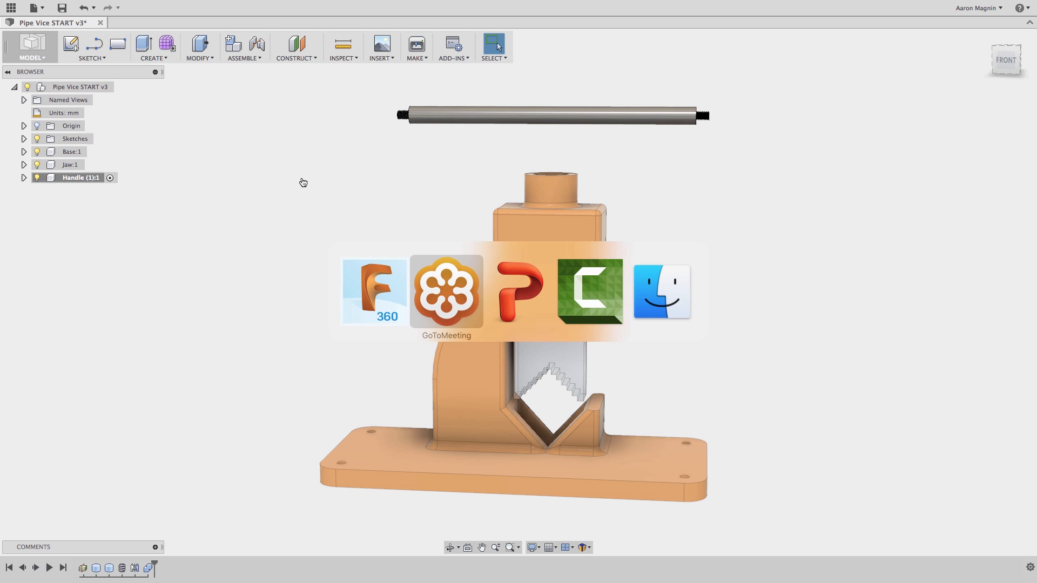
key(super+Tab)
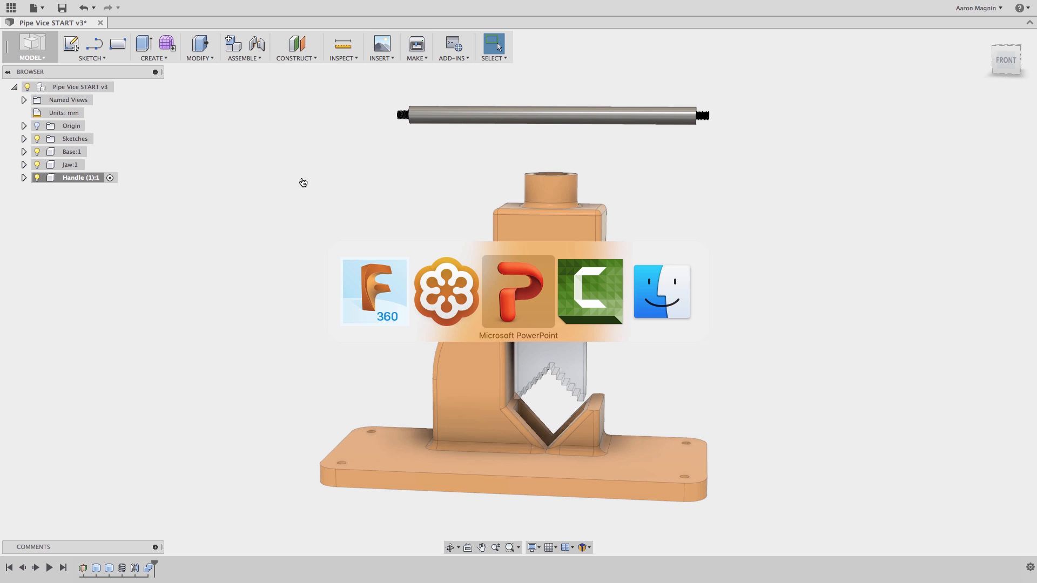
key(Right)
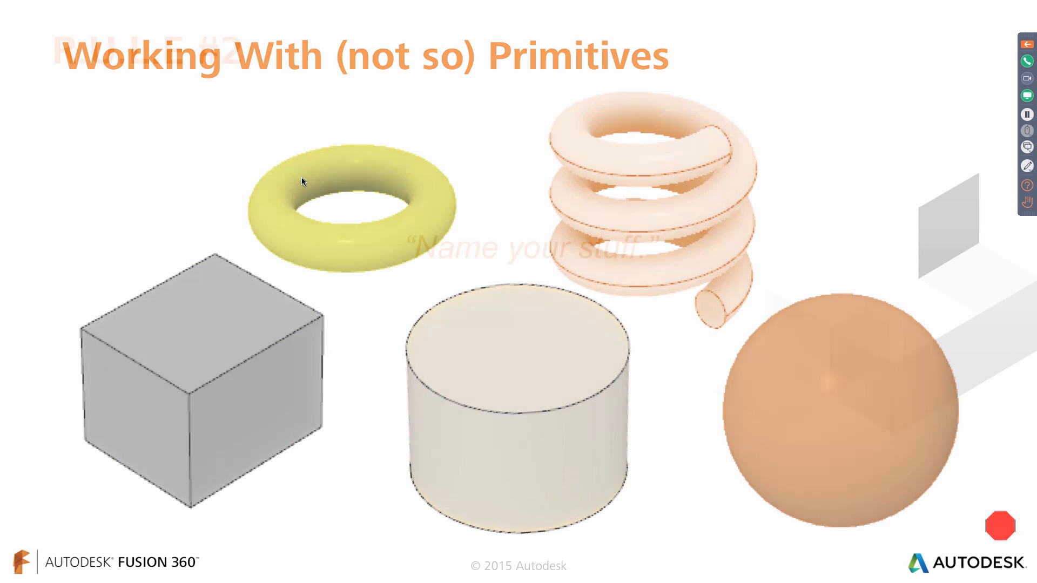
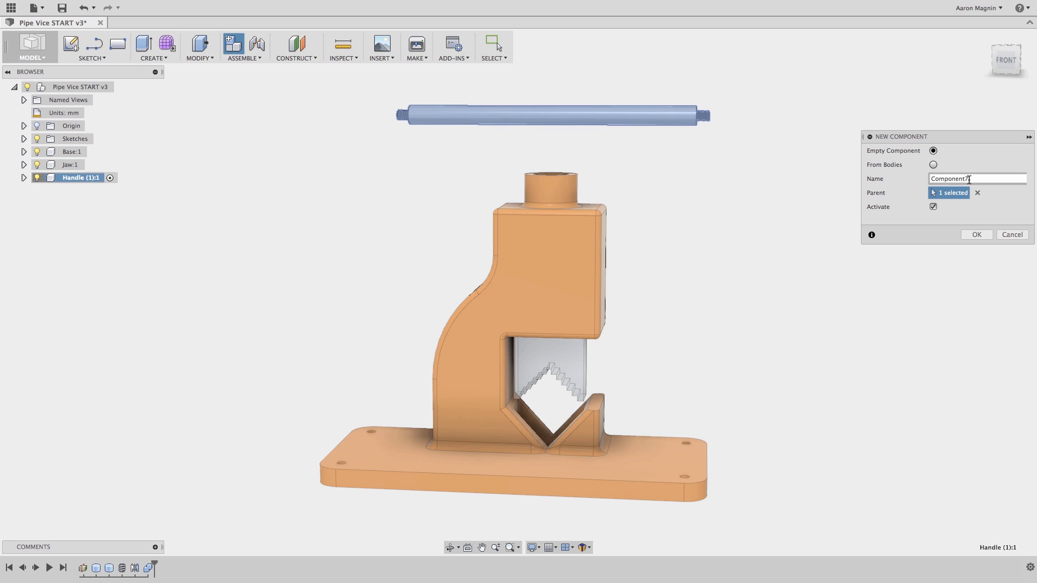
- Create an active empty component named Screw, with the top-level Pipe Vice START v3 as its parent instead of the Handle
click(932, 182)
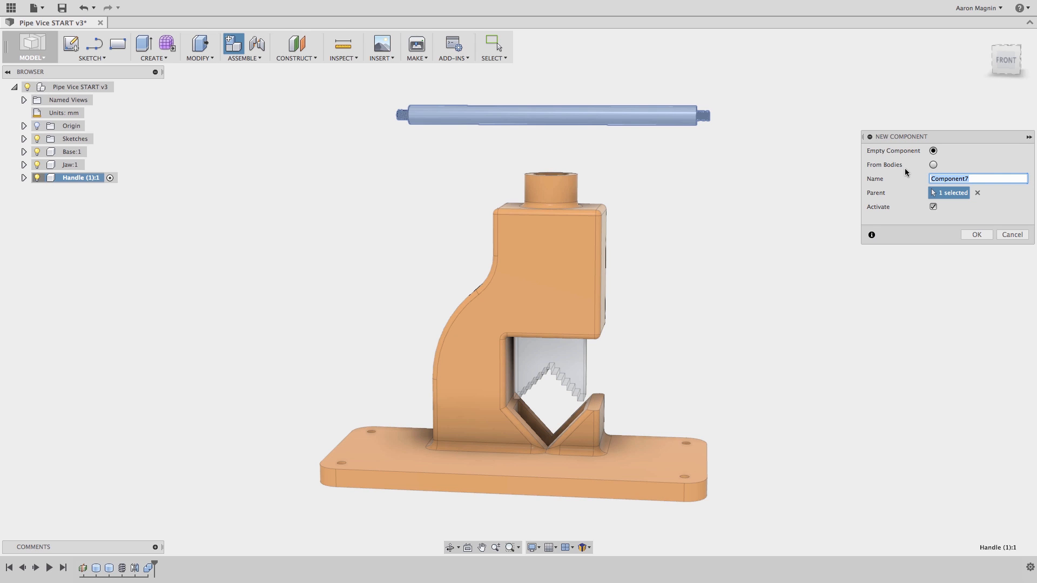
text(Screw)
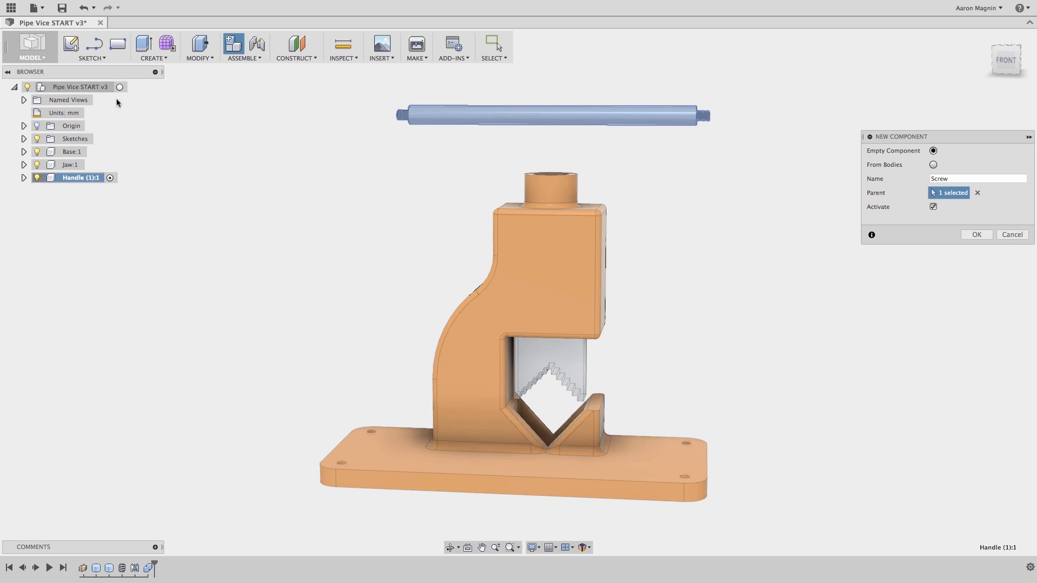
click(977, 193)
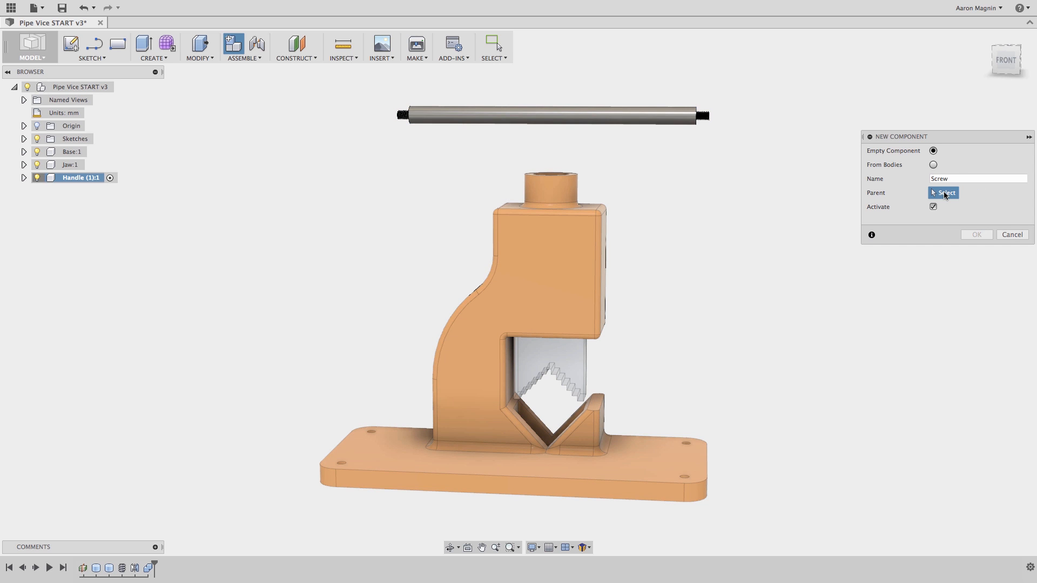
click(91, 88)
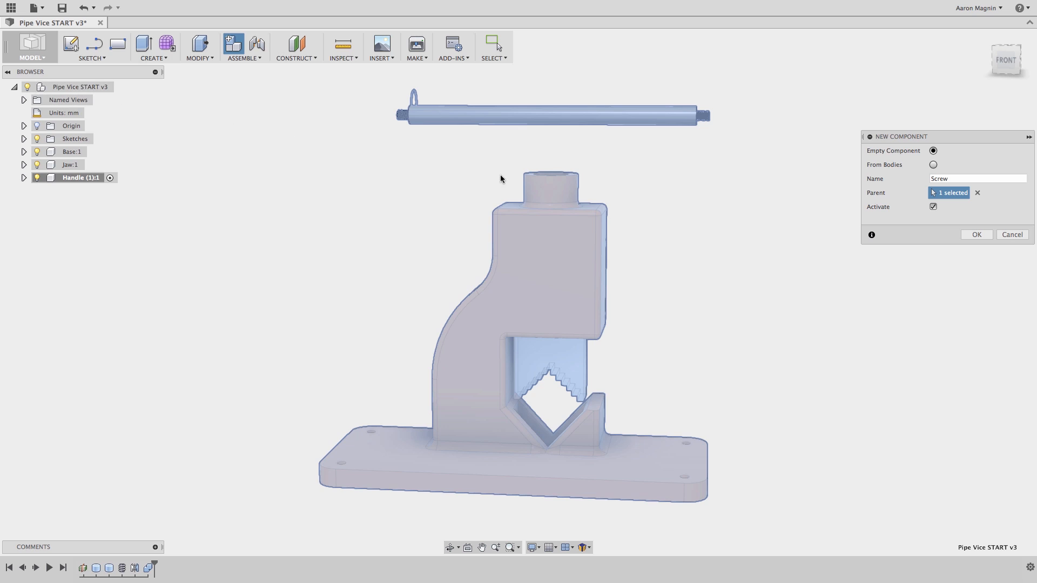
click(975, 236)
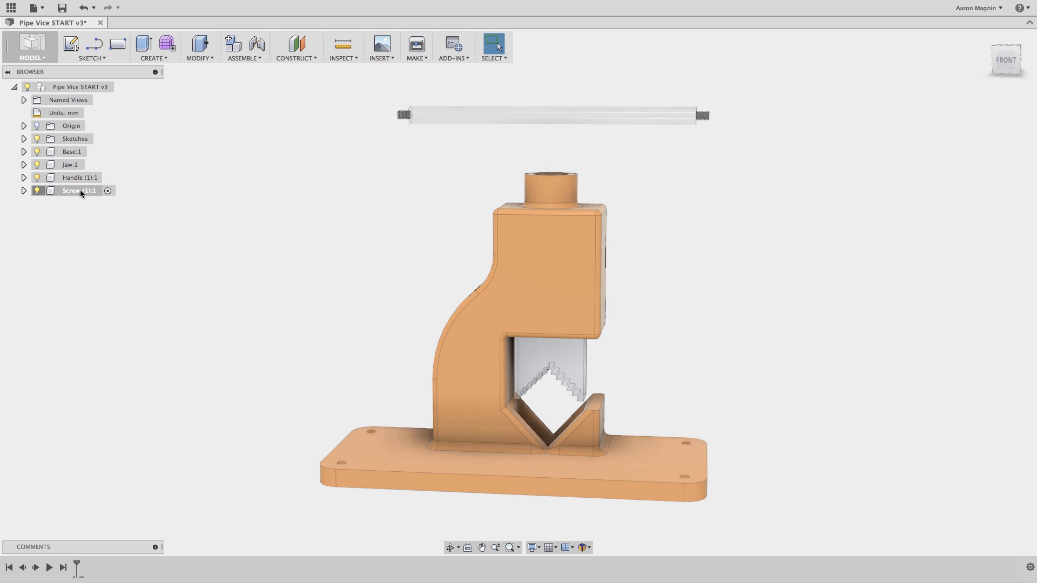
click(24, 177)
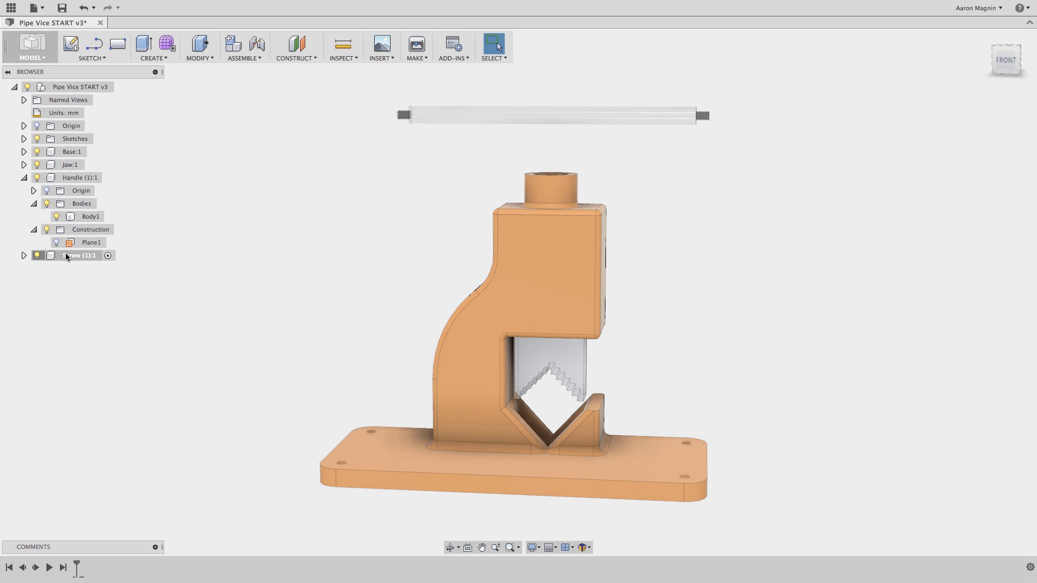
drag(66, 253, 75, 190)
click(24, 178)
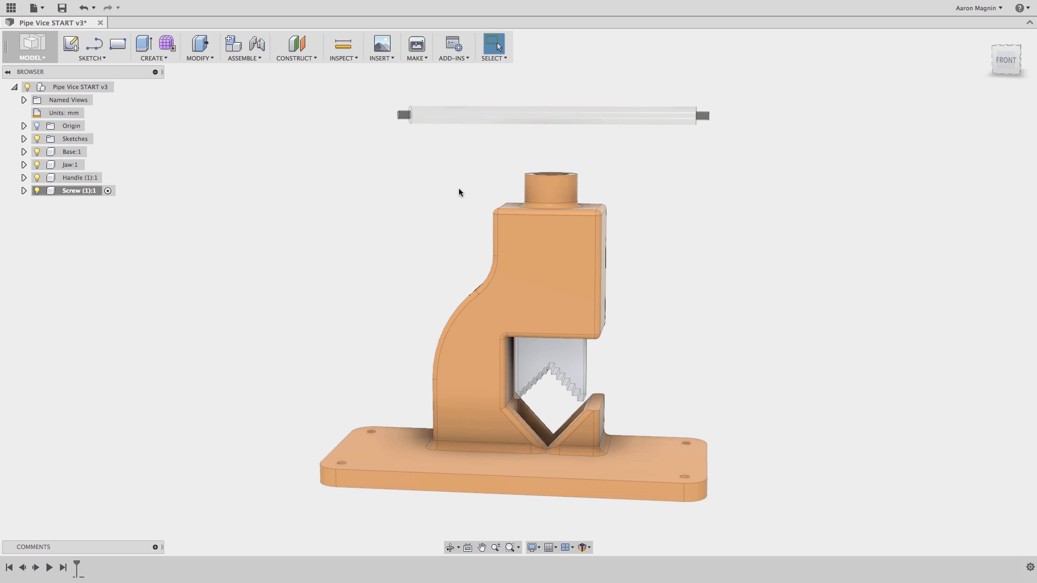
- Start a sketch on the ring-shaped upper face of the Base's cylindrical boss, viewed from the top
shift+middle_drag(459, 188, 461, 206)
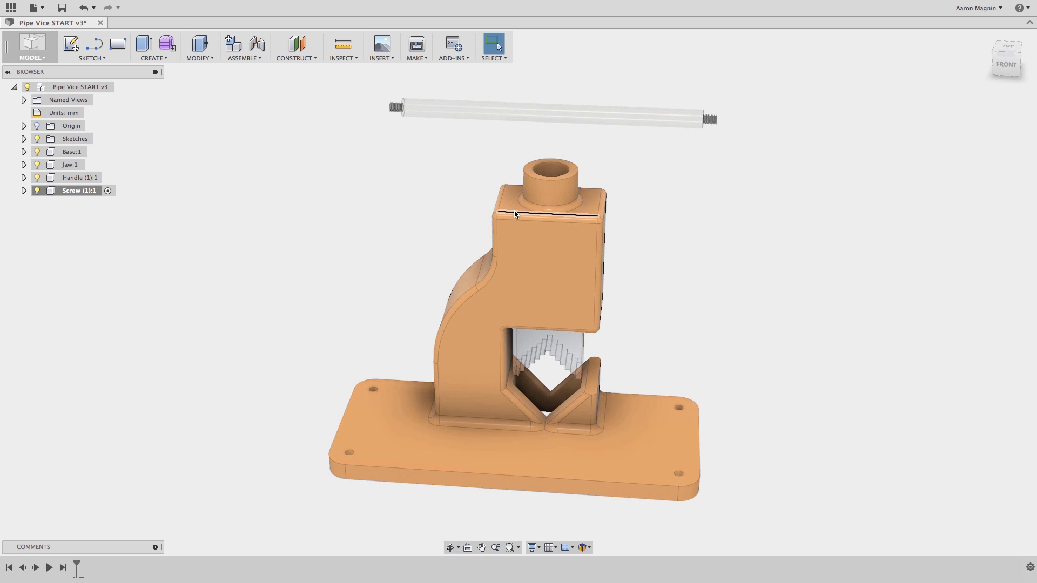
scroll(526, 183, up, 5)
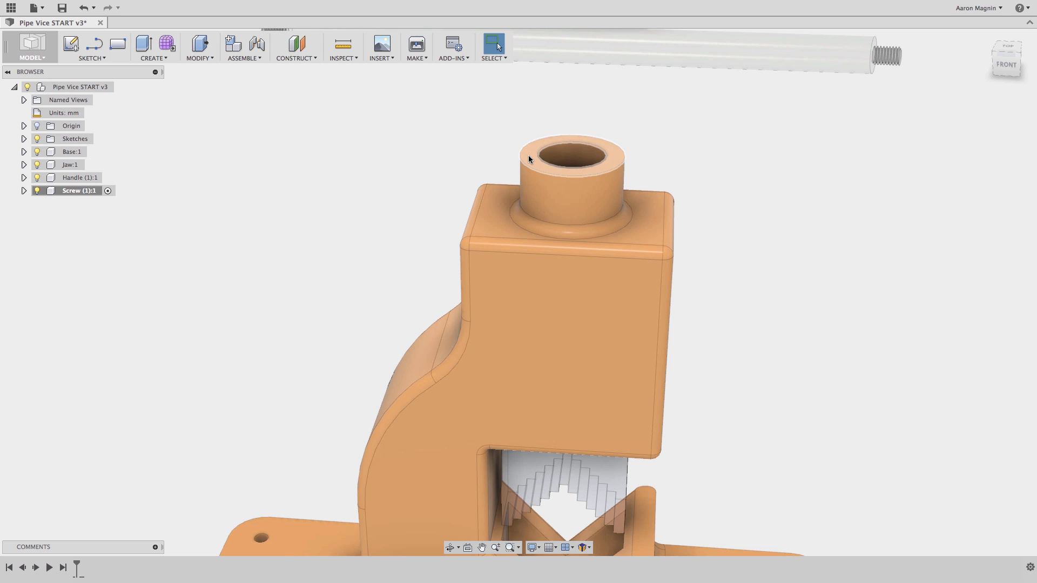
click(529, 158)
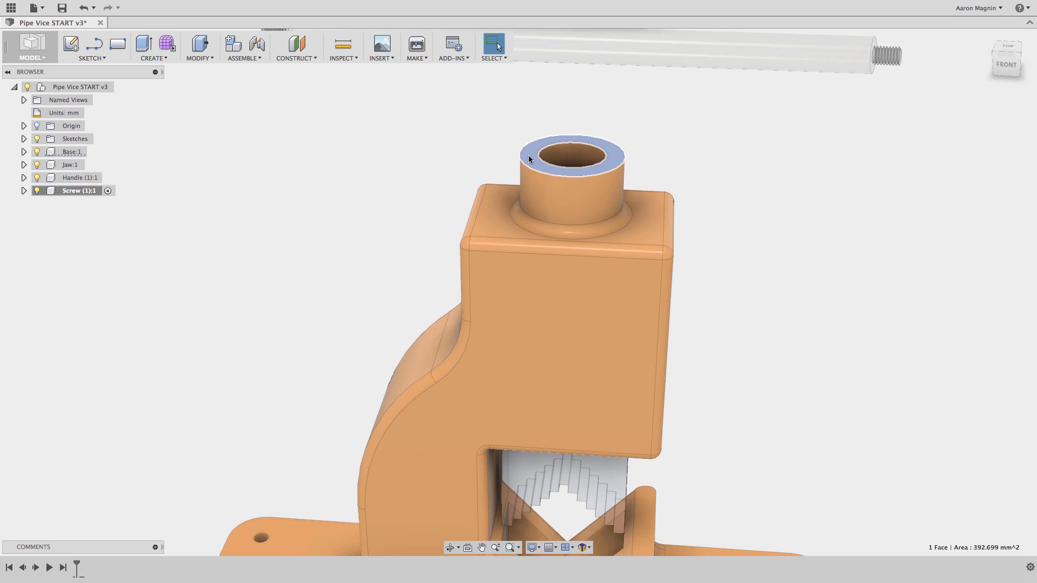
click(74, 45)
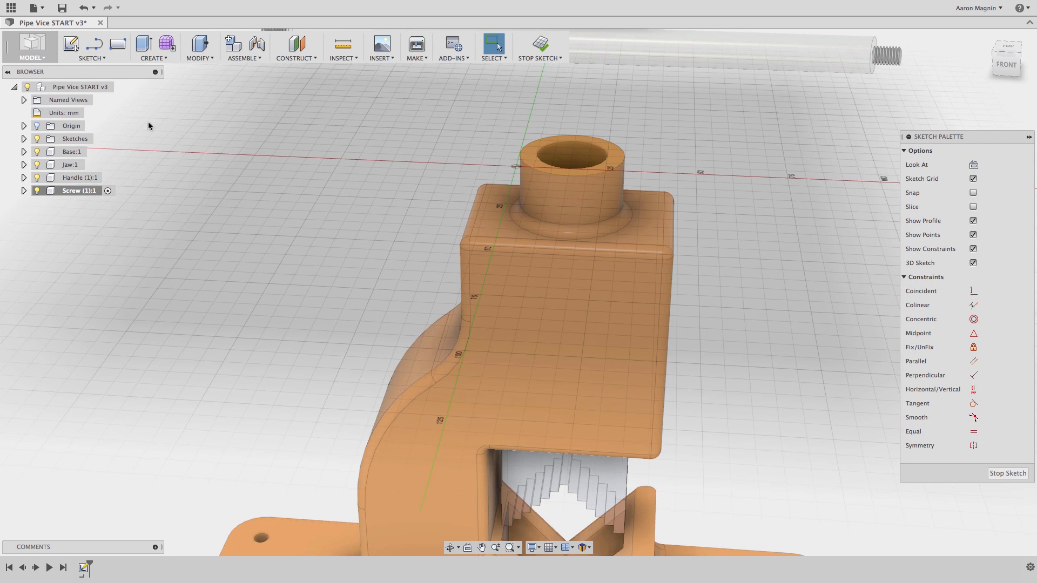
click(1005, 49)
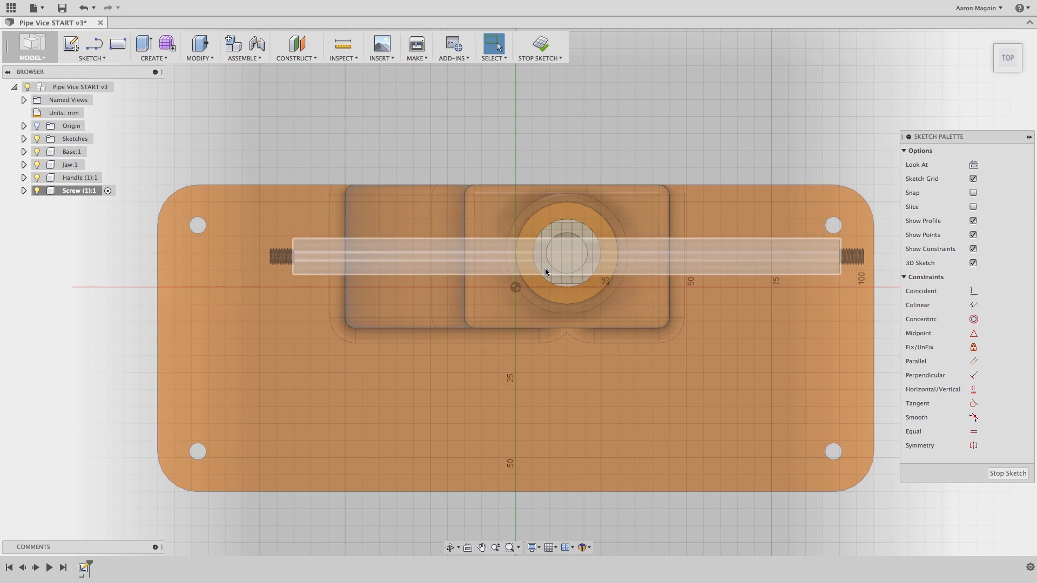
- Project the circular edge of the boss's hole into the sketch and finish the sketch
scroll(545, 268, up, 5)
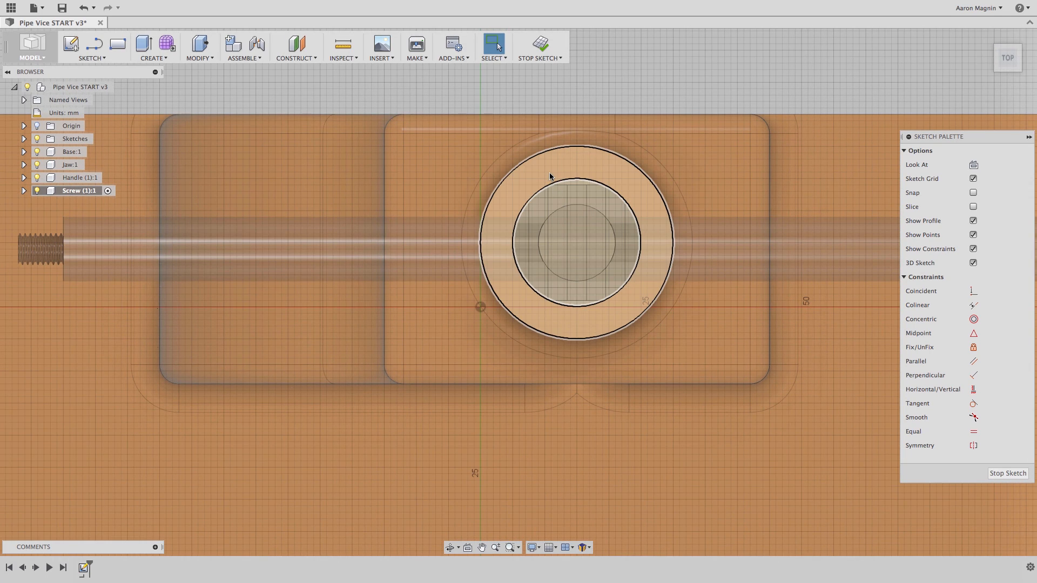
click(551, 178)
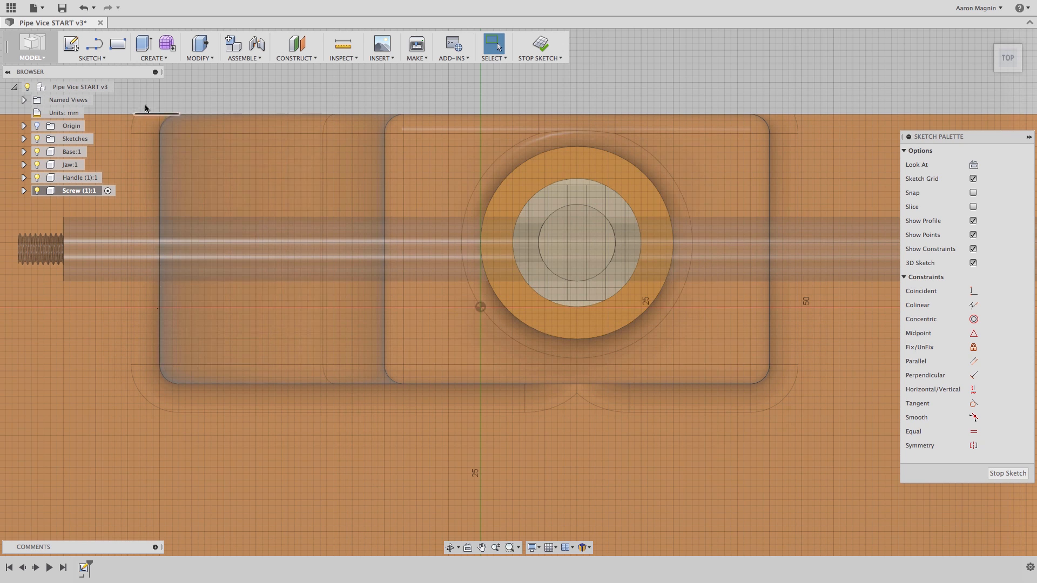
click(100, 59)
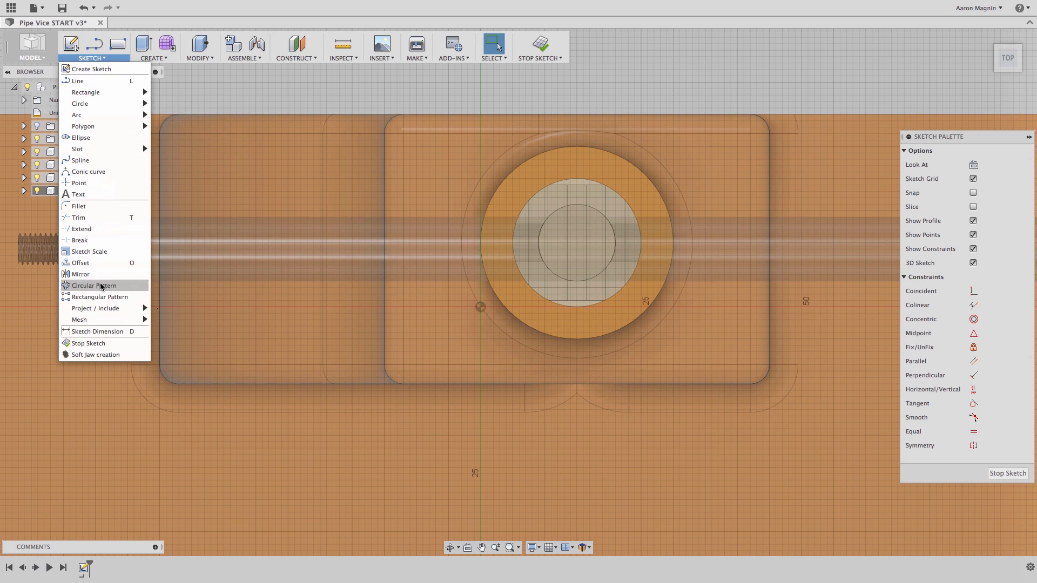
mouse_move(98, 308)
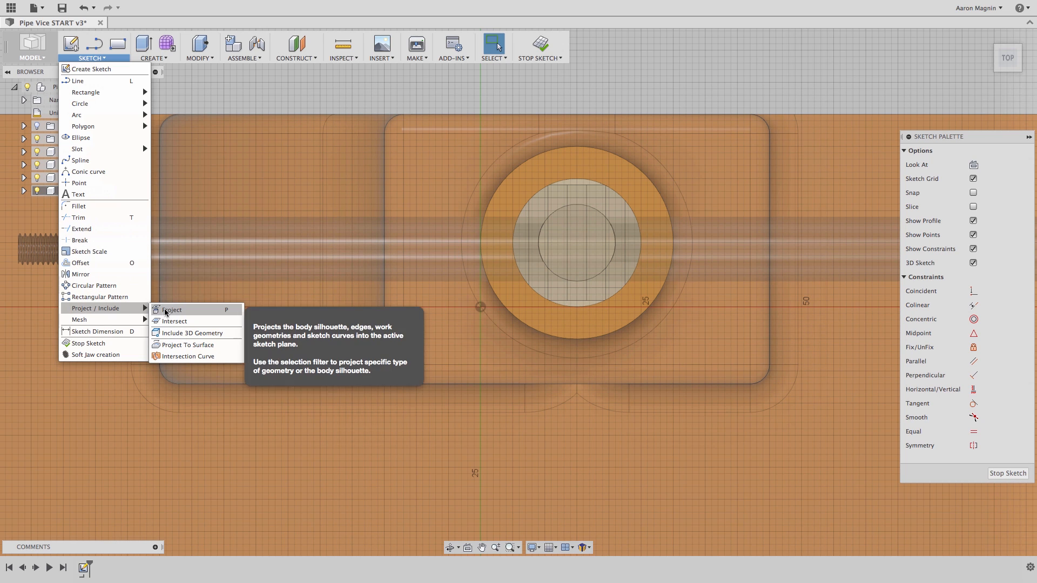
click(166, 310)
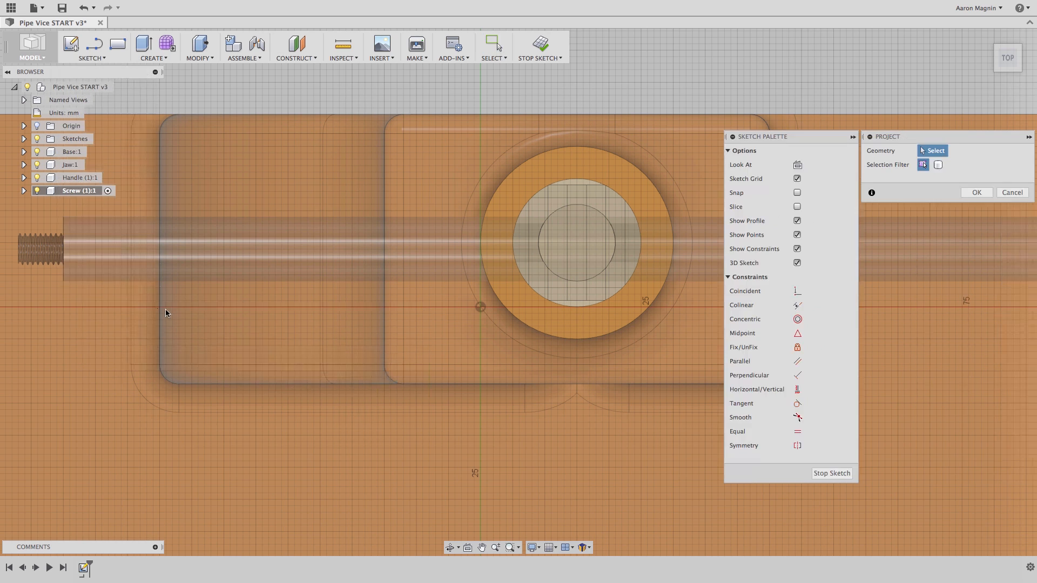
click(543, 188)
click(976, 192)
shift+middle_drag(494, 358, 569, 388)
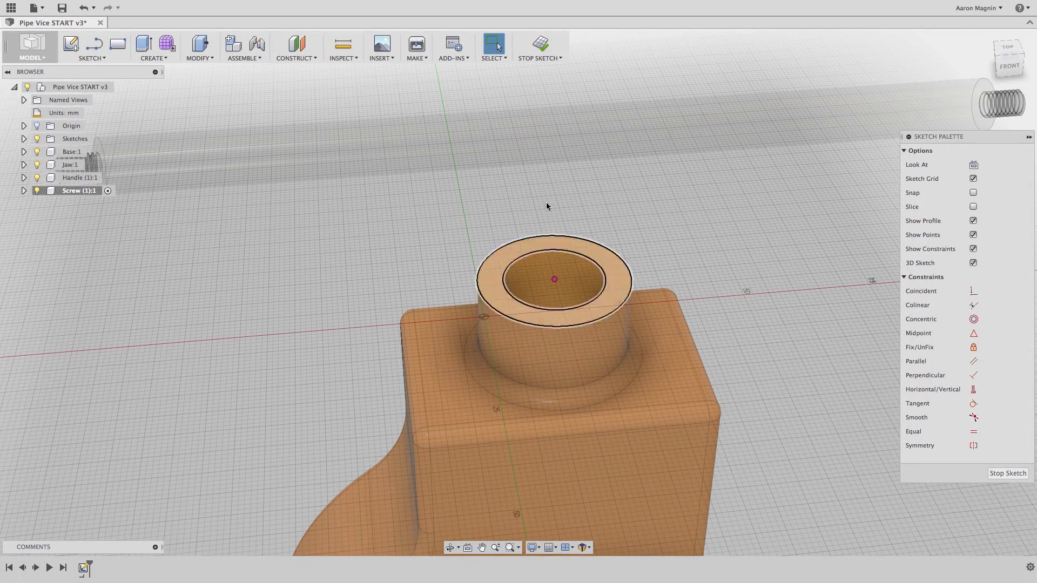
click(540, 48)
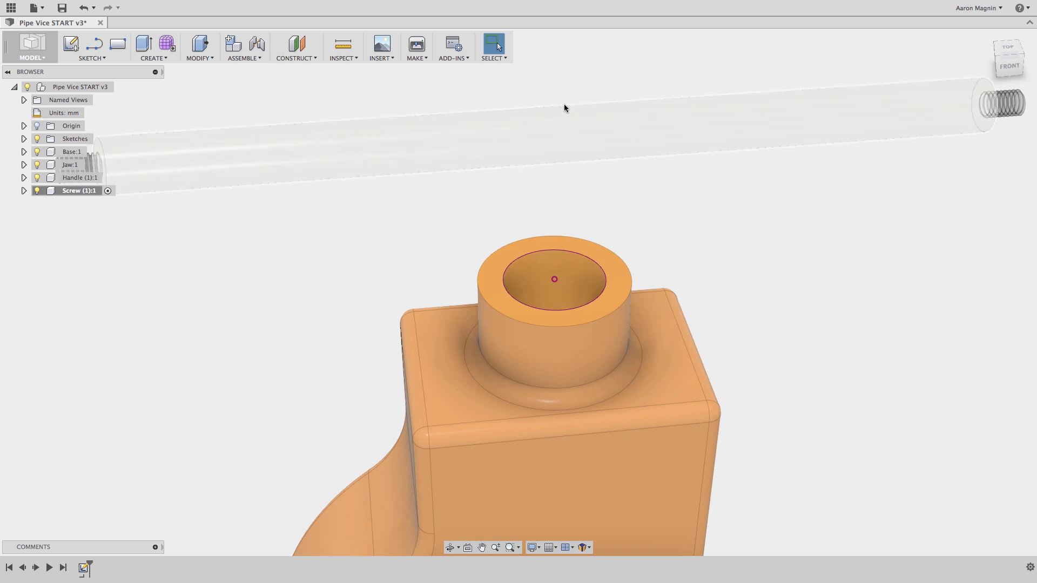
- Extrude the projected circle as a new body about 46 mm upward from the boss
scroll(614, 386, down, 3)
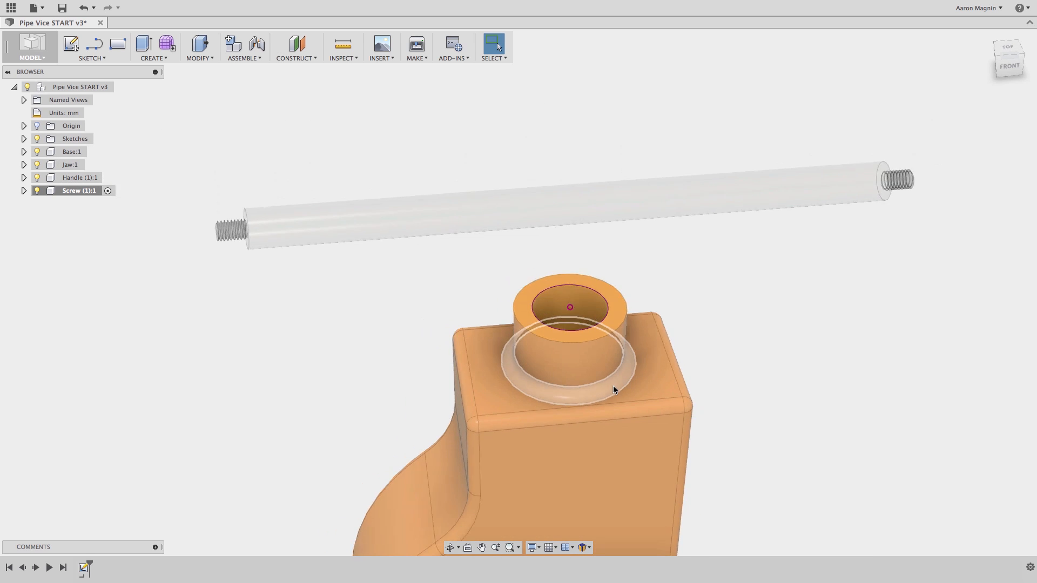
shift+middle_drag(613, 386, 612, 374)
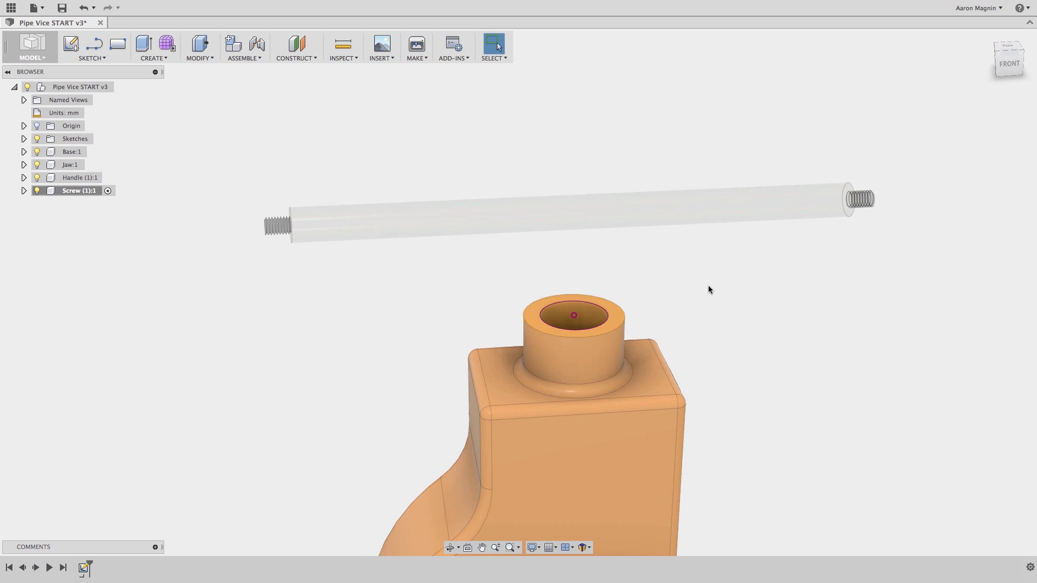
key(e)
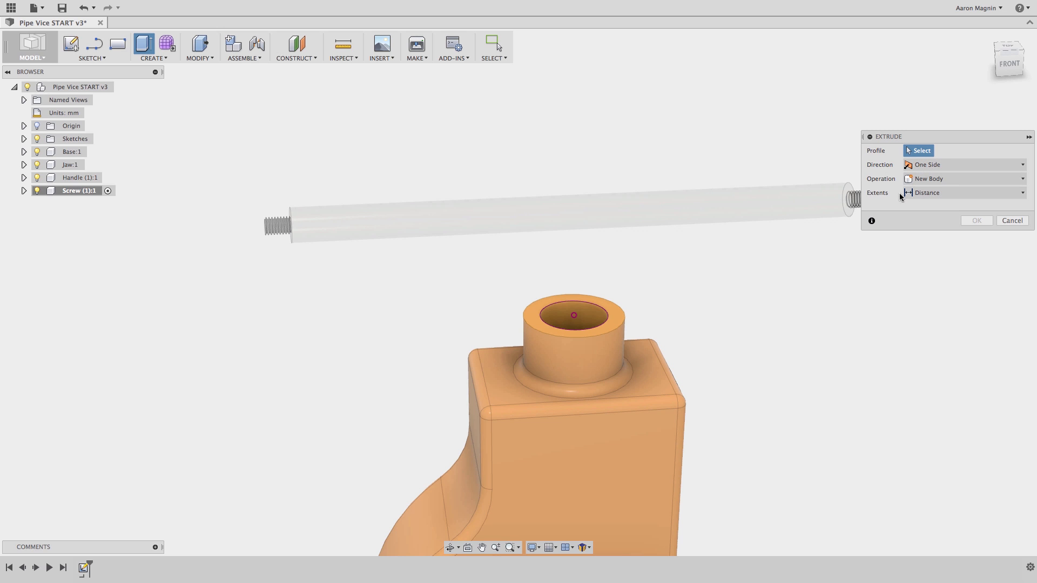
click(596, 320)
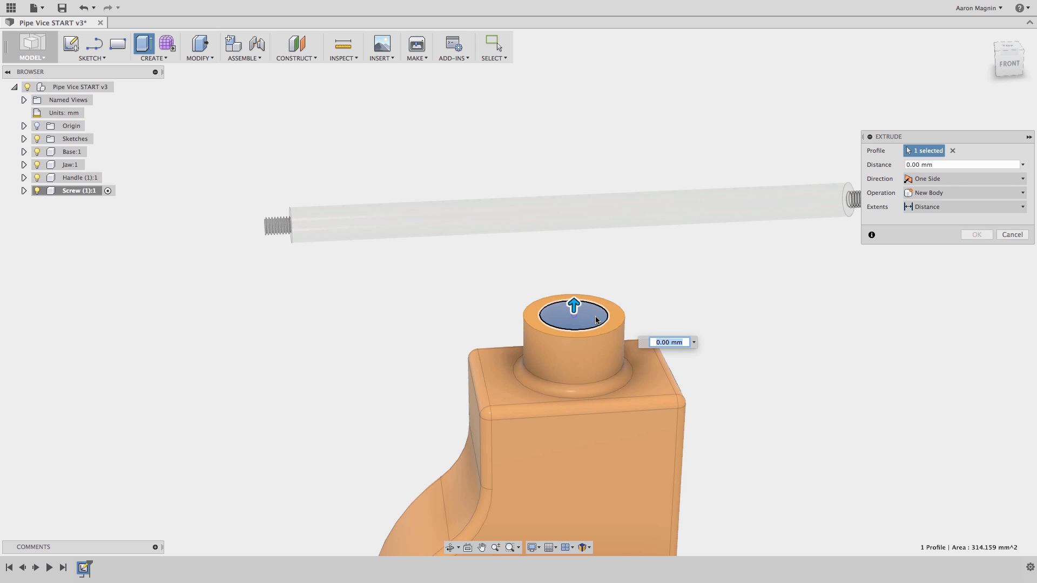
drag(575, 305, 594, 151)
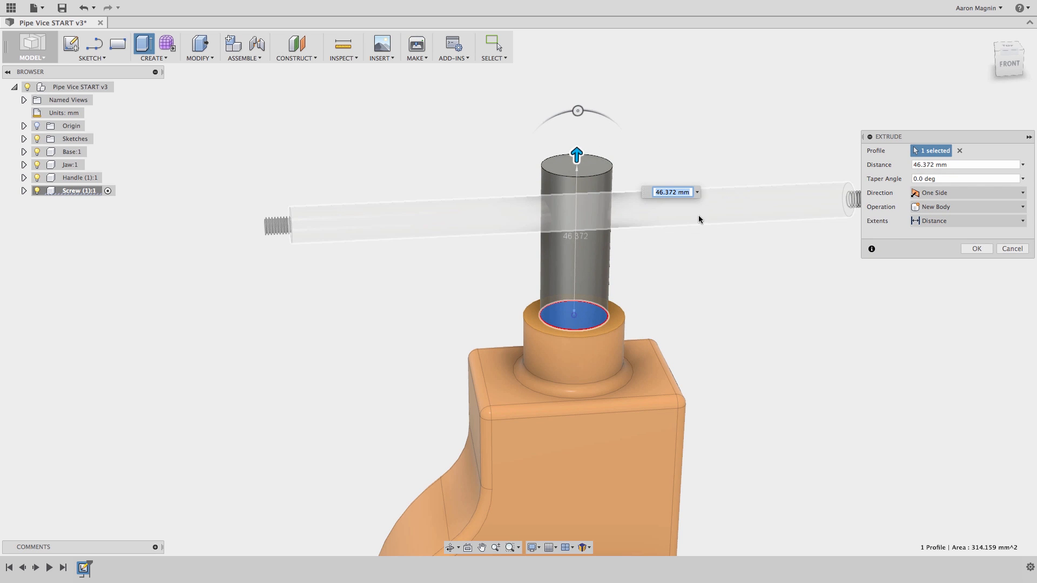
mouse_move(670, 266)
shift+middle_down()
mouse_move(664, 245)
mouse_move(701, 257)
mouse_move(676, 261)
shift+middle_up()
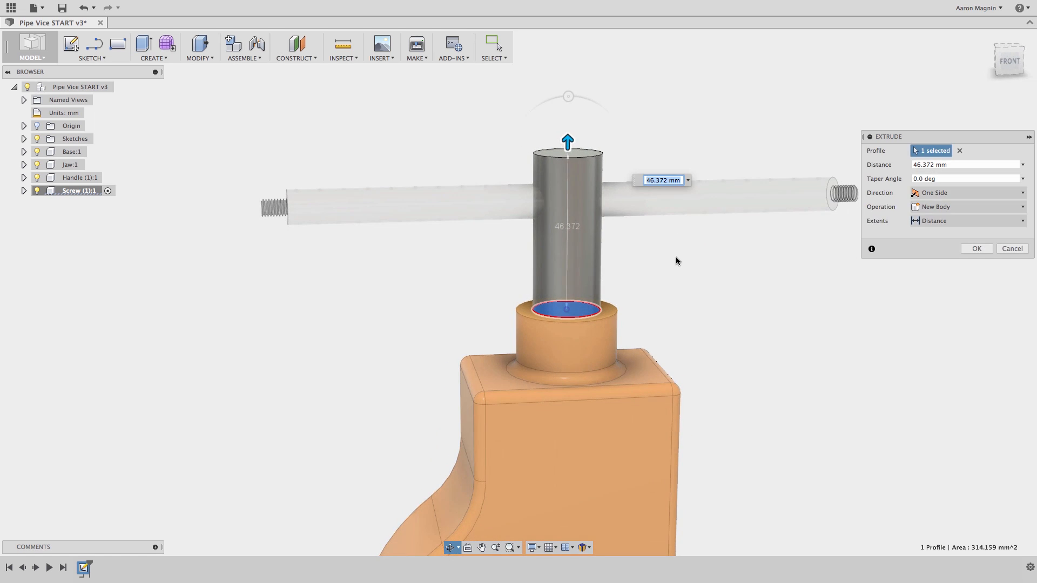
- Set the extrusion direction to Symmetric and hide the Base component
click(944, 195)
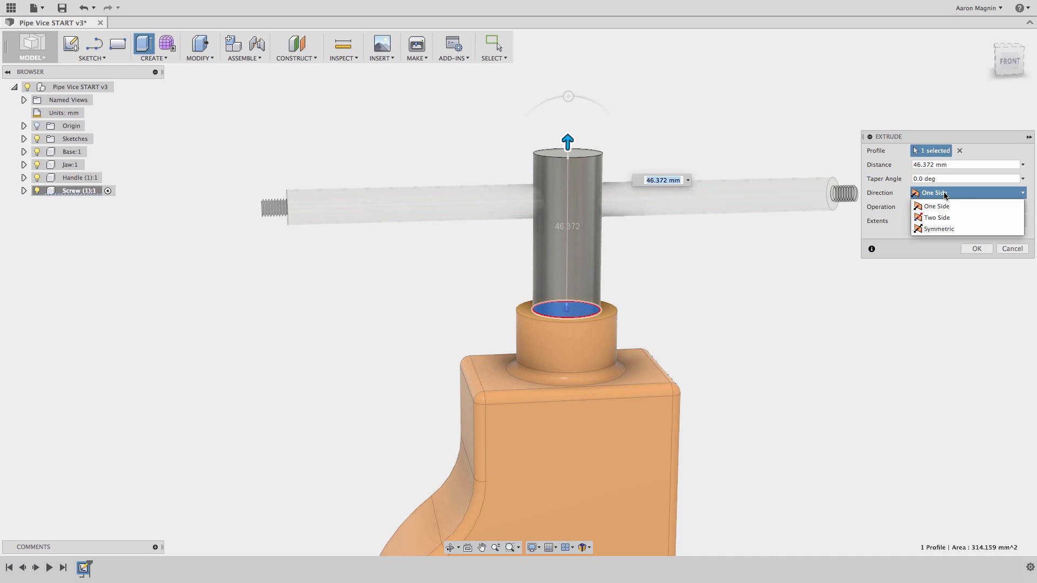
click(938, 230)
shift+middle_drag(772, 351, 723, 294)
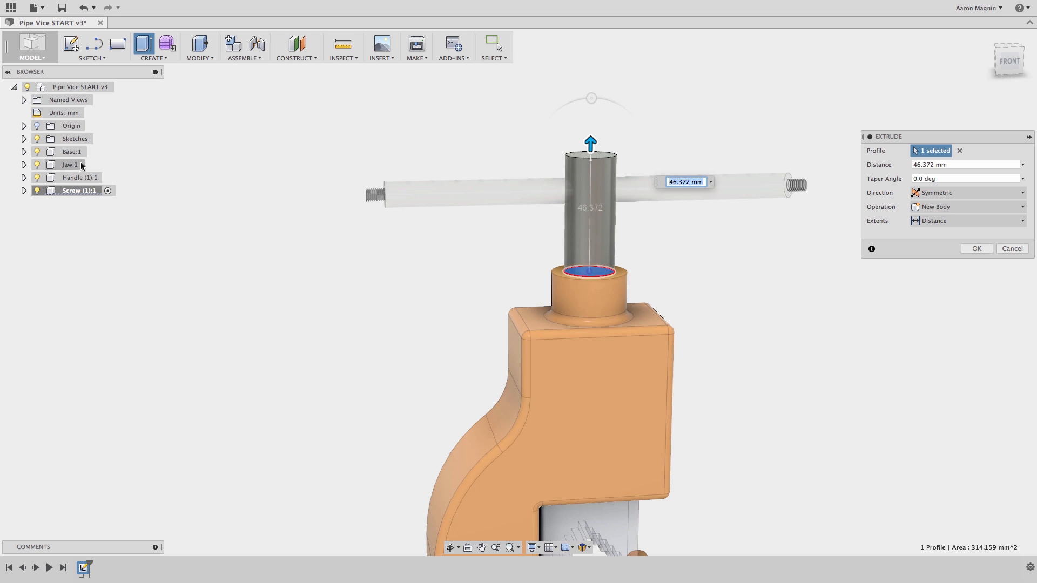
click(37, 152)
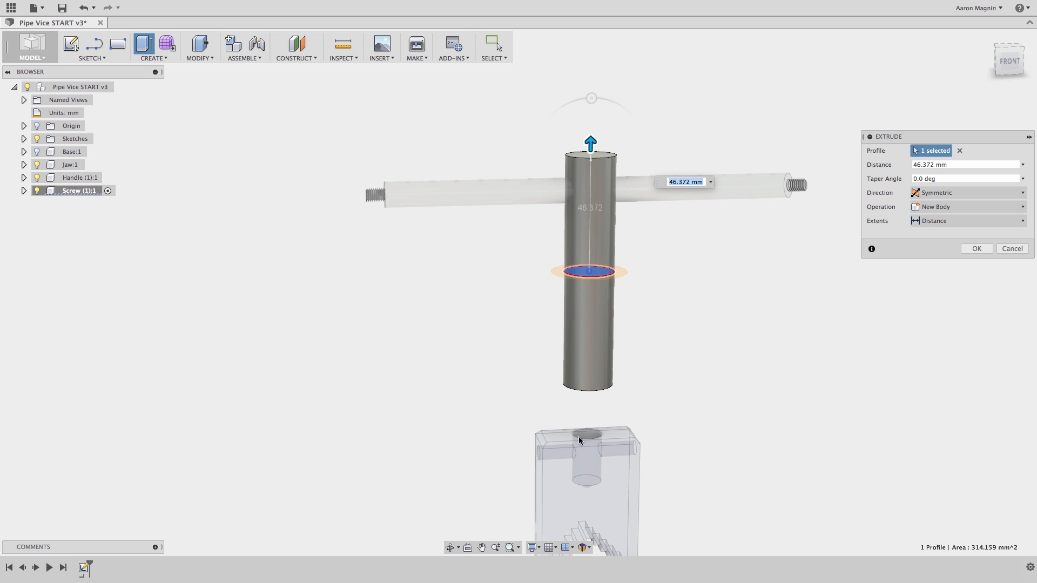
- Switch the extrusion to Two Side, extend it about 67.7 mm downward to the Jaw's upper face, and complete it
click(994, 191)
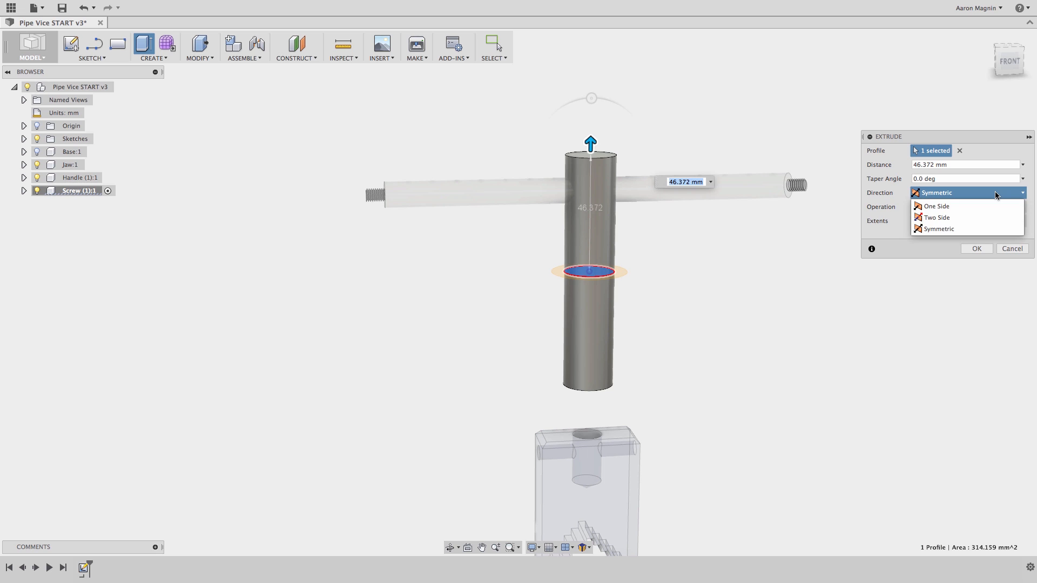
click(986, 213)
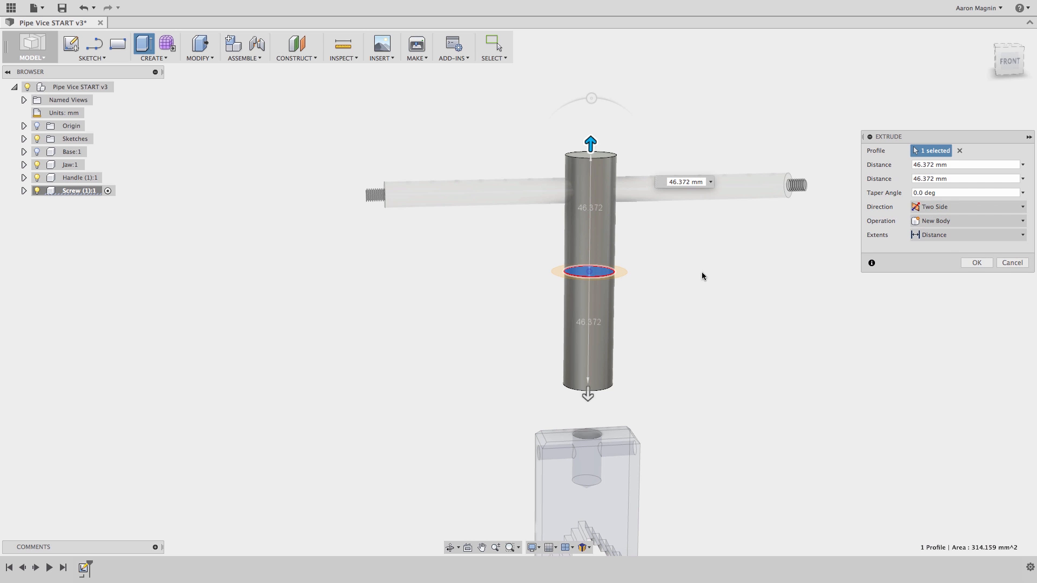
mouse_move(615, 247)
shift+middle_down()
mouse_move(636, 247)
mouse_move(630, 236)
shift+middle_up()
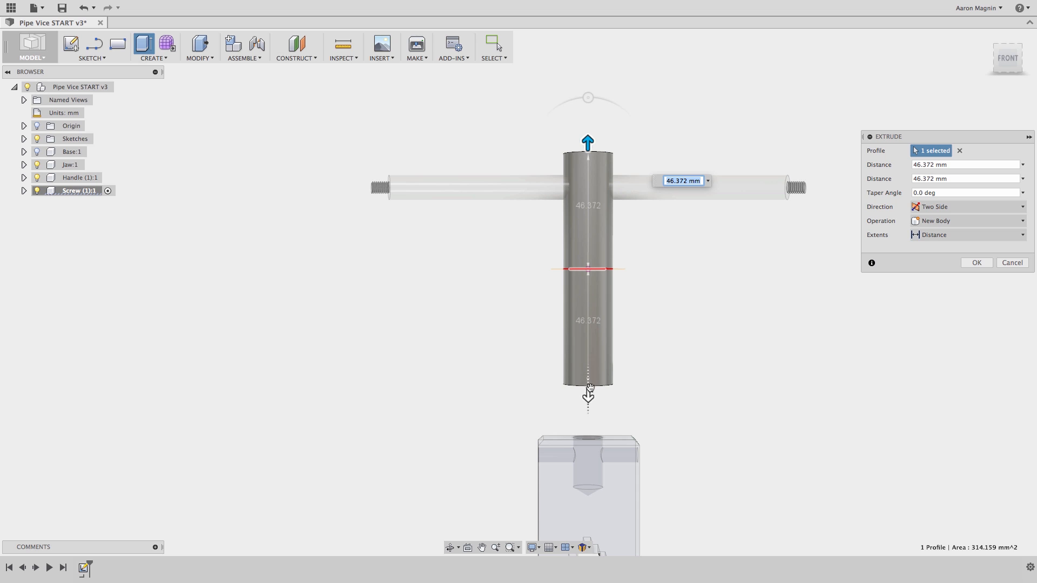
drag(588, 393, 589, 411)
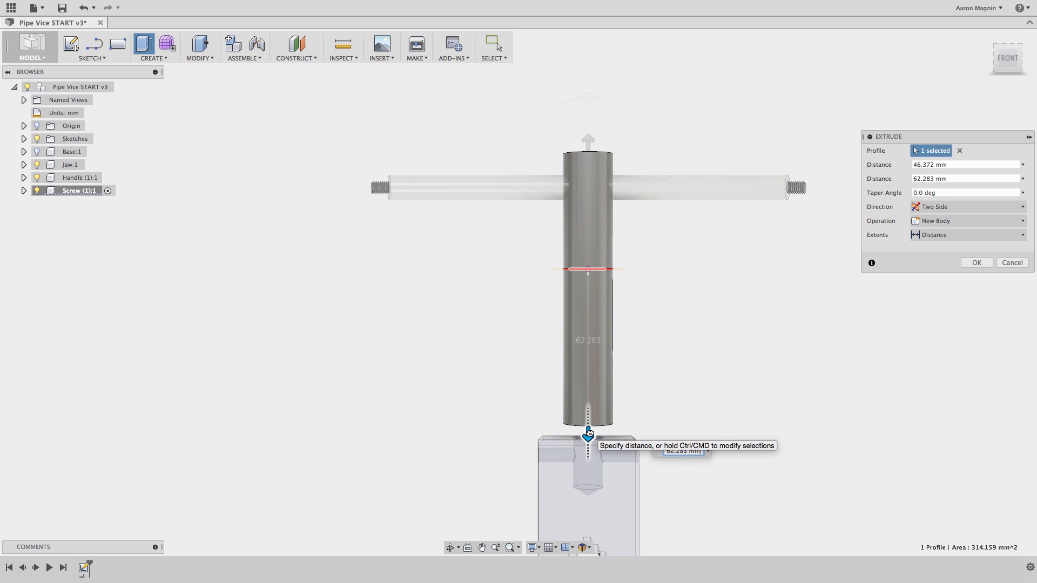
drag(588, 432, 586, 446)
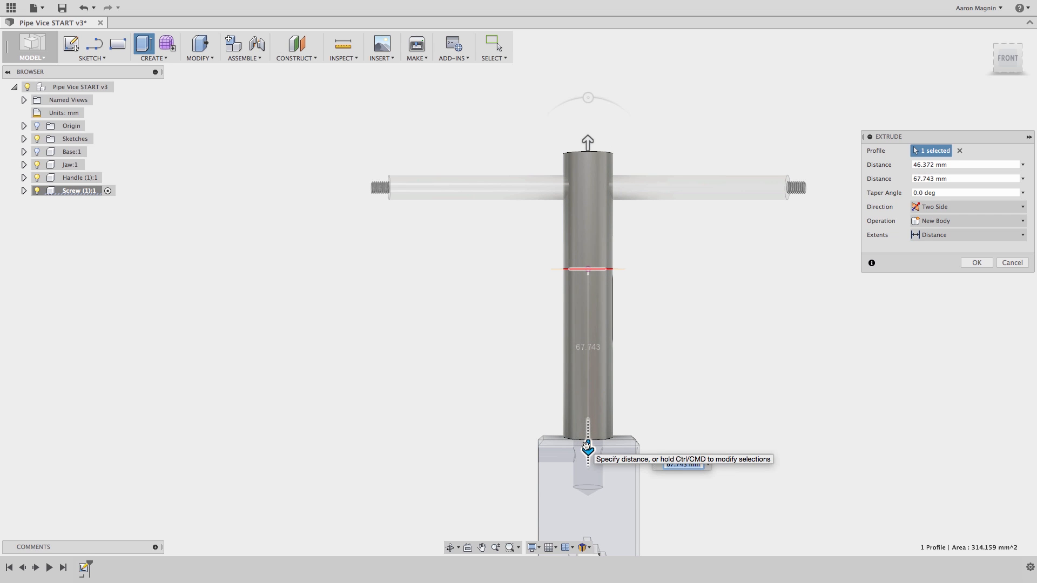
shift+middle_drag(668, 340, 689, 362)
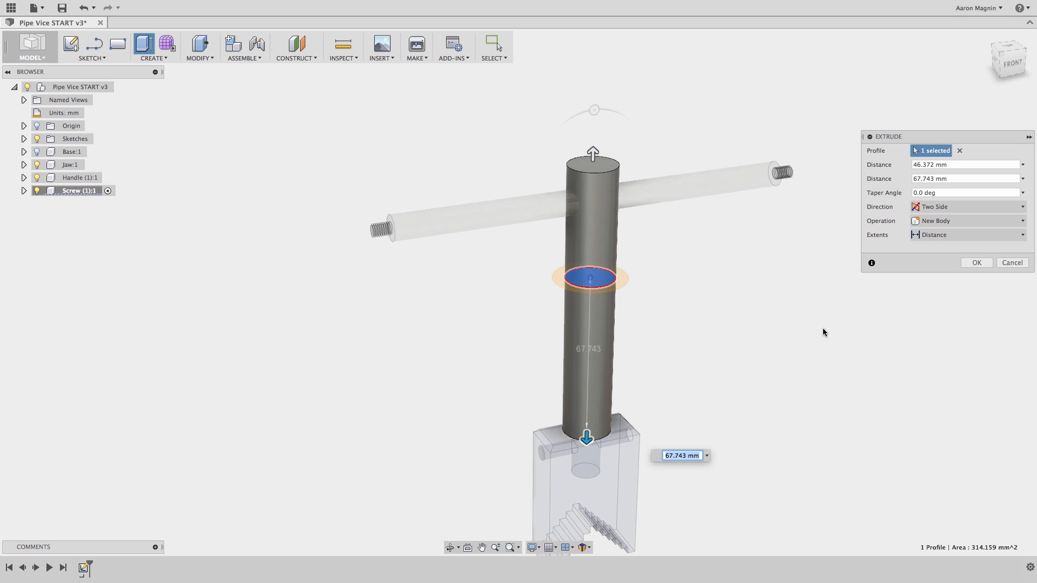
click(981, 263)
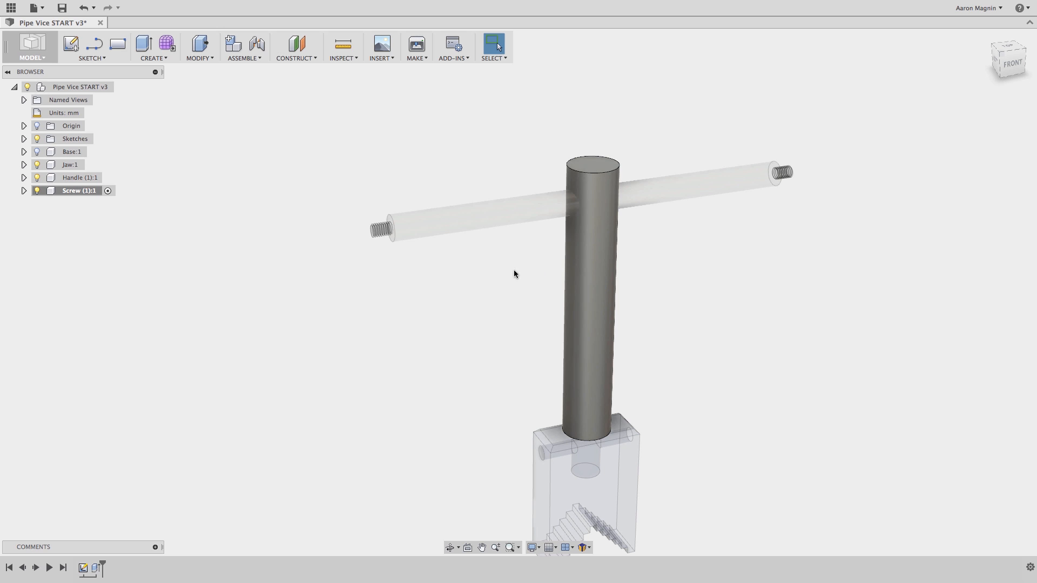
- Show the Base component again alongside the Screw, Handle and Jaw
click(37, 151)
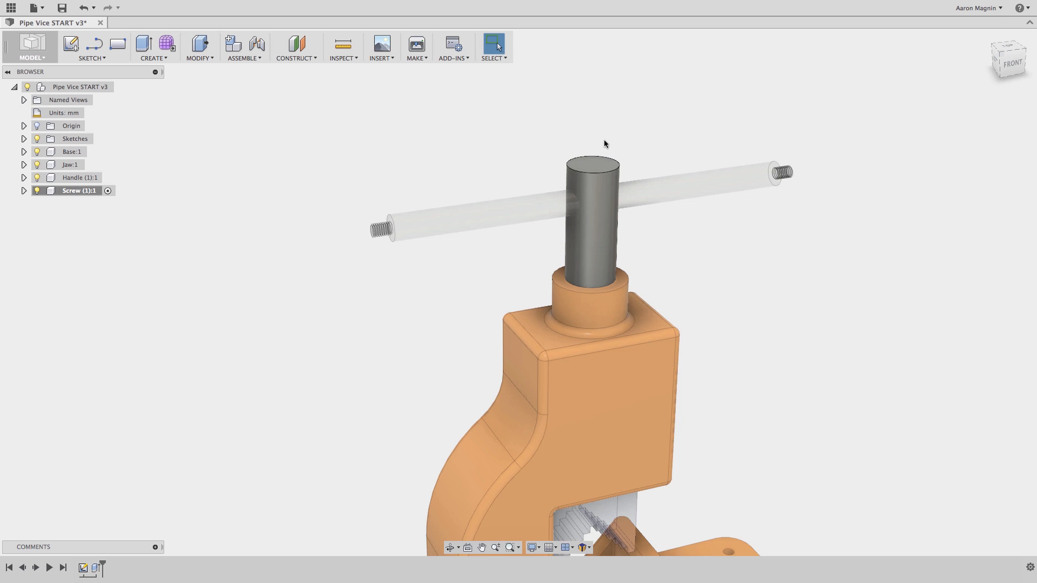
click(144, 59)
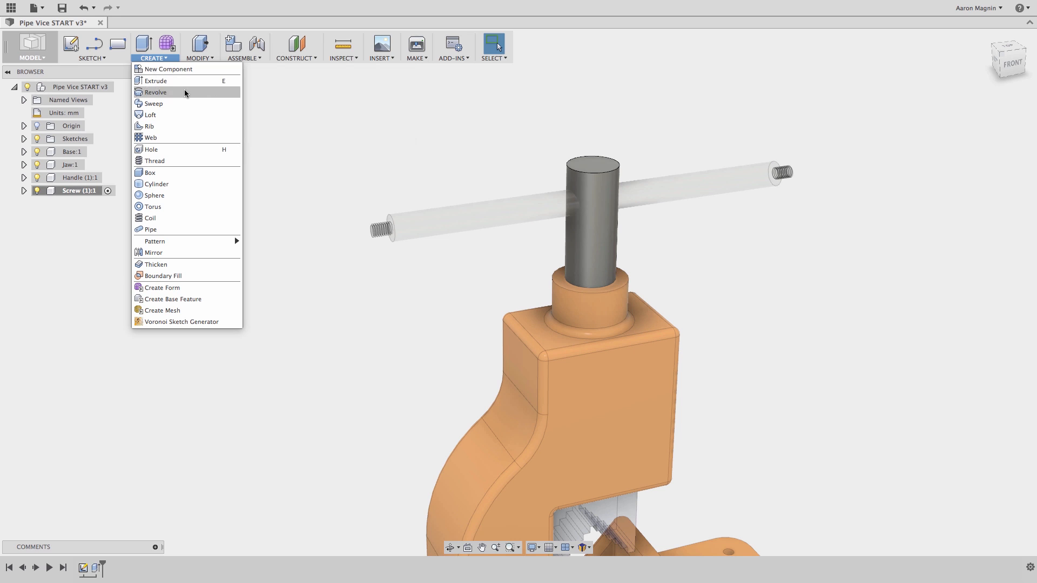
click(277, 192)
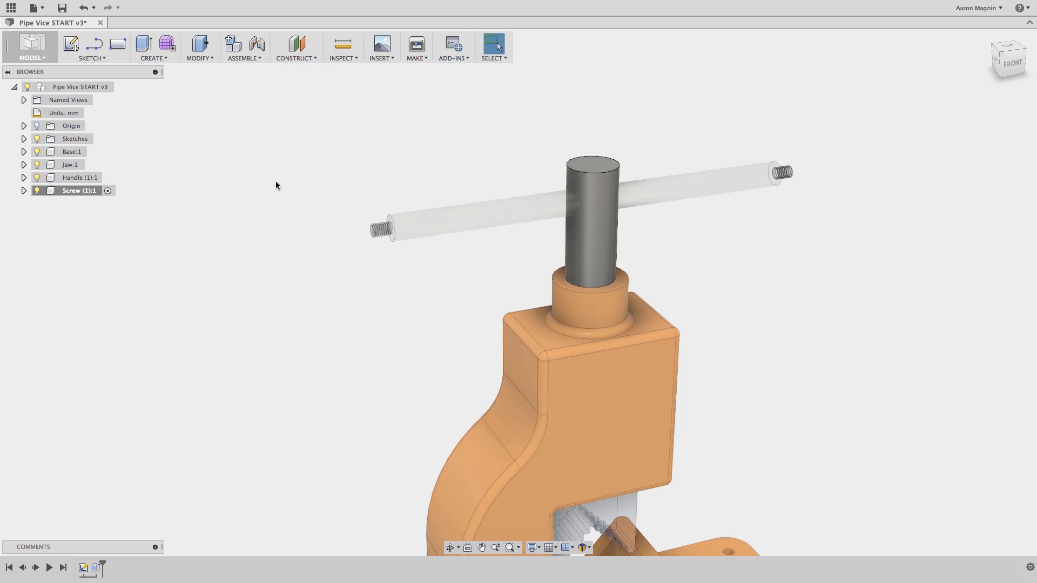
- Shorten the Screw cylinder by using Press Pull on its top face, down to a distance of about 20.8 mm
right_click(276, 185)
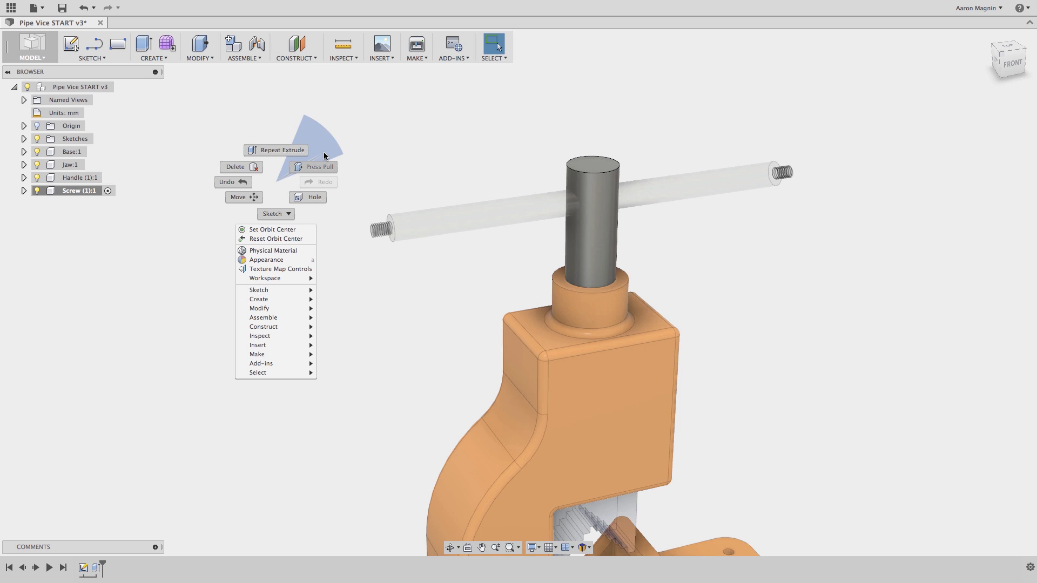
click(324, 155)
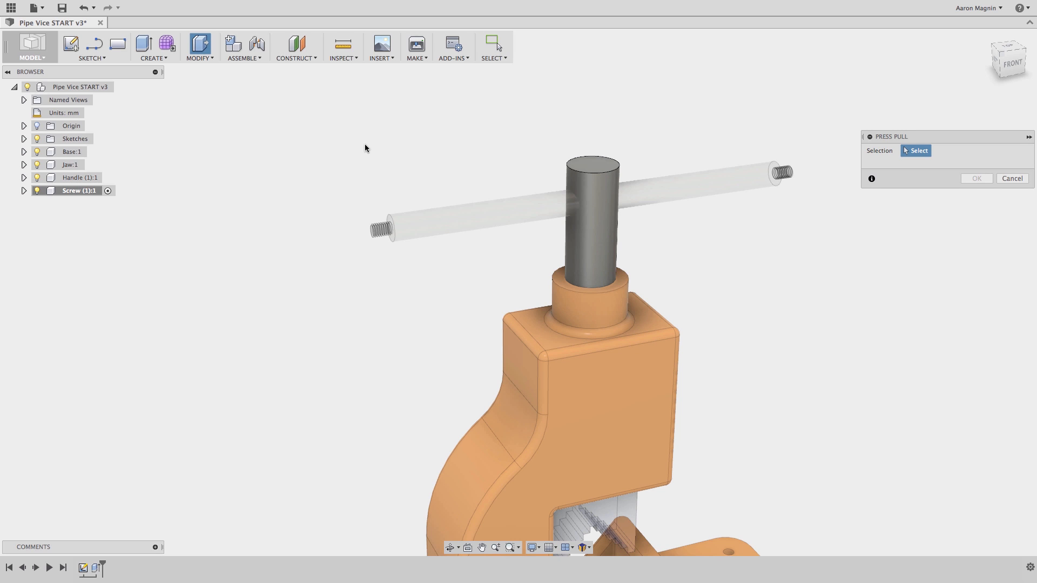
click(579, 163)
drag(578, 154, 562, 219)
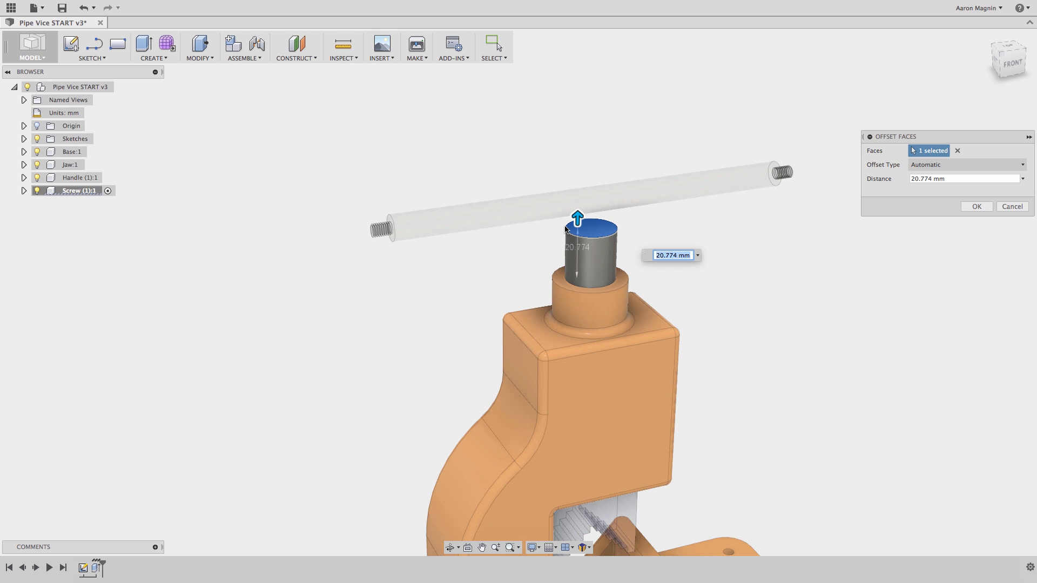
click(977, 206)
shift+middle_drag(717, 259, 724, 257)
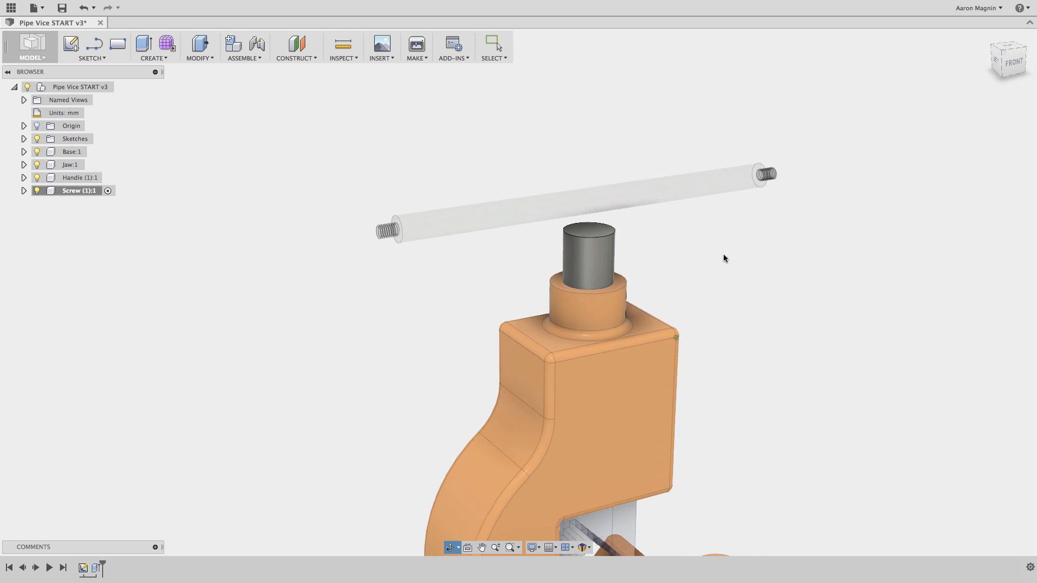
- Expand the Screw component's origin geometry and check where its XY plane lies relative to the vice
click(25, 192)
click(33, 203)
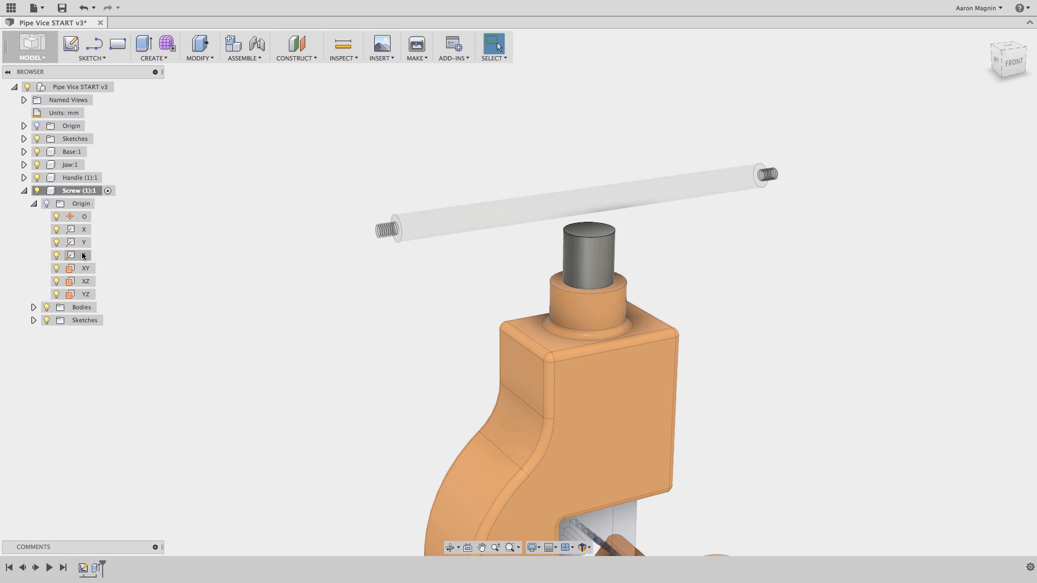
click(85, 268)
middle_drag(294, 302, 288, 240)
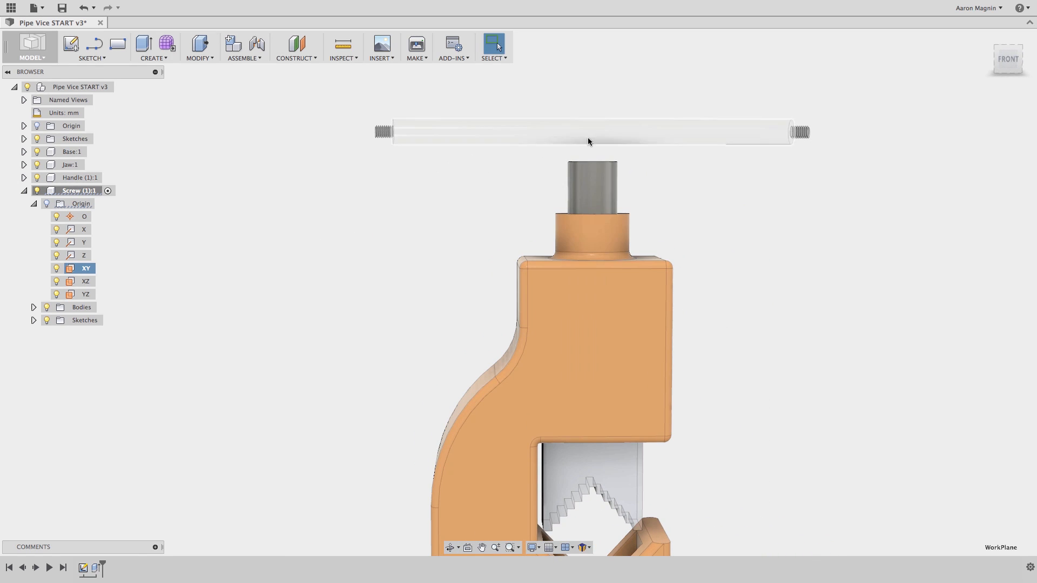
scroll(457, 308, down, 3)
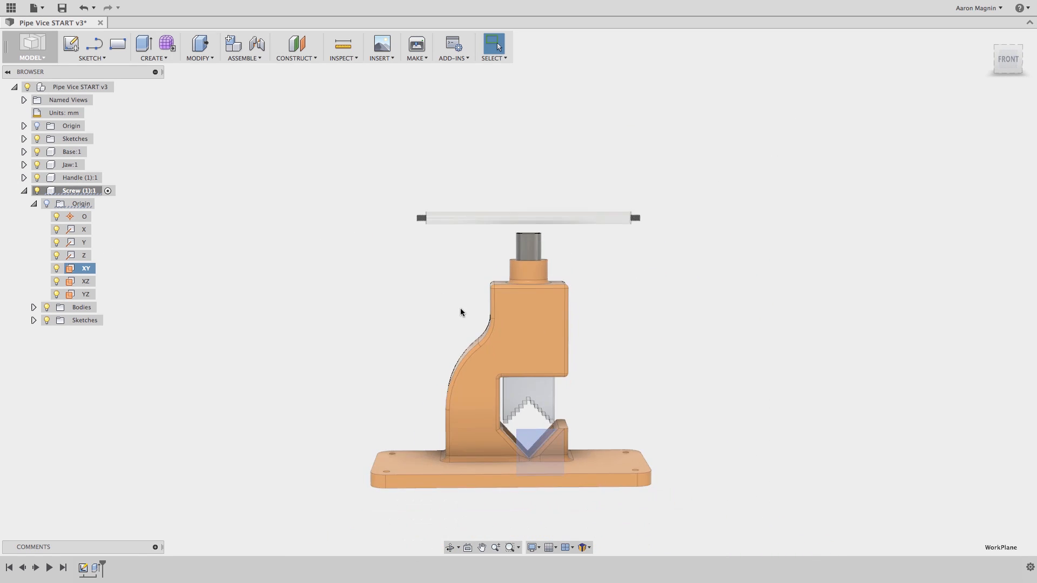
shift+middle_drag(461, 311, 536, 352)
scroll(544, 384, up, 3)
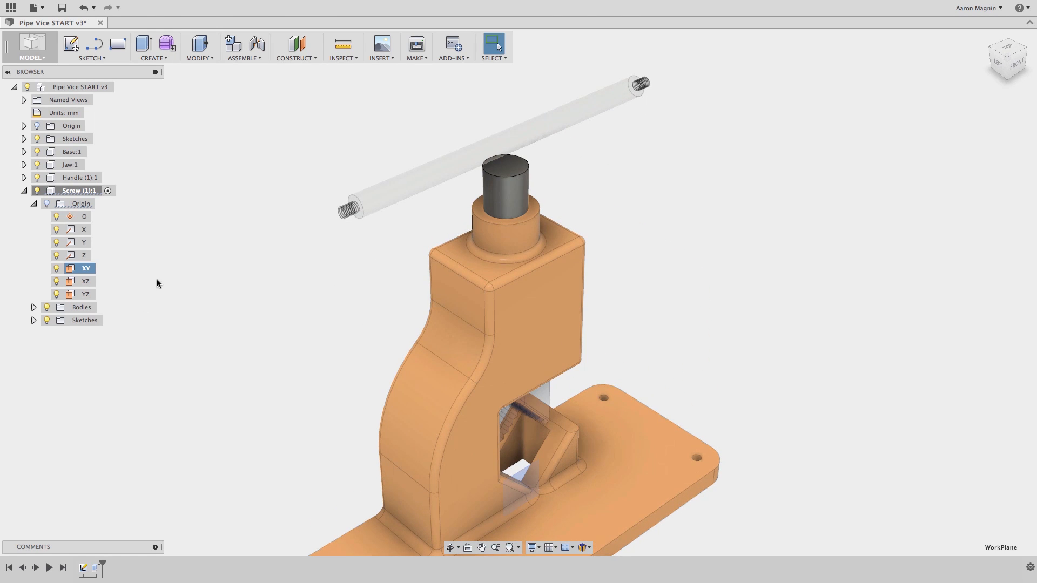
- Examine the Screw's origin axes and its XY, XZ and YZ planes to see whether one passes through the screw's centre
click(74, 205)
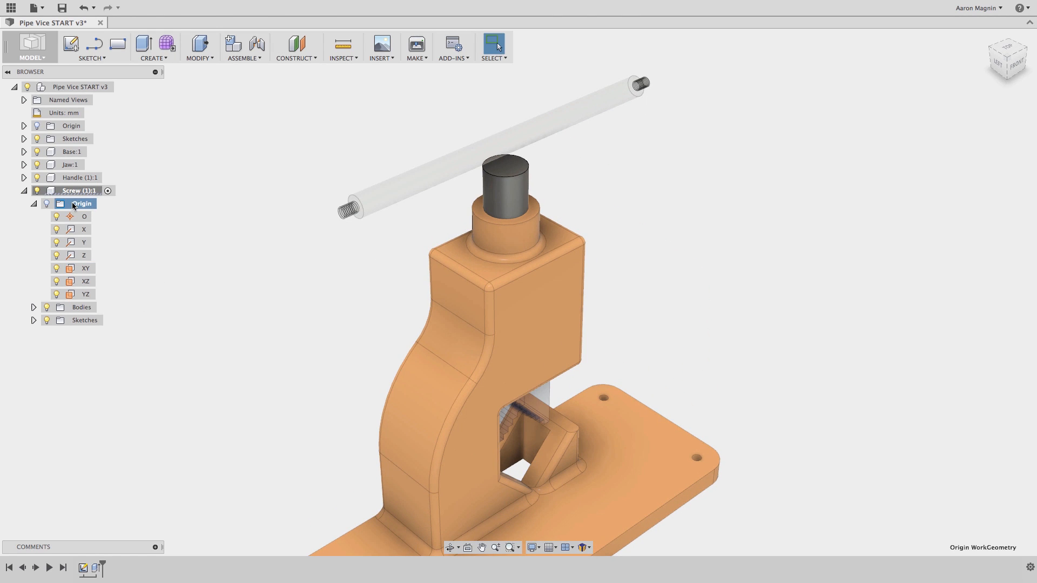
click(83, 231)
click(83, 231)
click(84, 243)
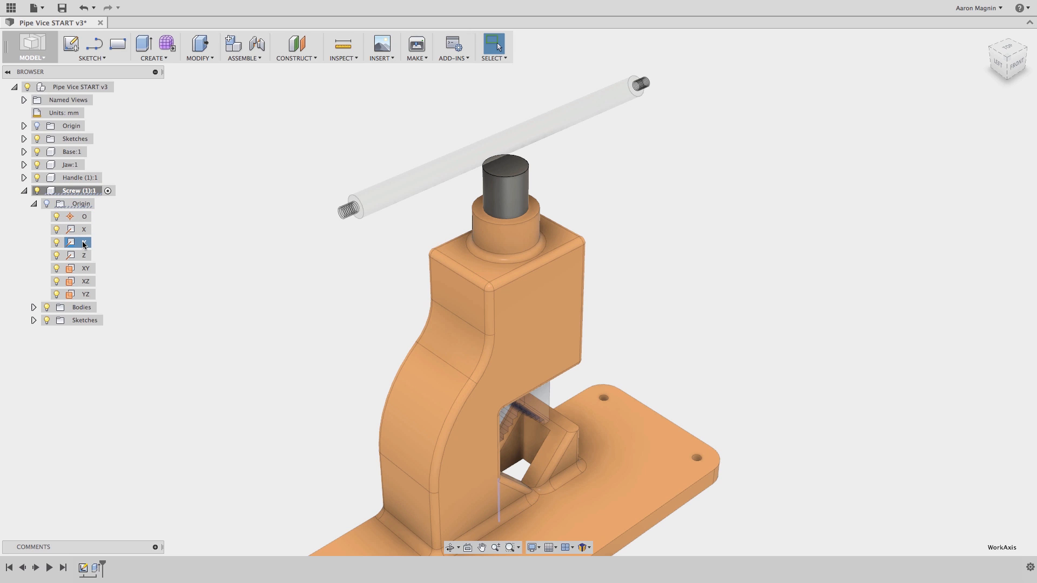
click(84, 271)
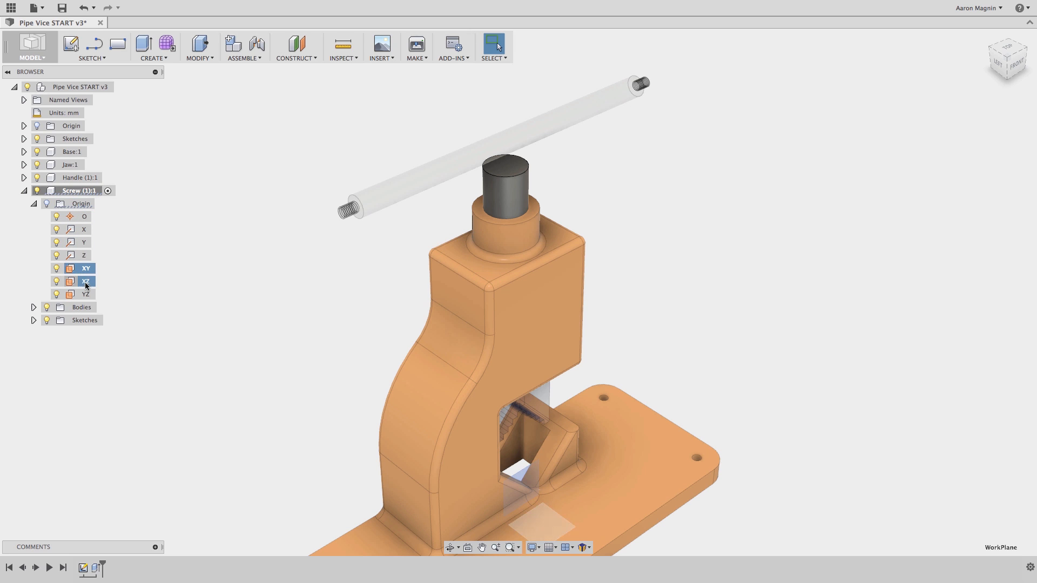
click(85, 282)
click(85, 293)
shift+middle_drag(236, 282, 275, 257)
click(86, 268)
shift+middle_drag(386, 260, 381, 201)
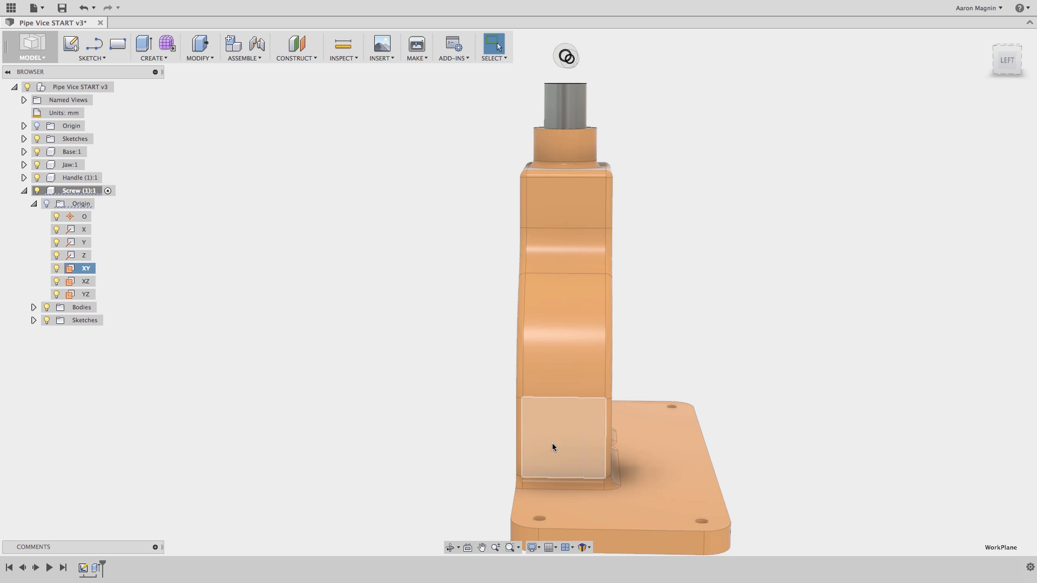
shift+middle_drag(551, 443, 630, 350)
scroll(681, 187, down, 3)
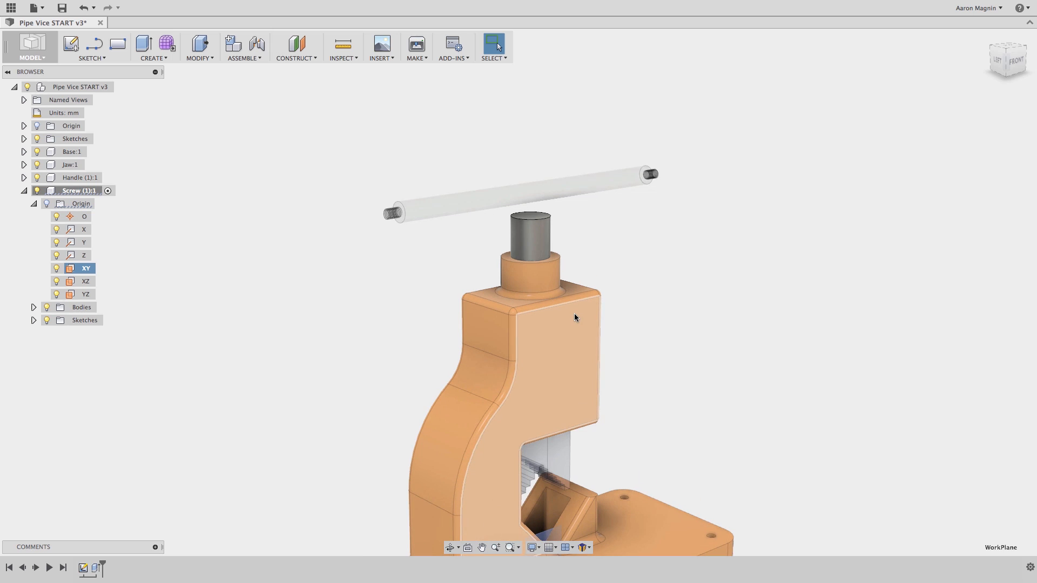
- Try to construct a midplane between the preselected XY plane and the Base's front face
click(304, 60)
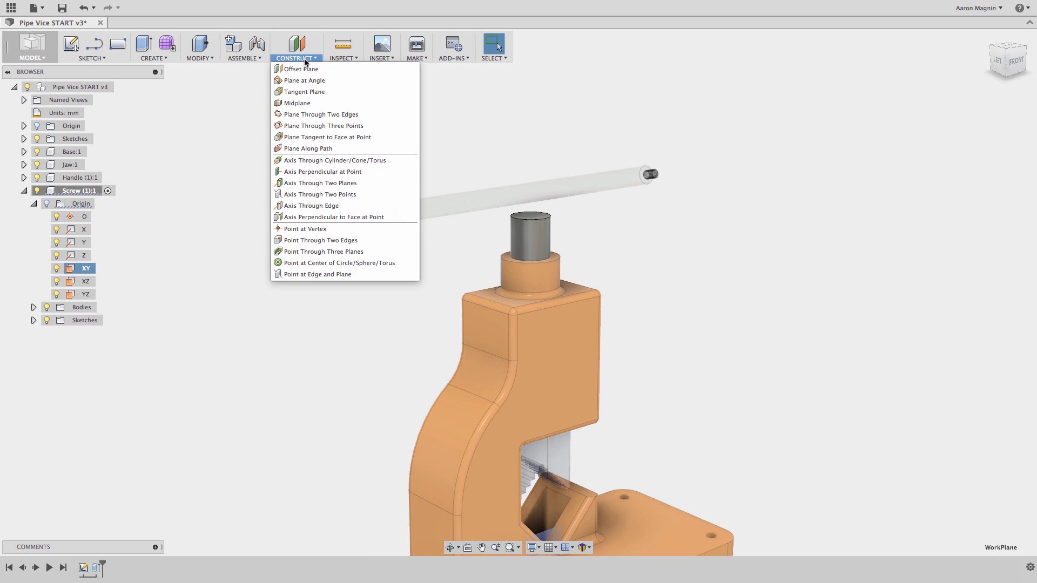
click(299, 103)
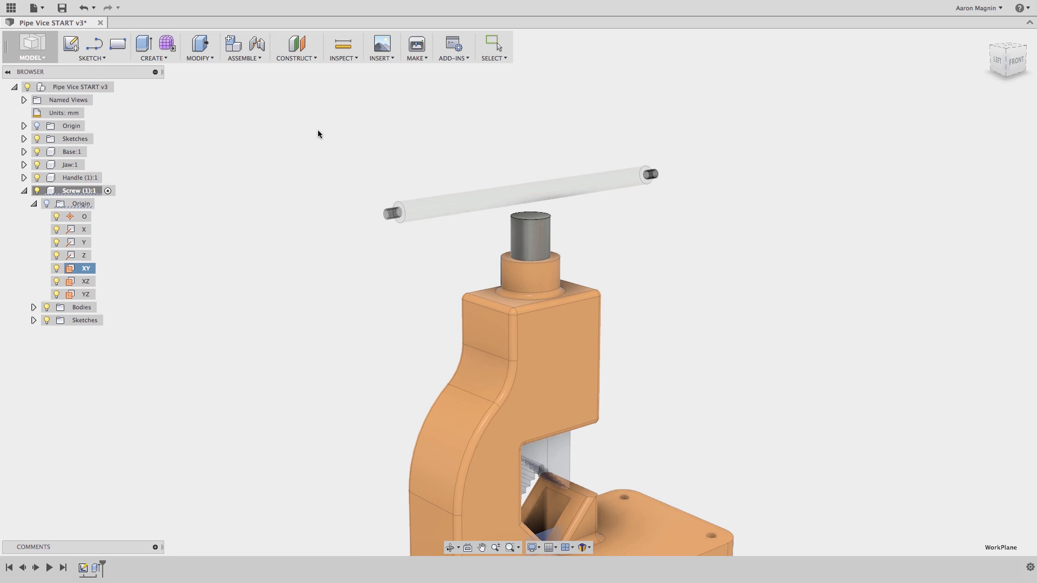
click(540, 338)
shift+middle_drag(429, 308, 522, 311)
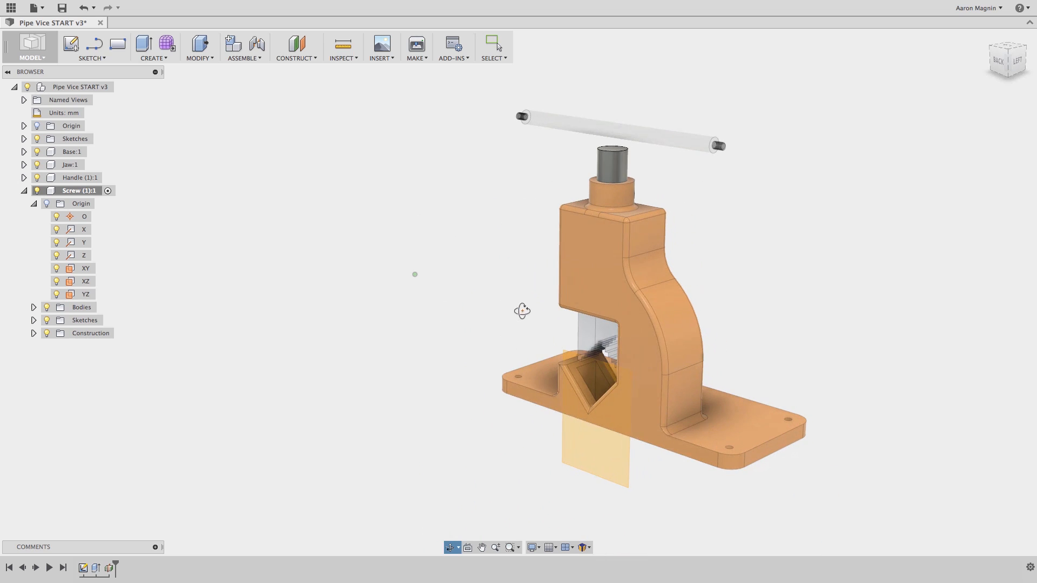
click(584, 252)
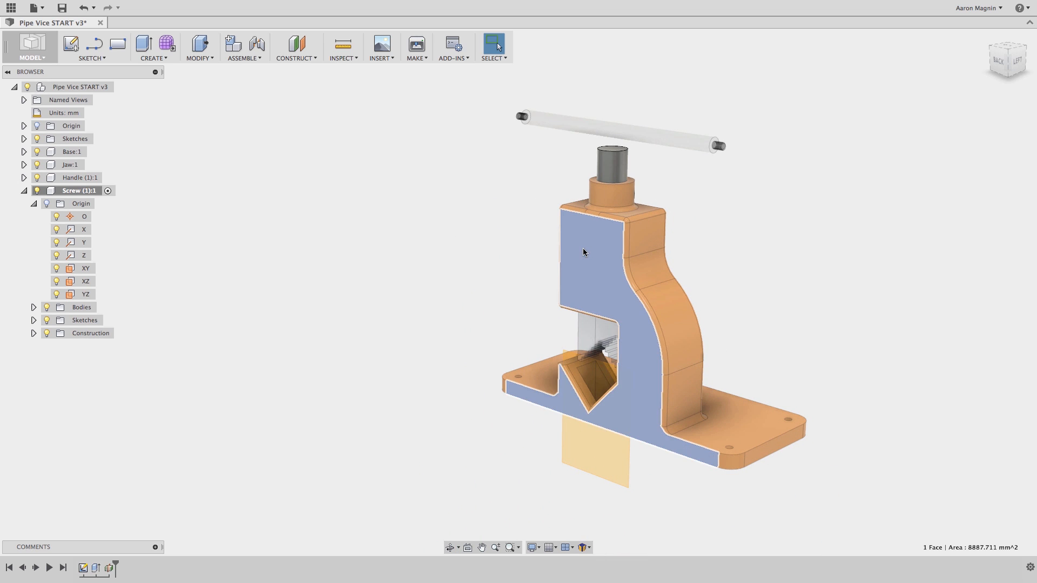
shift+middle_drag(583, 250, 523, 224)
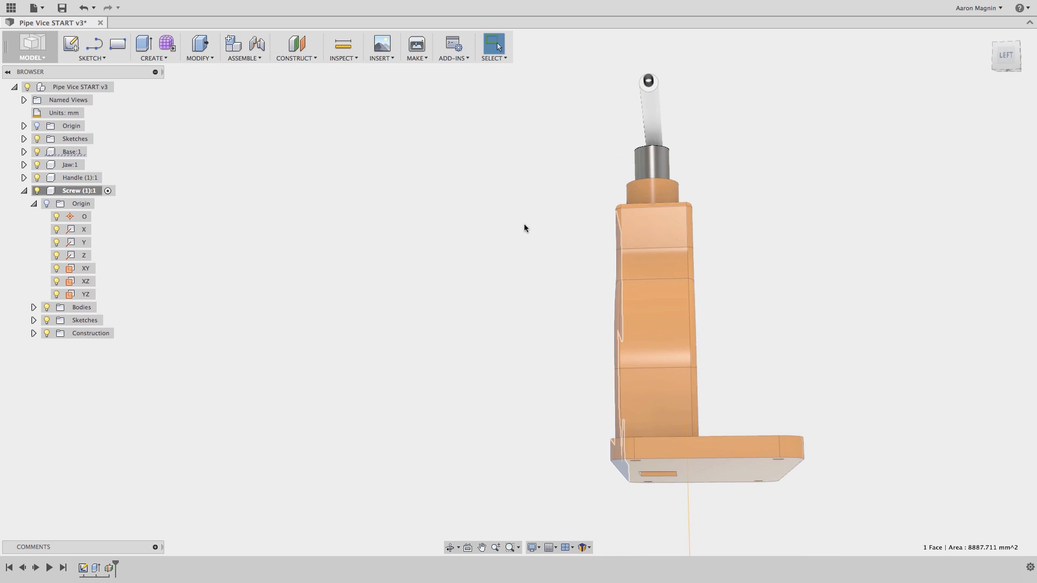
key(ctrl+z)
- Construct a midplane between the Base's front and back faces
right_drag(551, 206, 556, 208)
shift+middle_drag(555, 208, 518, 230)
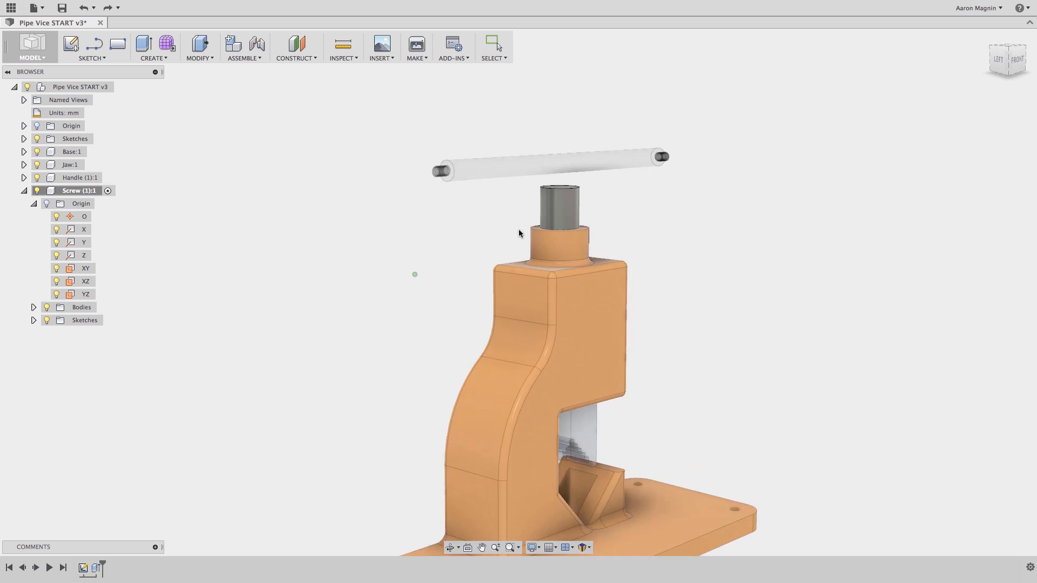
click(586, 304)
shift+middle_drag(586, 303, 503, 261)
click(624, 287)
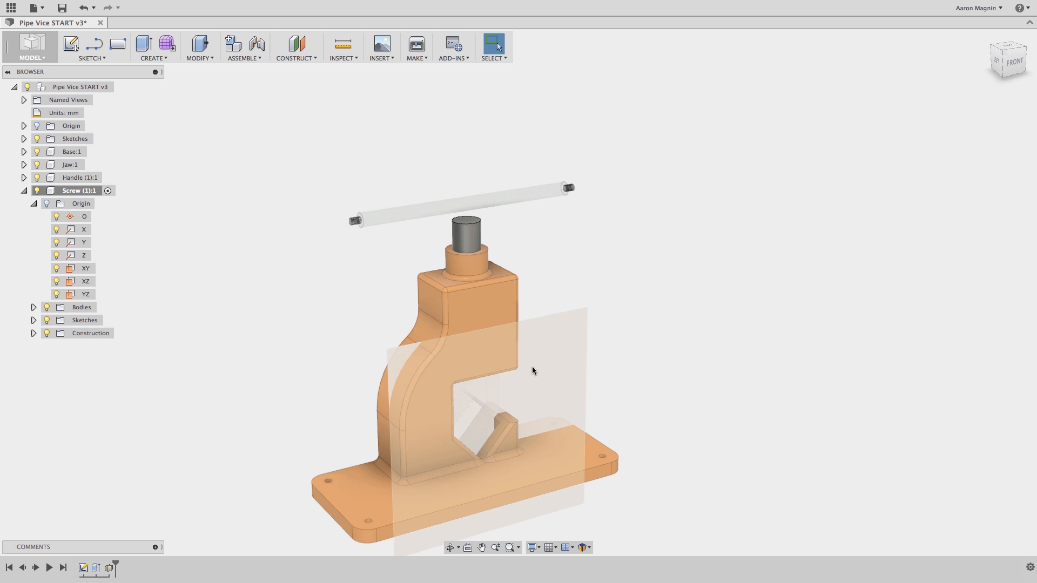
- Start a new sketch on the constructed midplane in the Screw component
click(71, 44)
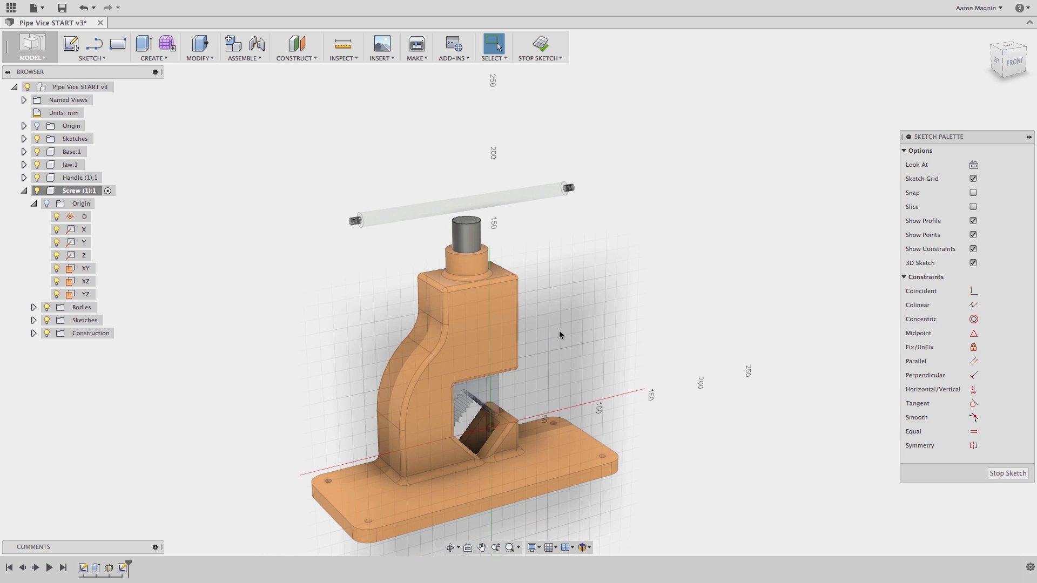
click(1011, 64)
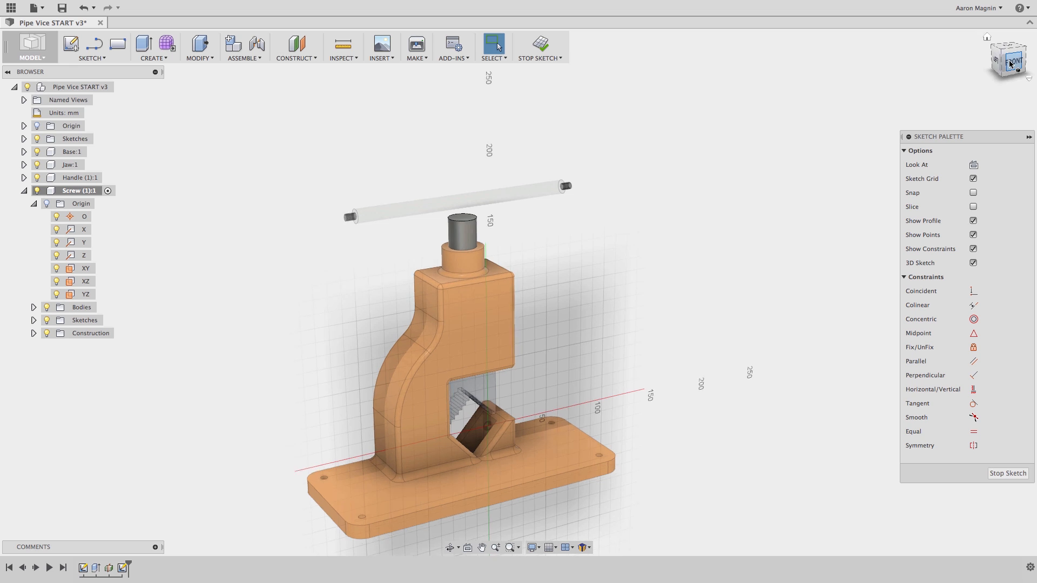
scroll(396, 138, up, 5)
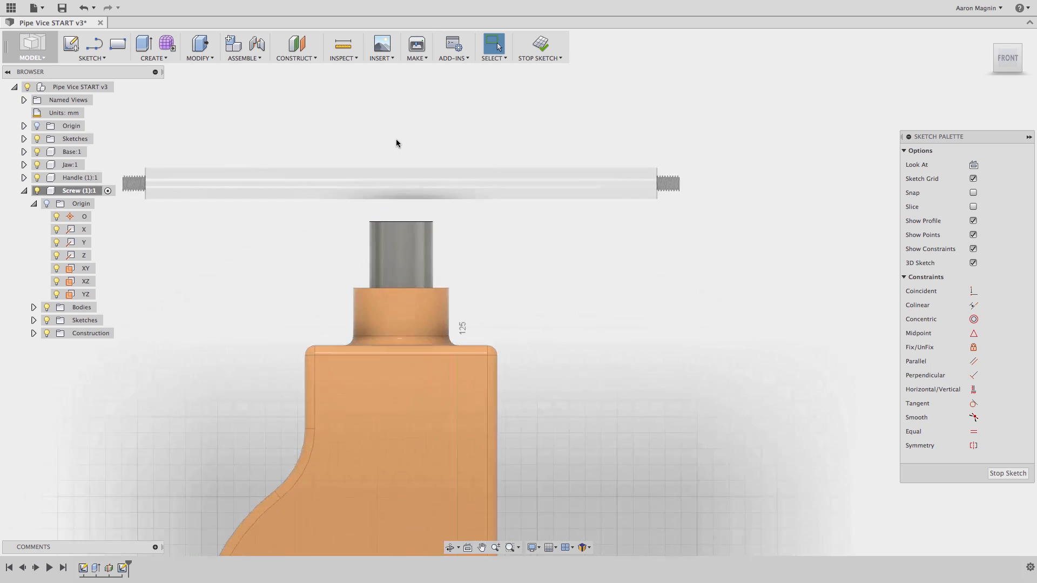
scroll(396, 138, up, 2)
middle_drag(398, 139, 455, 155)
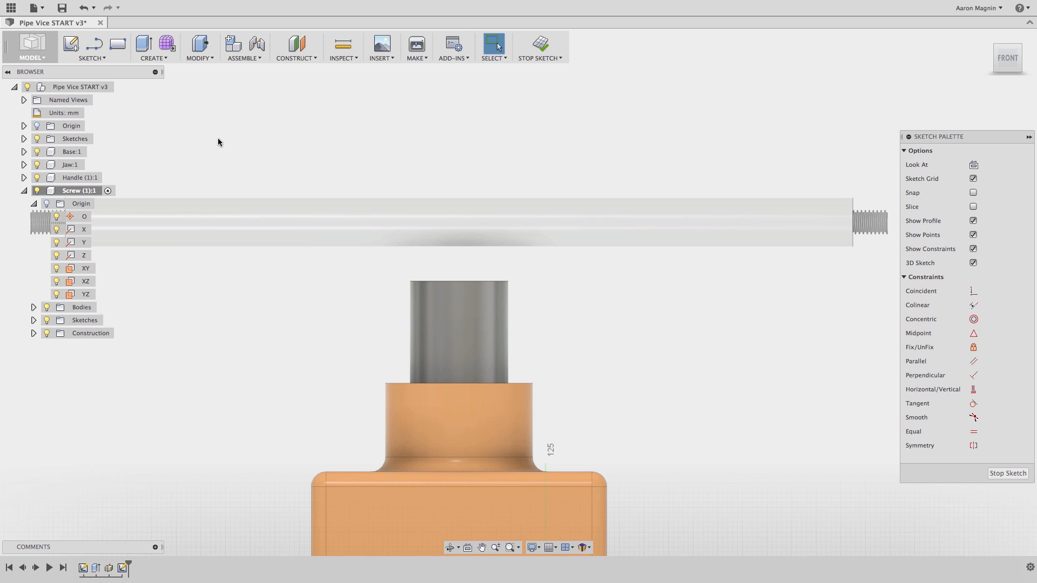
- Draw a closed half-profile with a bevelled upper corner from the screw's top centre, about 27.9 mm tall and 16.6 mm wide
click(94, 49)
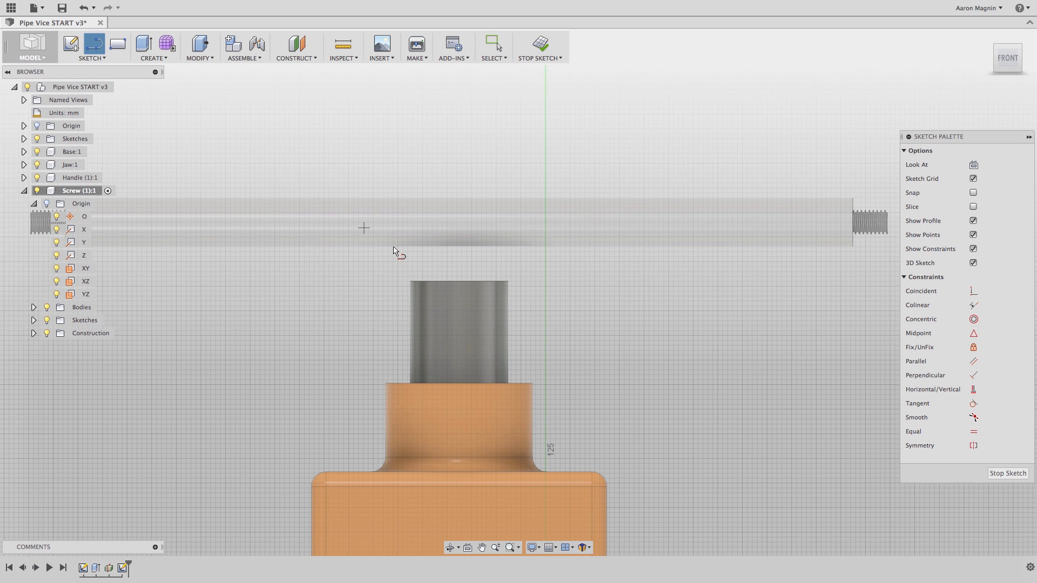
click(459, 282)
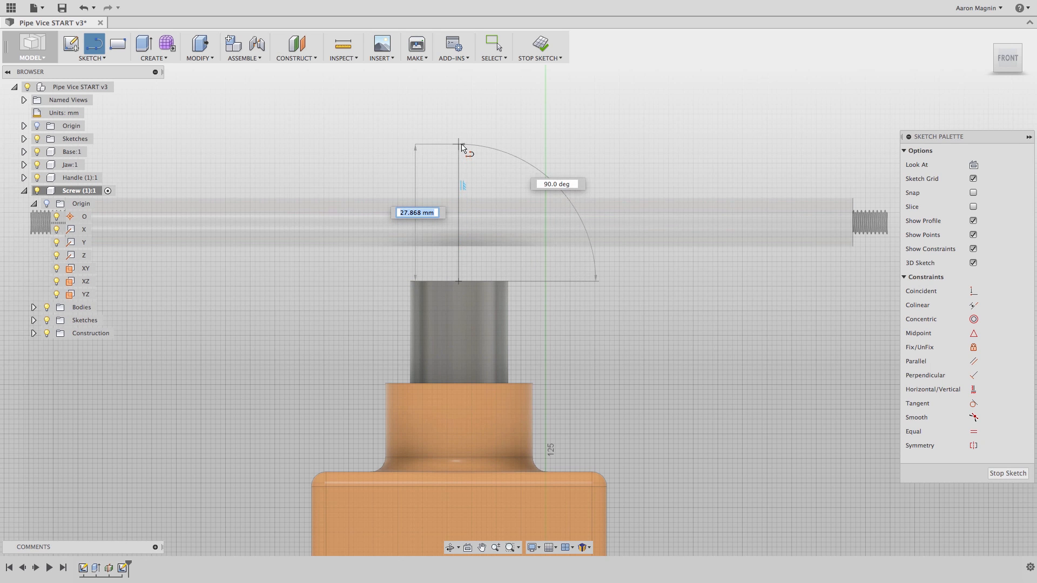
click(459, 145)
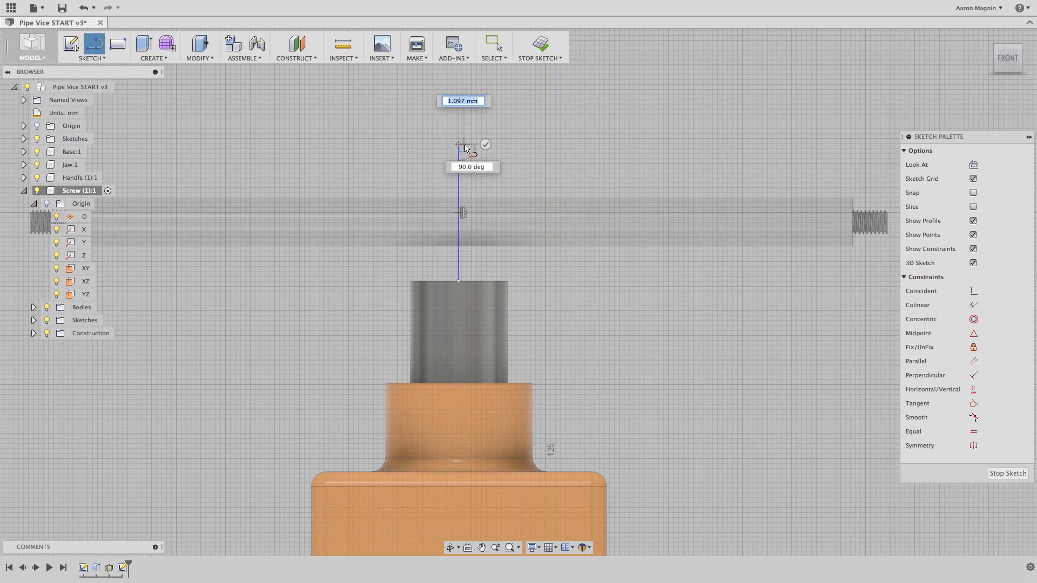
click(502, 144)
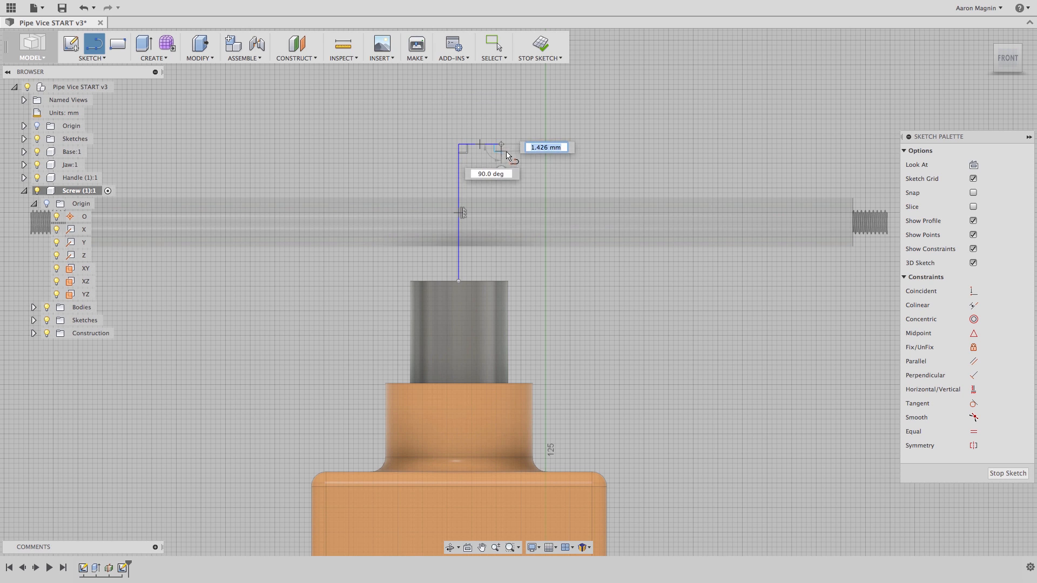
click(540, 188)
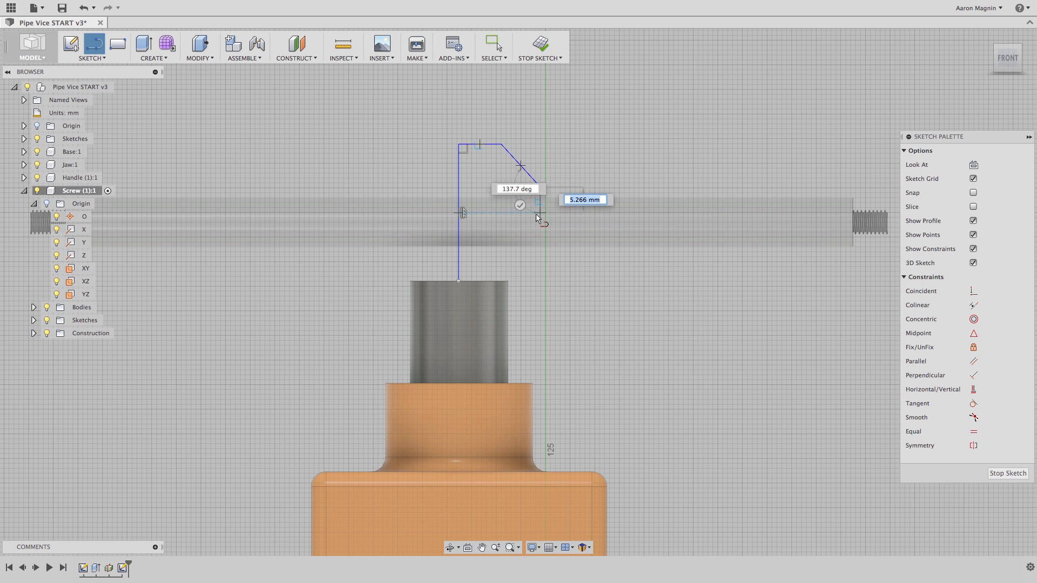
click(538, 291)
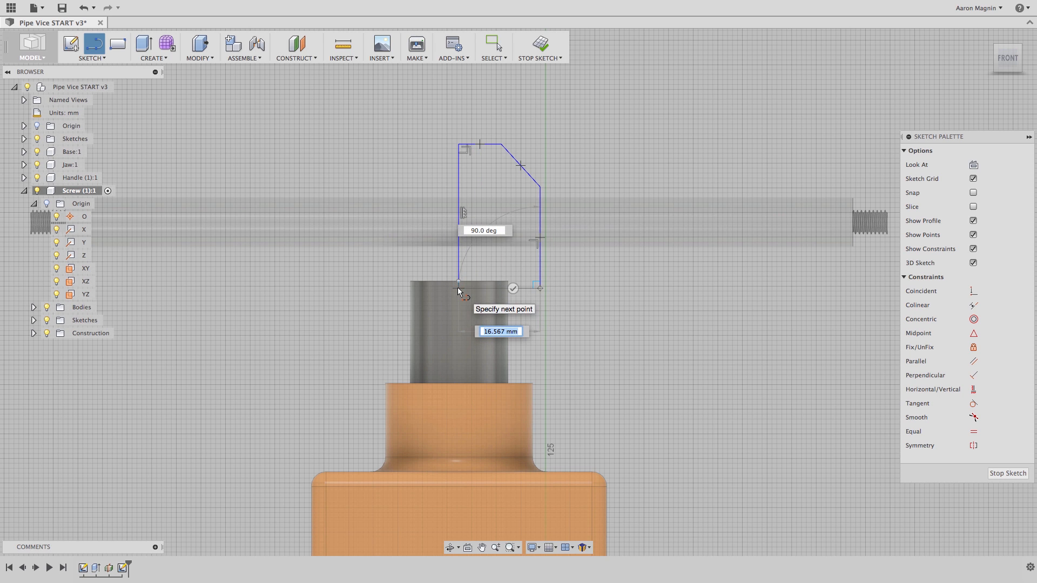
click(457, 287)
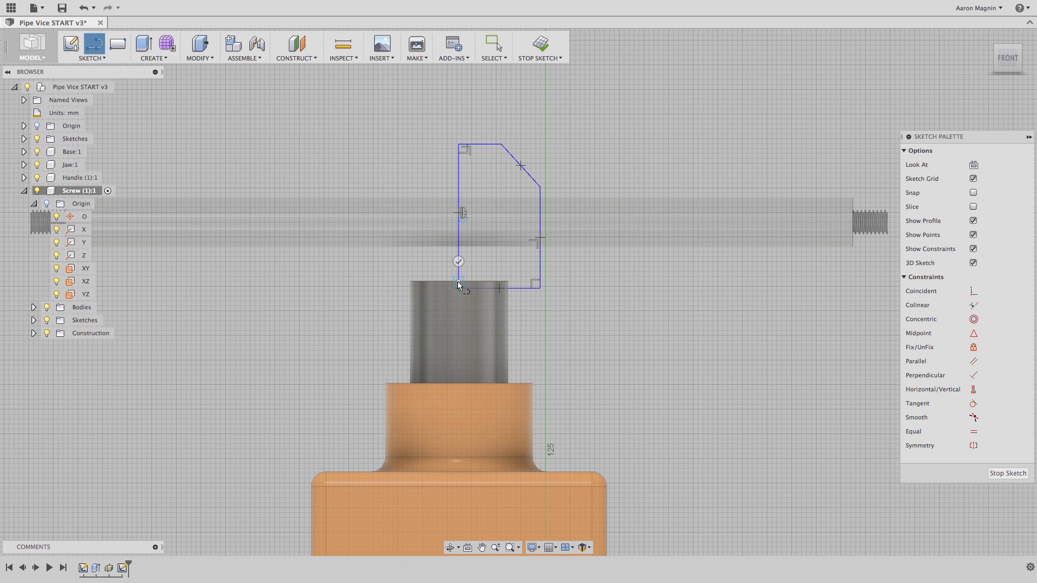
click(457, 281)
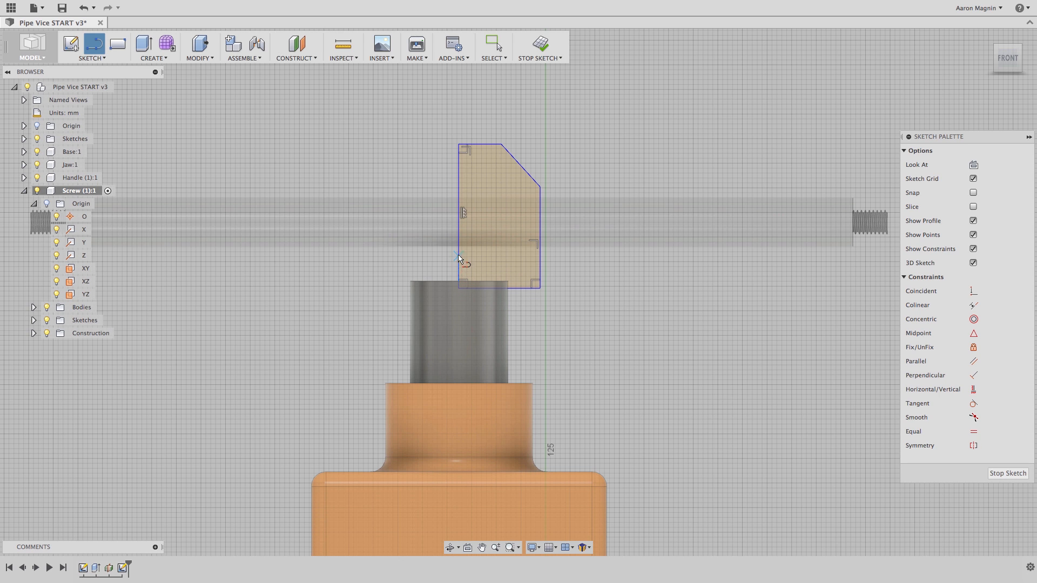
- Revolve the closed half-profile 360° about its vertical centre edge and join it to the screw's shaft
key(Escape)
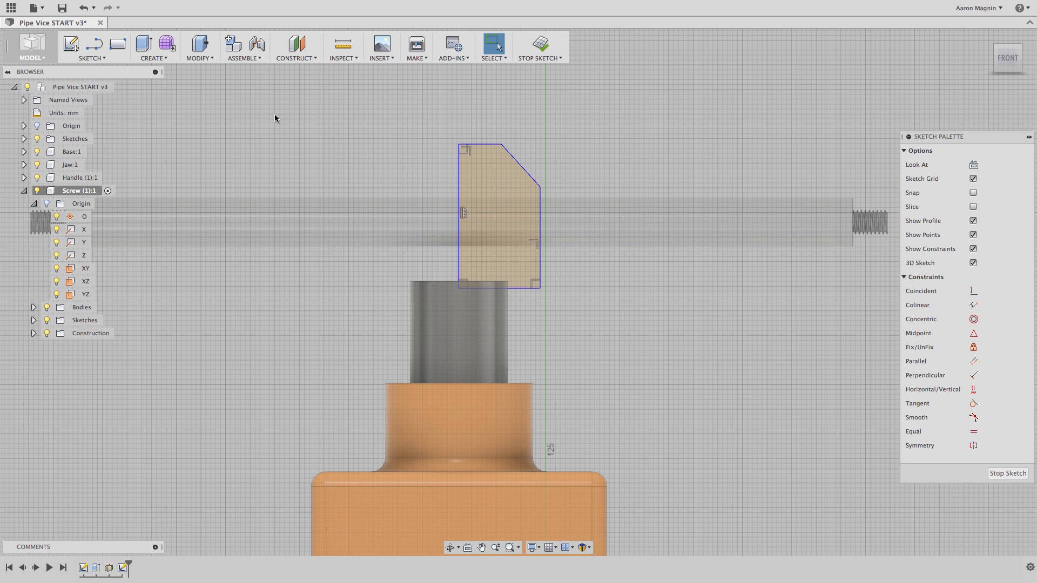
click(163, 61)
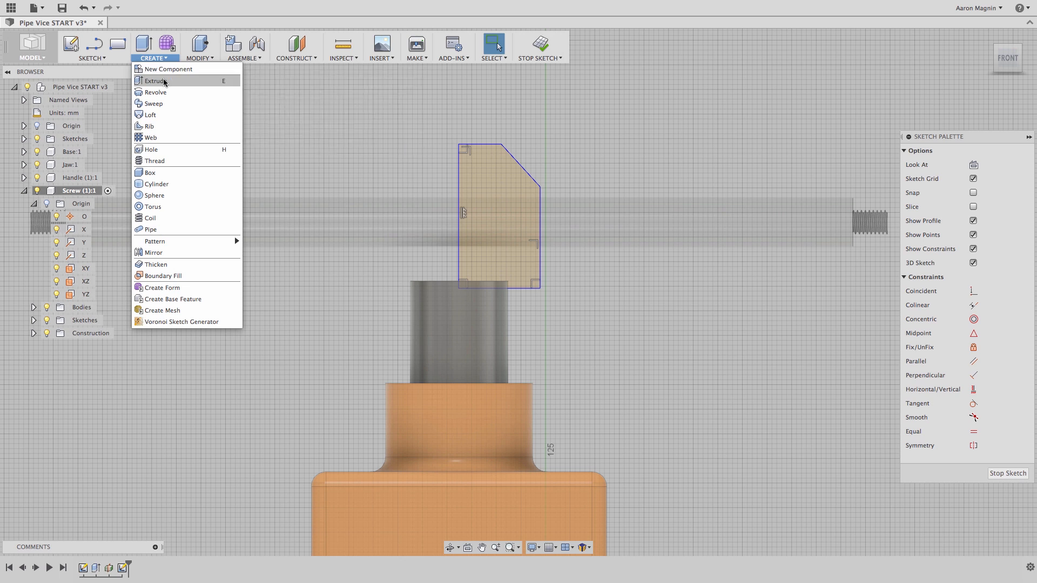
click(161, 93)
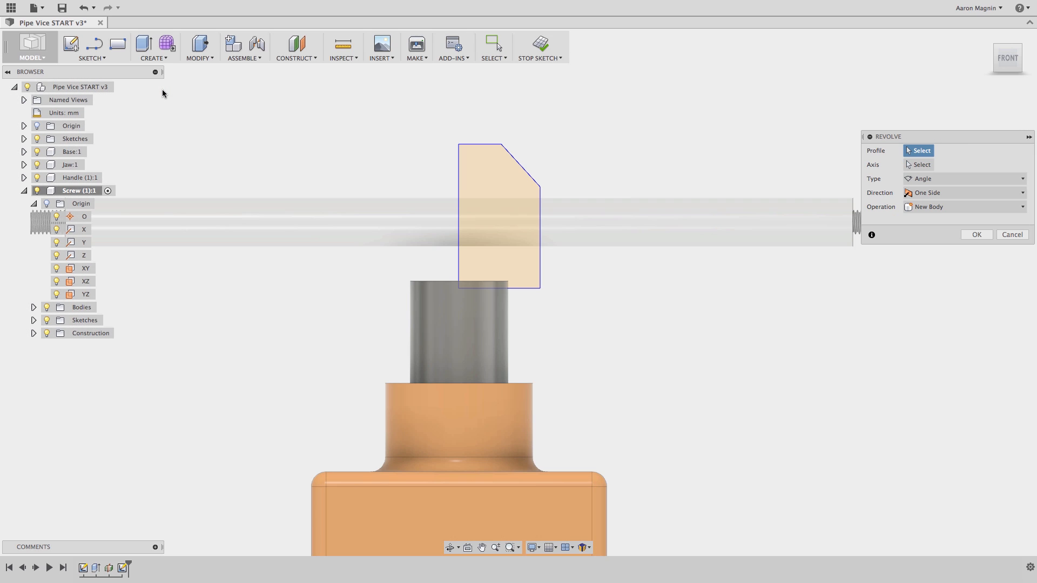
click(468, 183)
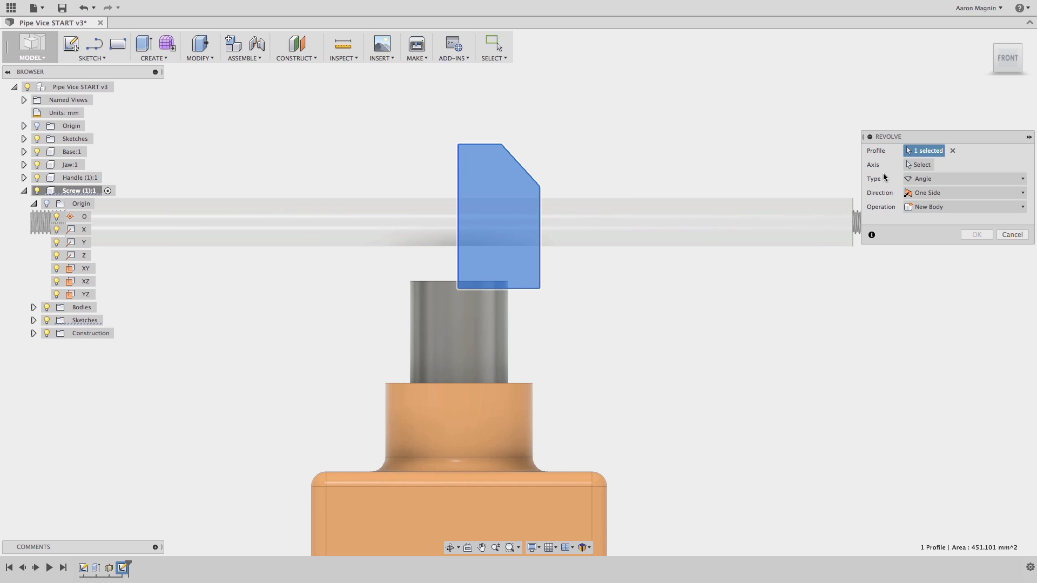
click(912, 167)
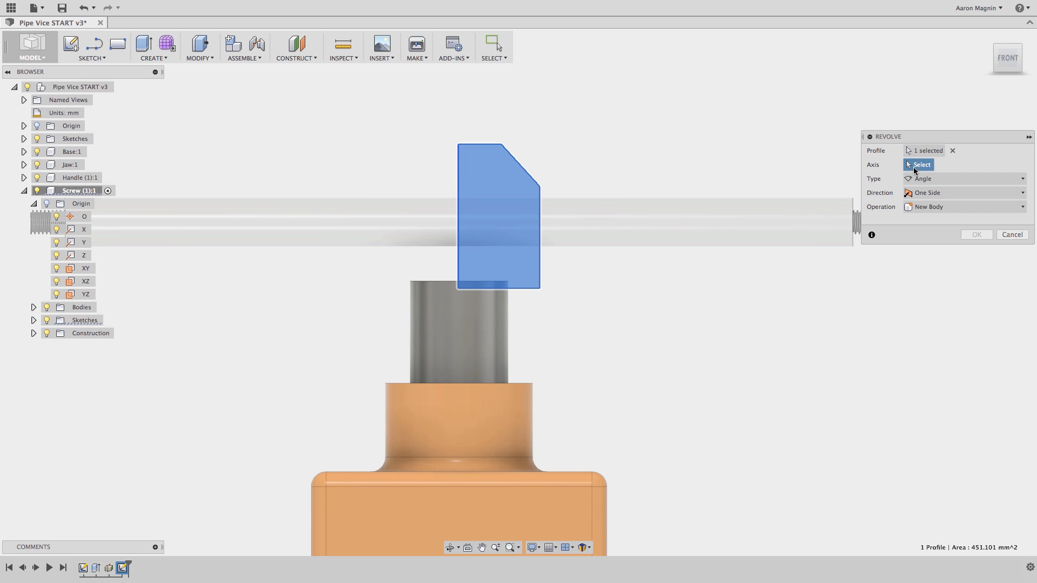
click(458, 183)
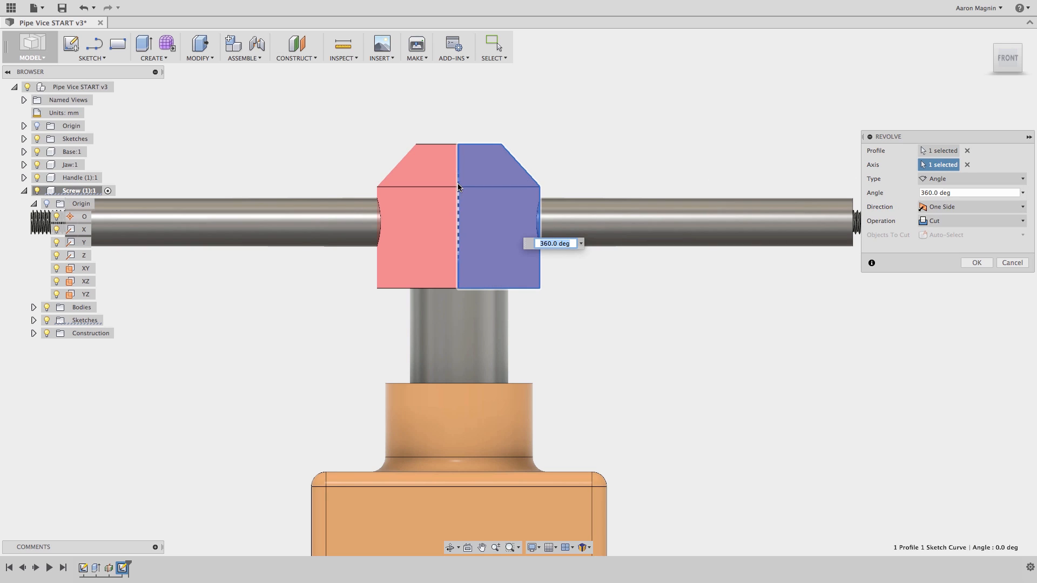
shift+middle_drag(504, 140, 502, 248)
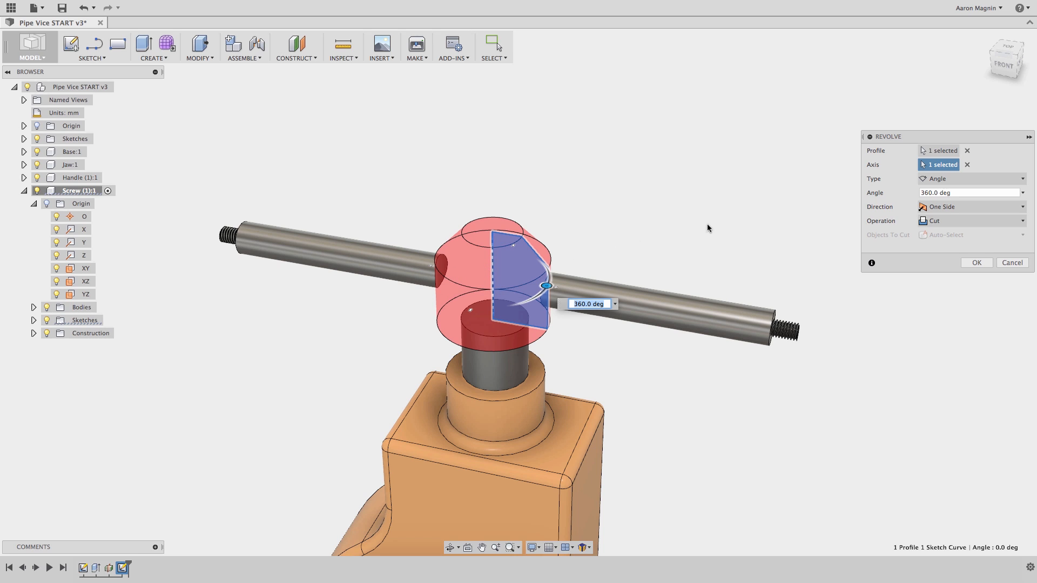
click(968, 221)
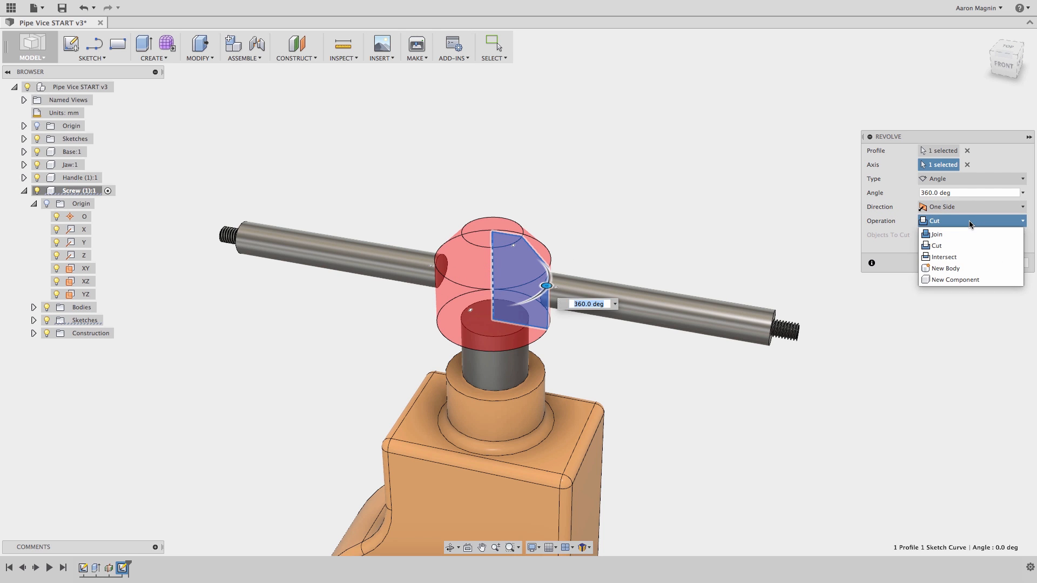
click(966, 232)
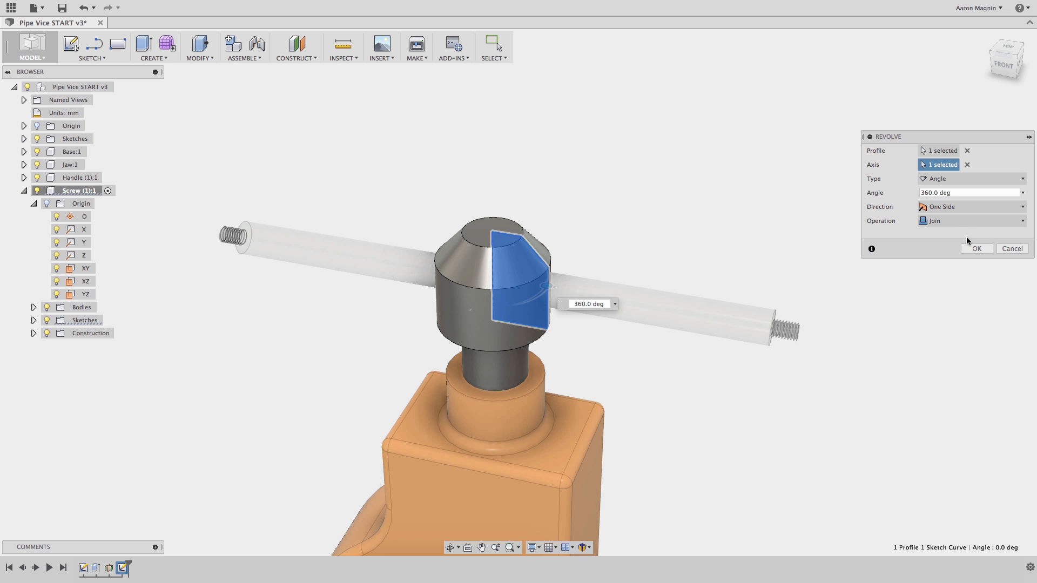
click(973, 247)
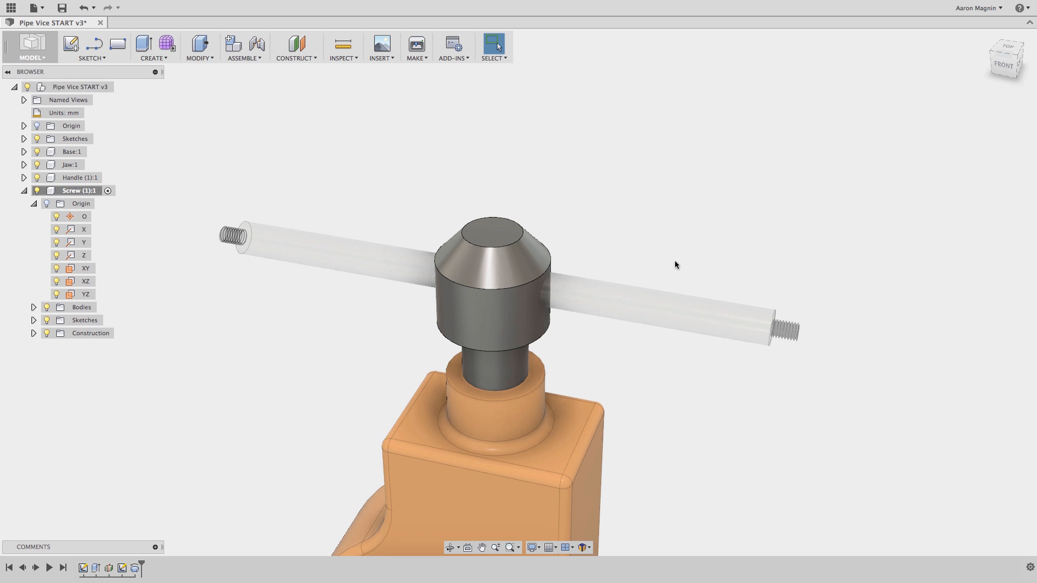
- Fillet the screw head's top circular edge and the lower edge of its bevel with a 5 mm radius
shift+middle_drag(673, 264, 659, 298)
scroll(680, 292, down, 5)
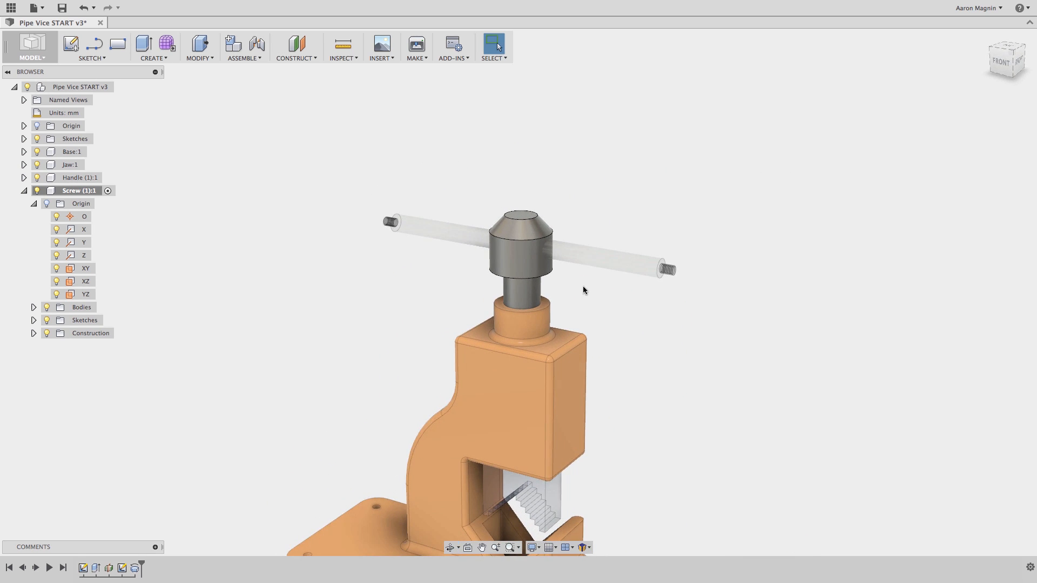
mouse_move(583, 287)
shift+middle_down()
mouse_move(520, 280)
mouse_move(583, 280)
shift+middle_up()
scroll(522, 212, up, 4)
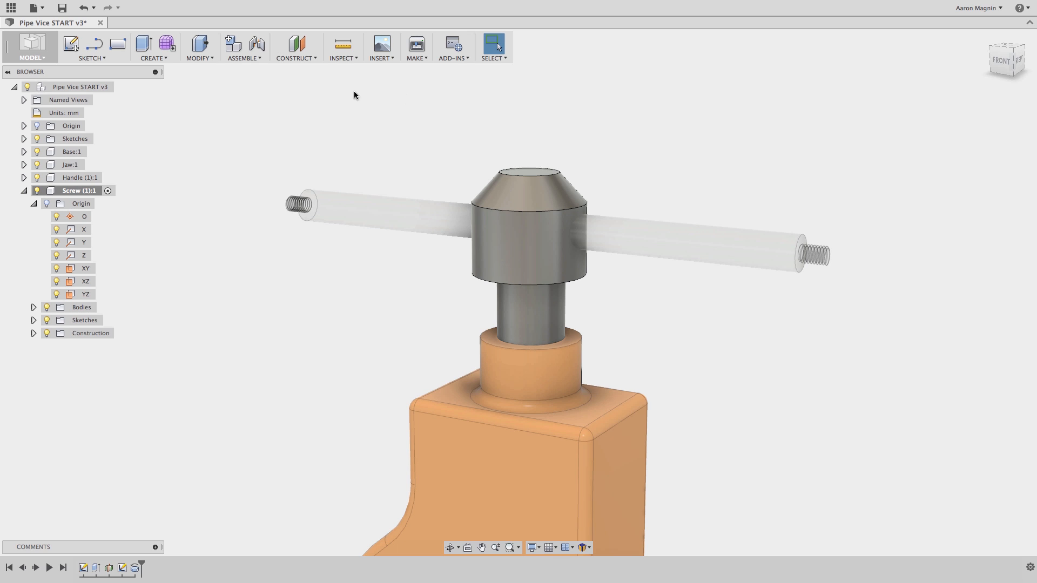
click(212, 58)
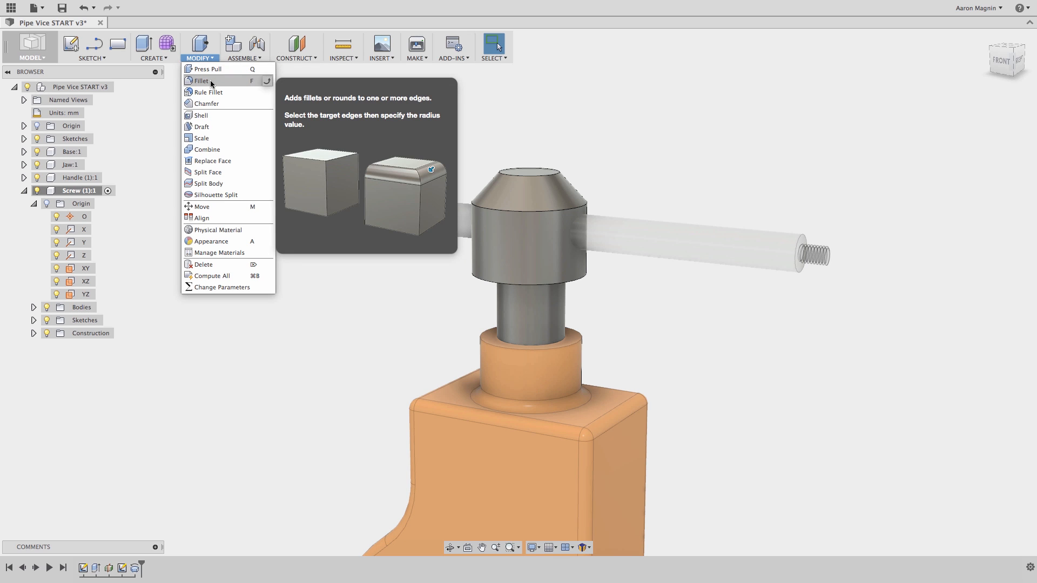
click(210, 82)
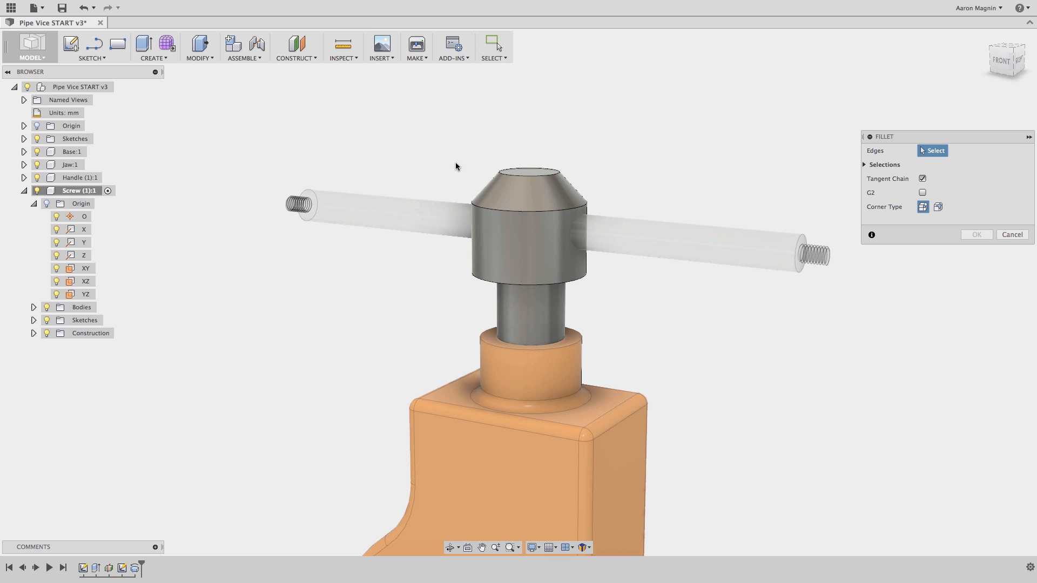
click(500, 173)
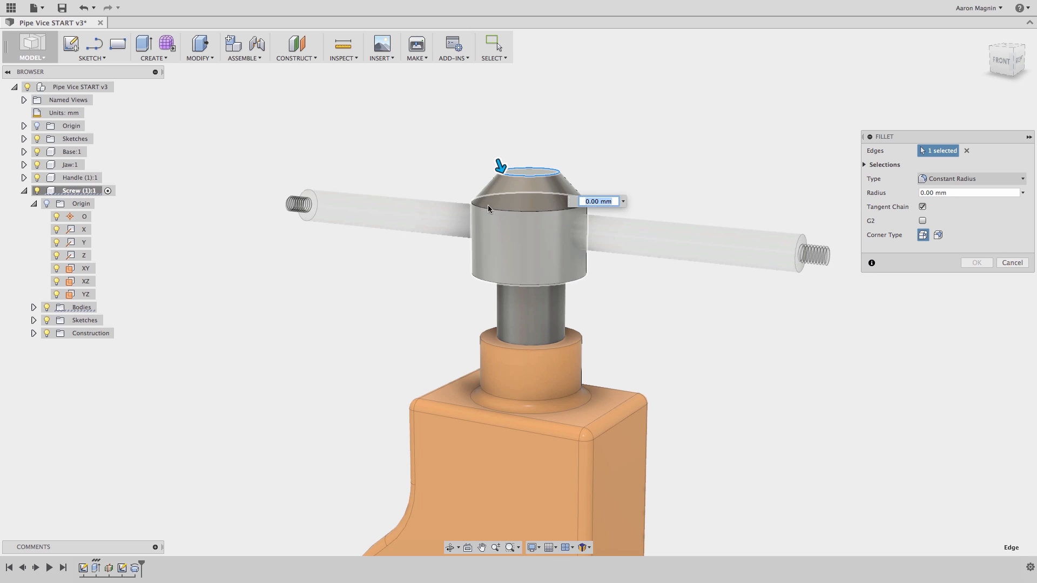
click(487, 208)
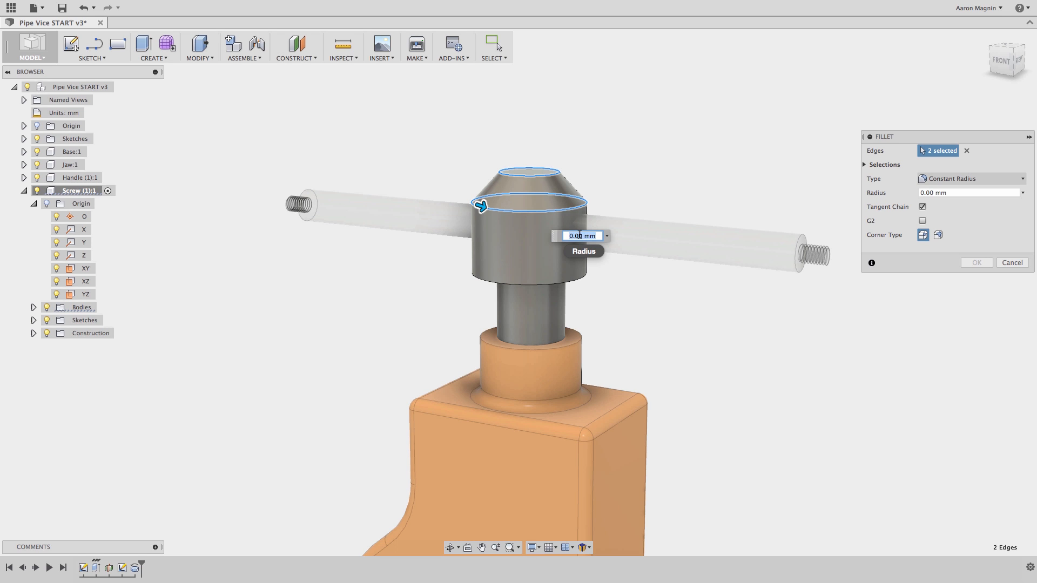
text(5)
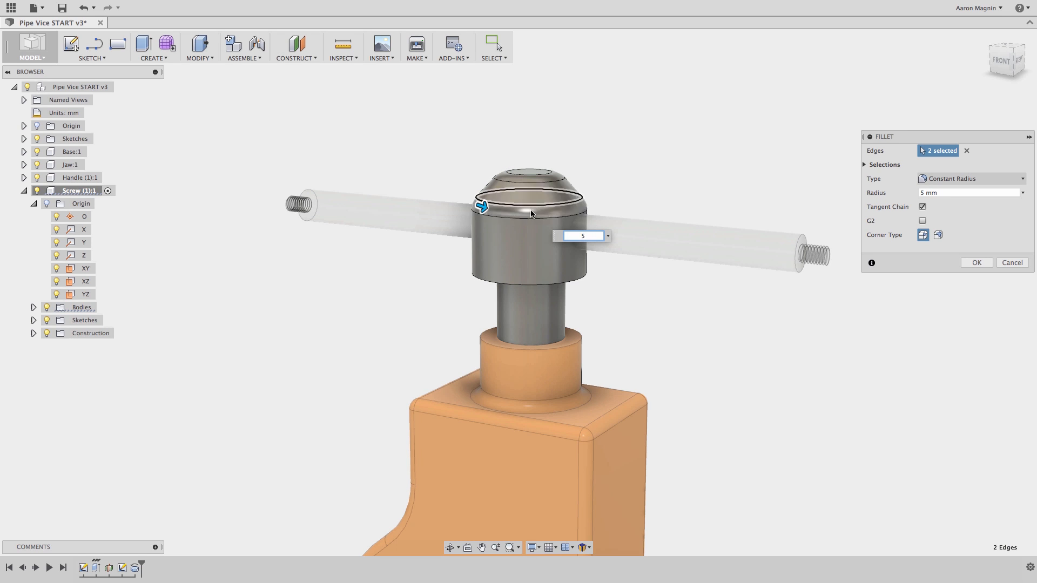
- Add the screw head's bottom outer edge and its junction with the shaft to the 5 mm fillet and apply it
middle_drag(470, 283, 457, 192)
scroll(459, 196, up, 5)
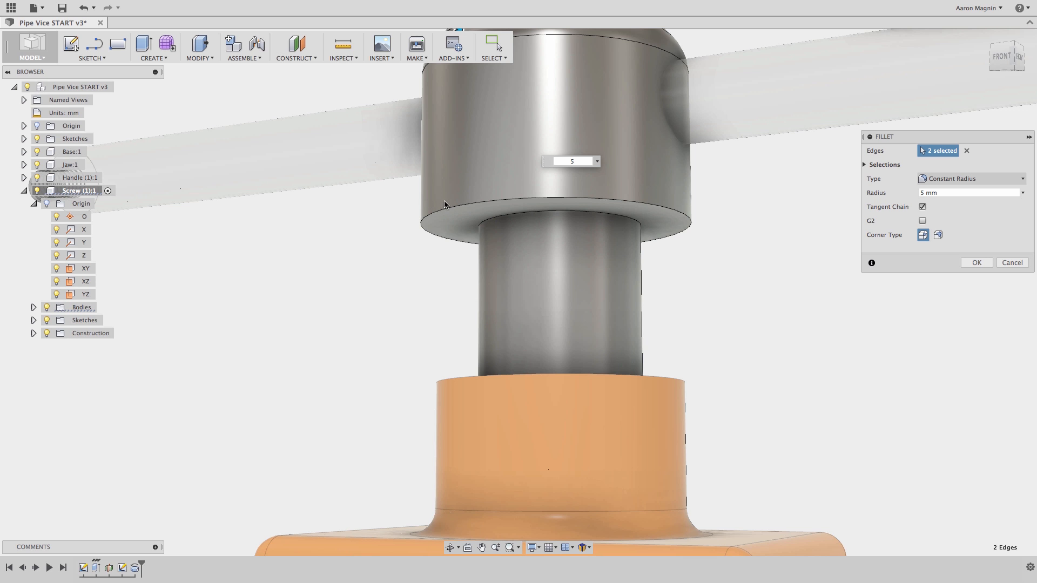
middle_drag(461, 177, 447, 293)
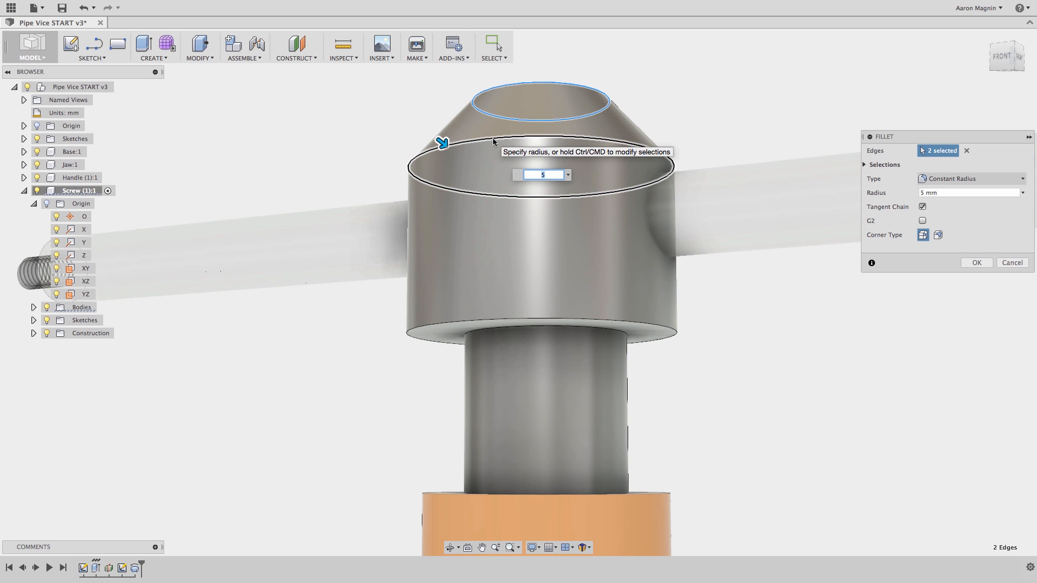
click(469, 337)
click(447, 321)
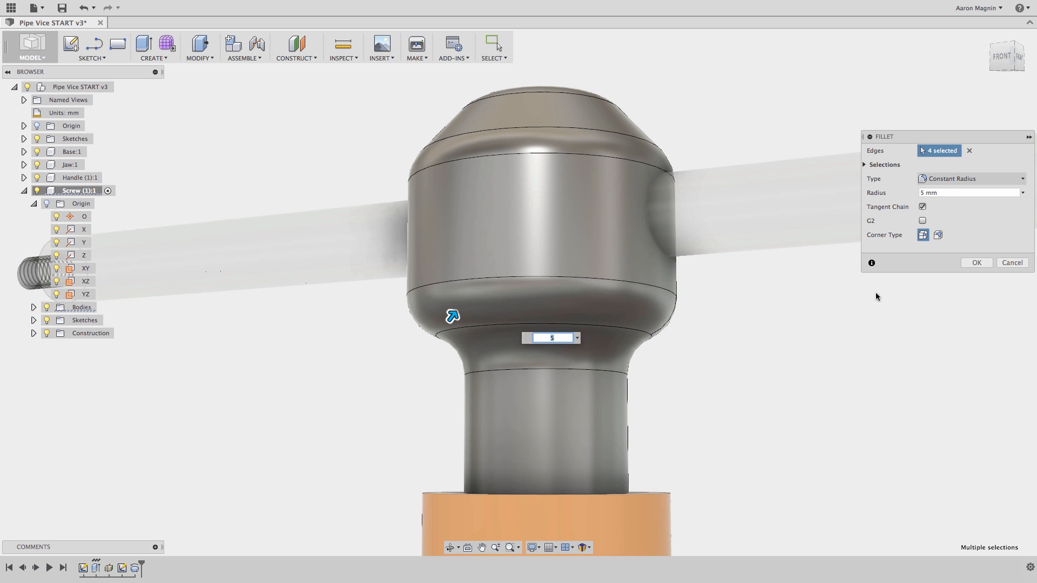
click(979, 262)
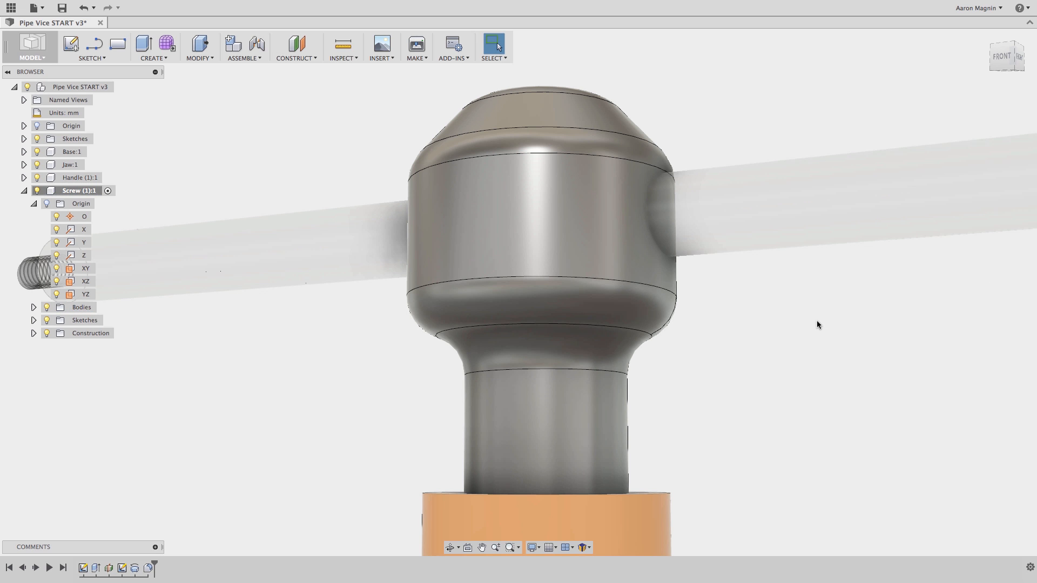
- Set up a Combine with the screw as target body and the handle as tool body, and open the operation choices
scroll(816, 320, down, 3)
shift+middle_drag(803, 323, 392, 105)
scroll(511, 210, down, 5)
middle_drag(534, 259, 557, 241)
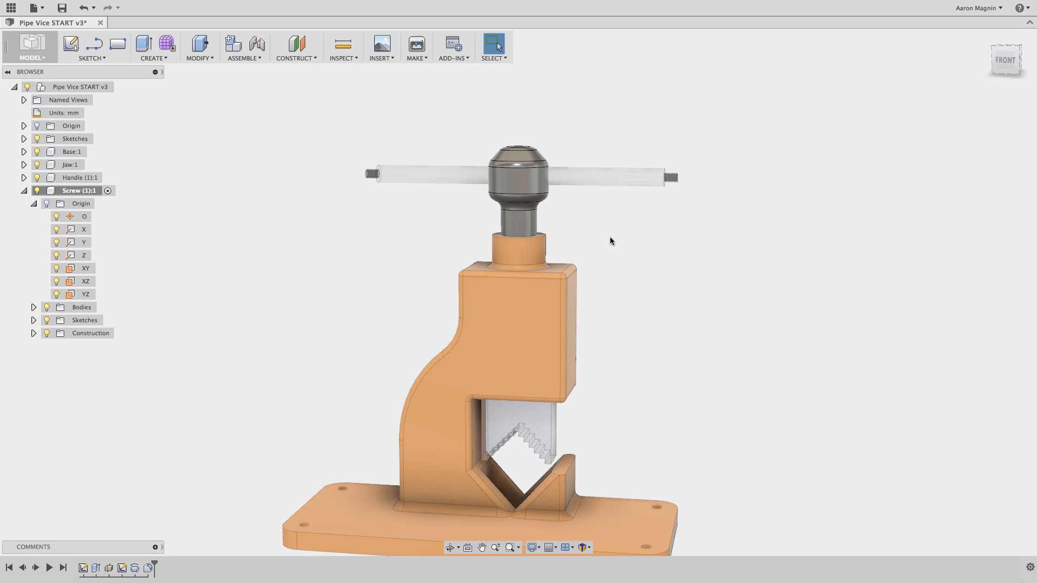
key(s)
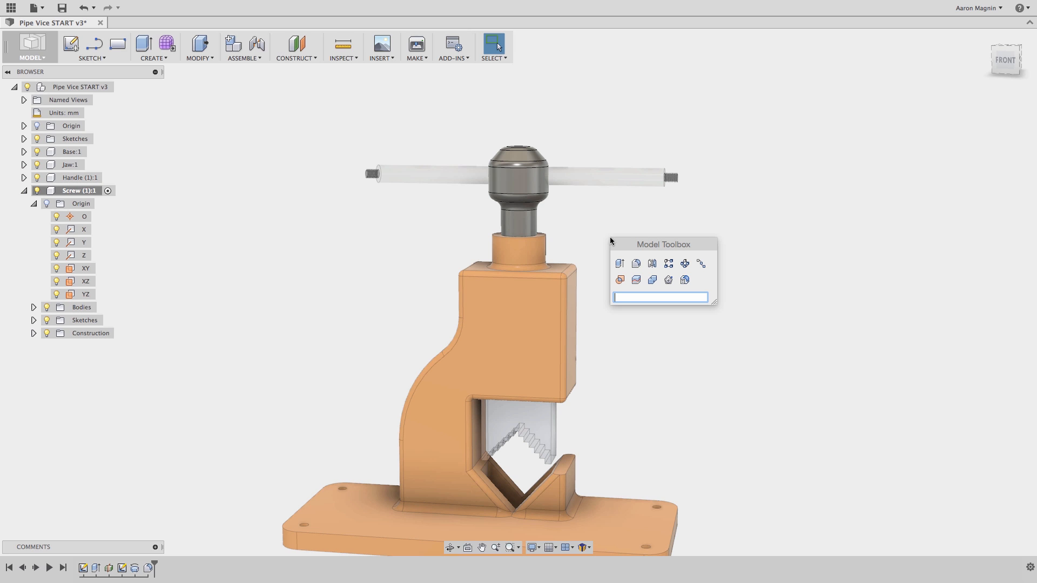
click(652, 280)
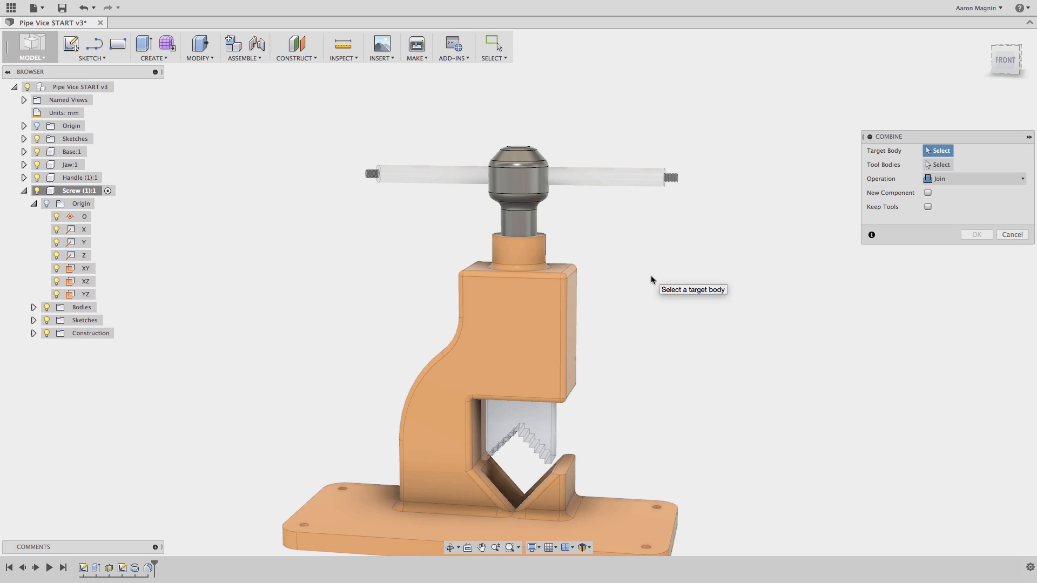
click(523, 196)
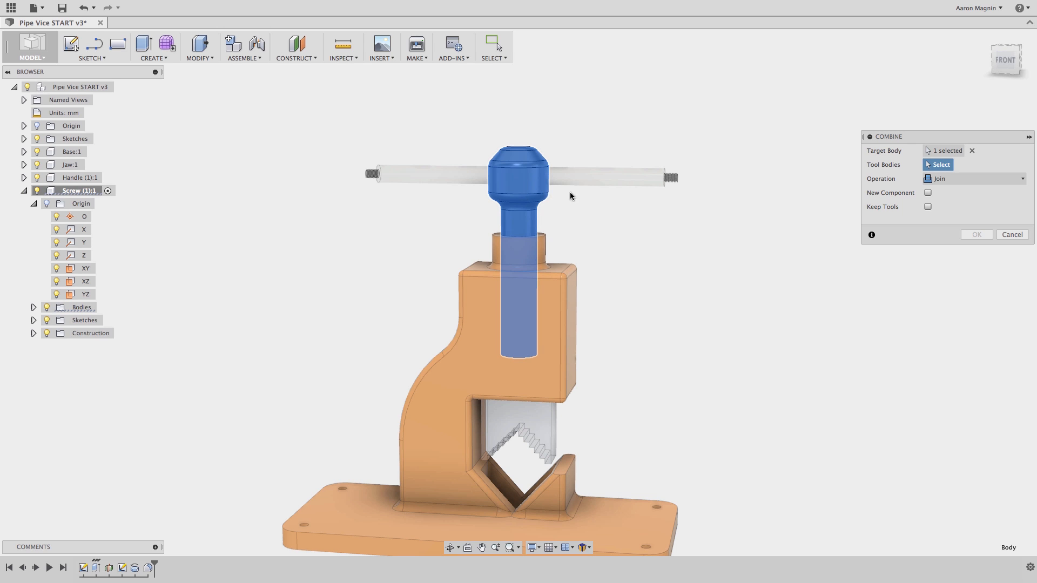
click(622, 175)
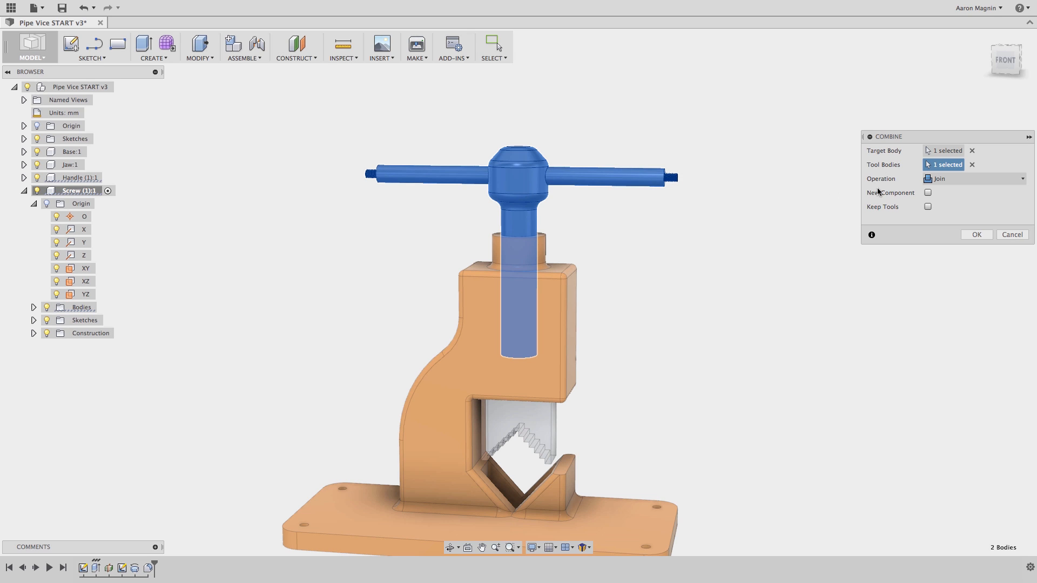
click(961, 180)
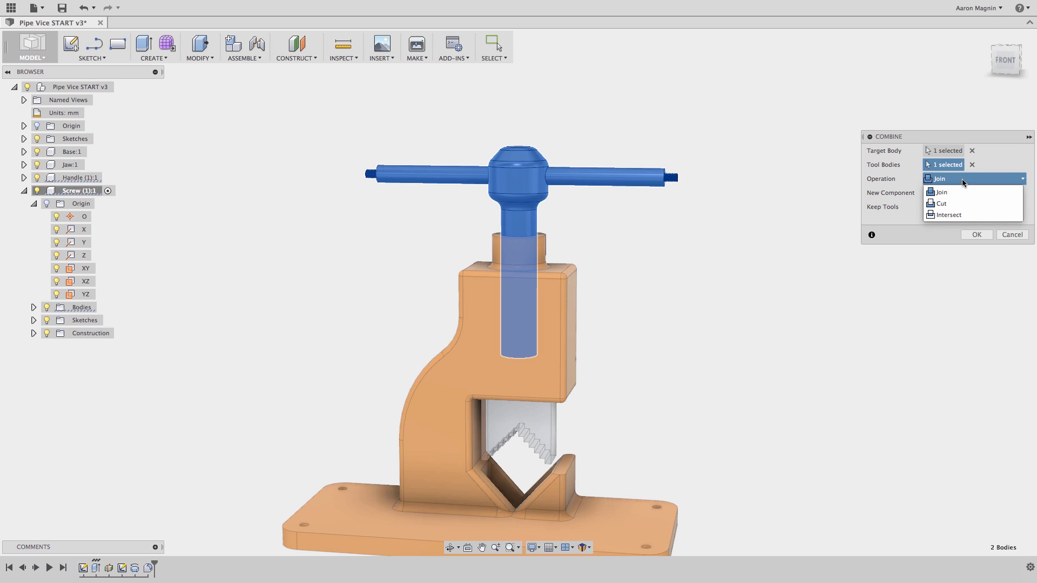
- Cut the handle's body out of the screw body with the Combine operation set to Cut
click(960, 199)
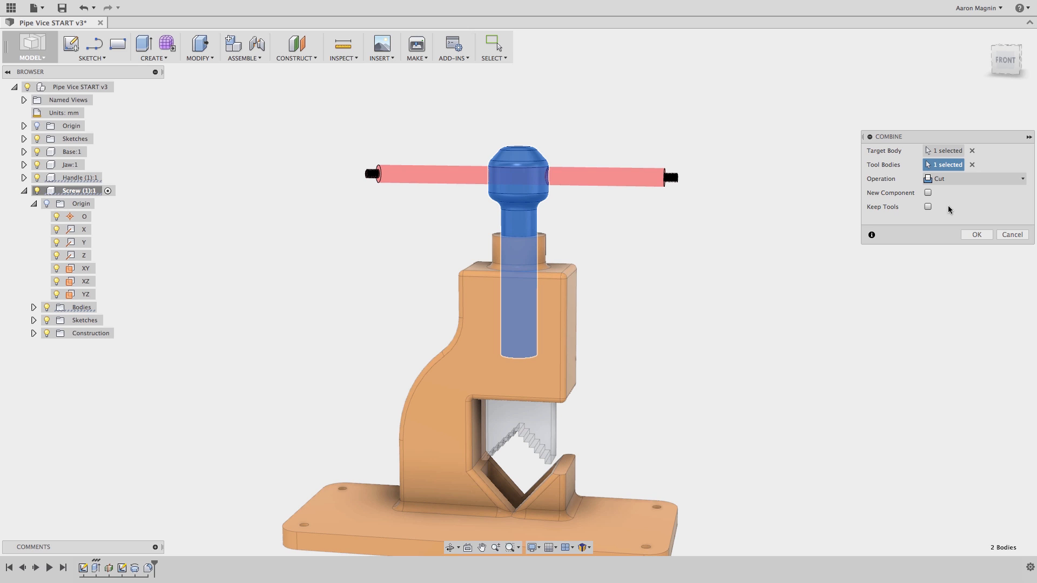
click(976, 234)
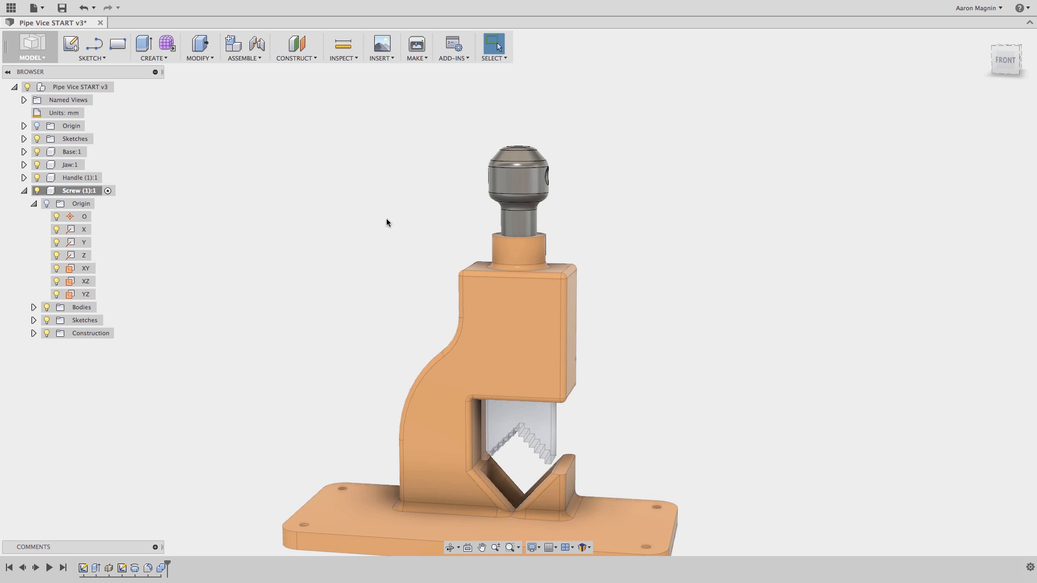
- Edit the Combine feature to keep the tool bodies so the handle is preserved
right_click(161, 568)
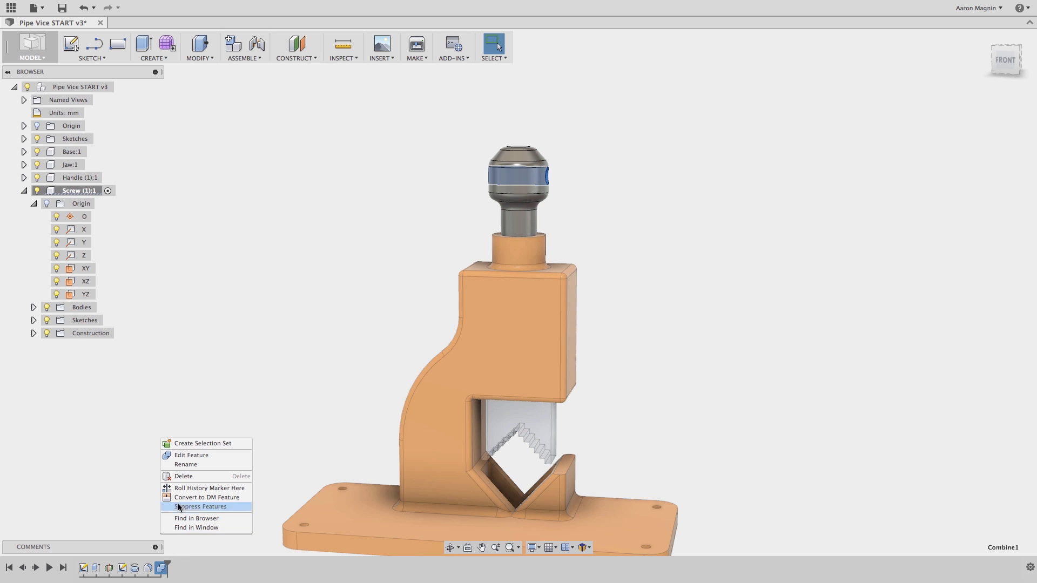
click(145, 544)
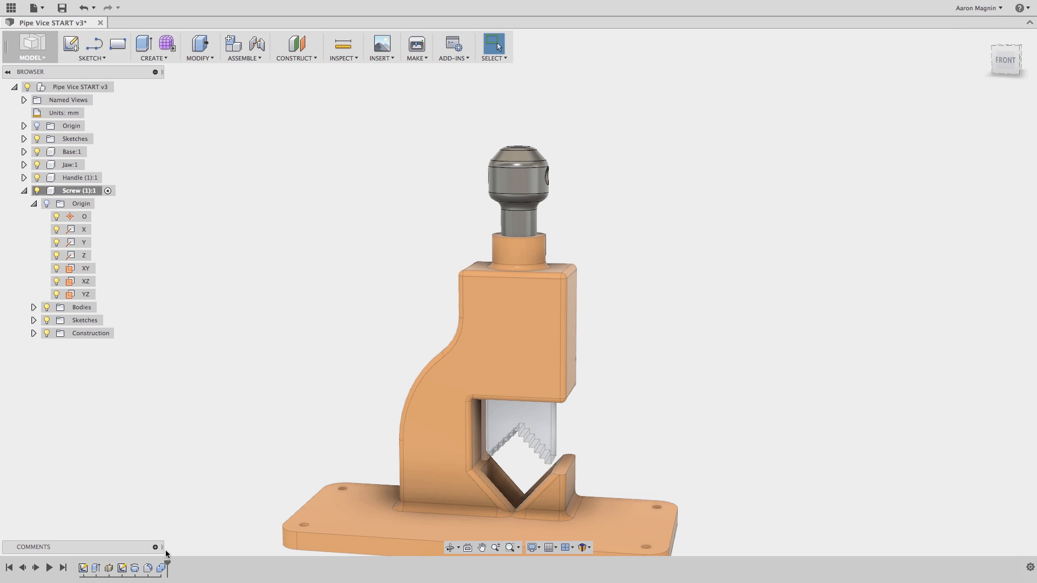
right_click(161, 568)
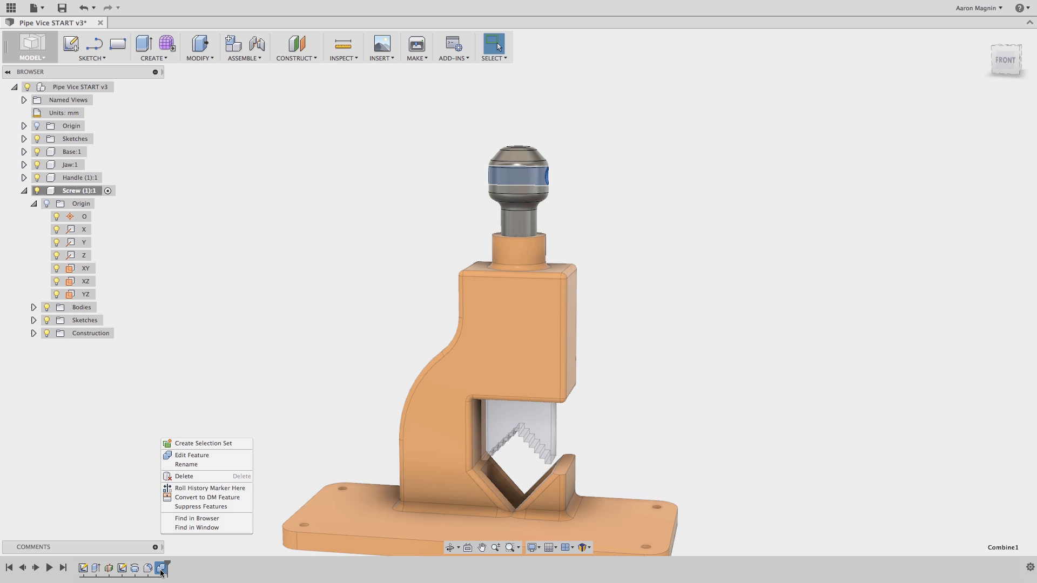
click(192, 456)
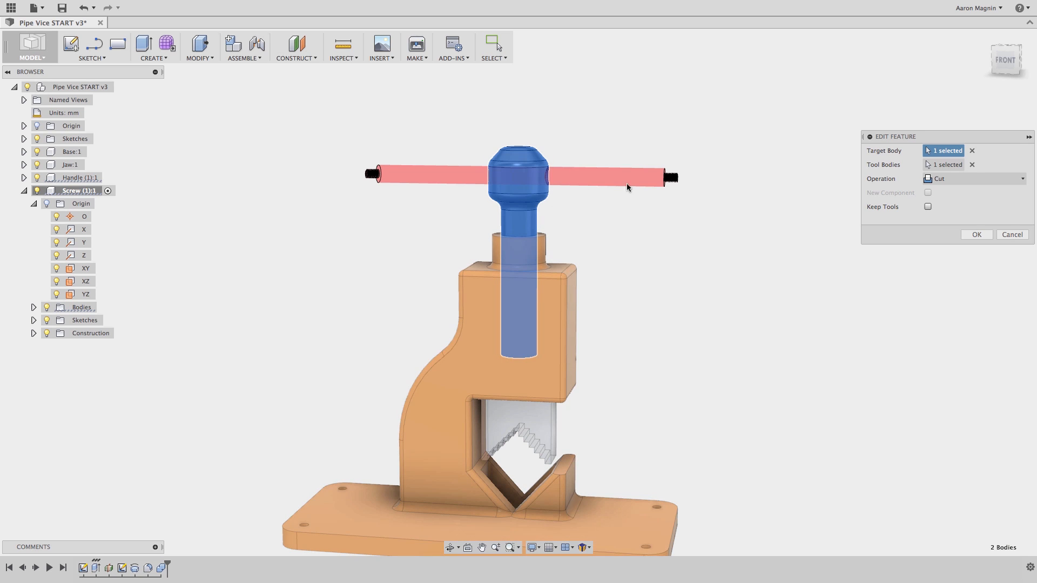
click(928, 207)
click(975, 235)
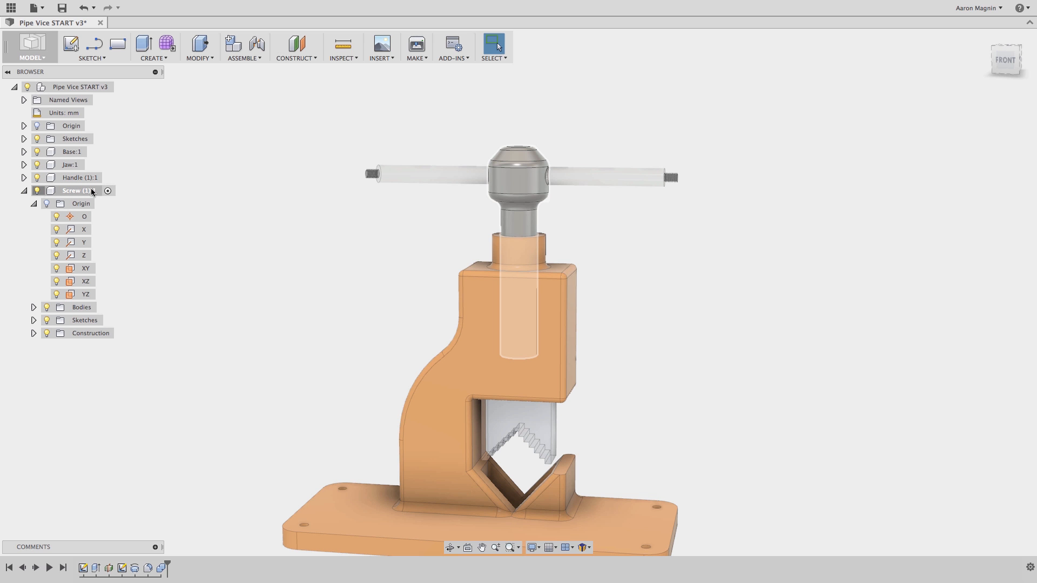
- Activate the top-level component of the pipe vice assembly
click(120, 87)
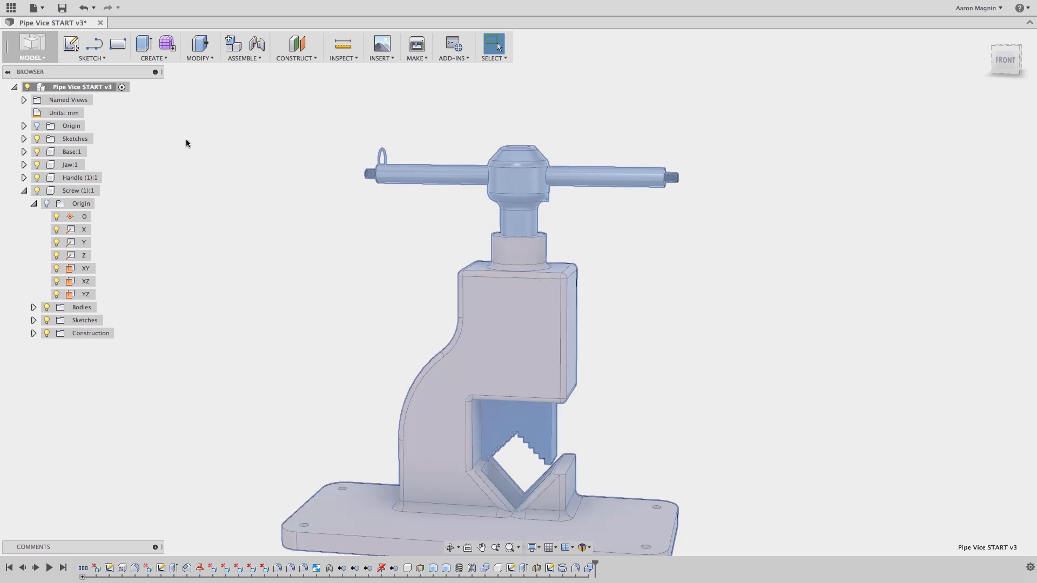
scroll(281, 220, down, 2)
shift+middle_drag(281, 220, 307, 229)
middle_drag(459, 199, 382, 132)
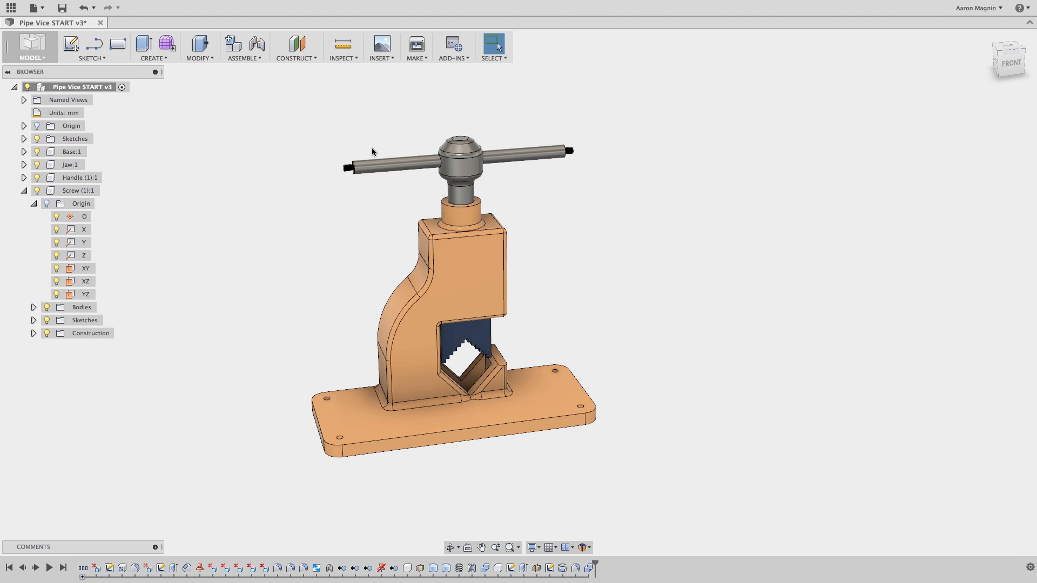
scroll(354, 172, up, 3)
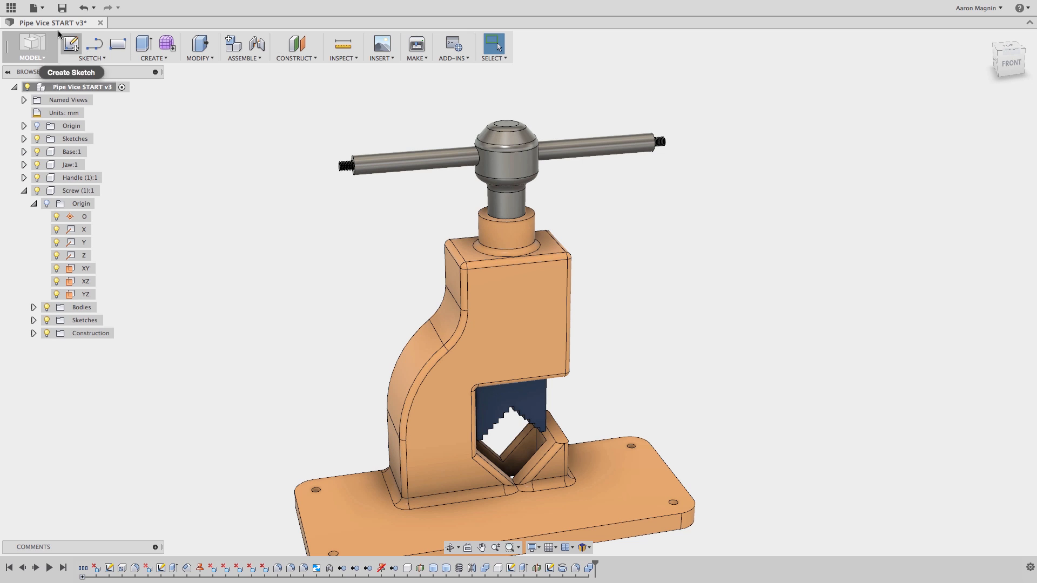
- Insert the Cap design from the project's Basics folder into the current design
click(12, 8)
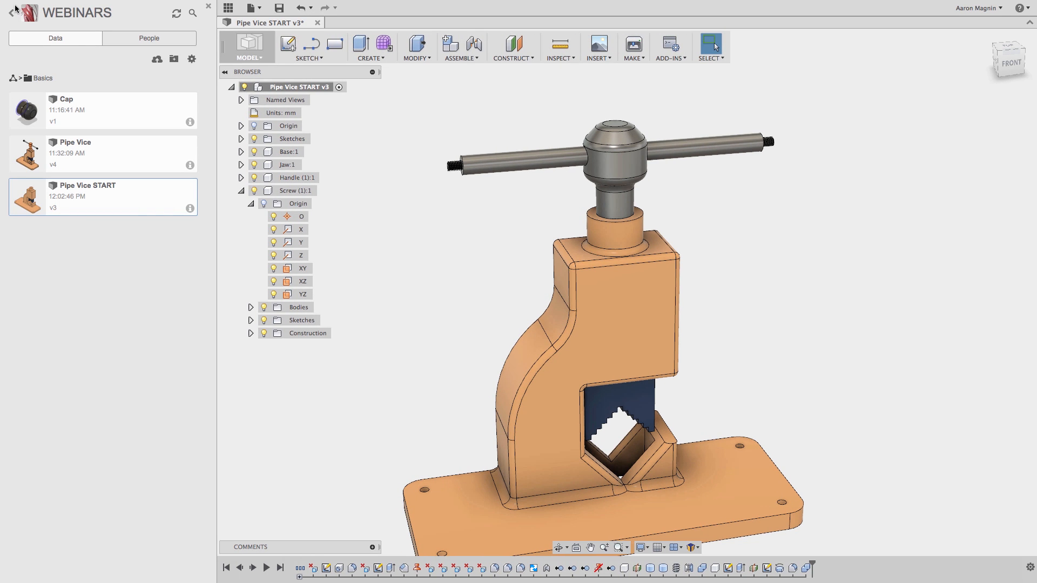
click(95, 115)
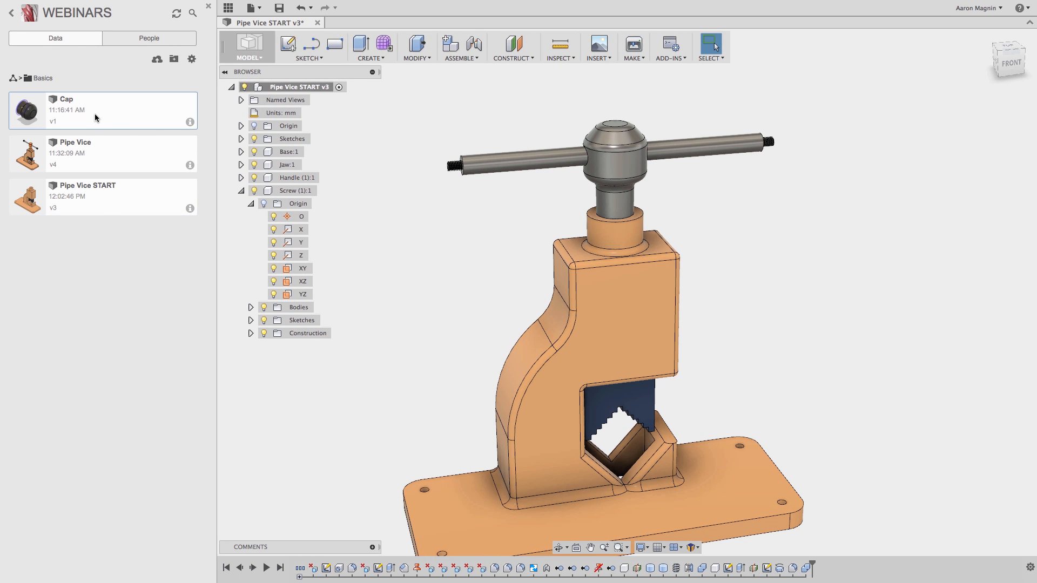
right_click(96, 117)
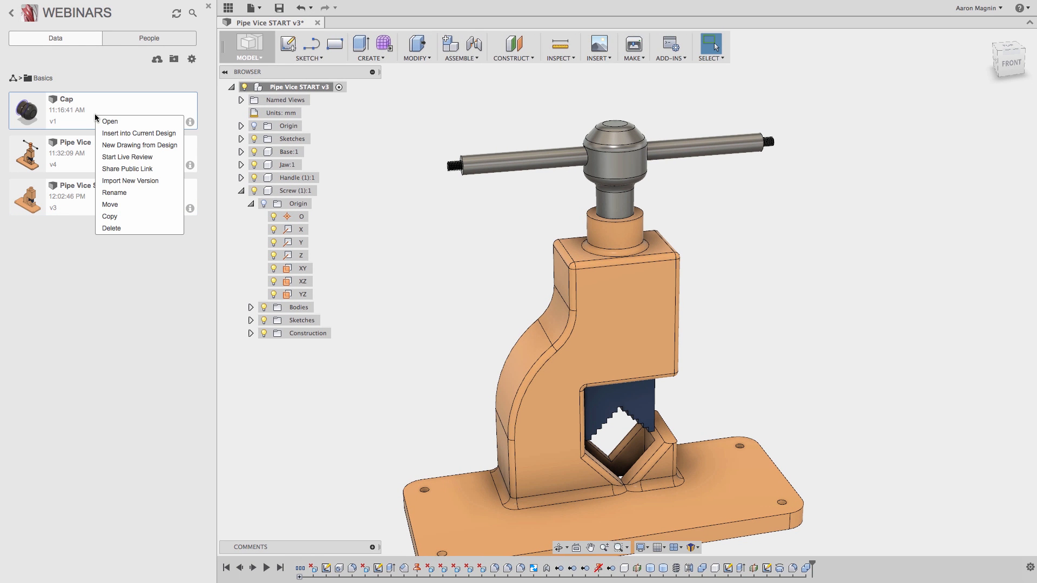
click(117, 134)
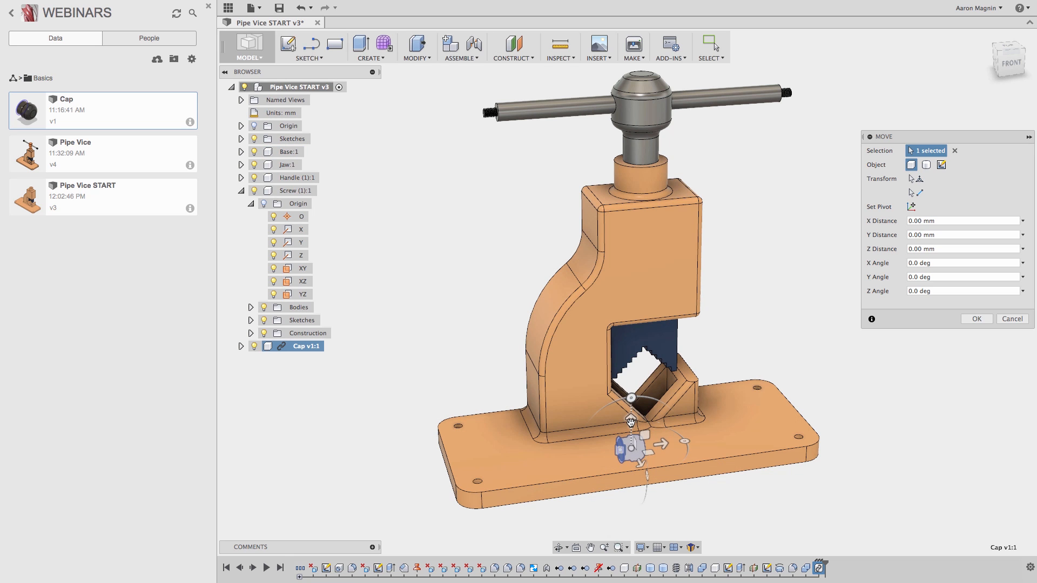
- Move the inserted cap up beside the handle's threaded end, with an X distance of about 118 mm, and hide the project files
drag(631, 422, 823, 185)
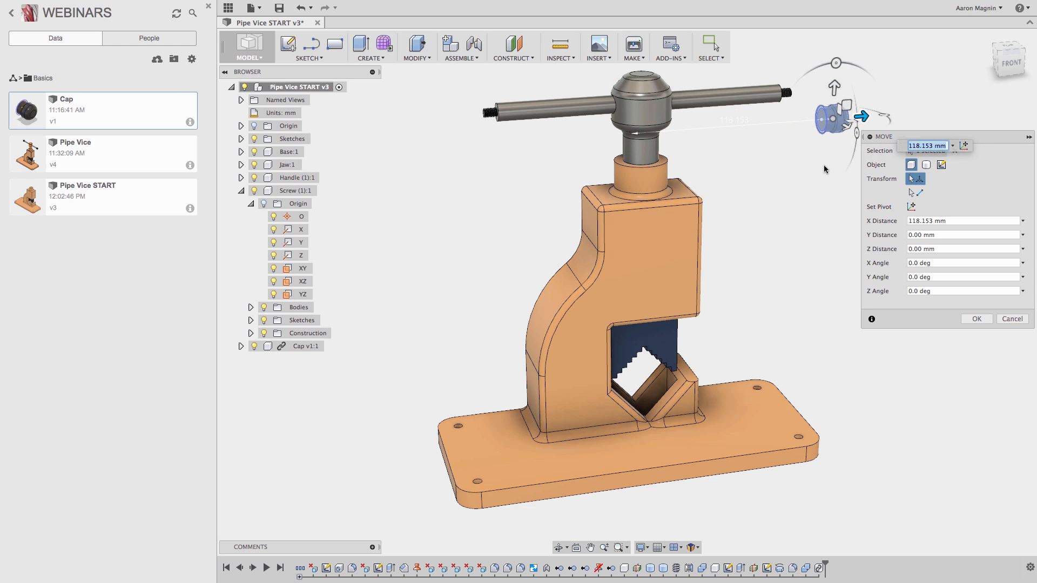
middle_drag(823, 166, 768, 227)
scroll(774, 162, up, 1)
scroll(781, 151, up, 3)
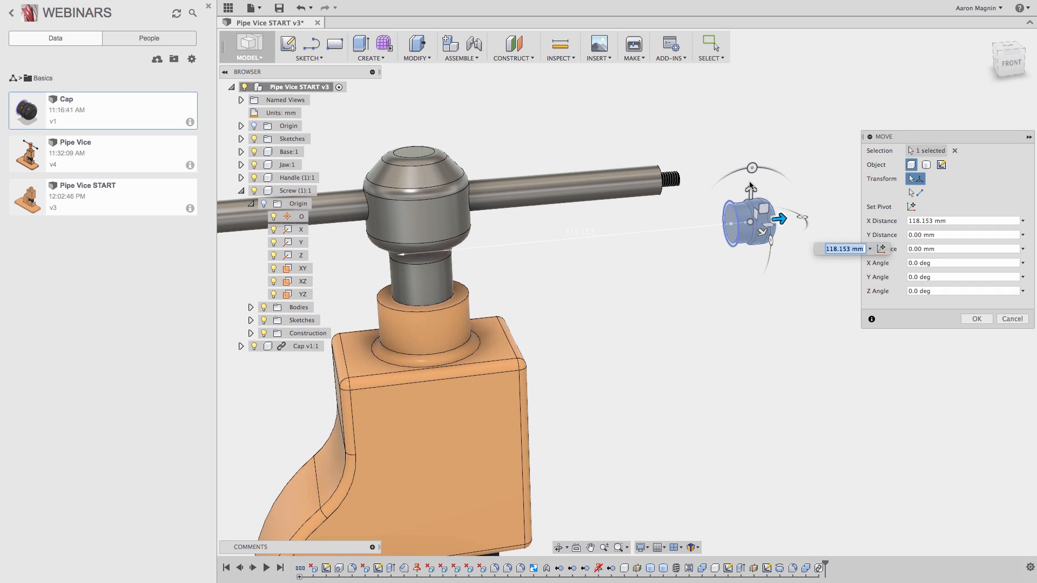
key(Return)
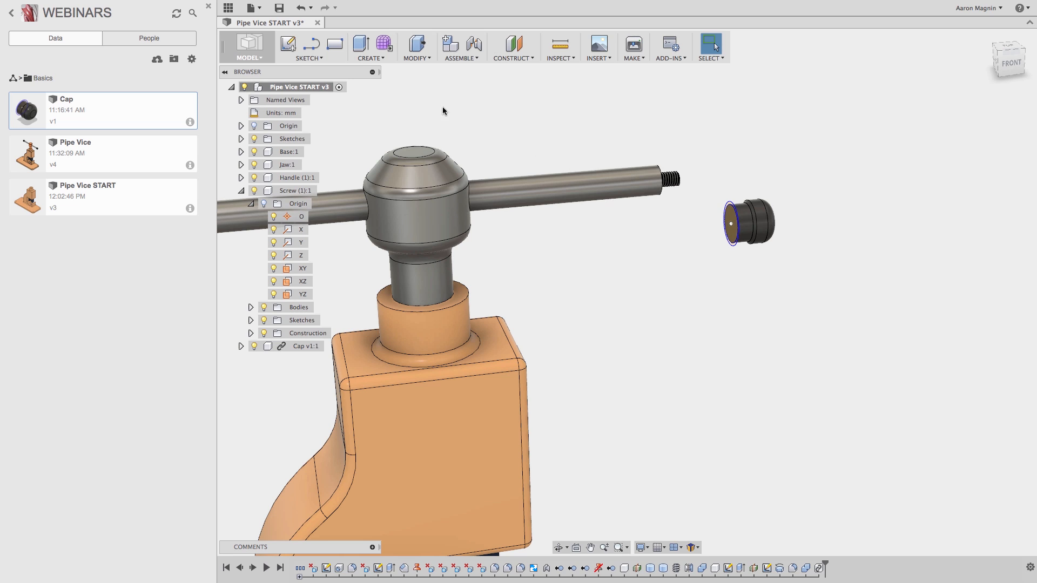
click(209, 7)
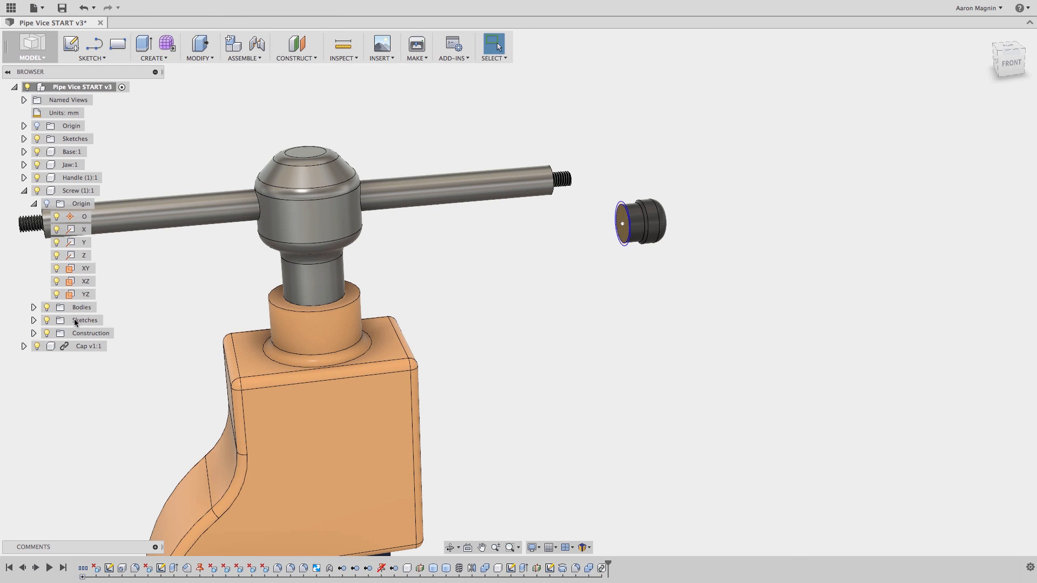
- Break the link between the inserted cap component and its source design
click(66, 345)
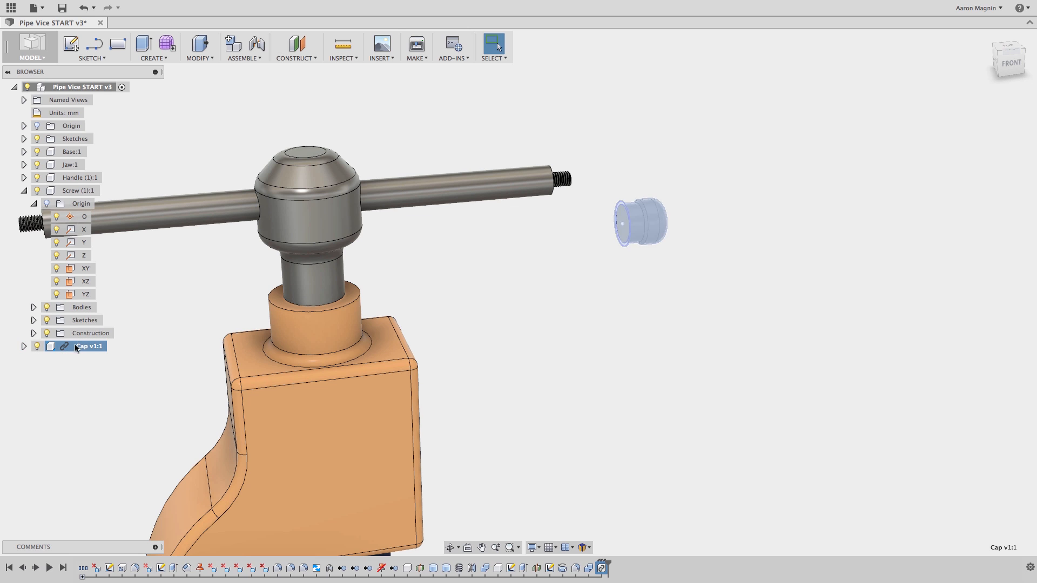
right_click(69, 347)
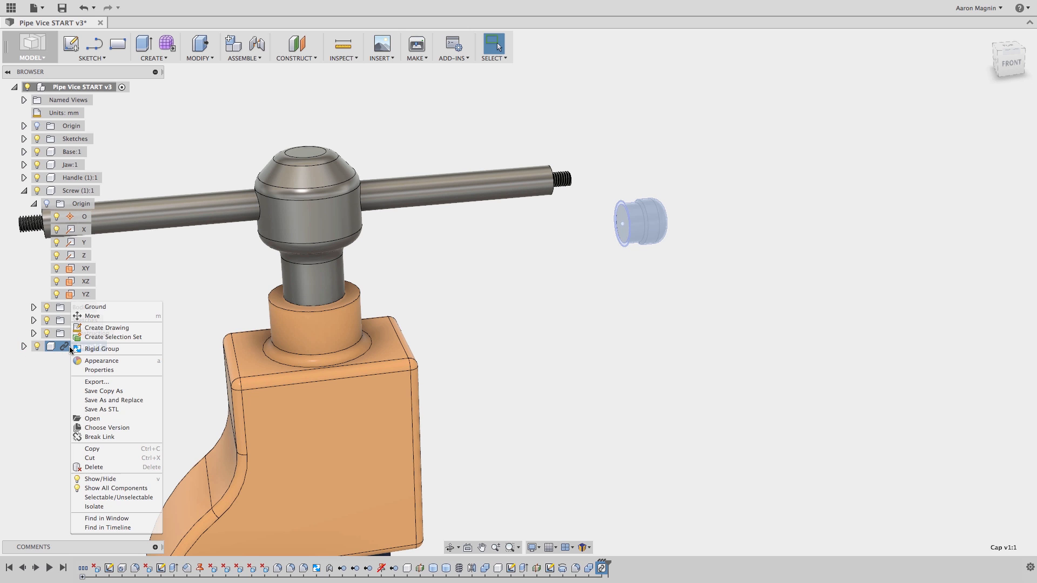
click(49, 365)
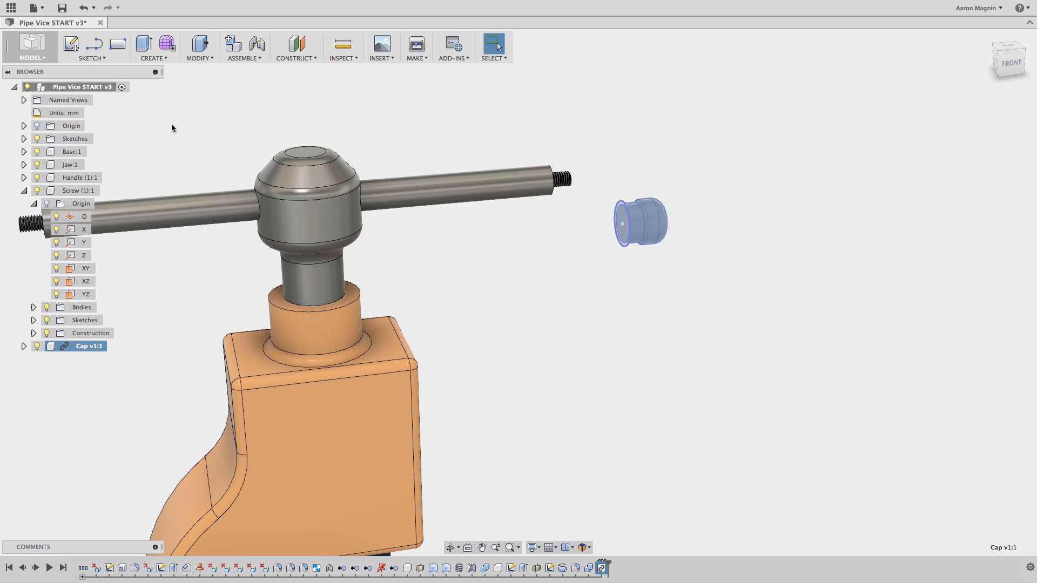
click(648, 310)
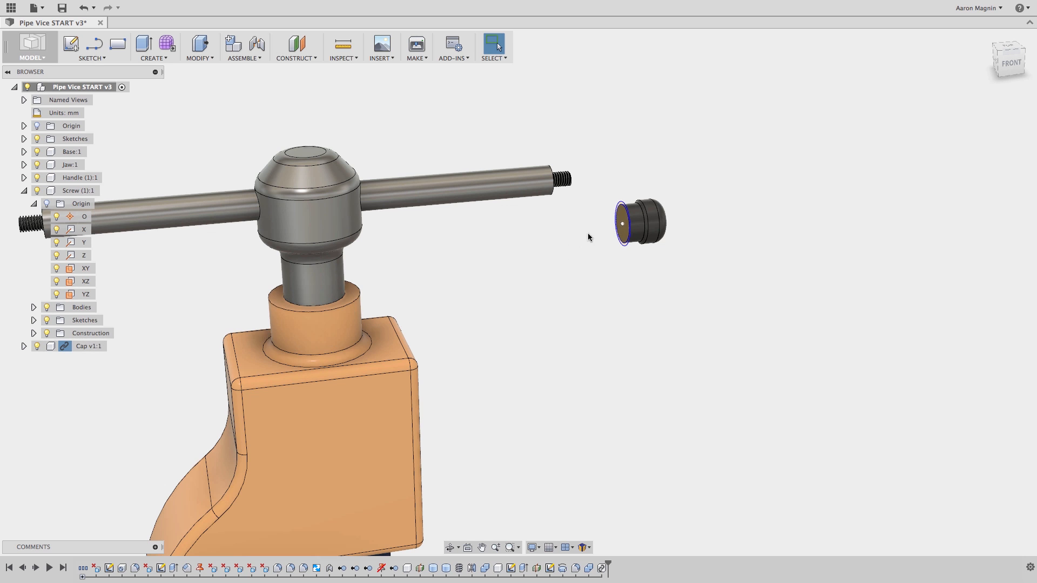
scroll(621, 221, up, 5)
scroll(624, 220, up, 2)
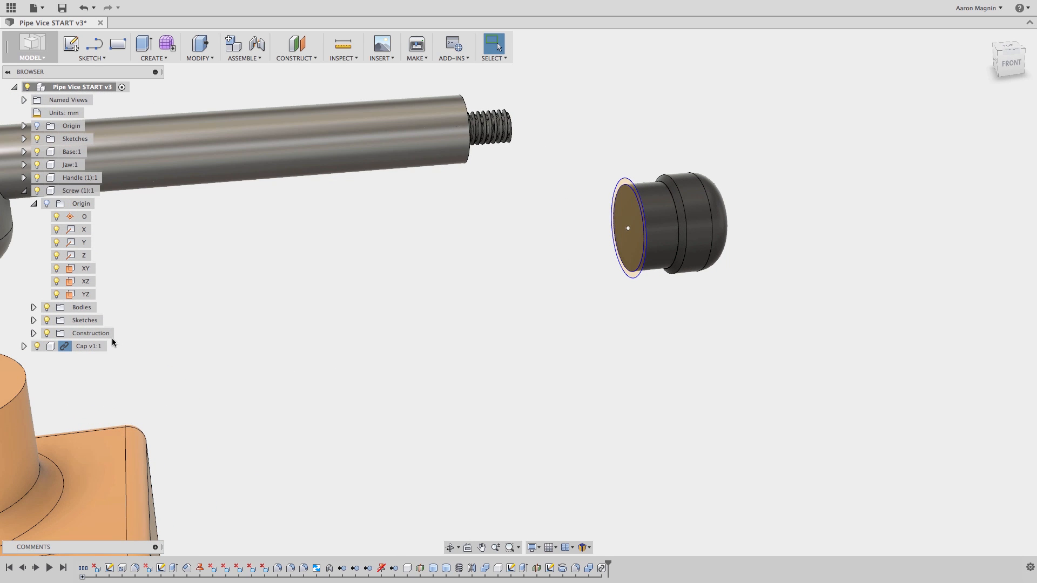
right_click(87, 347)
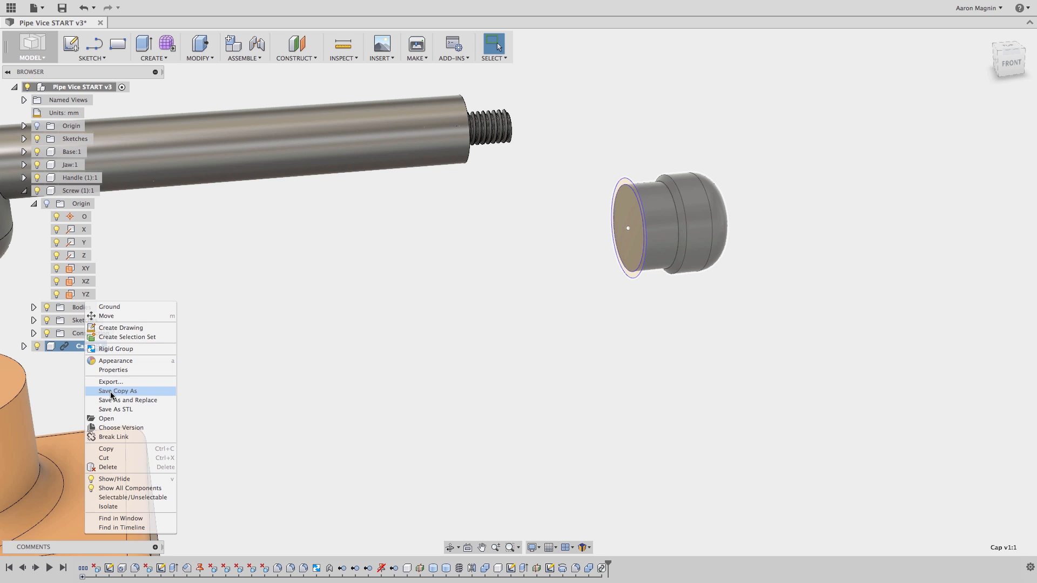
click(115, 437)
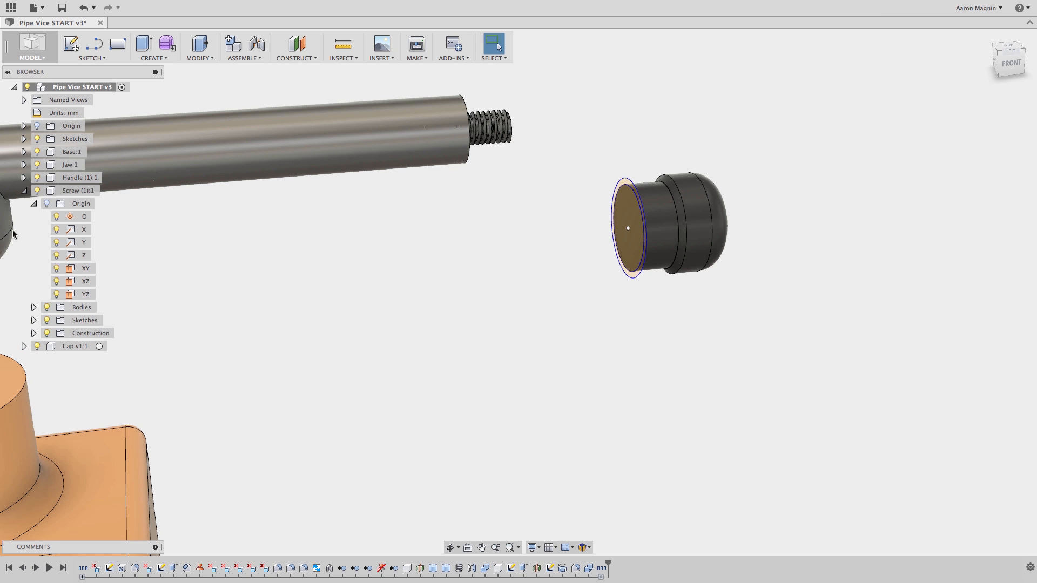
- Collapse the screw component's contents and hide the cap component's sketches
click(24, 191)
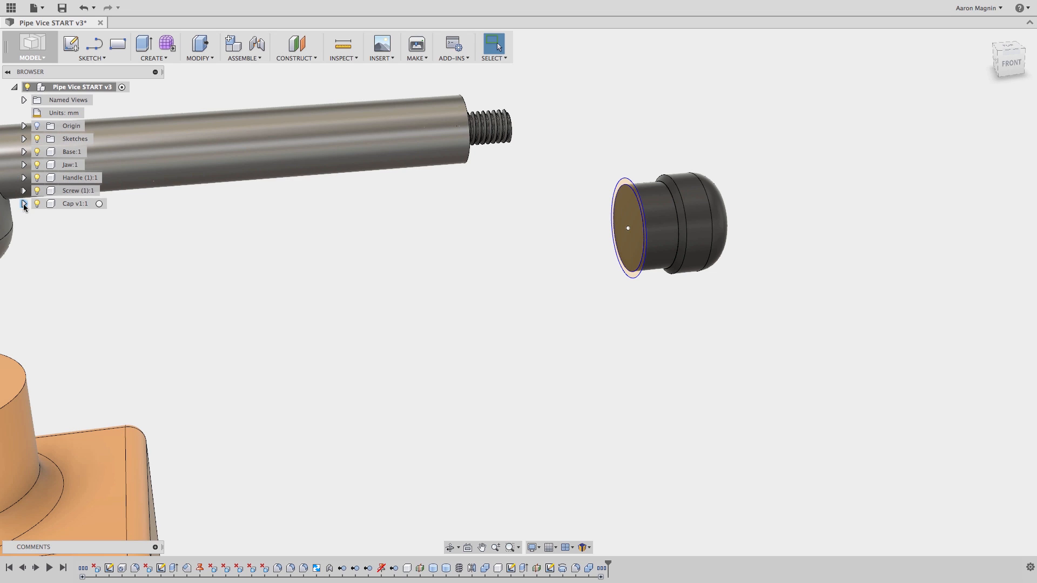
click(24, 204)
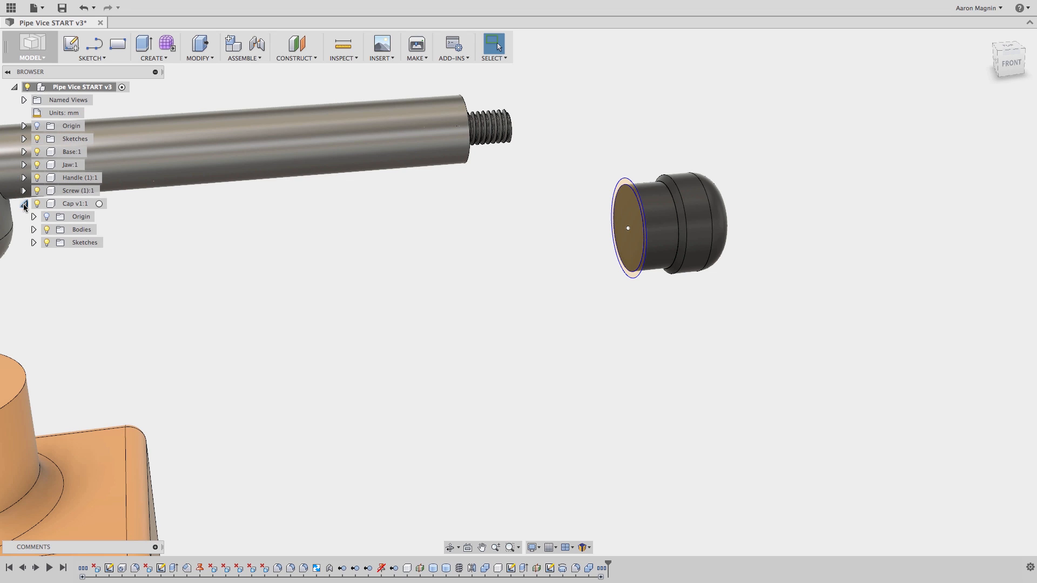
click(46, 243)
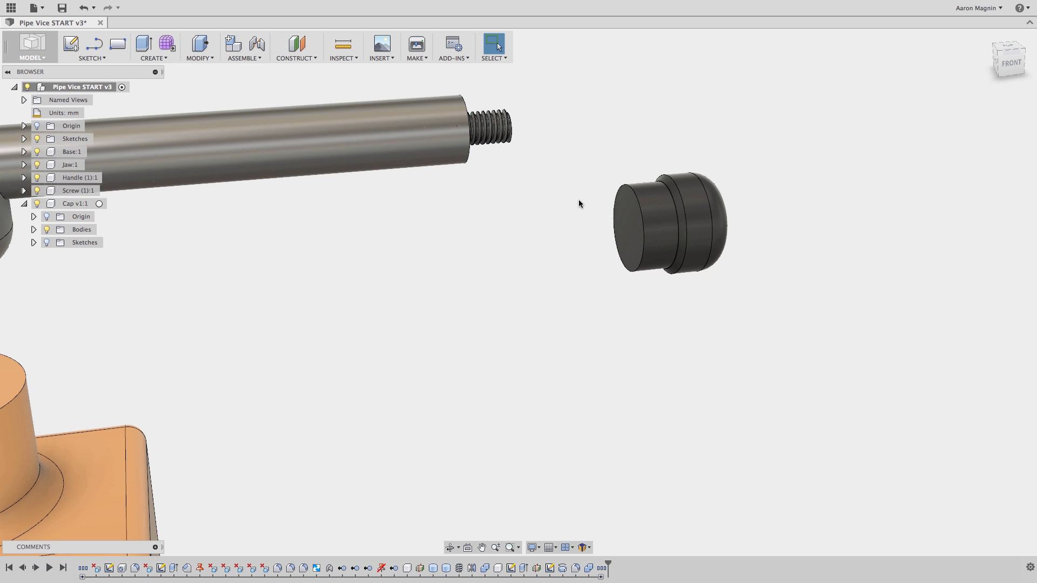
- Create a joint from the center of the cap's flat end face to the circular shoulder edge at the handle's threaded end
click(256, 61)
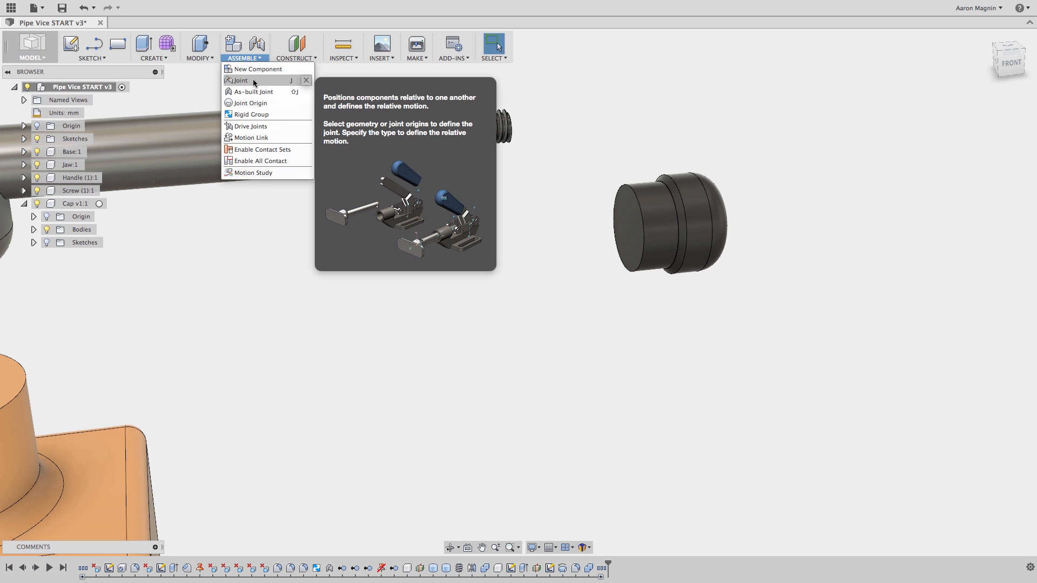
click(253, 81)
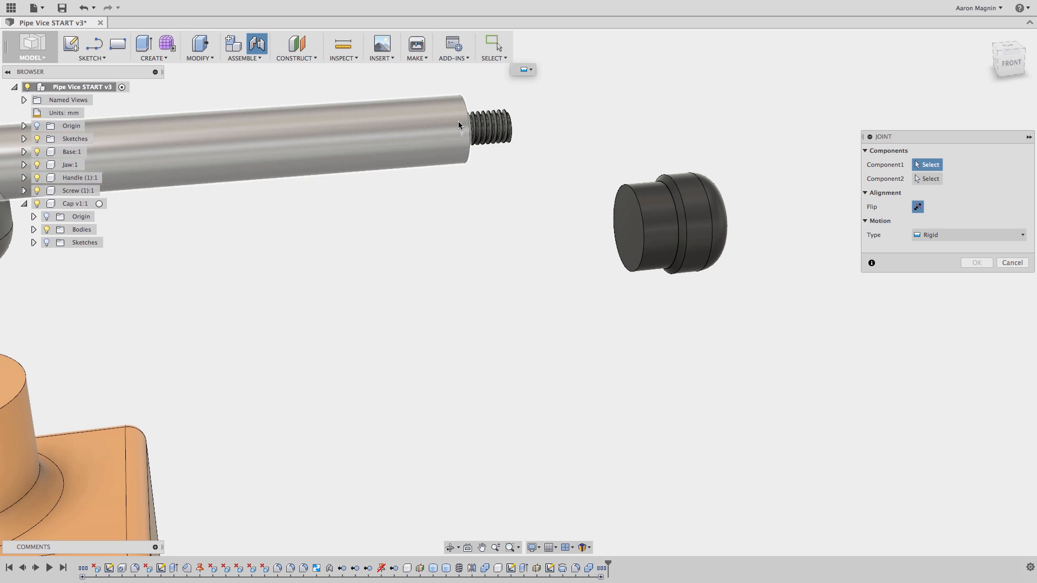
click(628, 225)
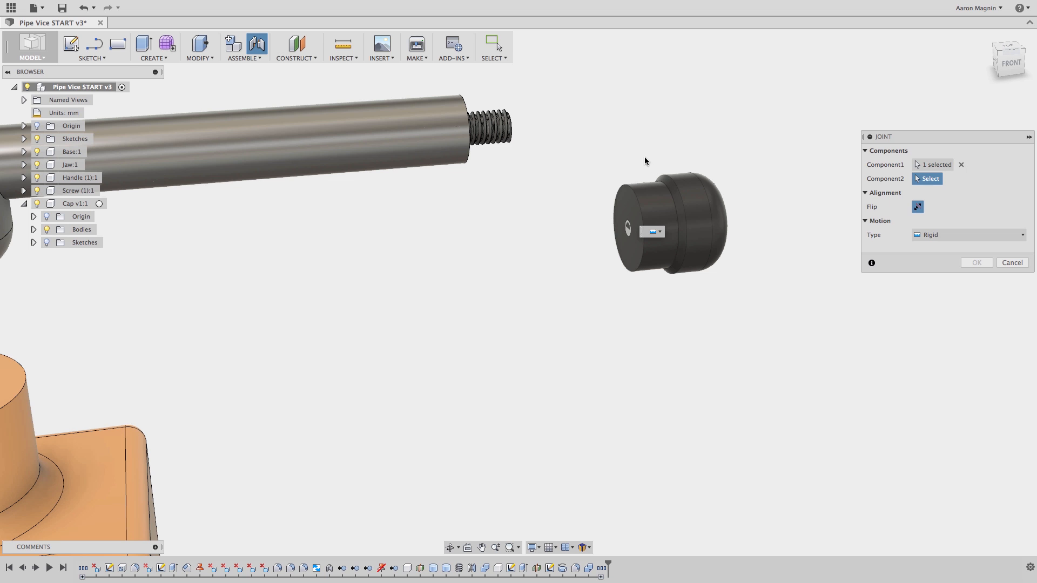
shift+middle_drag(646, 162, 542, 149)
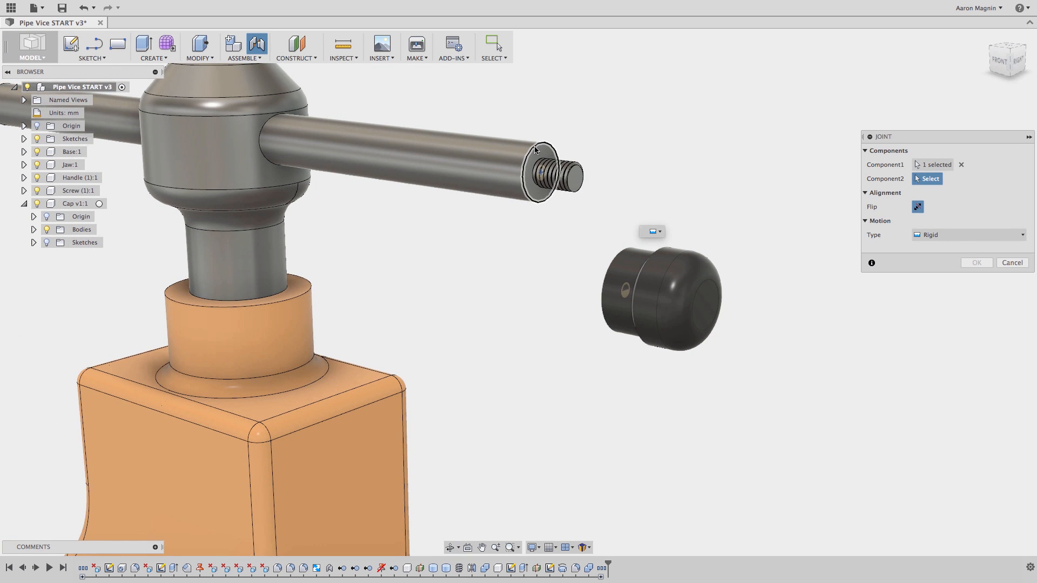
scroll(539, 150, up, 3)
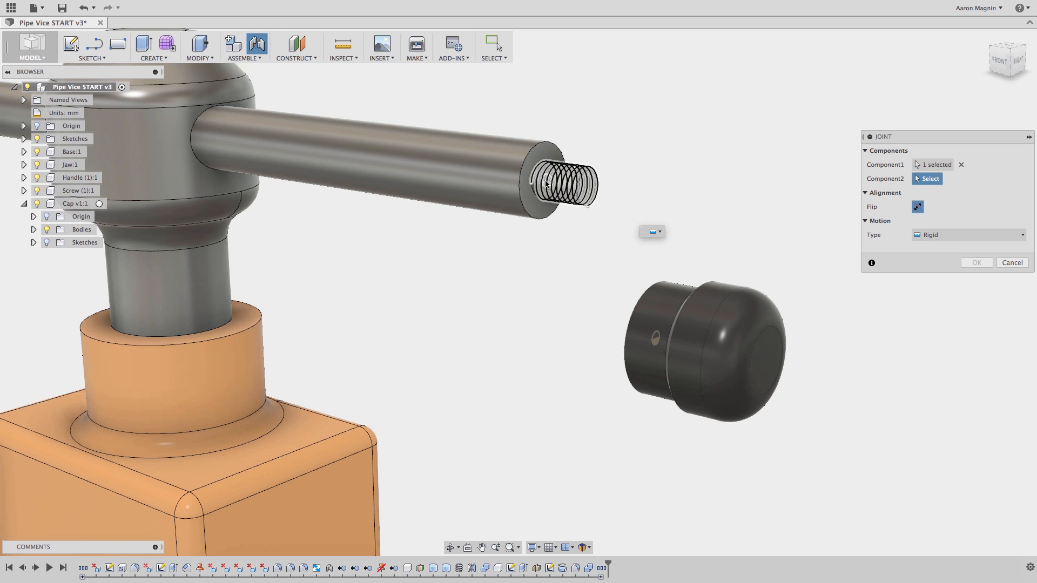
click(537, 147)
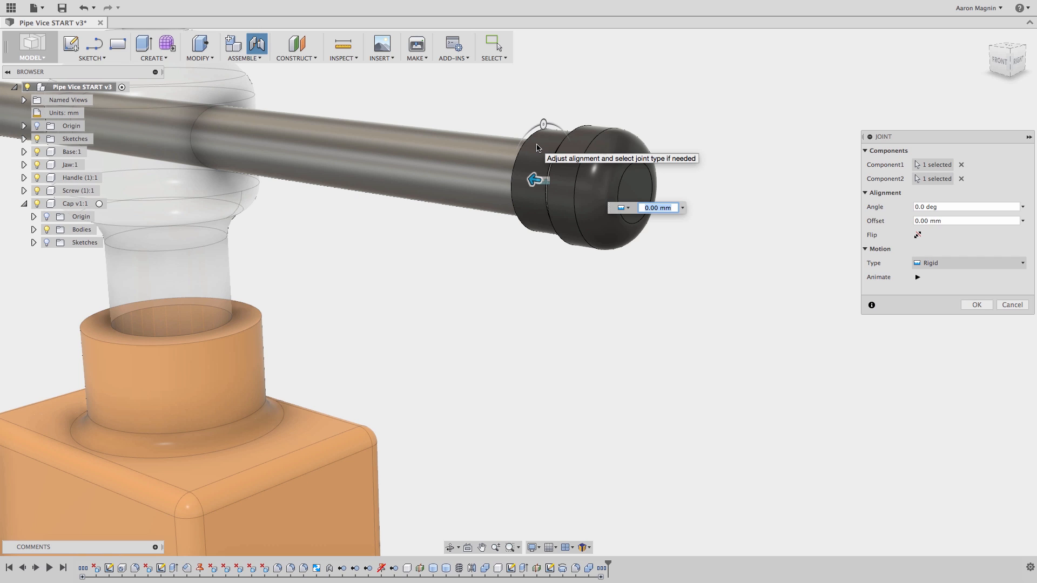
- Set the cap joint's motion type to Rigid with a 0 mm offset and finish the joint
click(956, 265)
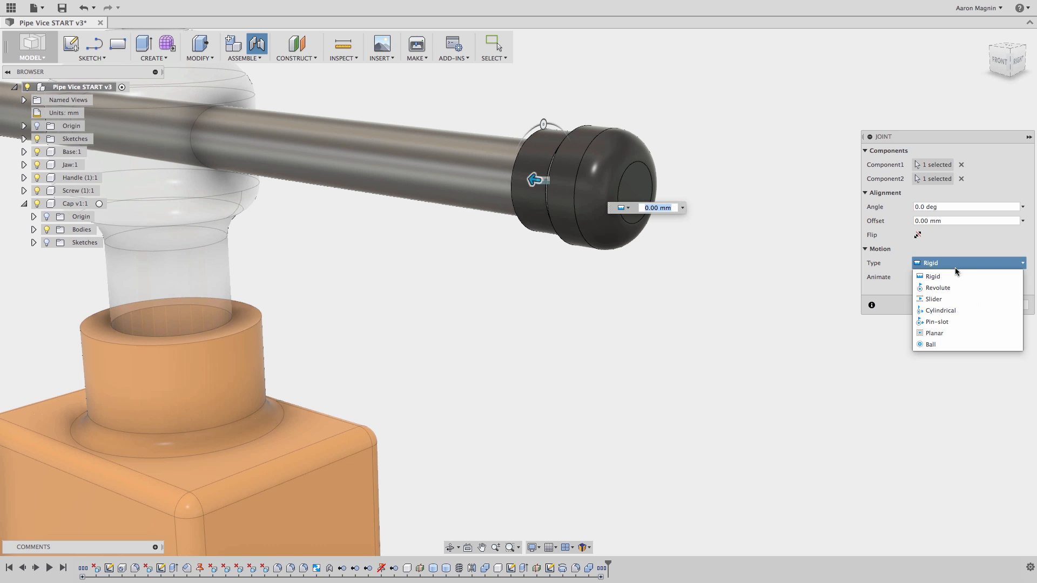
click(951, 298)
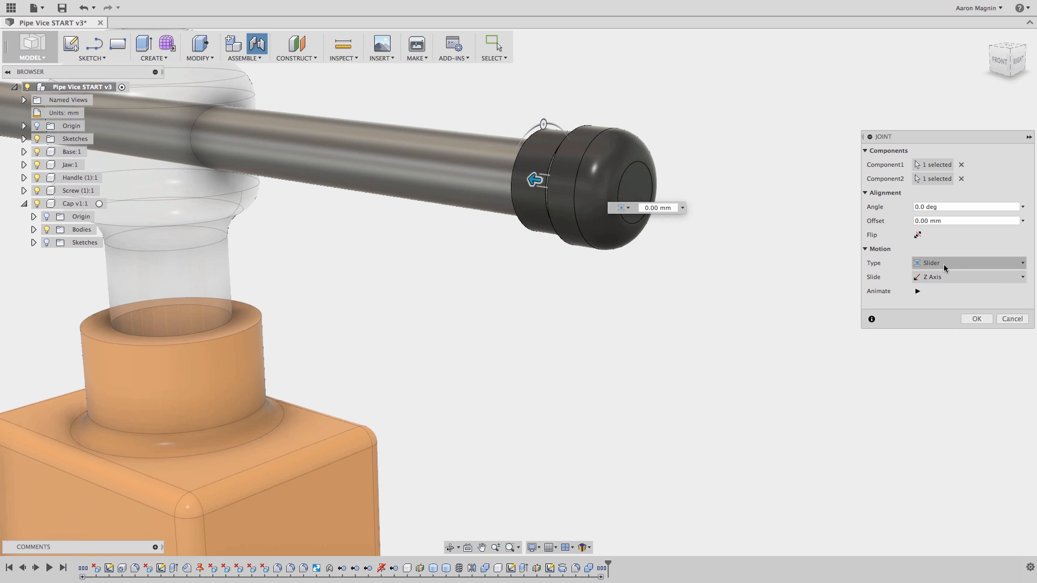
click(944, 264)
click(944, 277)
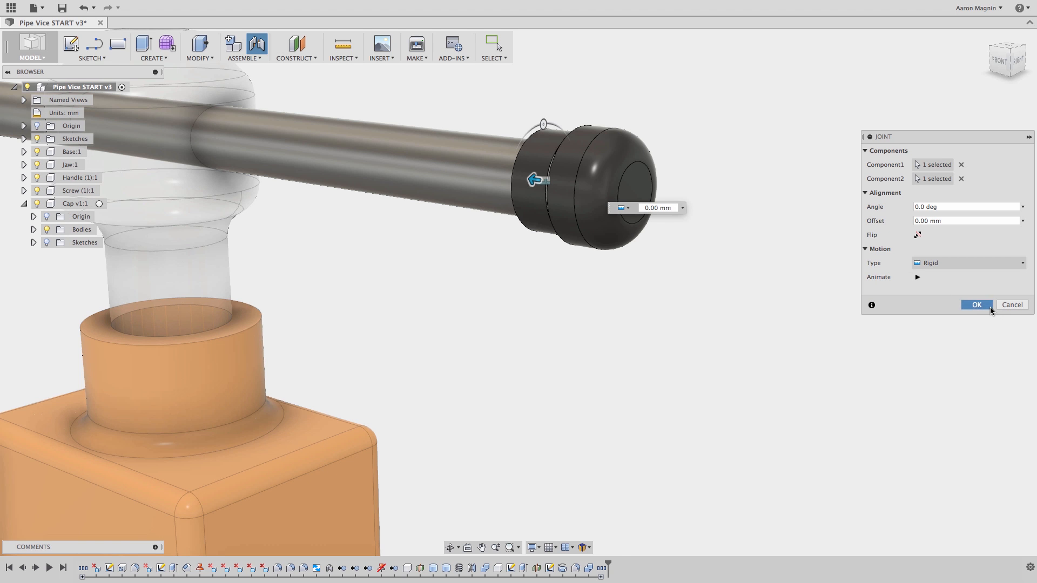
click(976, 305)
- Combine with the Cut operation, using the cap as target body and the handle as tool body, and keep the tool
shift+middle_drag(648, 281, 666, 268)
middle_drag(521, 312, 538, 311)
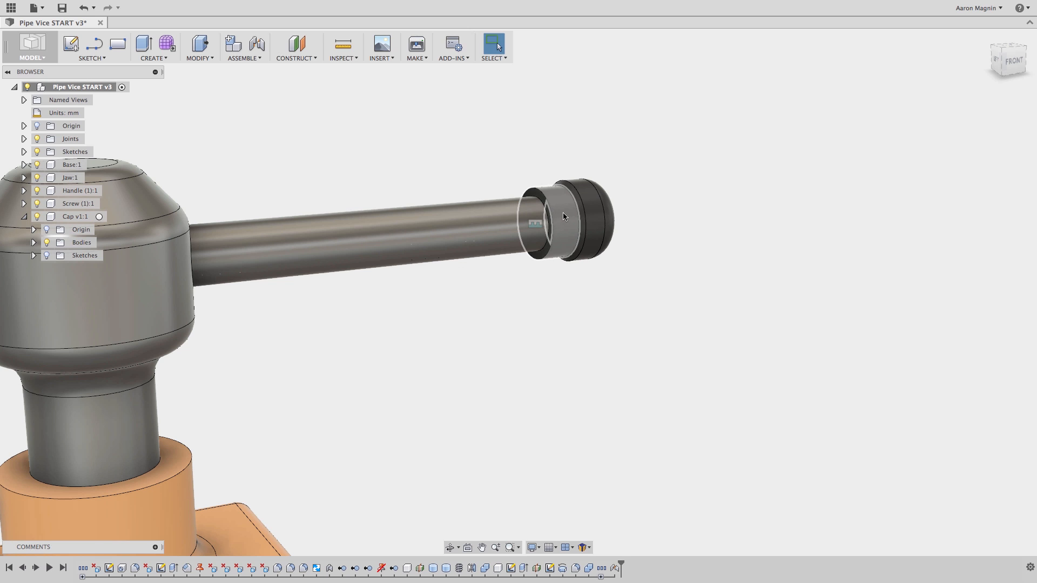
text(s)
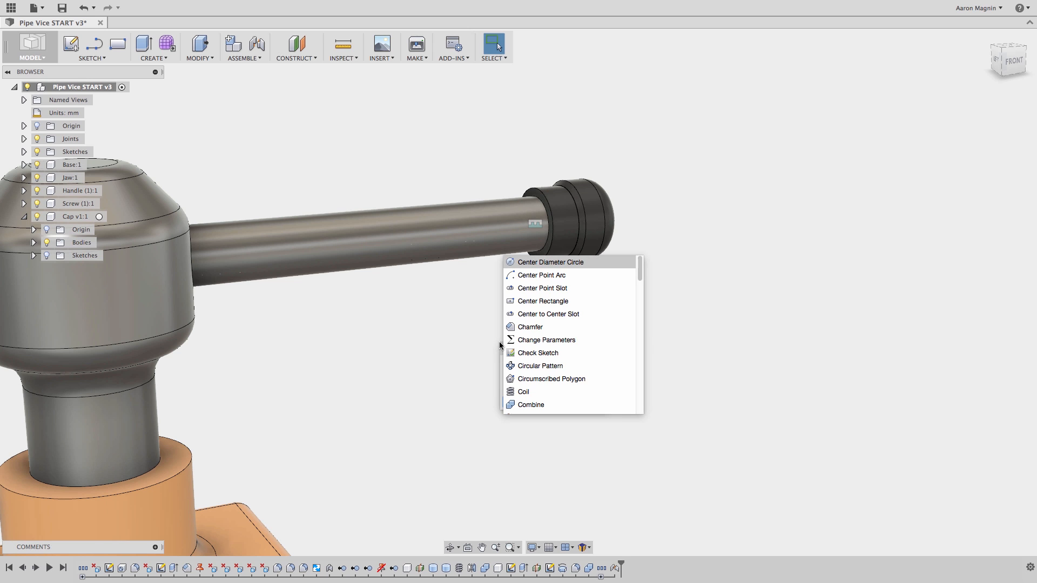
text(comb)
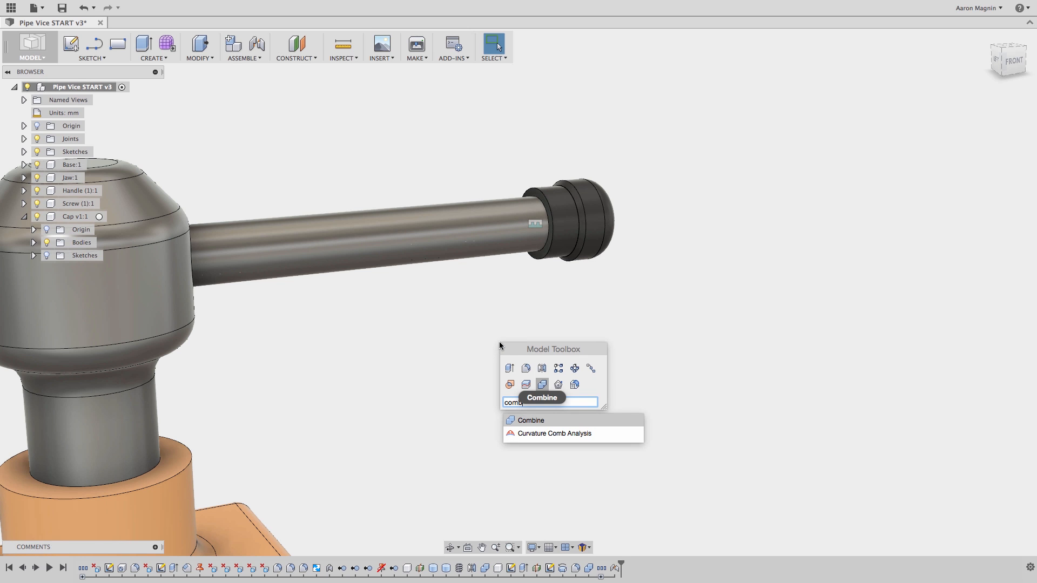
click(542, 384)
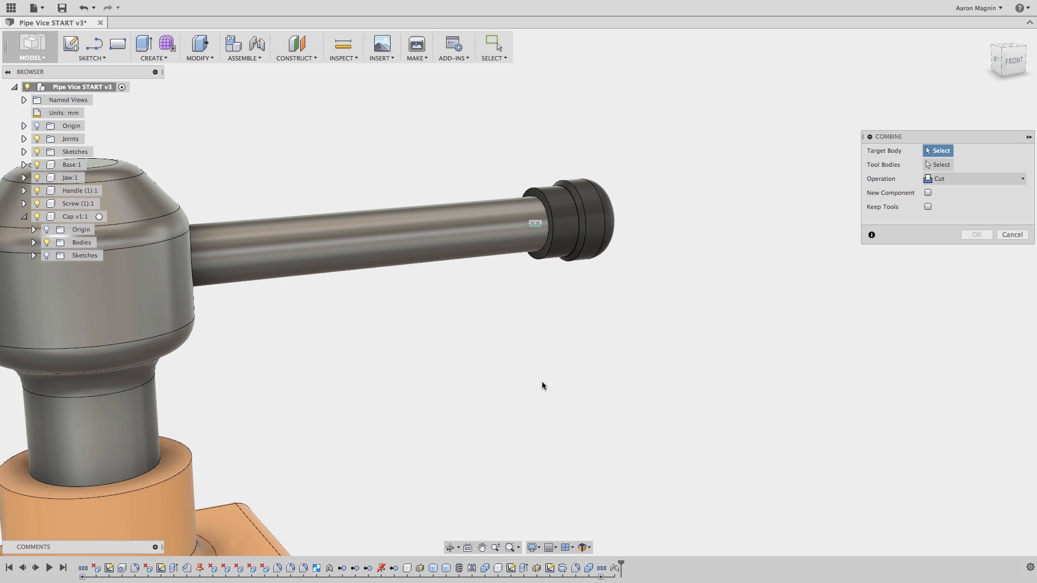
click(587, 213)
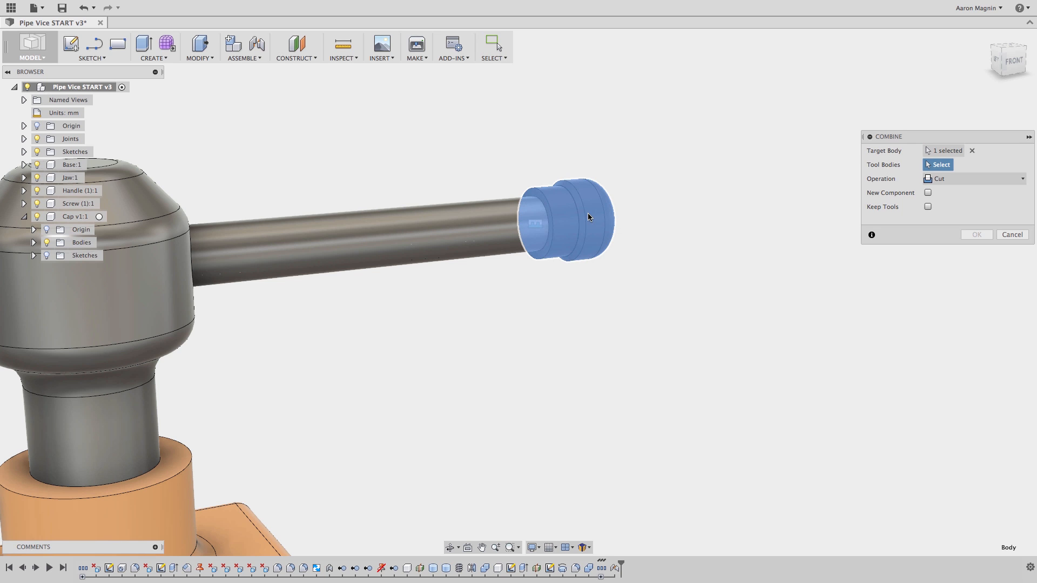
click(526, 220)
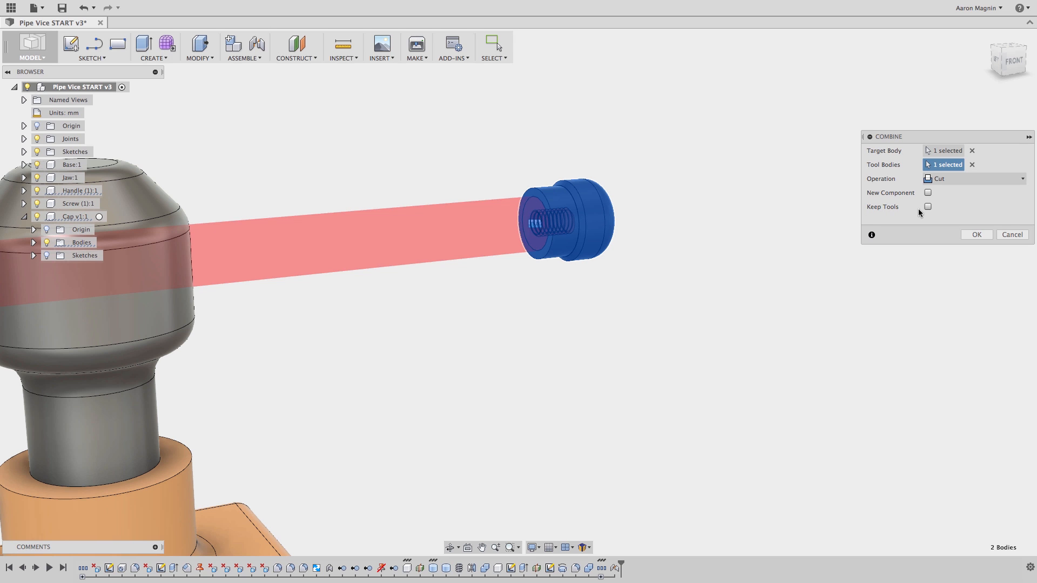
click(976, 235)
- Hide the handle body, examine the threaded hole cut into the cap, and show the handle again
right_click(468, 220)
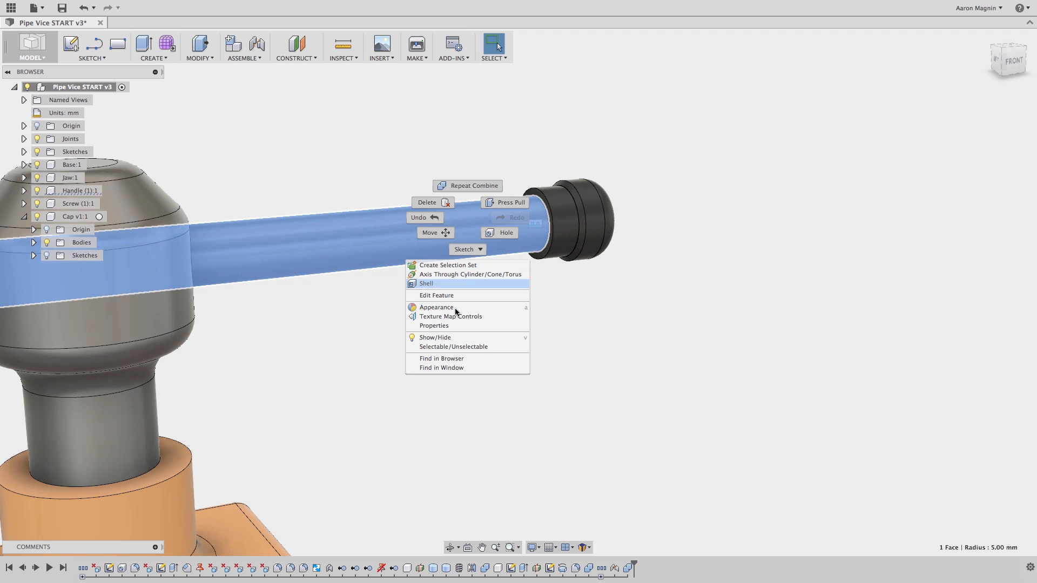
click(446, 338)
scroll(543, 216, up, 5)
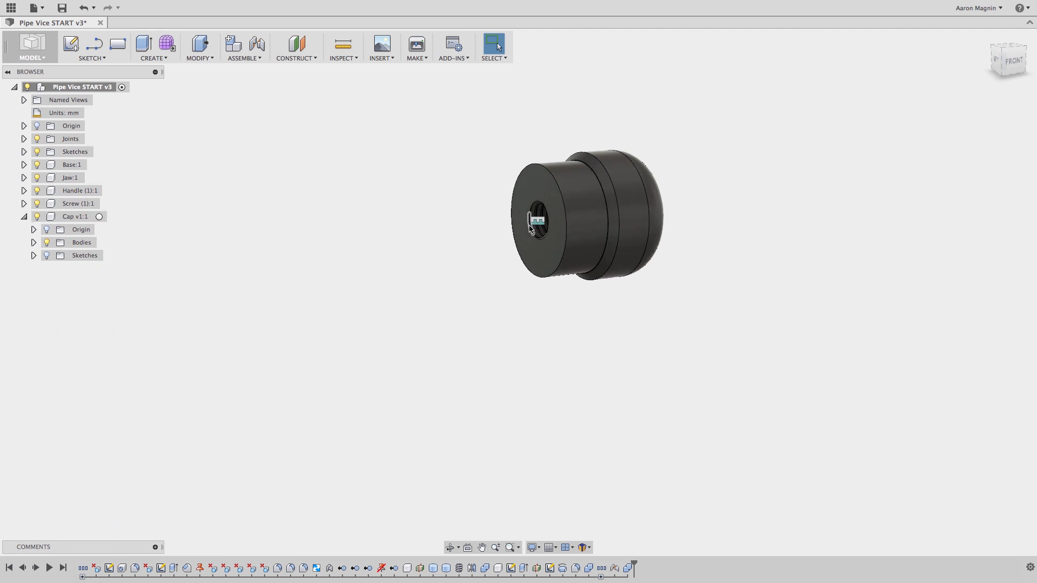
shift+middle_drag(542, 215, 393, 208)
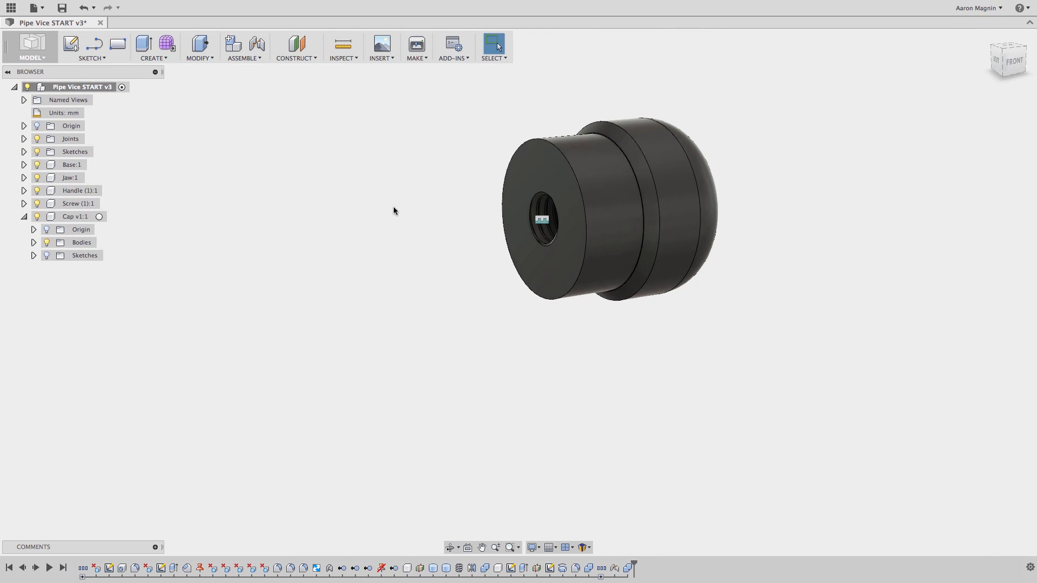
scroll(393, 207, down, 5)
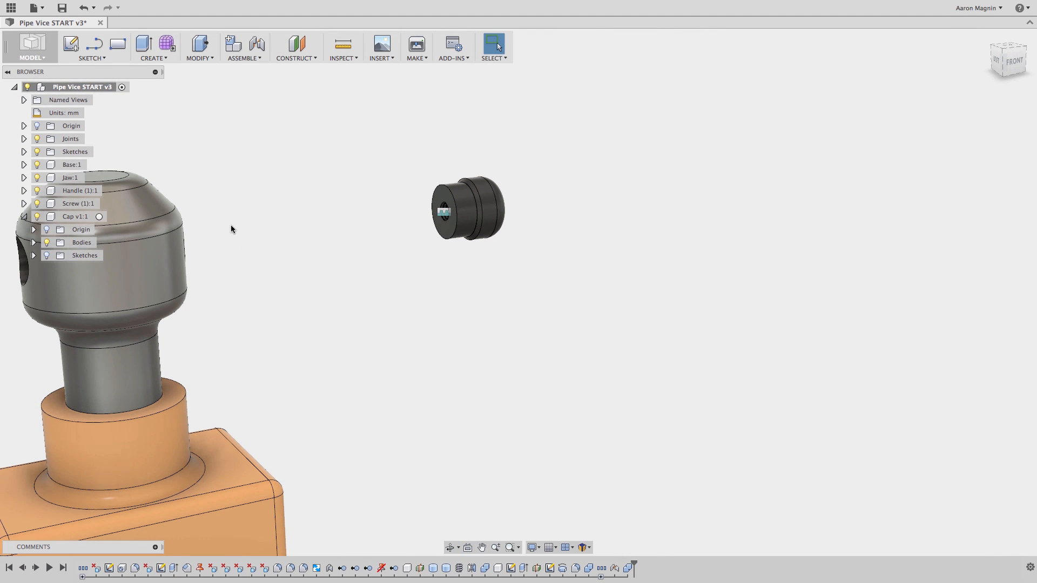
scroll(230, 225, down, 3)
shift+middle_drag(230, 225, 749, 197)
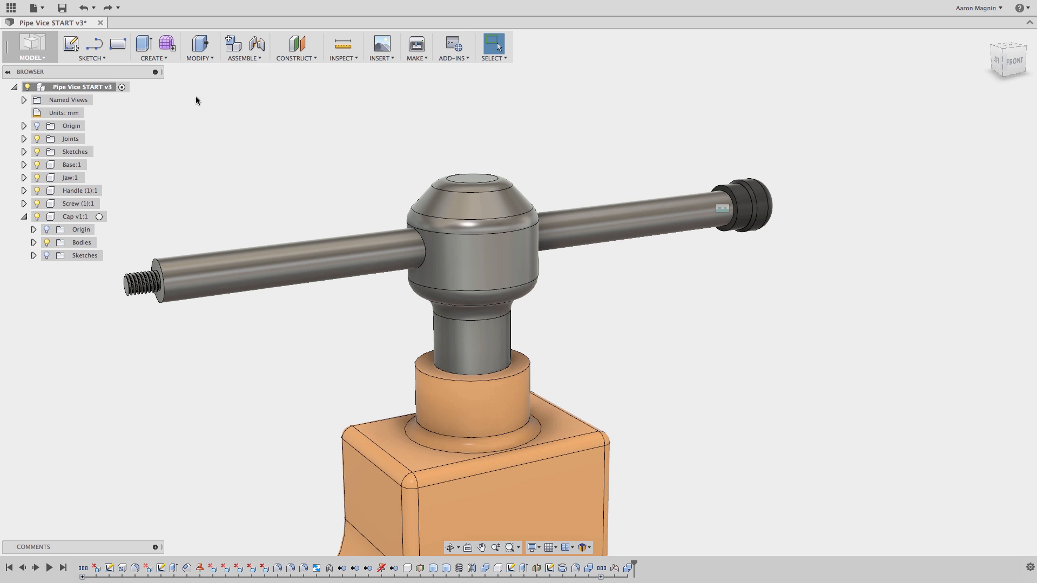
- Mirror the cap component to the handle's opposite end about the handle's construction plane Plane1, using the Components pattern type
click(159, 58)
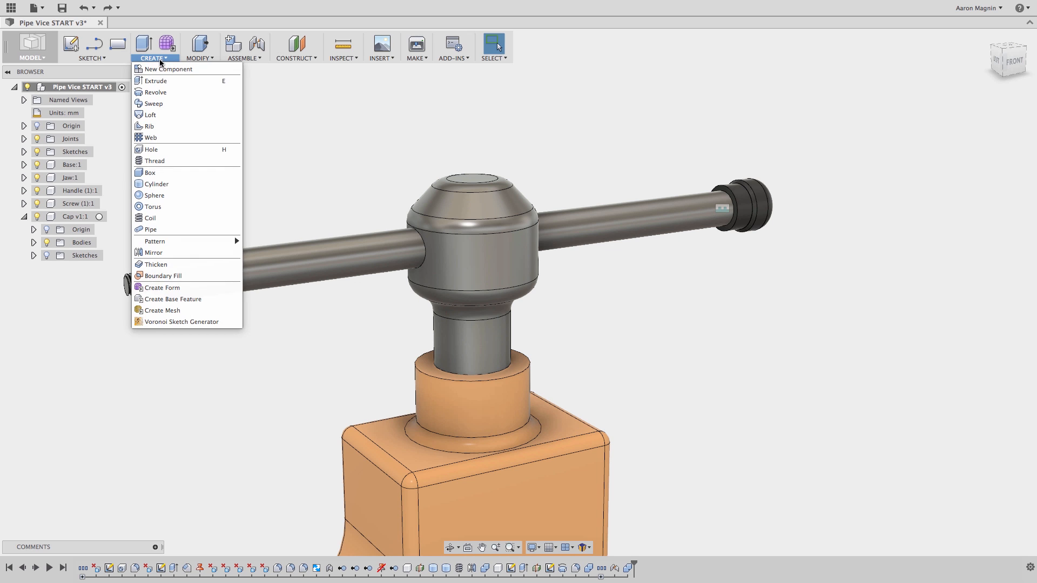
click(173, 252)
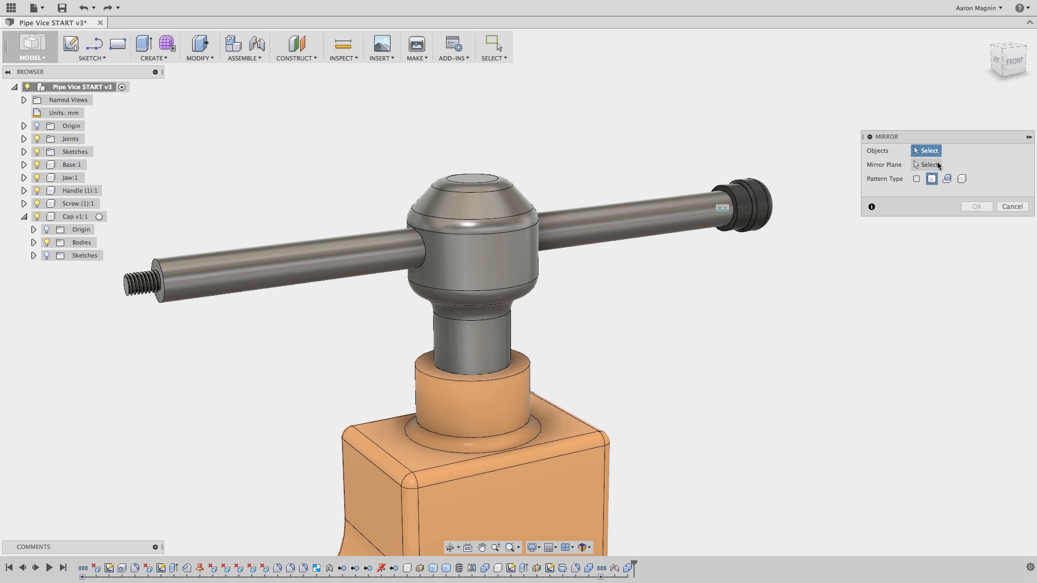
click(766, 200)
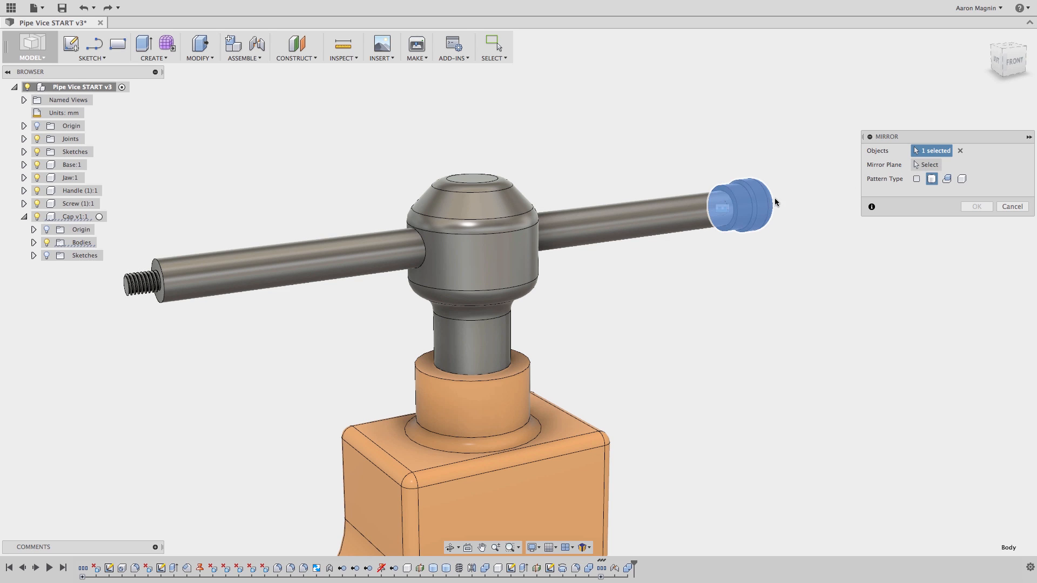
click(962, 180)
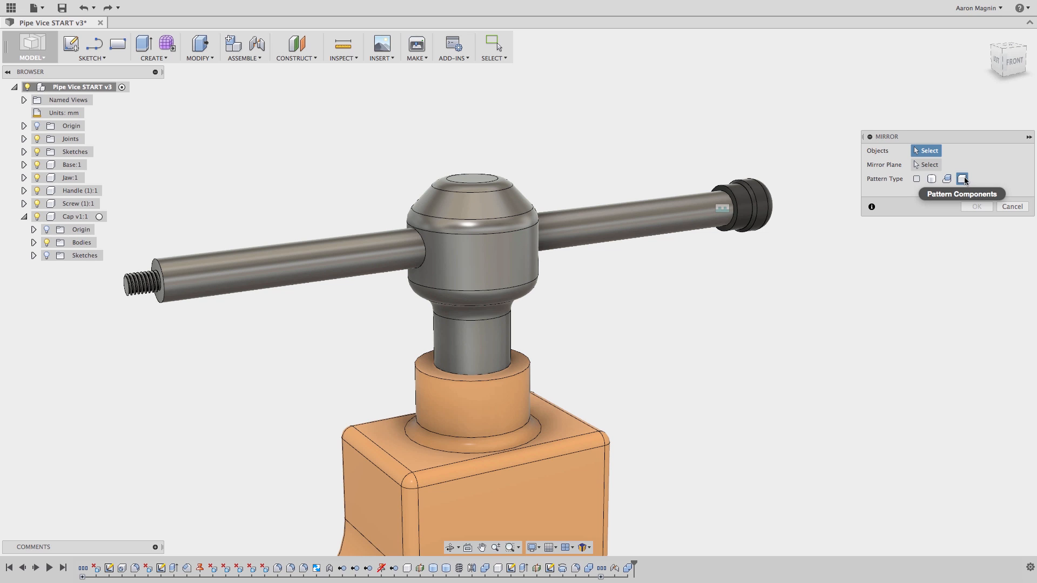
click(760, 200)
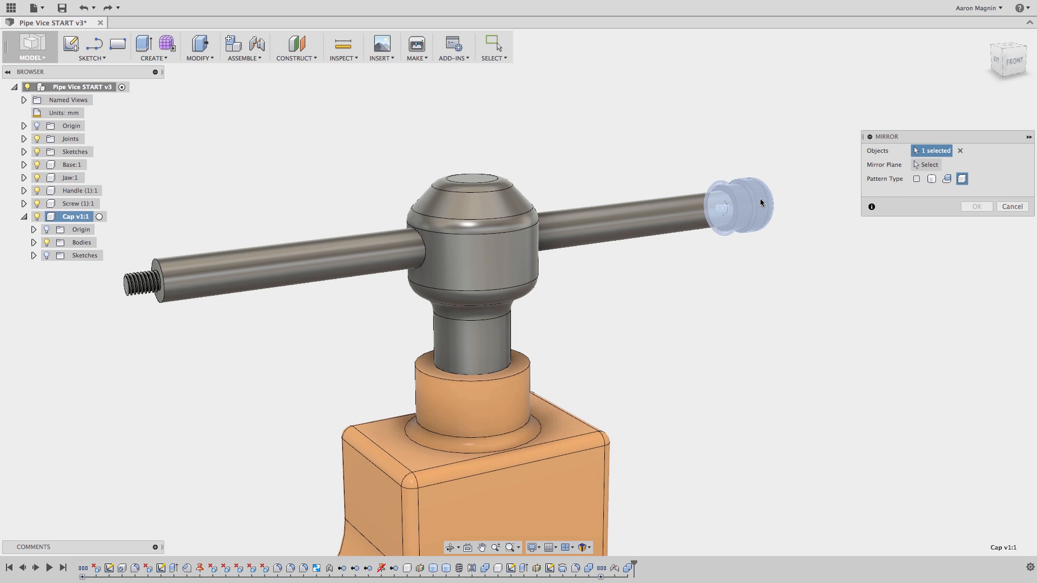
click(925, 164)
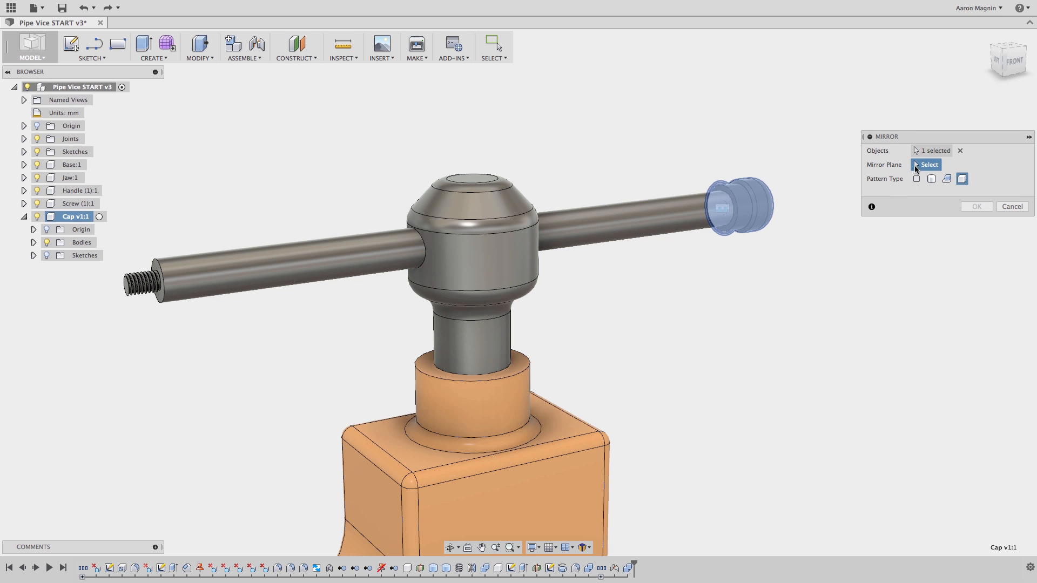
click(24, 192)
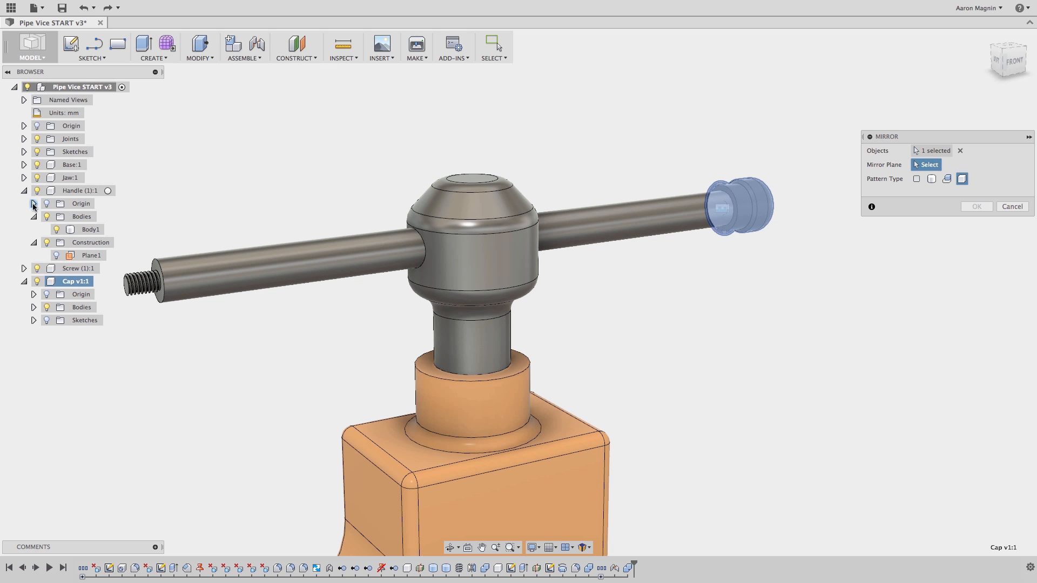
click(90, 257)
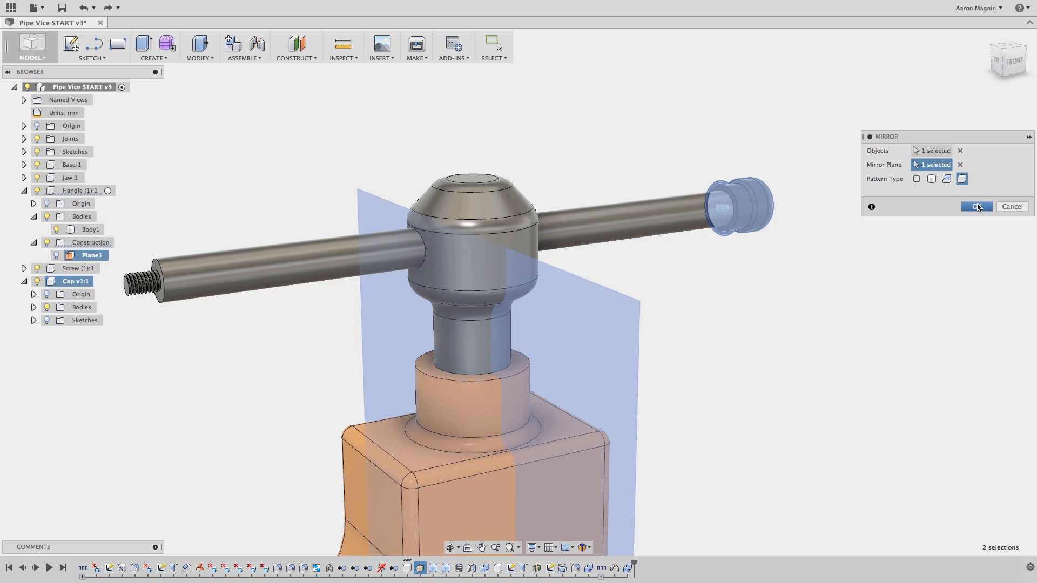
click(977, 206)
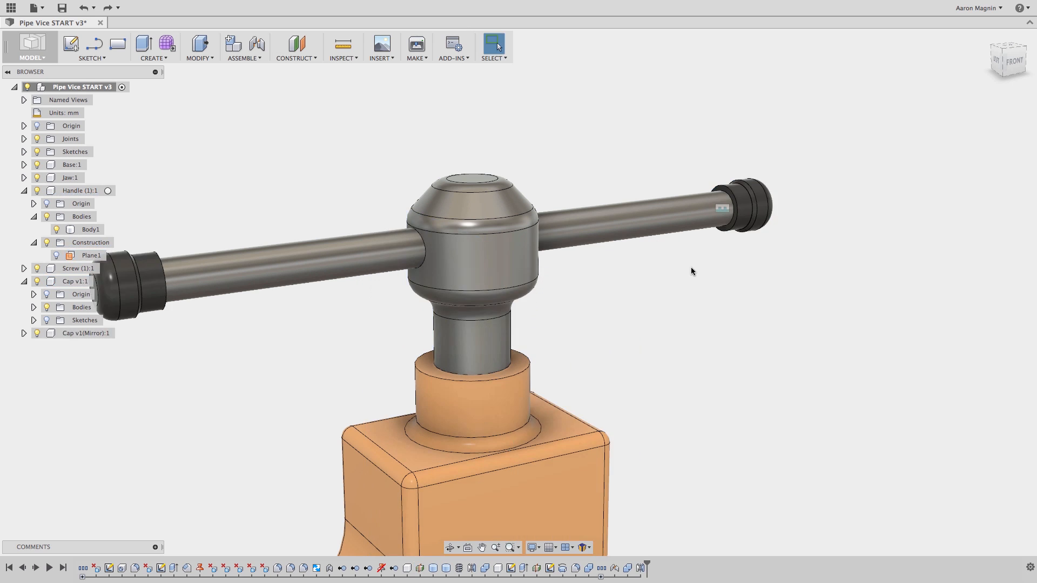
- Collapse the original cap component's contents in the browser tree
scroll(252, 194, down, 2)
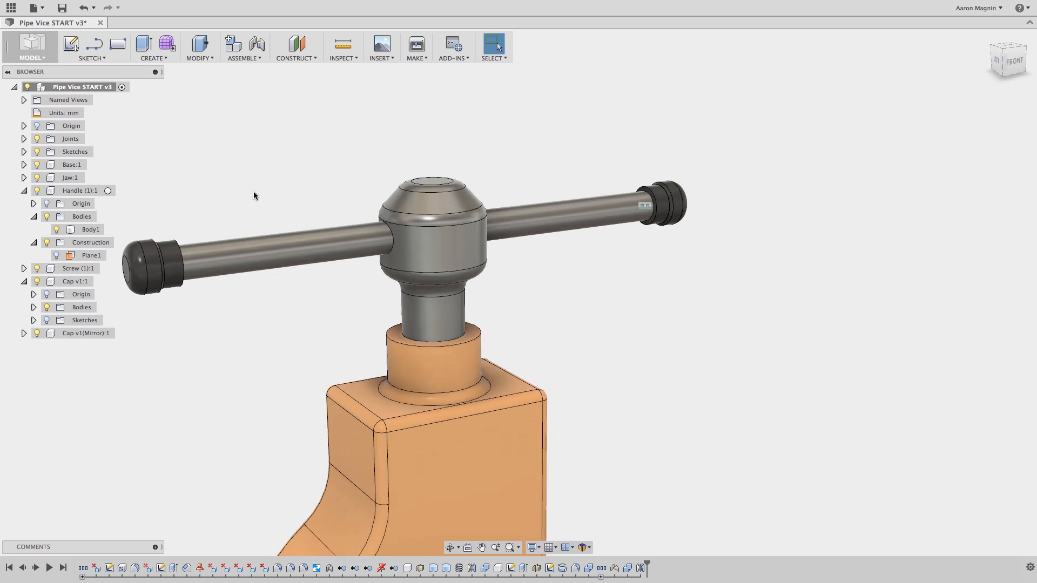
middle_drag(252, 194, 311, 191)
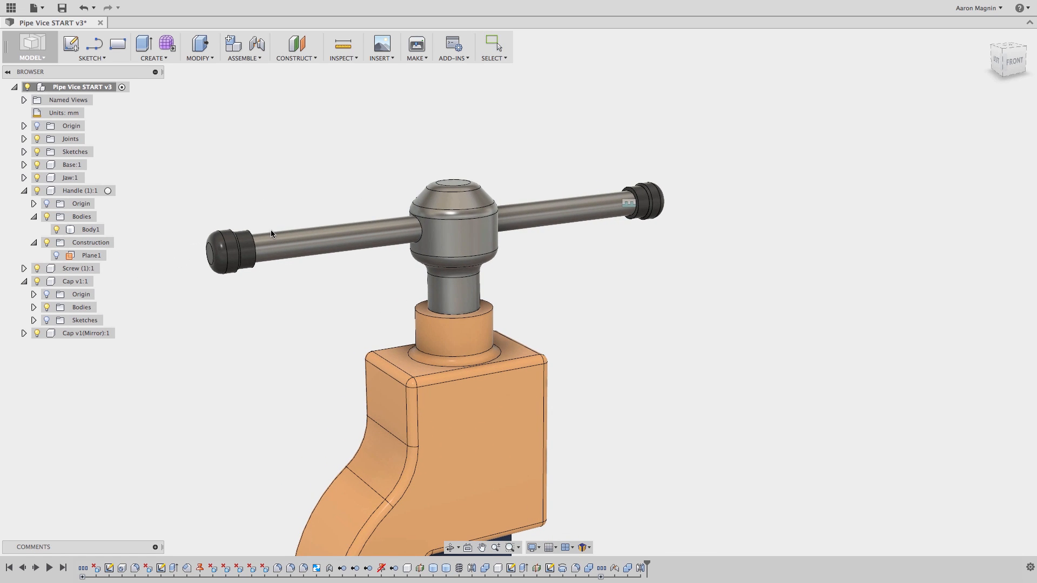
click(23, 281)
- Examine where the screw's shaft enters the collar on top of the base
scroll(250, 331, down, 2)
middle_drag(250, 331, 323, 234)
scroll(514, 227, up, 4)
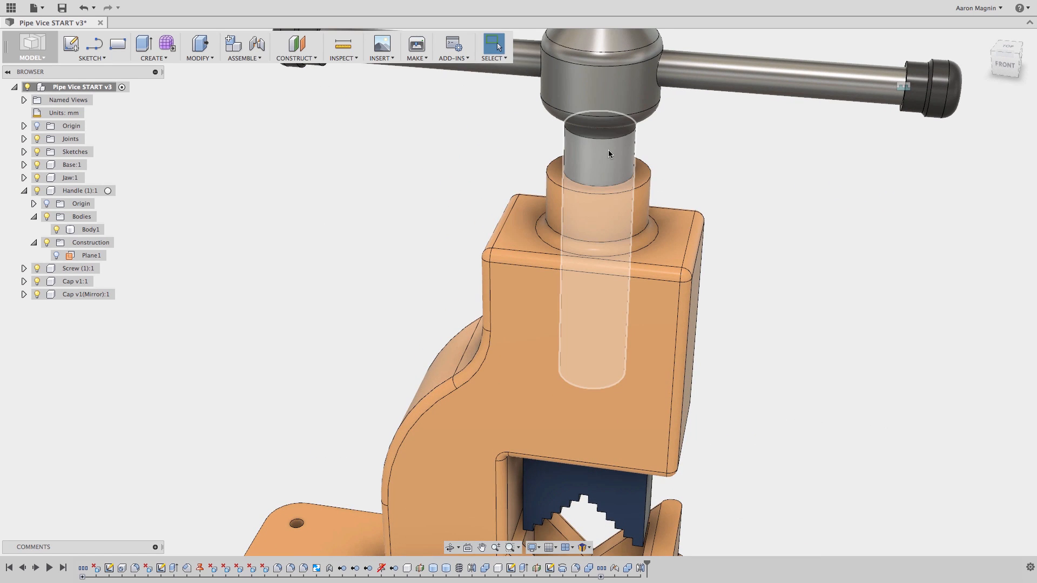
middle_drag(594, 167, 548, 172)
scroll(544, 173, up, 3)
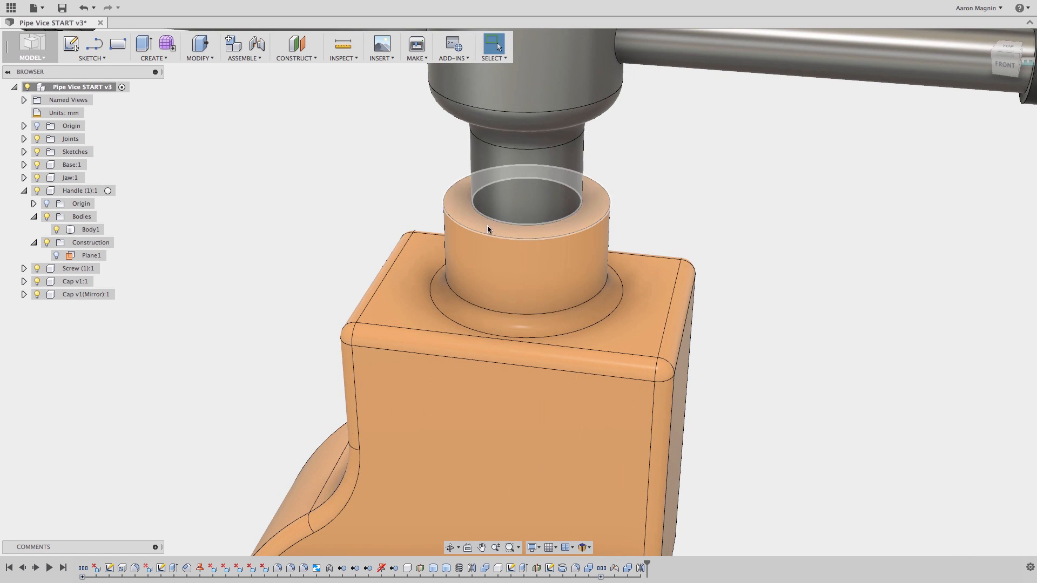
scroll(486, 211, down, 3)
shift+middle_drag(518, 234, 572, 280)
key(Escape)
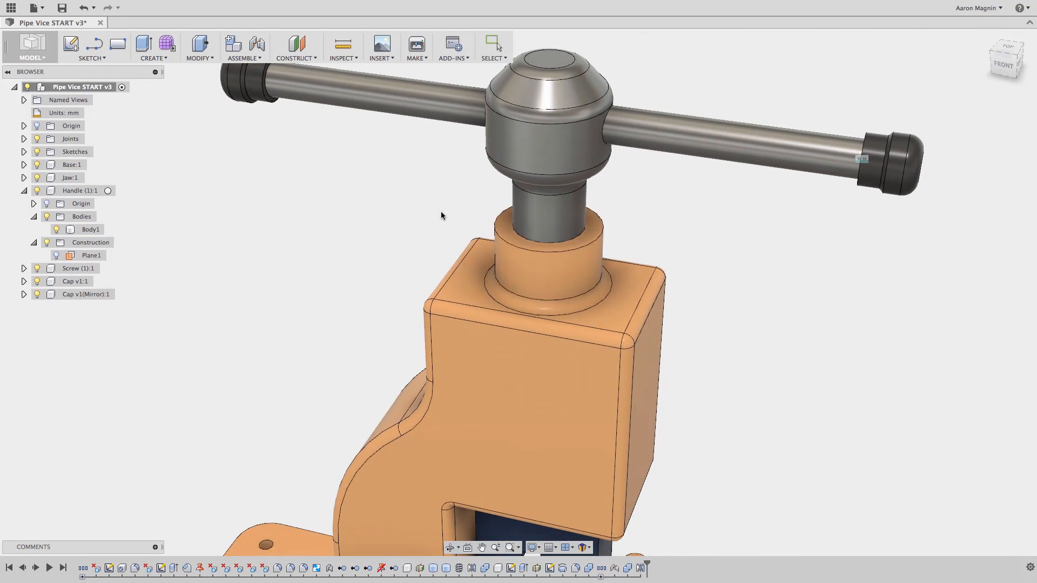
scroll(550, 232, up, 5)
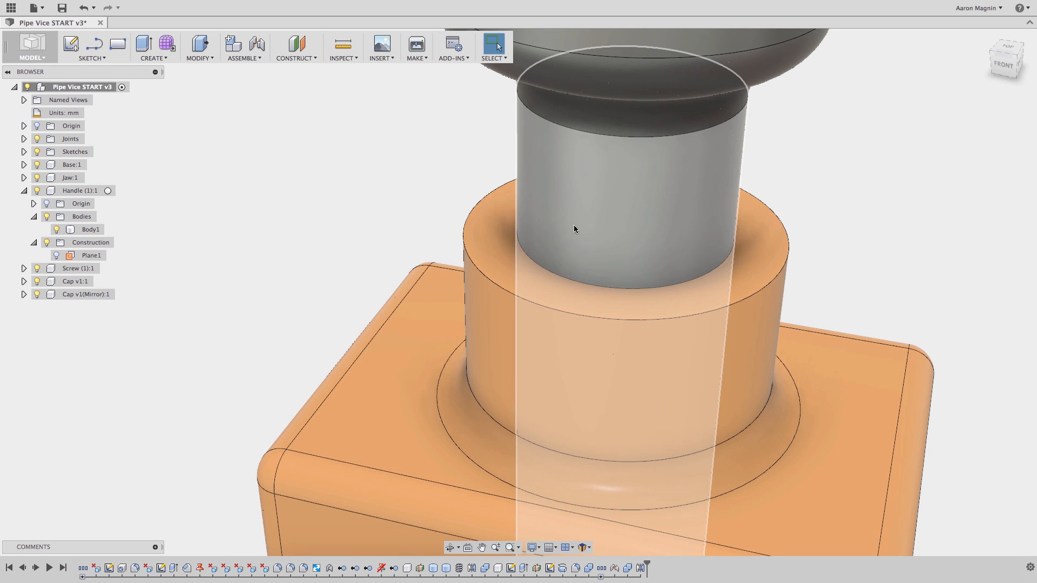
- Hide the screw's body to expose the bore in the collar on top of the base
right_click(574, 226)
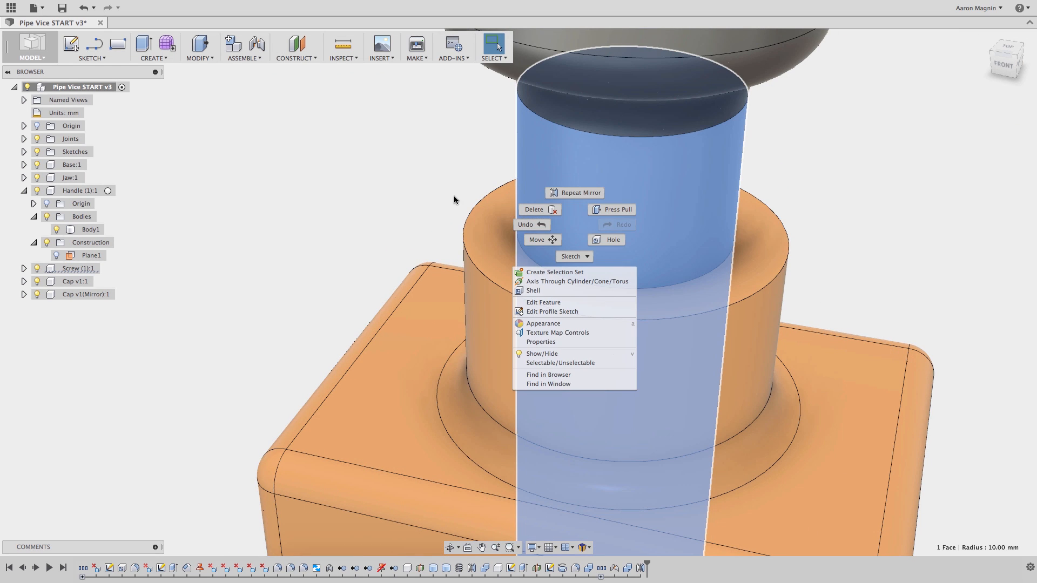
click(556, 362)
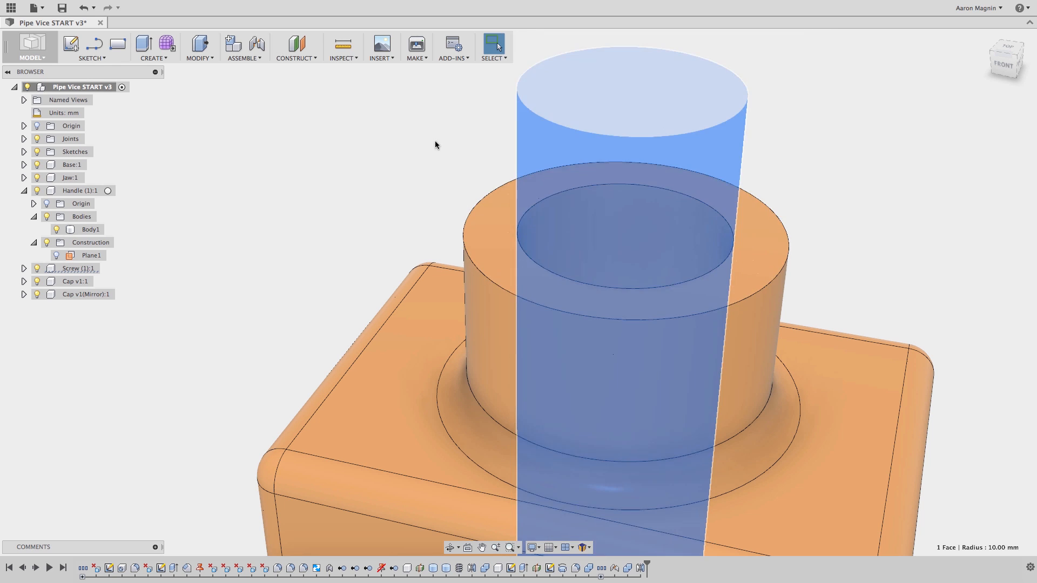
click(435, 141)
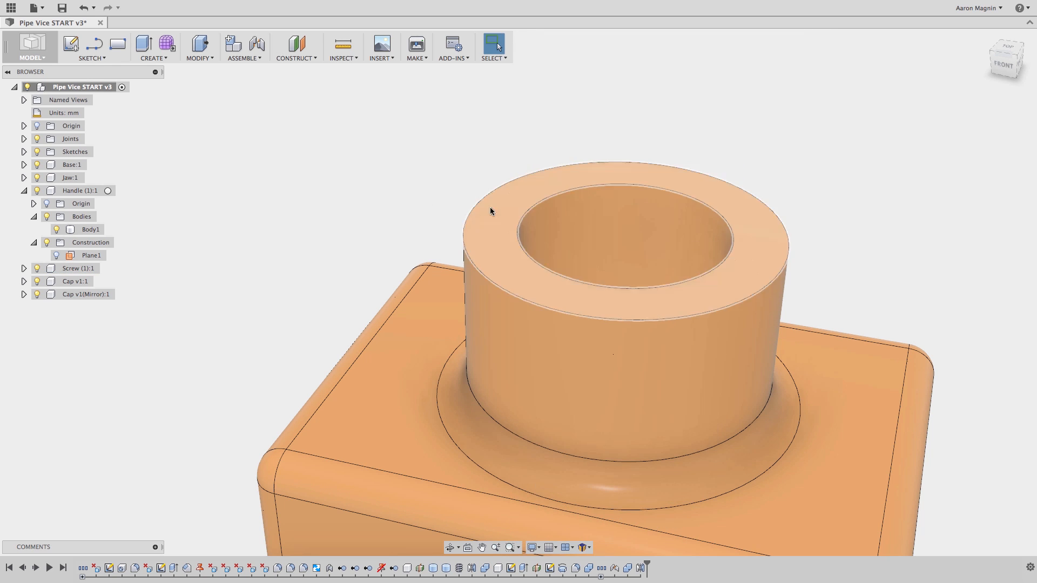
- Use Press Pull on the collar's inner cylindrical face to set the bore's radius to 7.748 mm
click(199, 47)
click(540, 233)
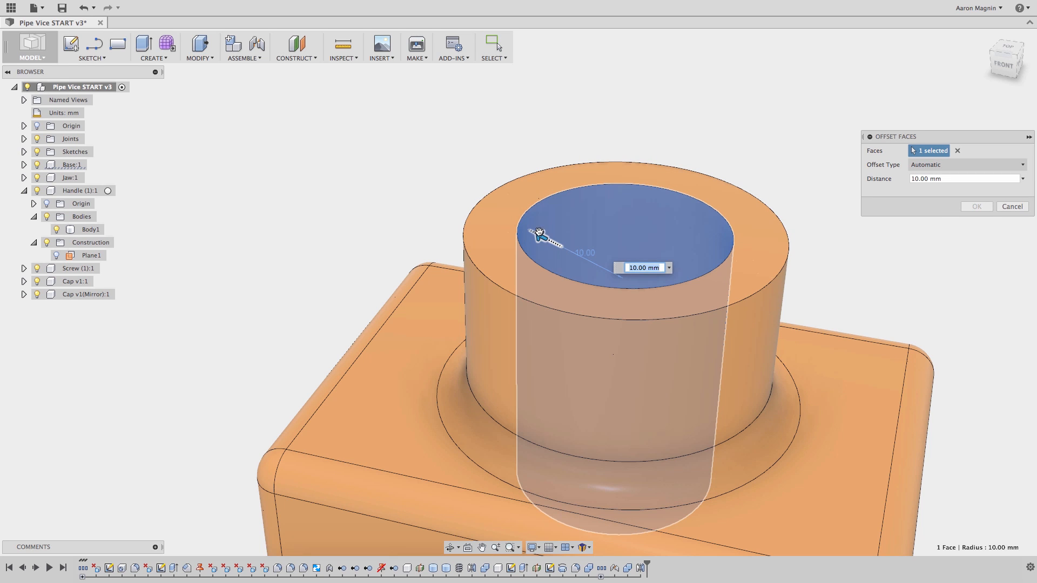
drag(539, 233, 555, 243)
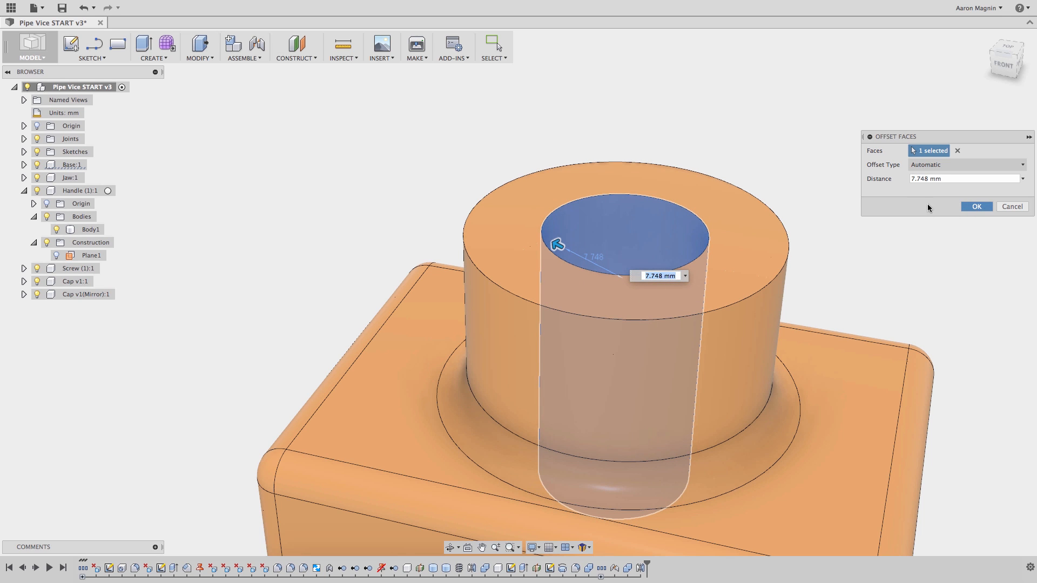
key(Return)
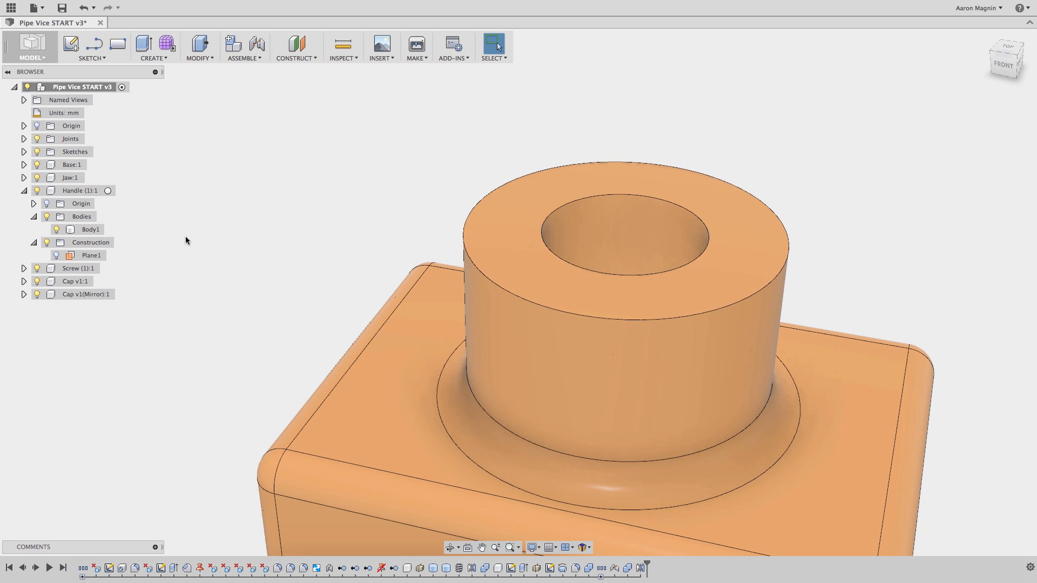
- Show the Screw component's Body1 again and examine how its shaft fits the resized bore
click(24, 268)
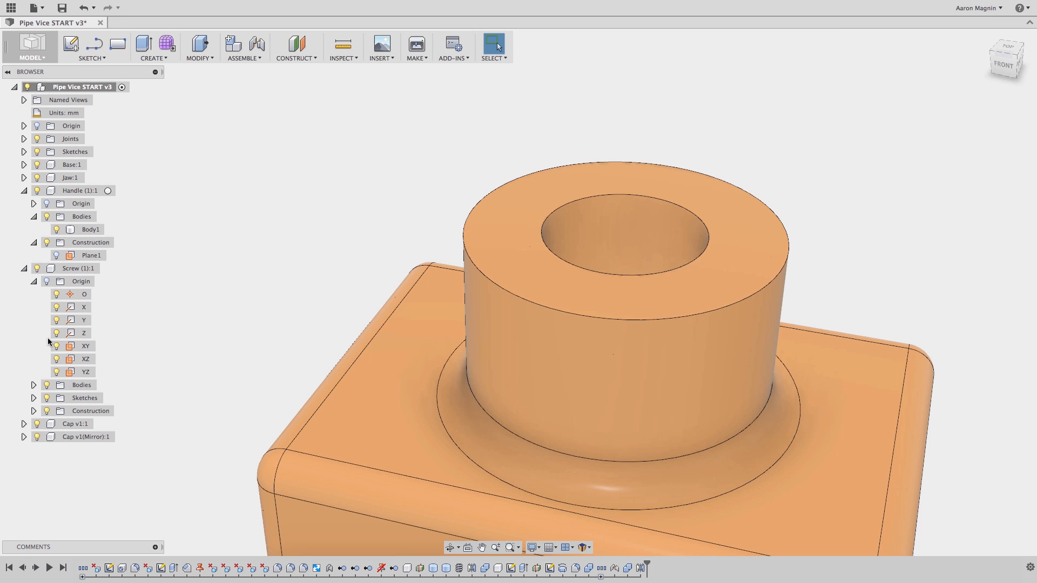
click(34, 385)
click(56, 398)
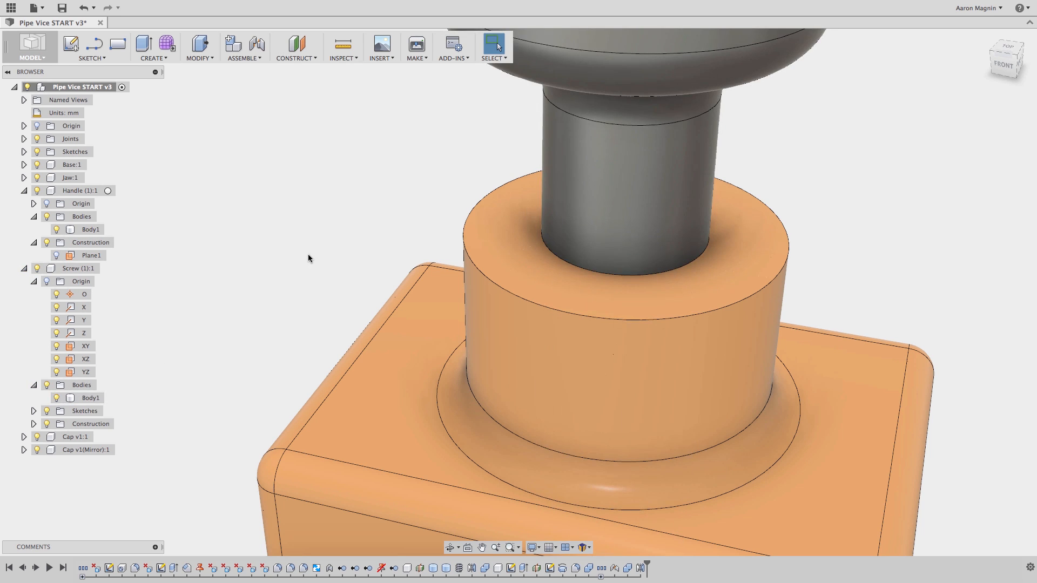
click(666, 201)
scroll(667, 201, down, 3)
scroll(666, 204, down, 2)
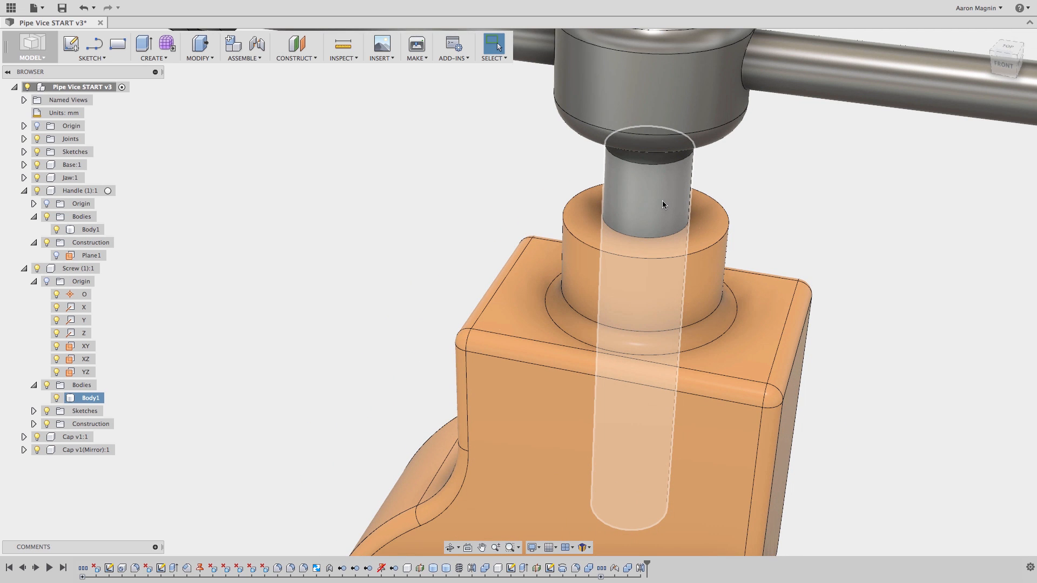
scroll(662, 205, down, 3)
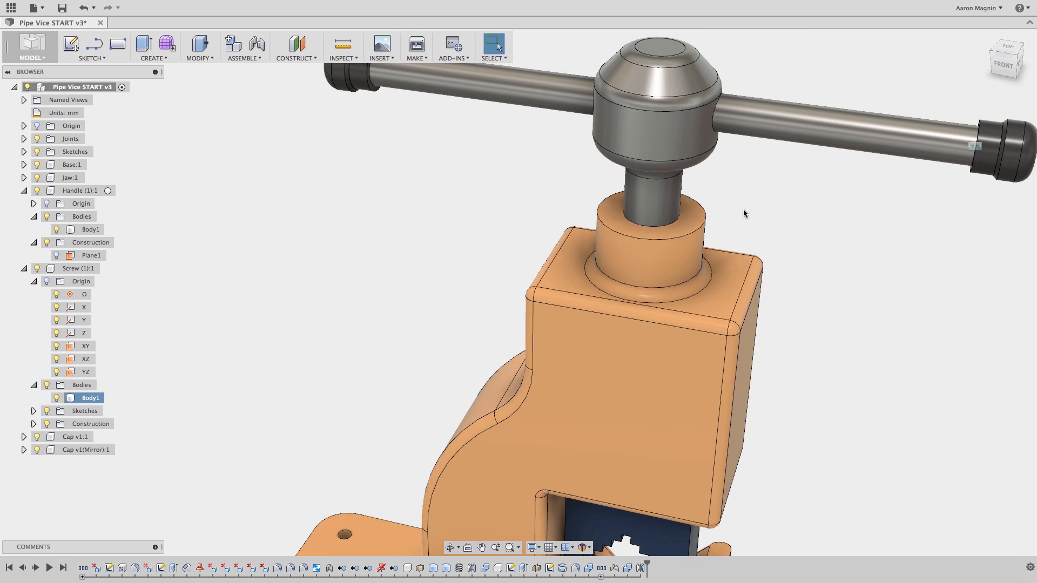
mouse_move(743, 209)
shift+middle_down()
mouse_move(733, 161)
mouse_move(733, 216)
shift+middle_up()
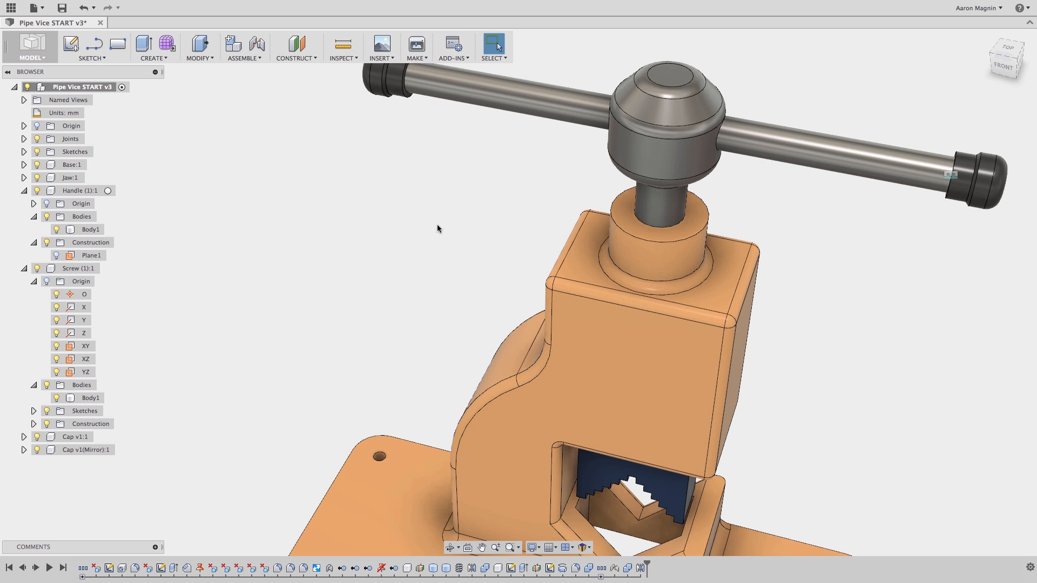
- Collapse the Handle and Screw components' contents in the browser tree, with the whole vice in view
scroll(520, 270, down, 3)
middle_drag(520, 270, 487, 212)
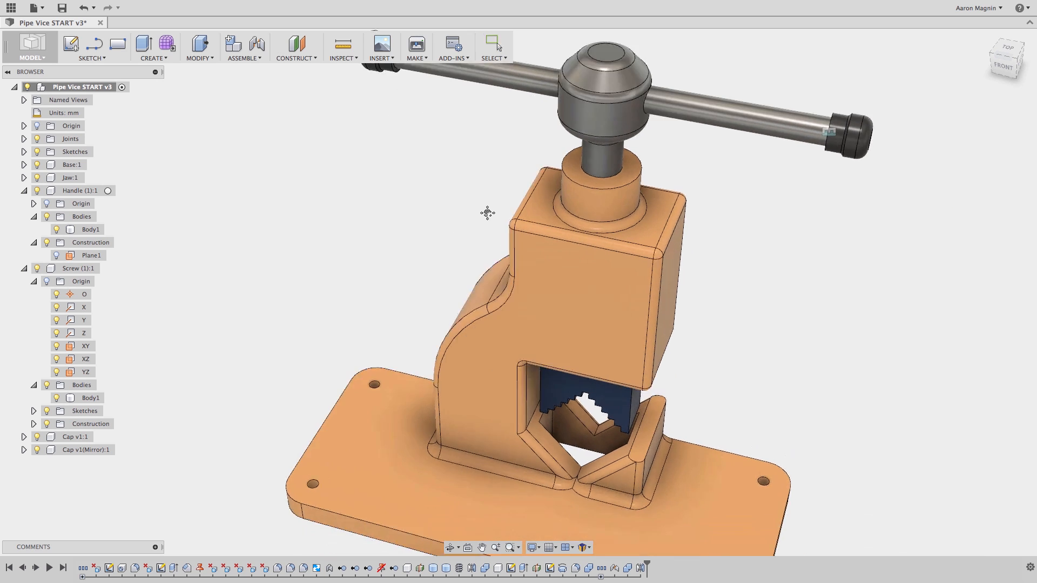
scroll(488, 217, down, 2)
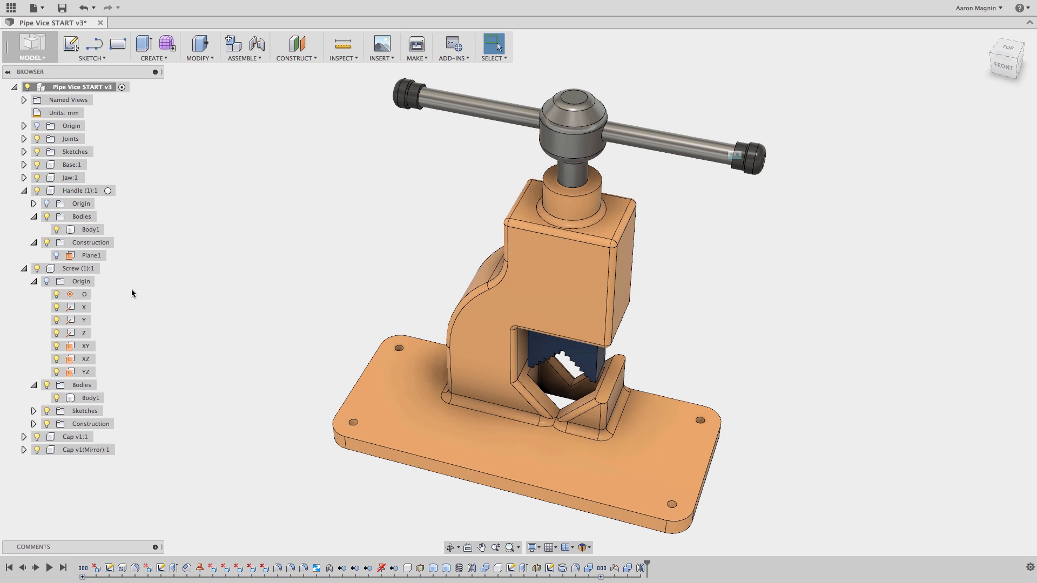
click(23, 191)
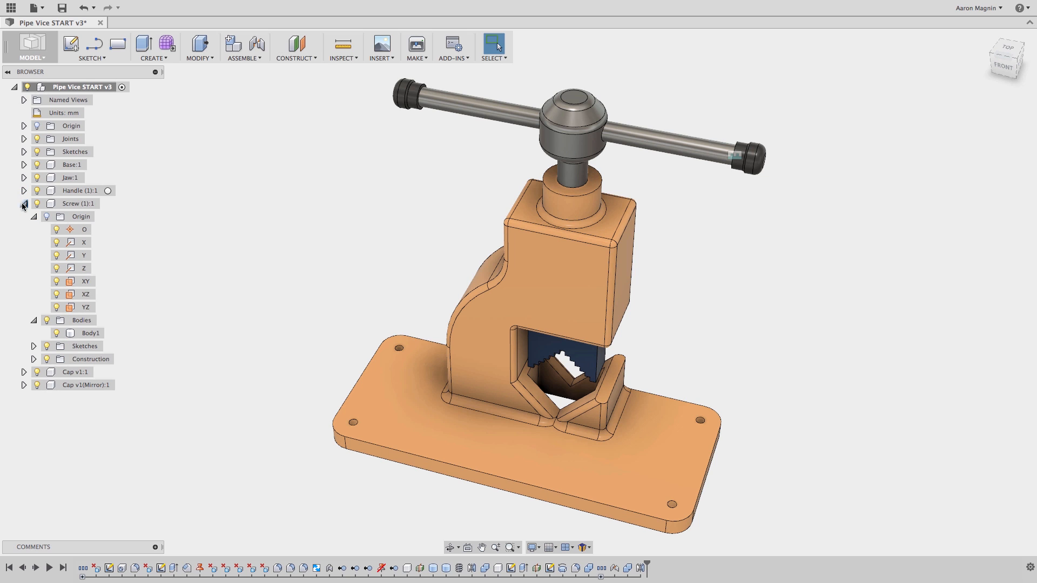
click(24, 204)
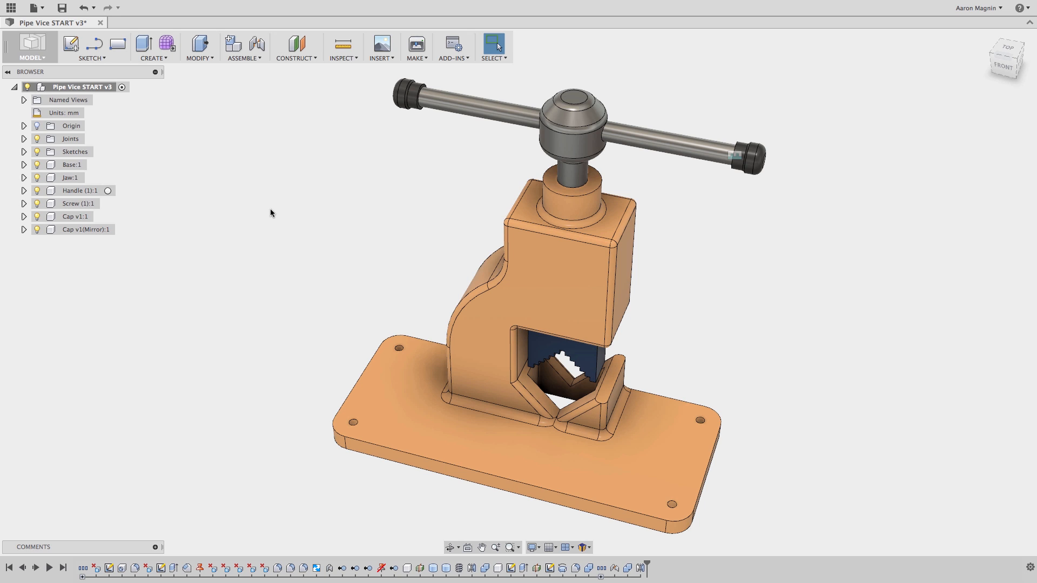
- Open the McMaster-Carr component catalogue, accept the external website note, and search for "screws"
click(383, 59)
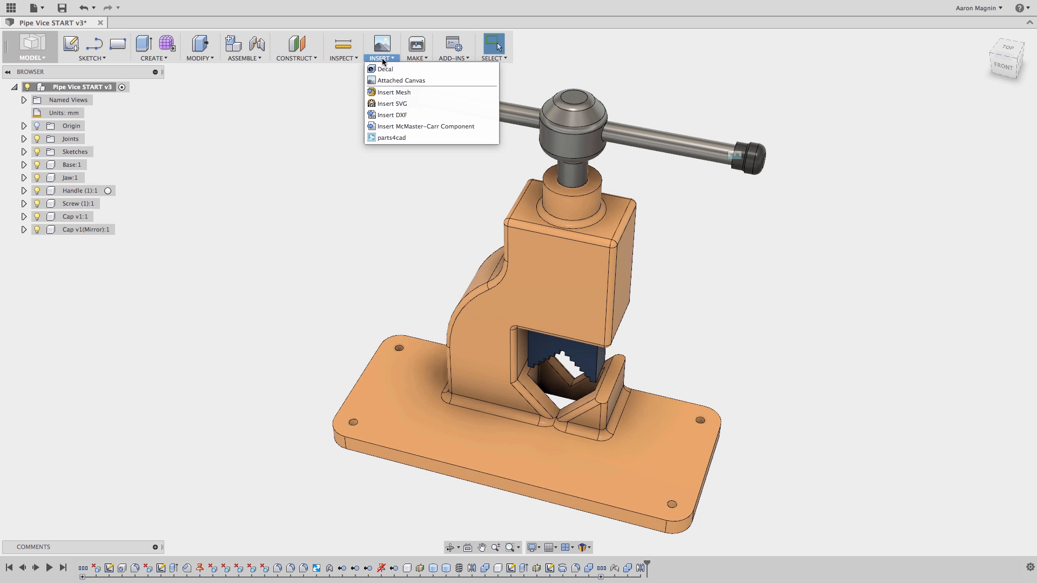
click(386, 128)
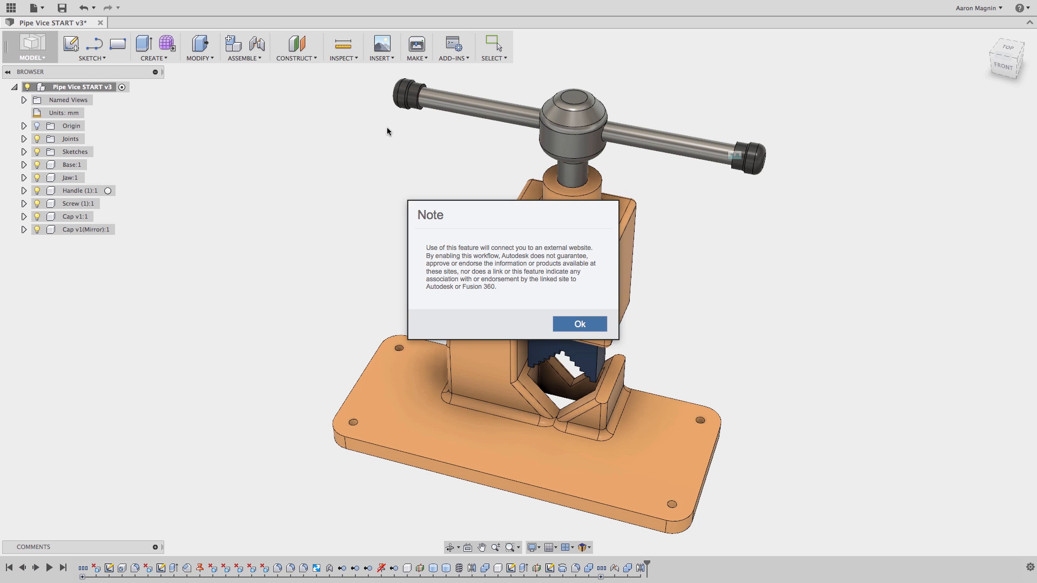
click(579, 324)
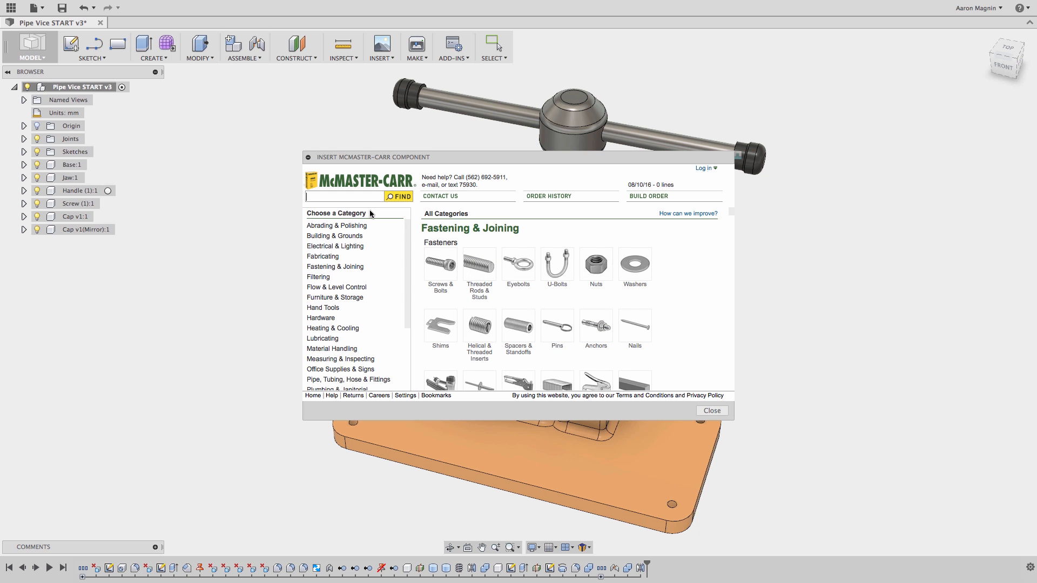
text(screws)
key(Return)
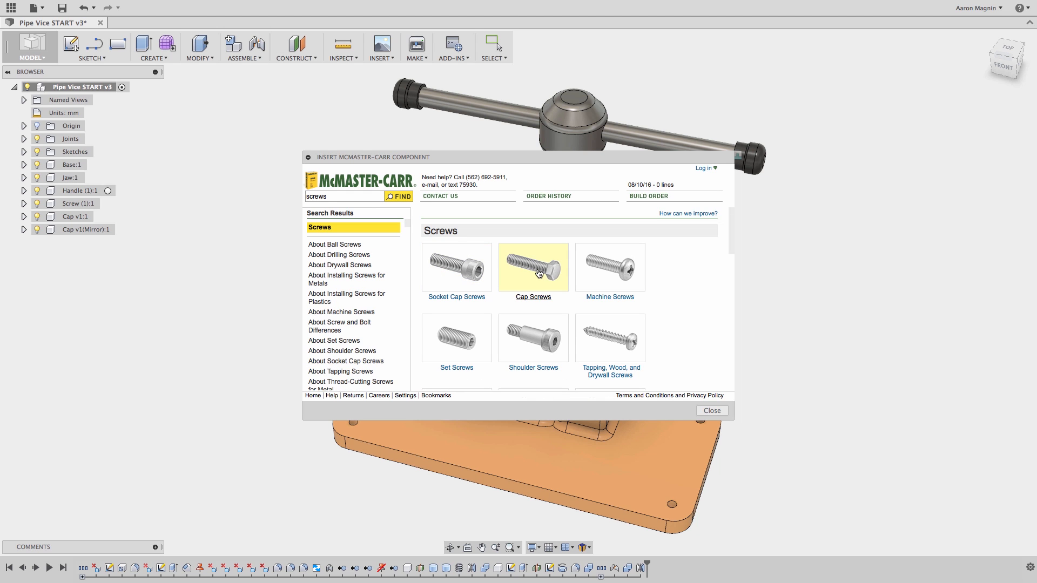
- Narrow the catalogue to cap screws with metric sizing and M5 thread, and find the high-strength Class 10.9 list
click(538, 273)
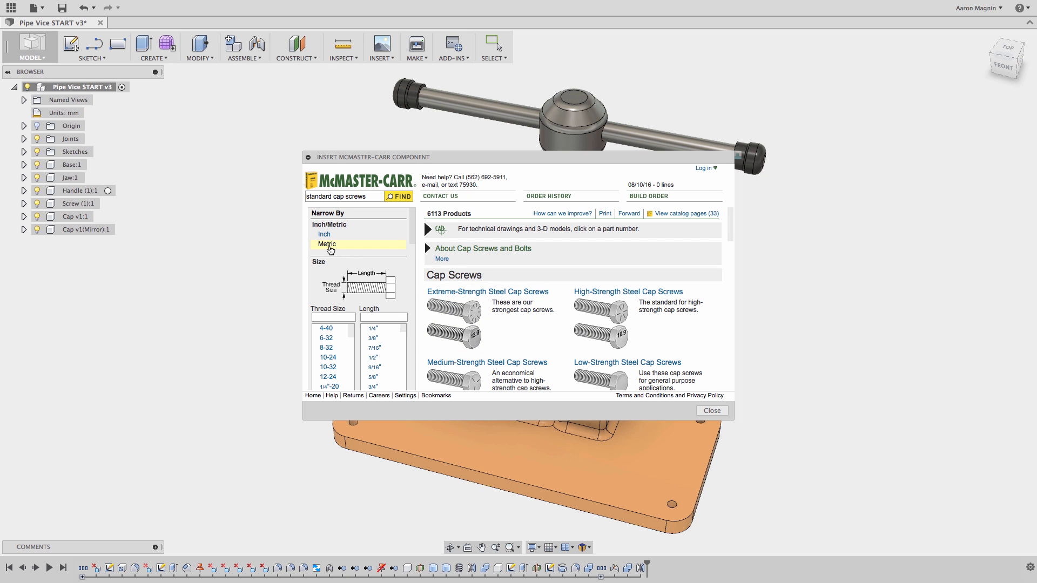
click(327, 244)
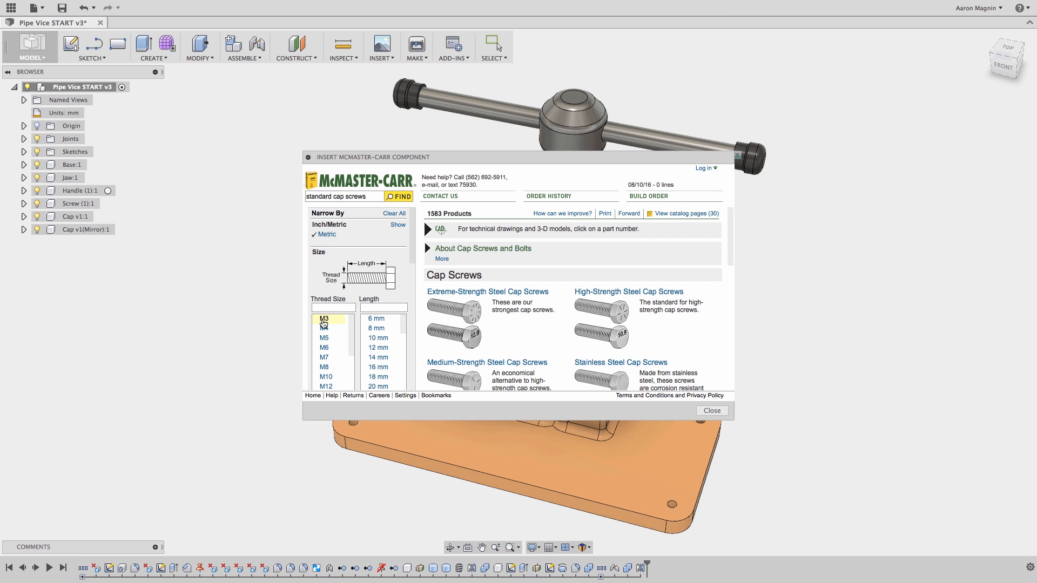
click(325, 338)
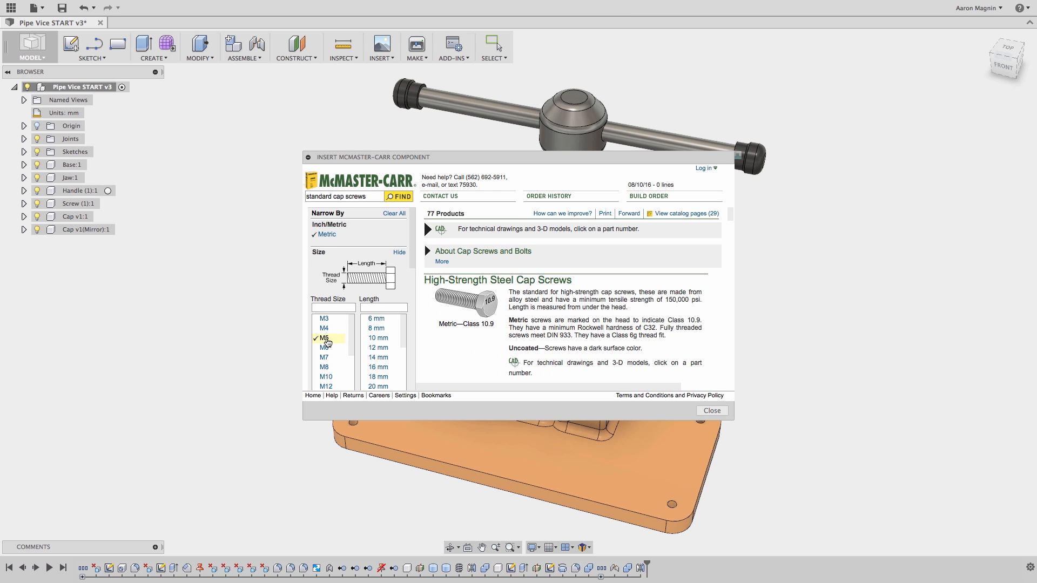
scroll(536, 319, down, 5)
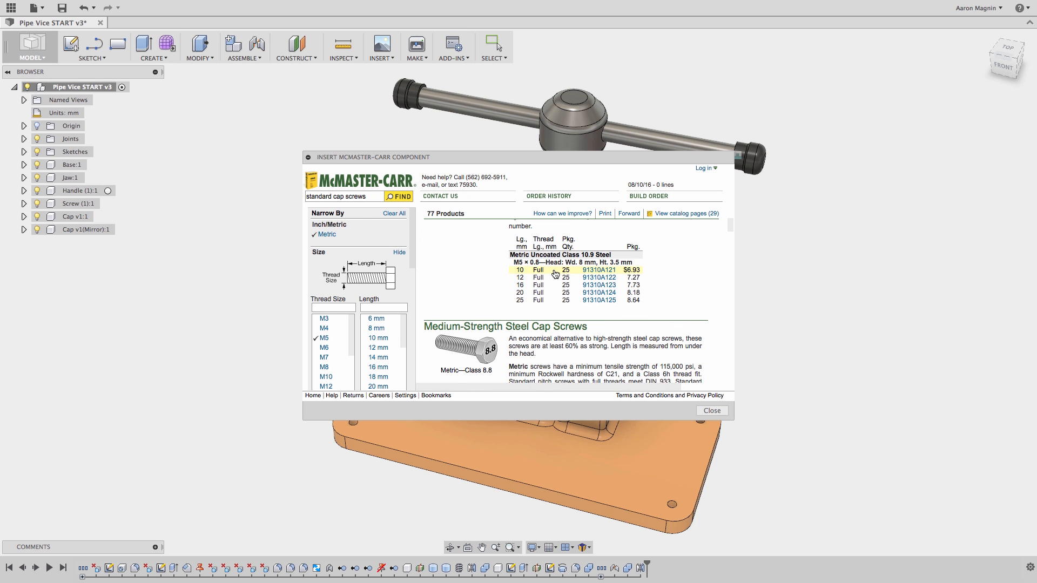
- Open the product details of the 20 mm long high-strength cap screw 91310A124 and go to its CAD model section
click(596, 294)
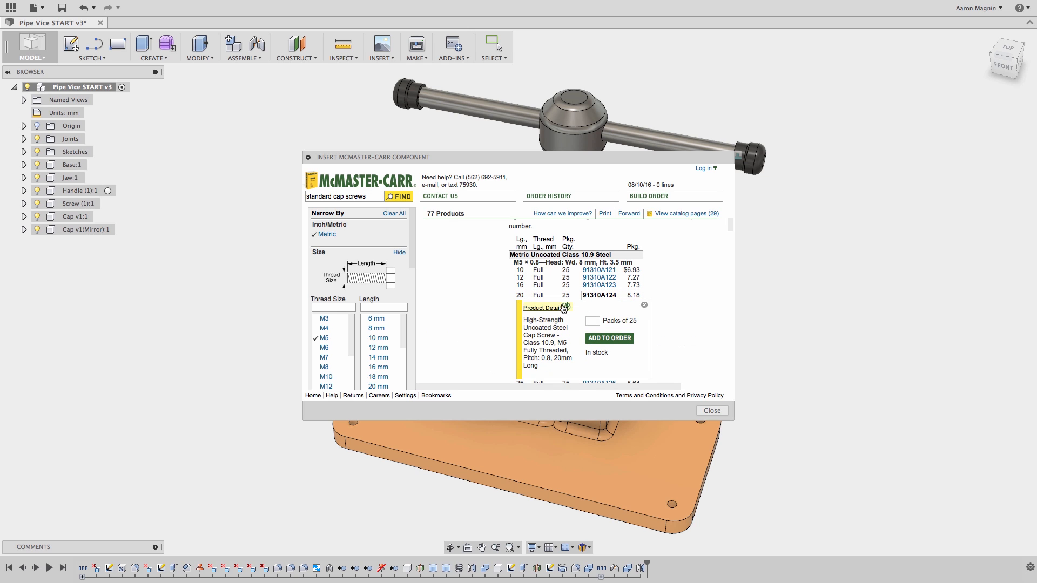
scroll(564, 309, down, 2)
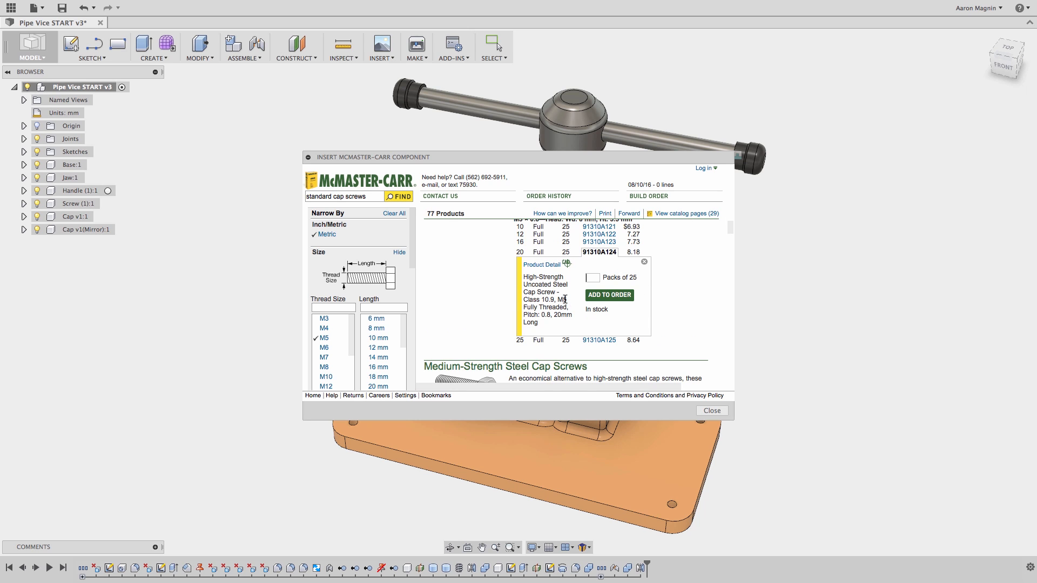
click(549, 264)
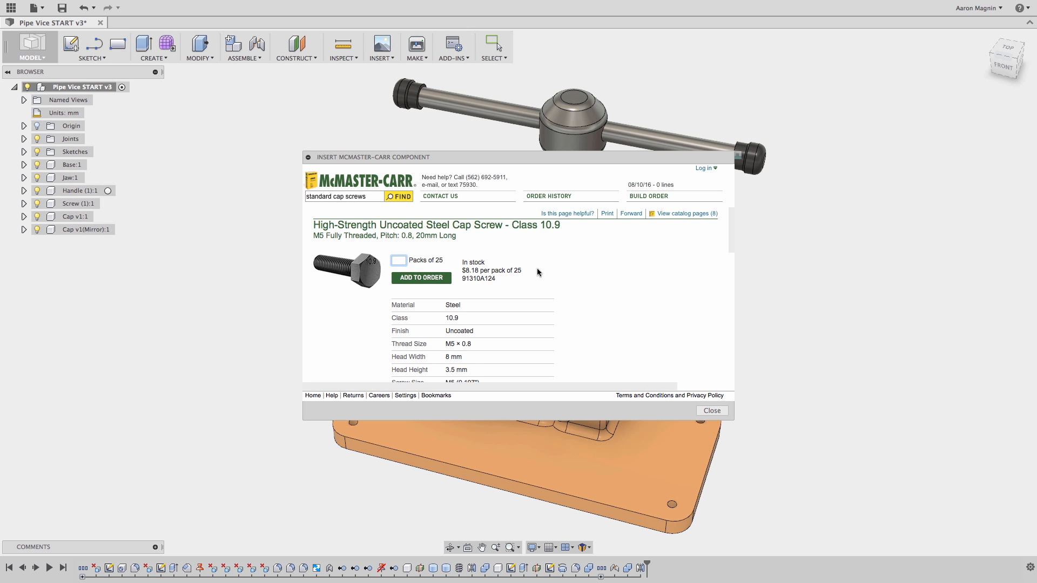
scroll(496, 304, down, 5)
scroll(495, 306, down, 5)
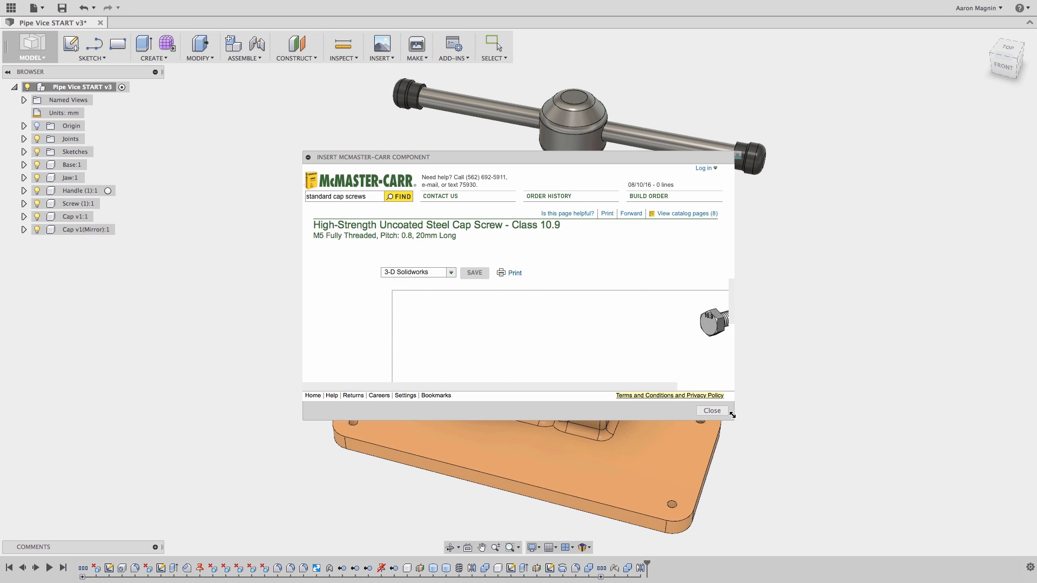
- Enlarge the catalogue window, choose the 3-D STEP format, and insert the cap screw model into the design
mouse_move(732, 414)
mouse_down()
mouse_move(863, 504)
mouse_move(856, 521)
mouse_up()
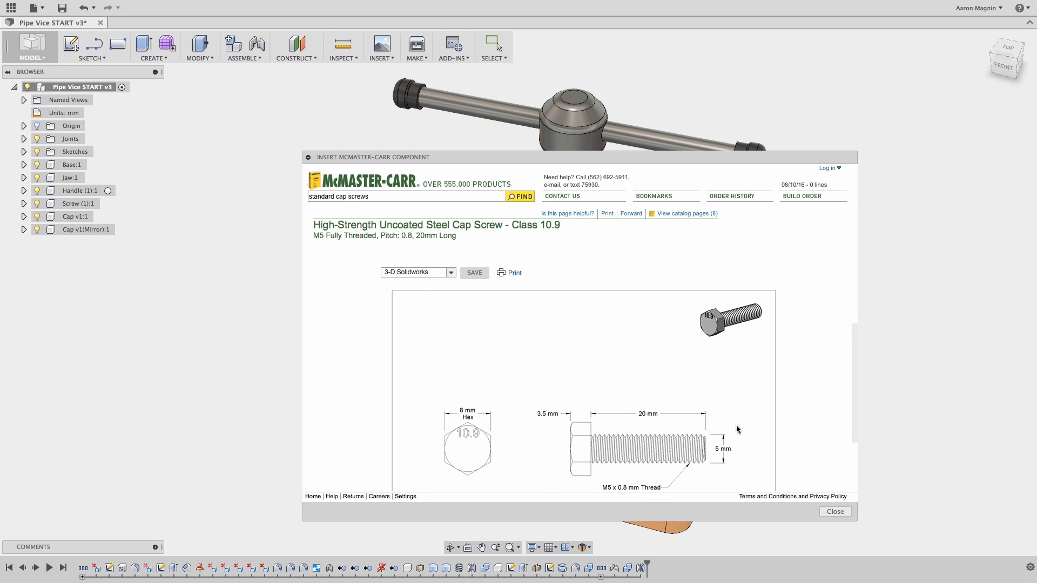
click(450, 273)
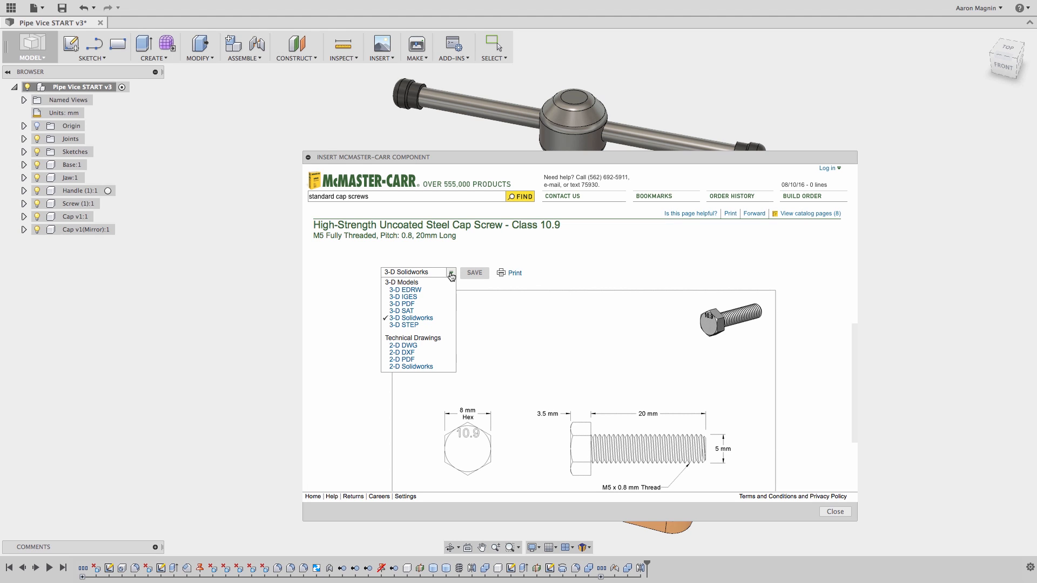
click(409, 325)
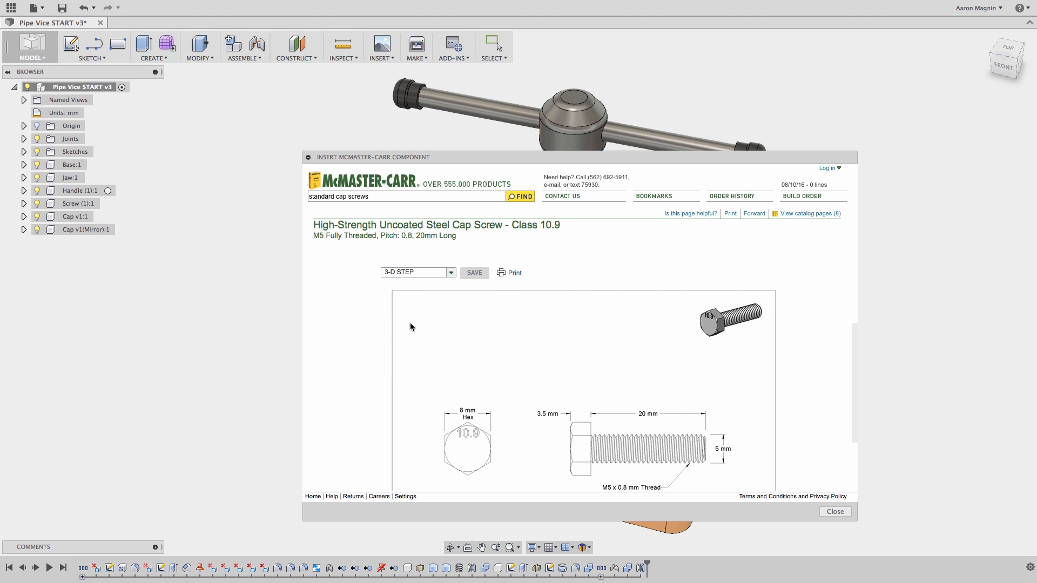
click(473, 273)
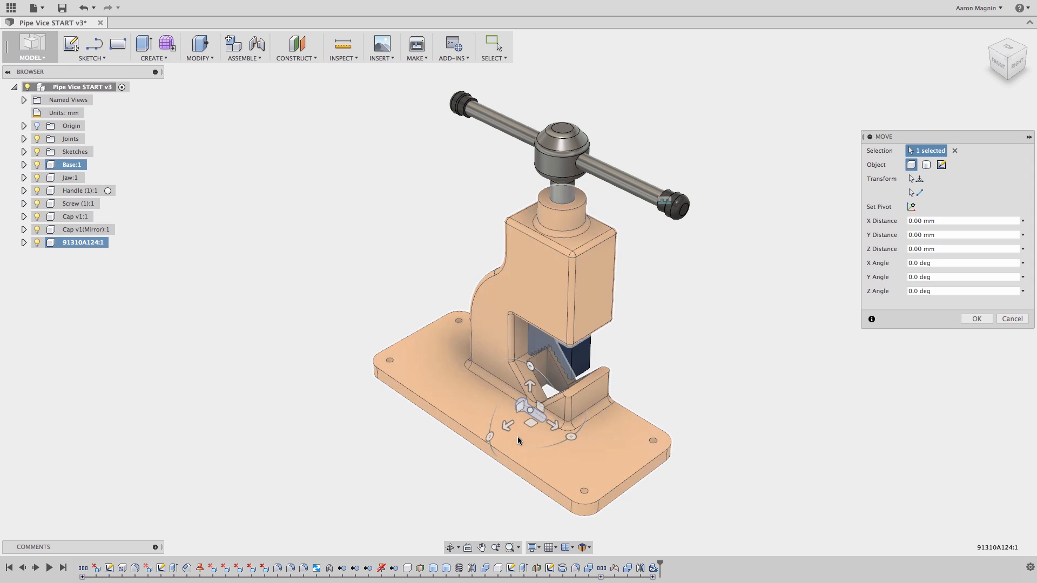
- Move the inserted cap screw across the base plate, hide its component, and bring the whole vice back into view
drag(504, 423, 368, 381)
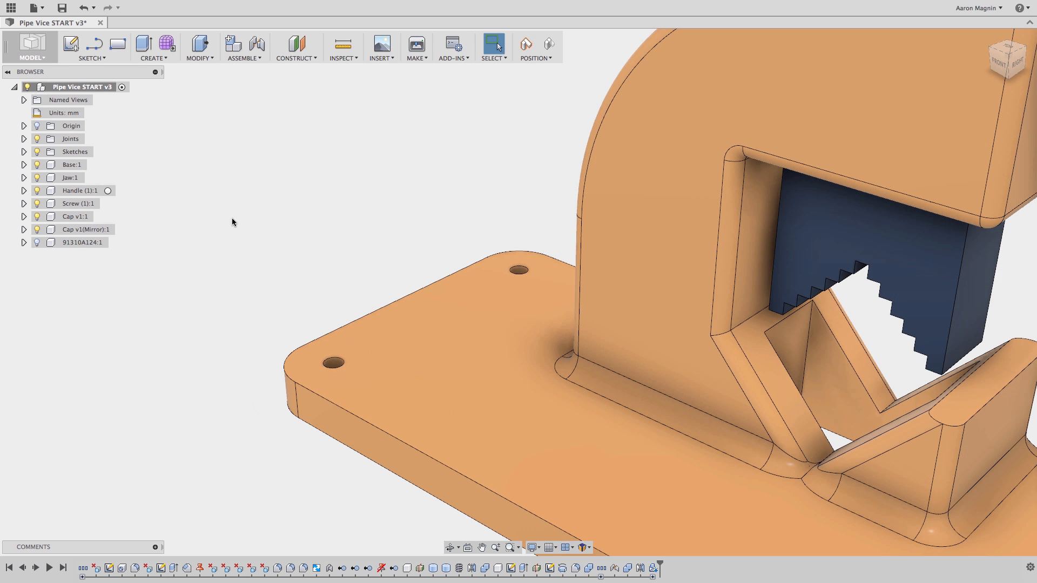
middle_click(351, 213)
middle_click(351, 213)
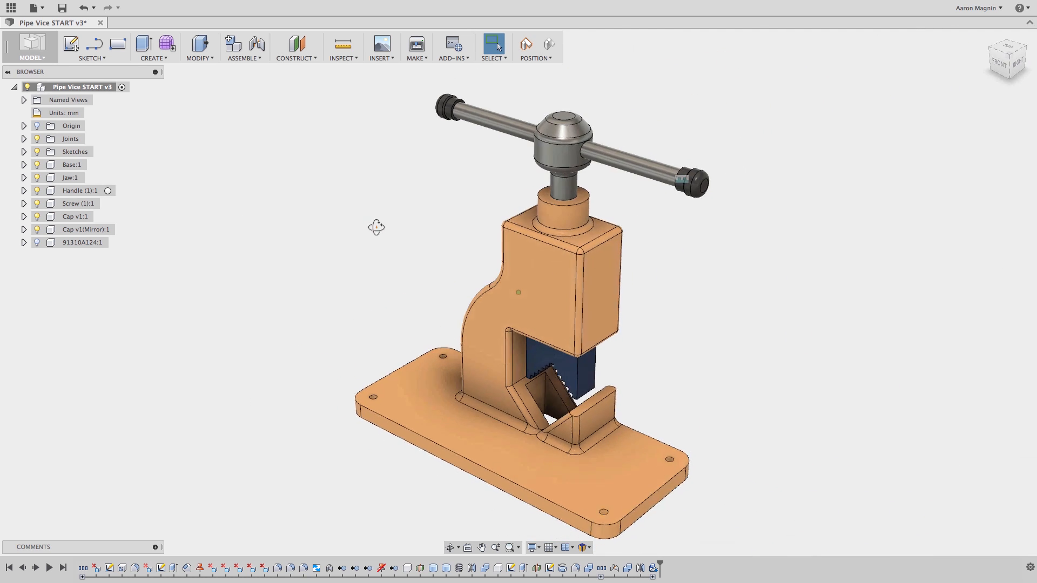
shift+middle_drag(375, 227, 419, 211)
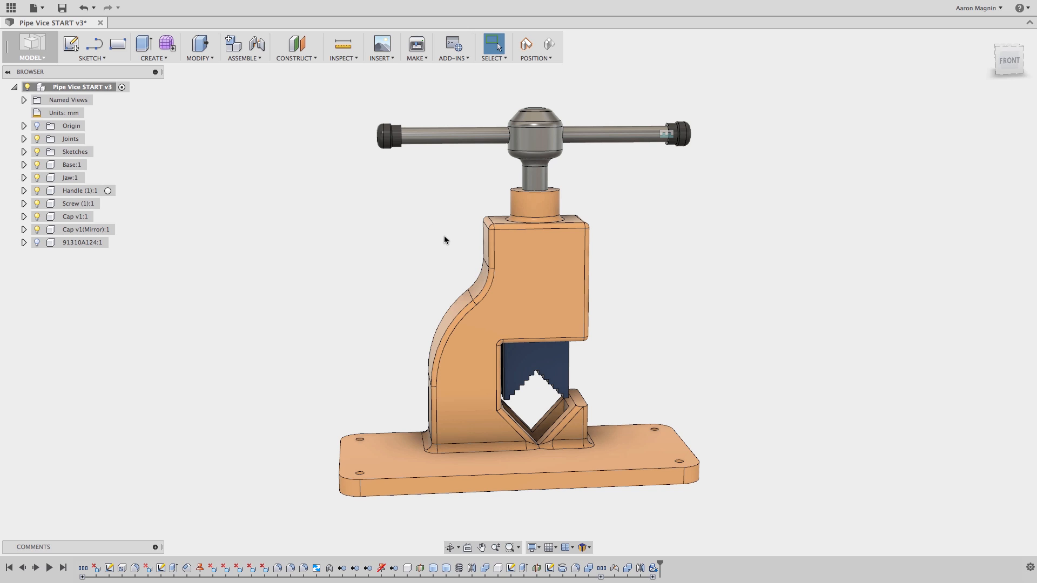
click(252, 60)
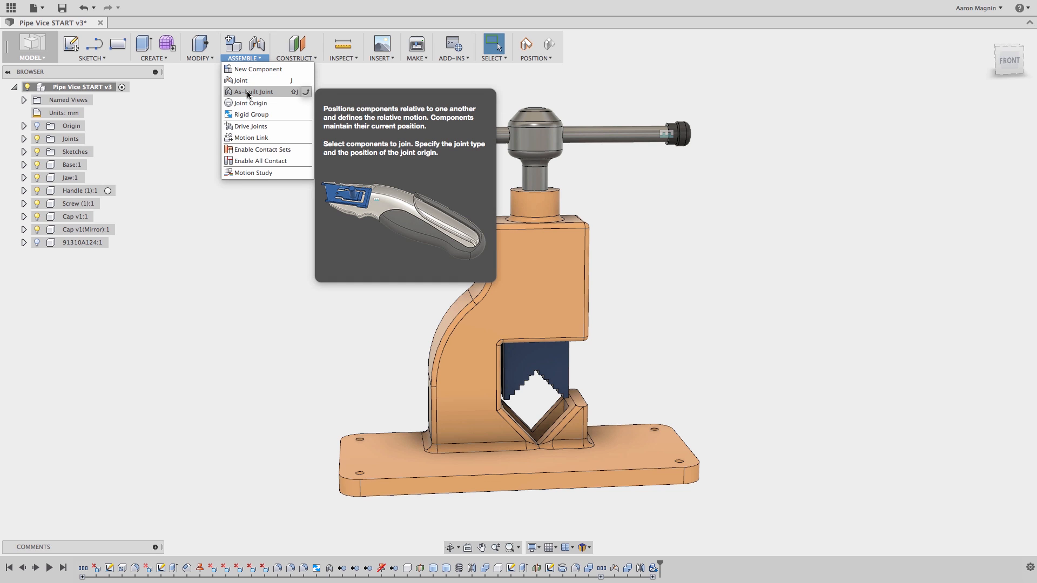
click(533, 142)
click(465, 135)
click(406, 218)
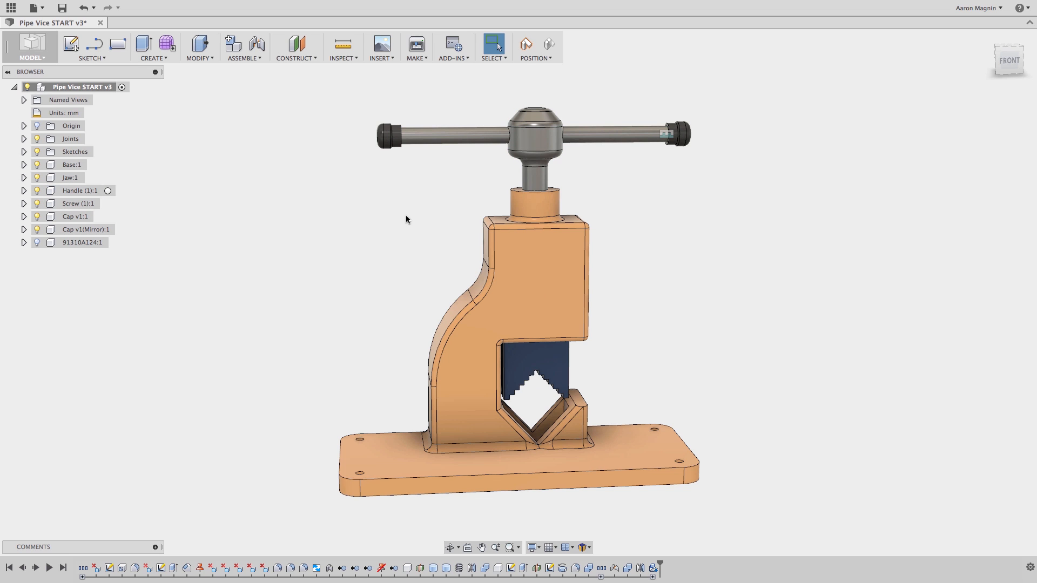
- Start an as-built joint and capture the current position of the moved components
click(251, 60)
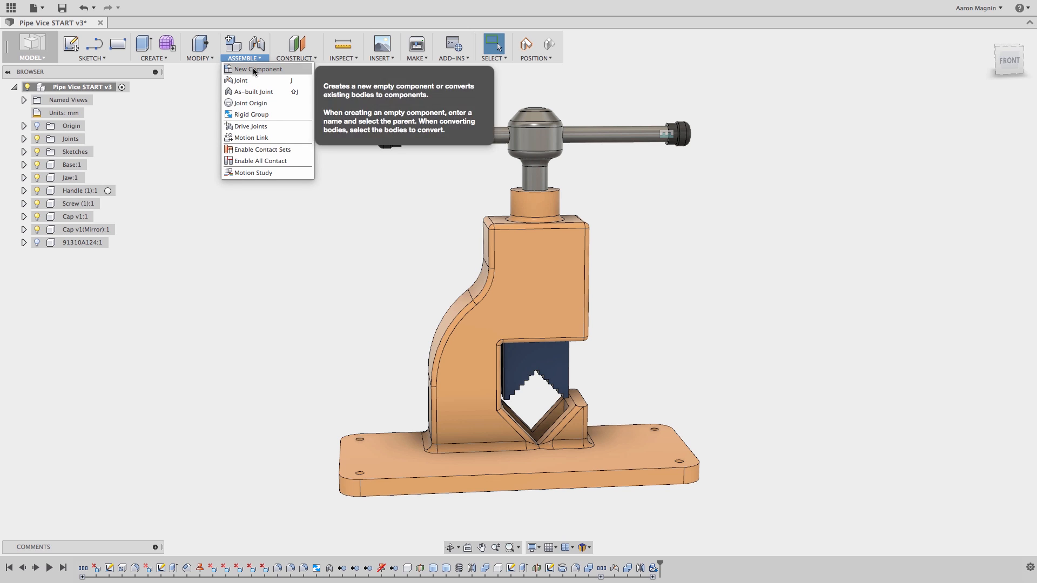
click(256, 94)
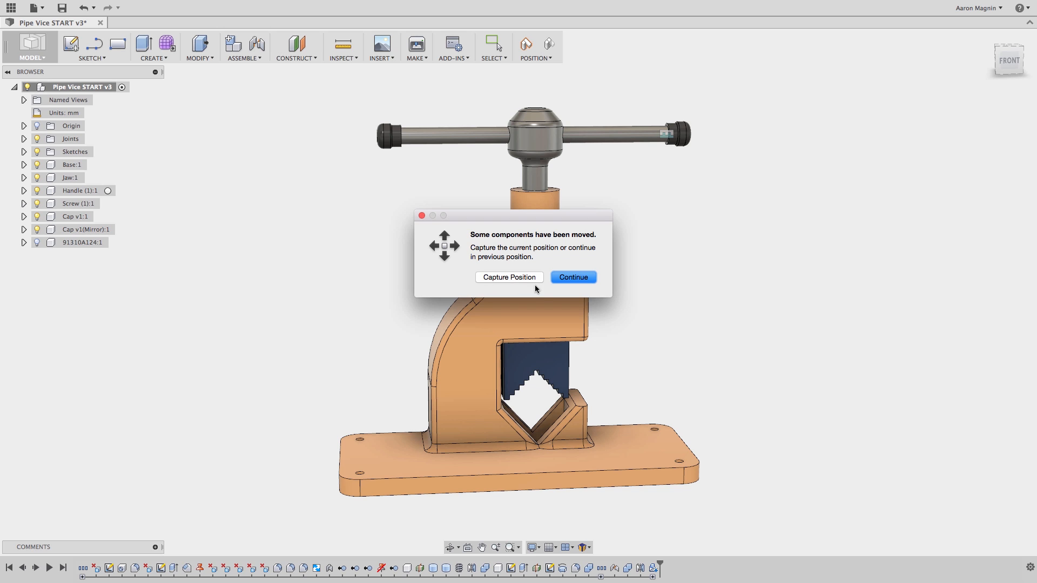
click(508, 278)
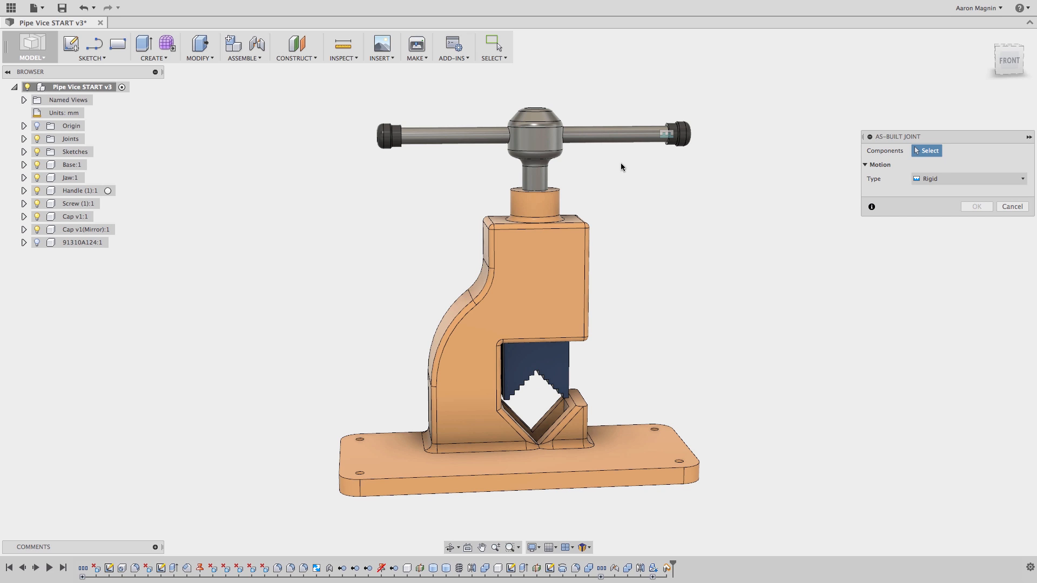
- Create a revolute as-built joint between the screw and the base, positioned where the screw enters the collar, rotating about the Z axis, and preview its motion
click(534, 179)
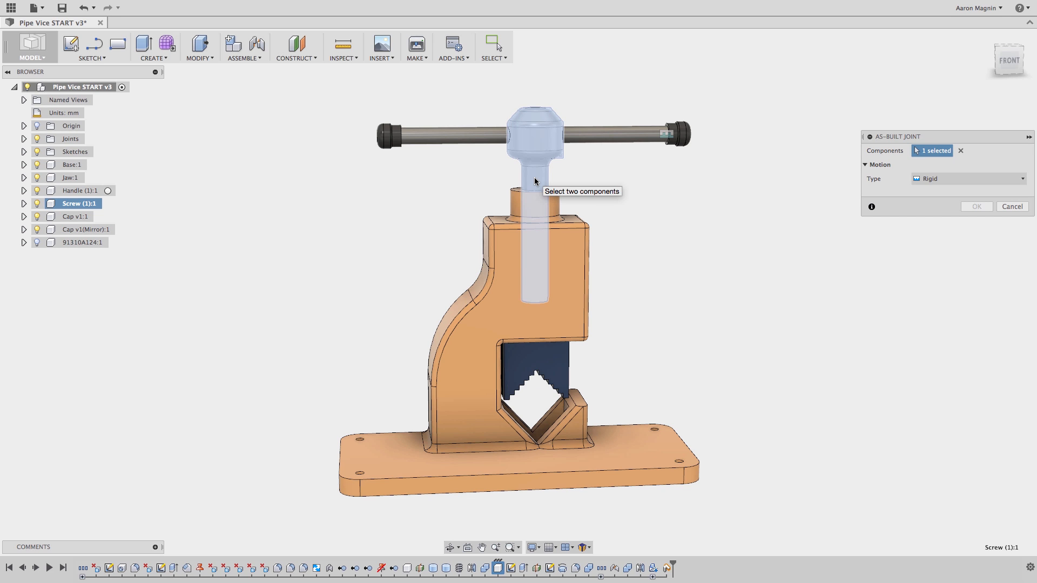
click(505, 259)
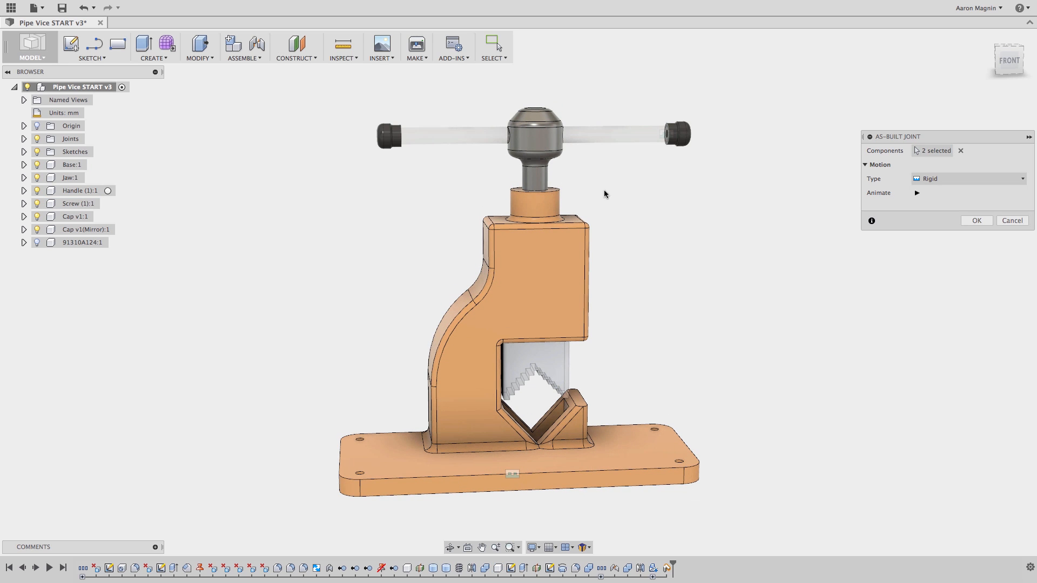
click(947, 179)
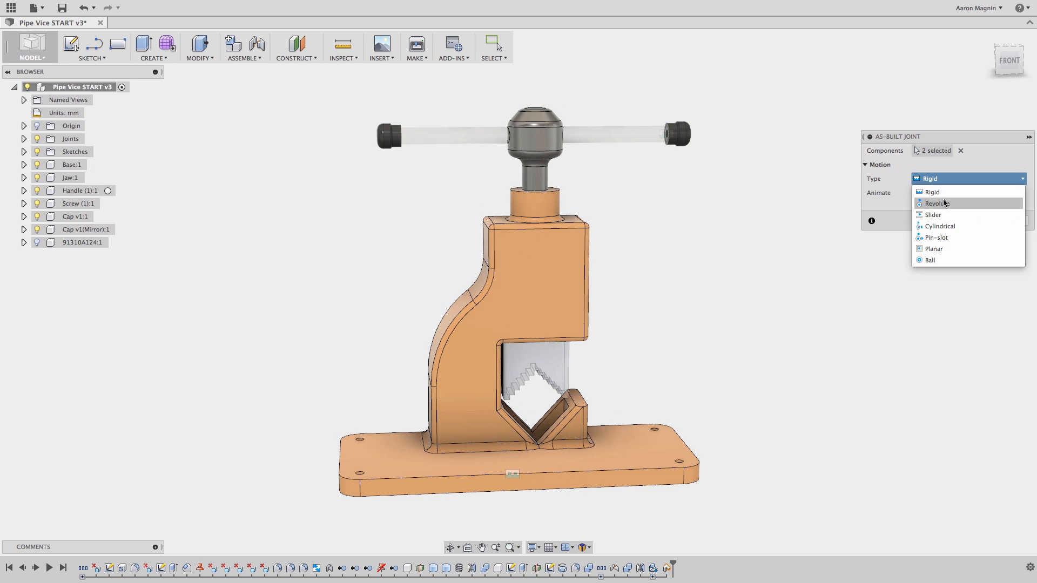
click(943, 203)
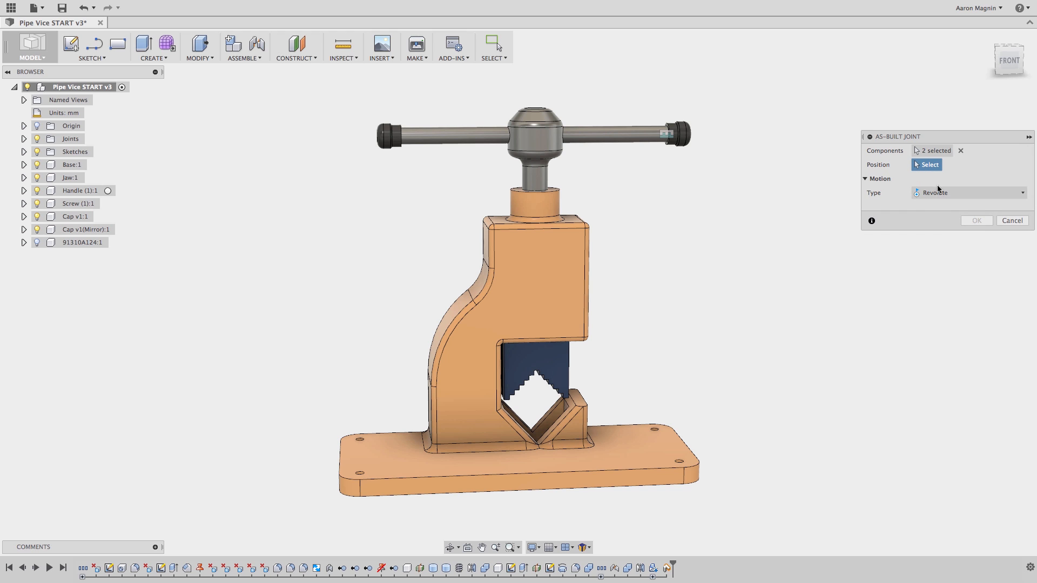
click(547, 193)
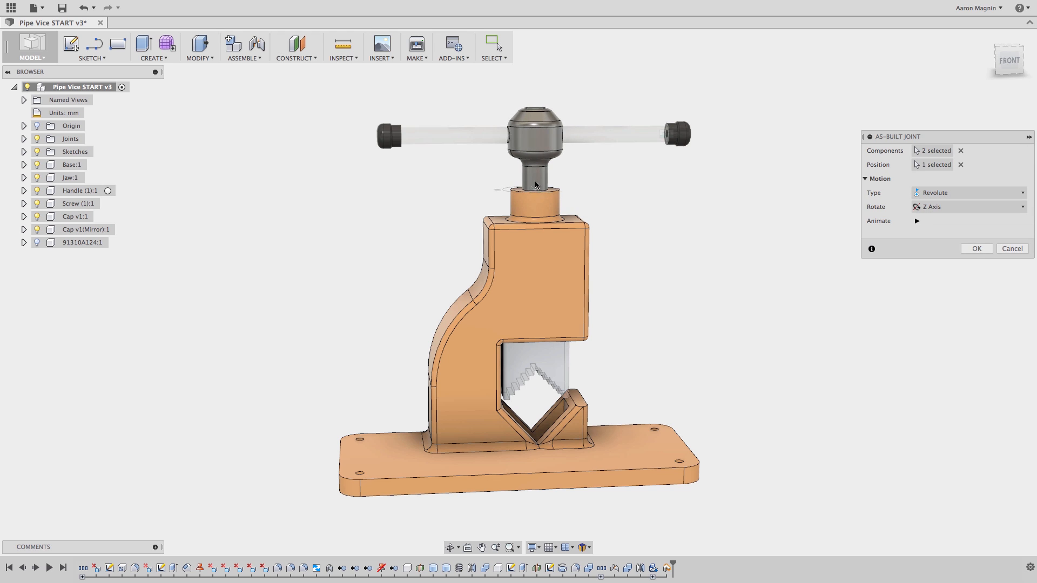
scroll(535, 181, up, 5)
middle_drag(535, 180, 578, 249)
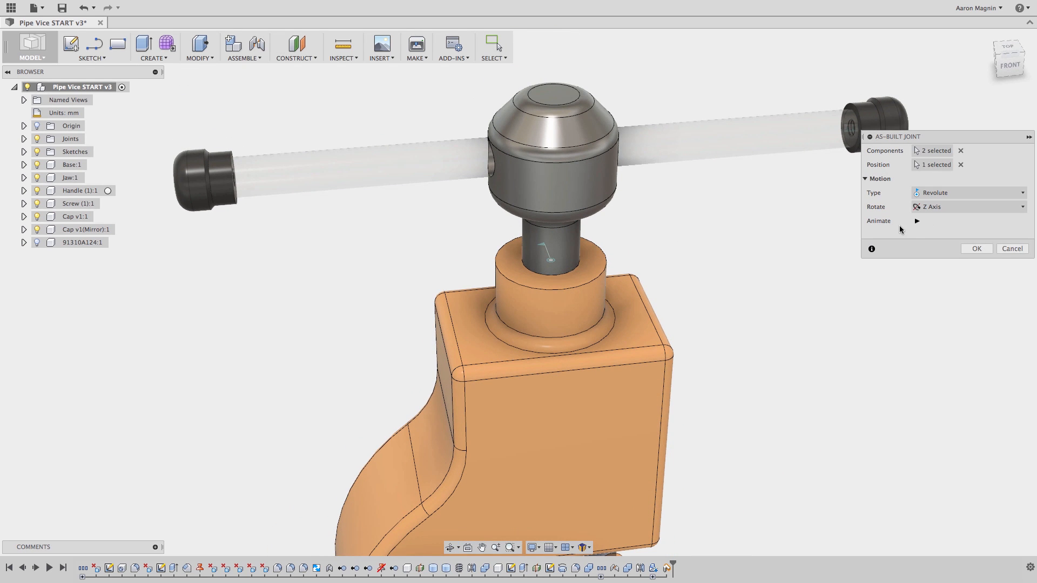
click(917, 222)
click(975, 248)
- Create a slider as-built joint between the handle and the screw, positioned on the handle bar and sliding along the Z axis
scroll(763, 260, down, 5)
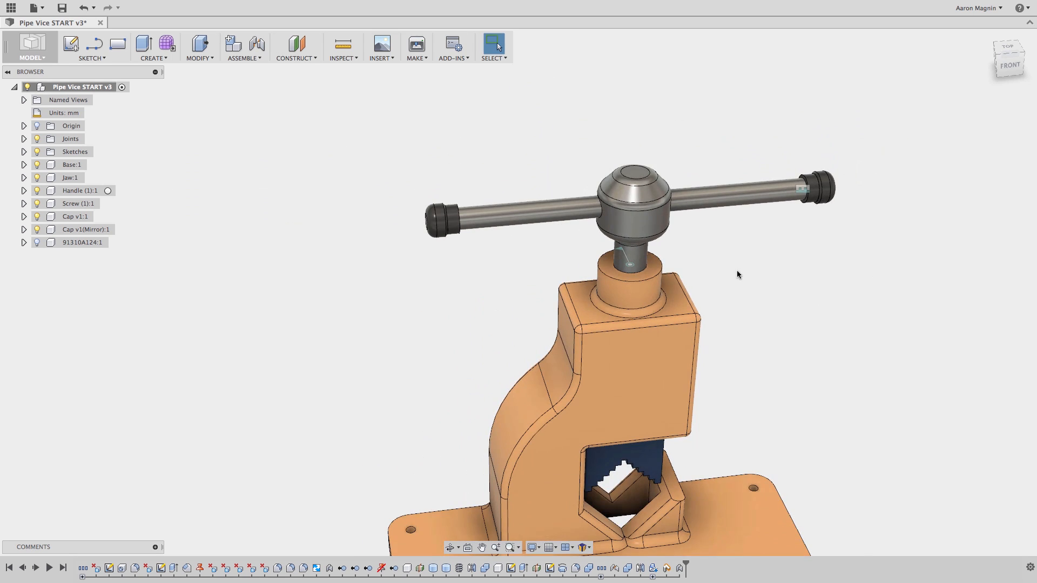
mouse_move(732, 264)
shift+middle_down()
mouse_move(718, 241)
mouse_move(733, 261)
shift+middle_up()
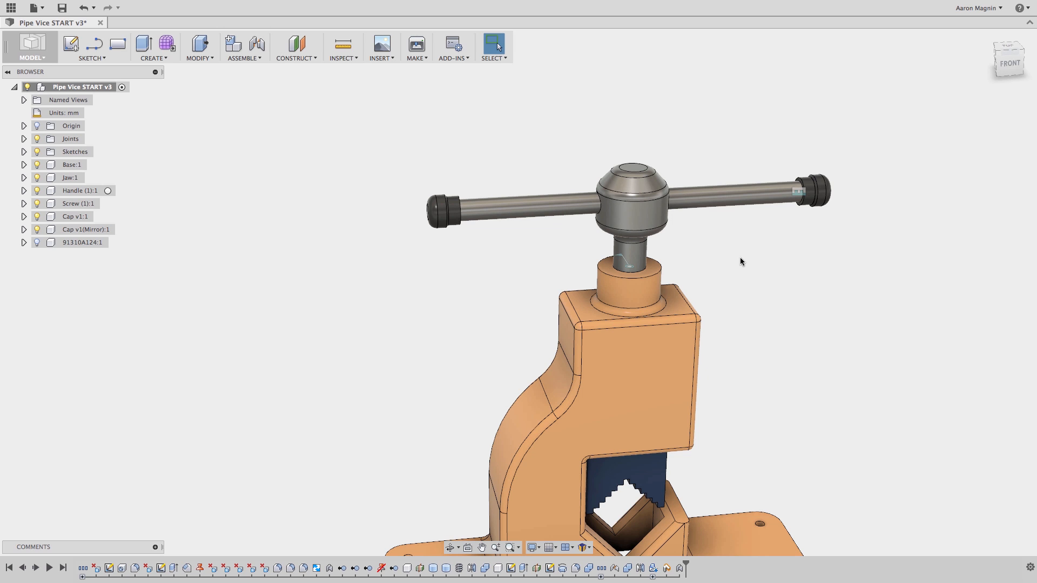
key(shift+j)
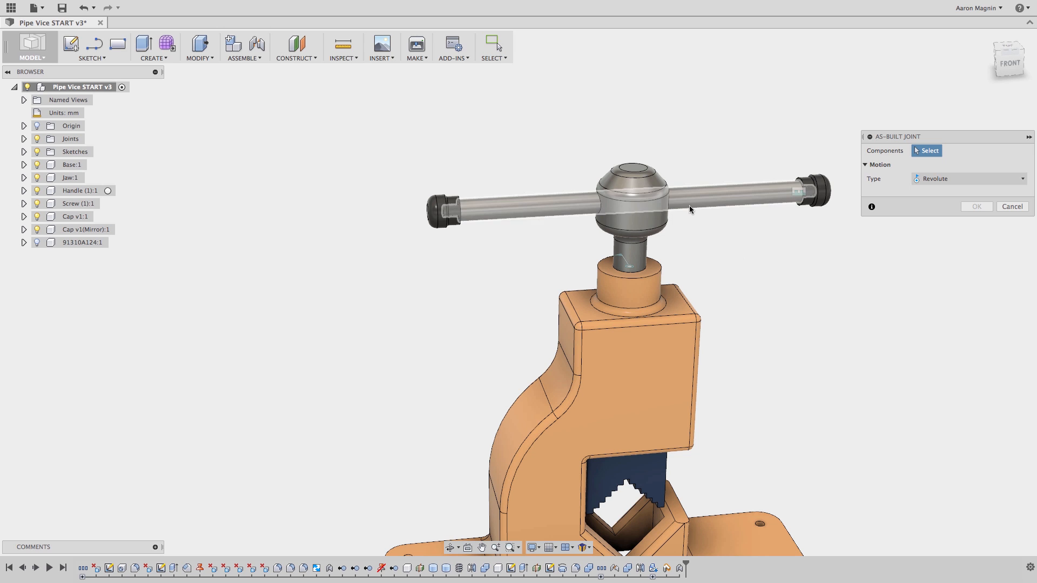
click(689, 205)
click(640, 224)
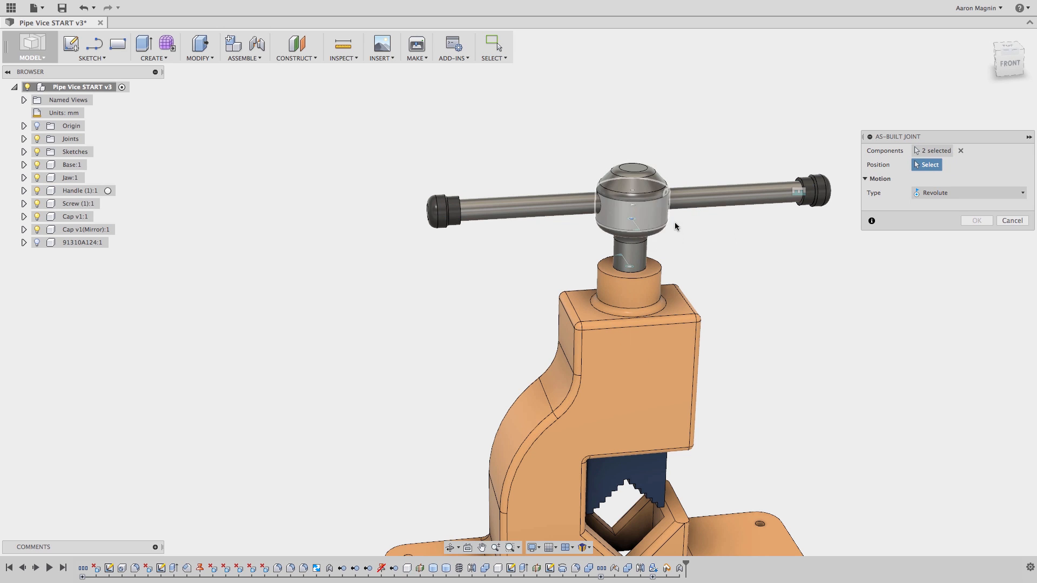
click(948, 198)
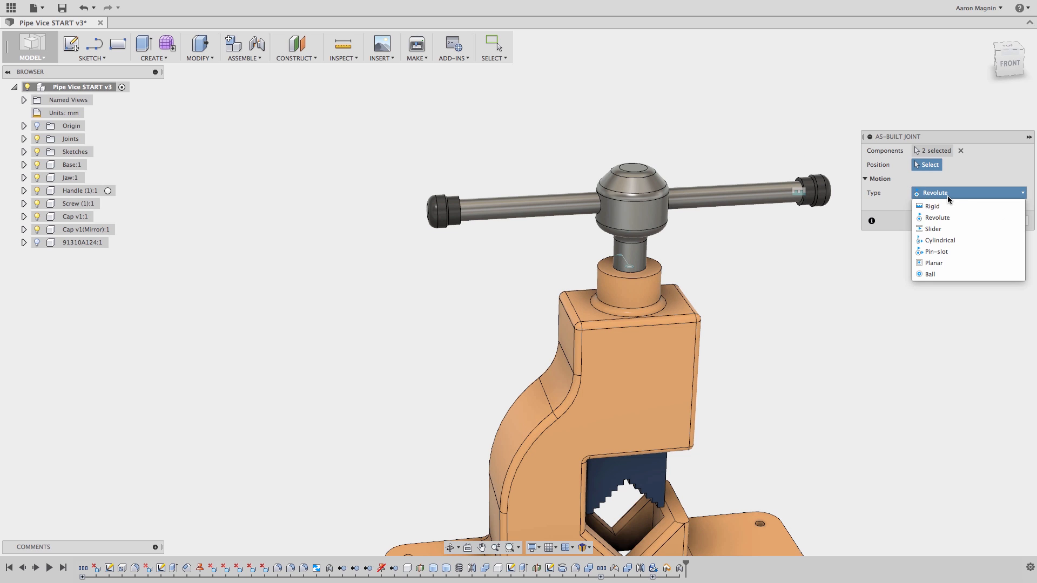
click(945, 227)
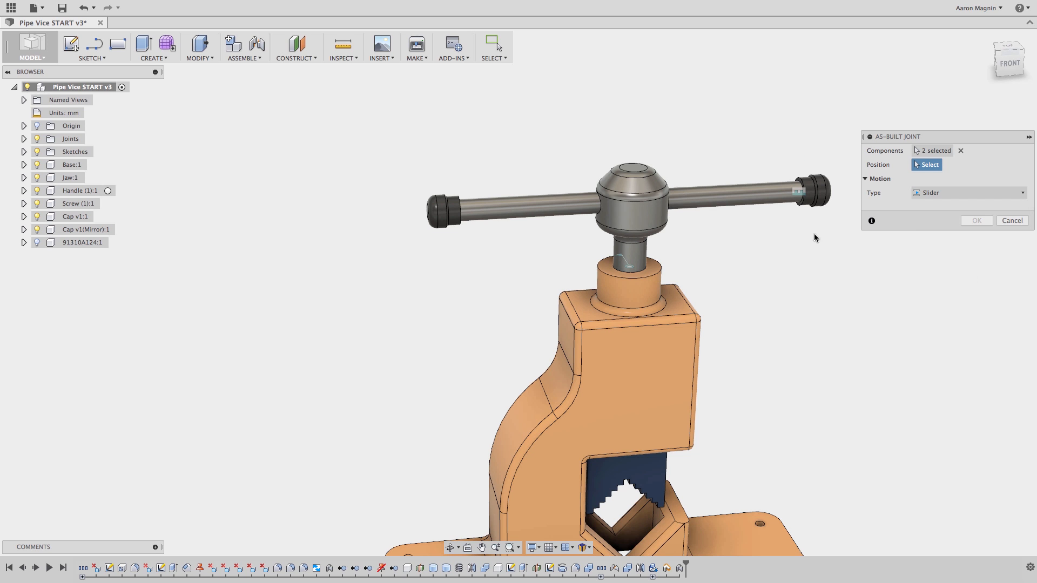
click(737, 200)
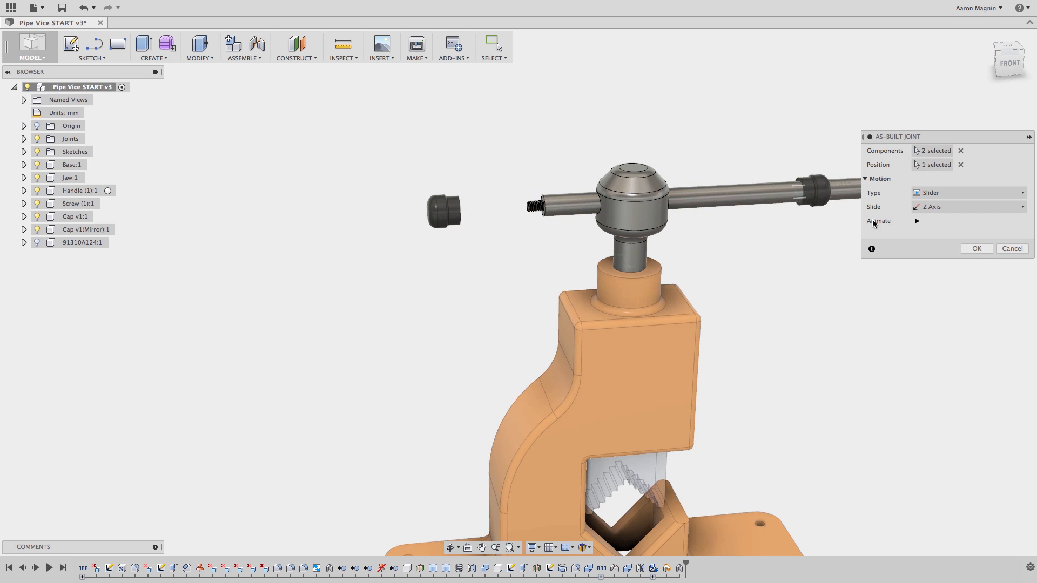
click(980, 249)
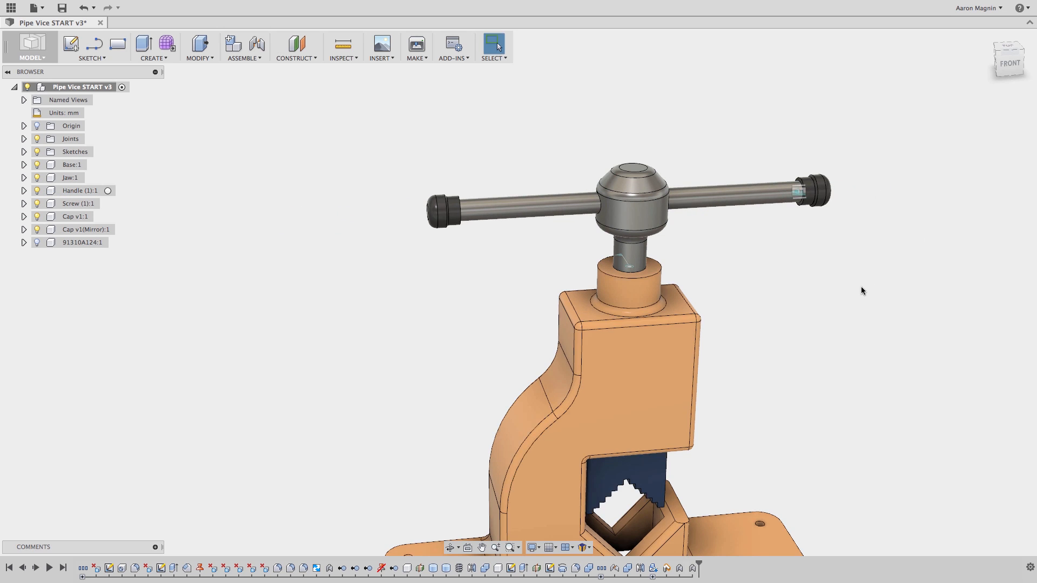
- Create a slider as-built joint between the jaw and the base, positioned on the base block's upright edge and sliding along the Z axis
scroll(801, 319, down, 3)
middle_drag(800, 310, 777, 212)
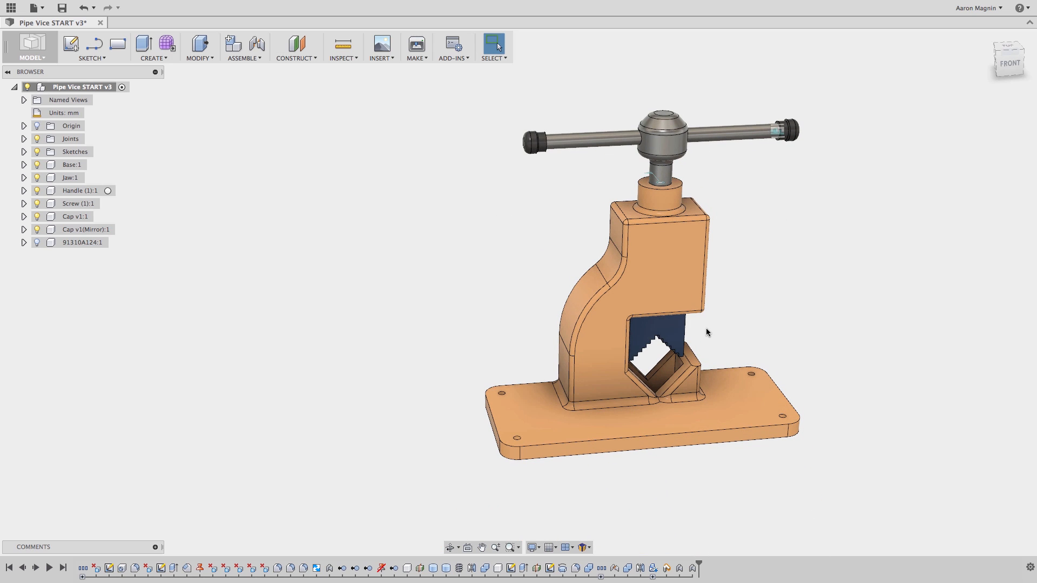
key(shift+j)
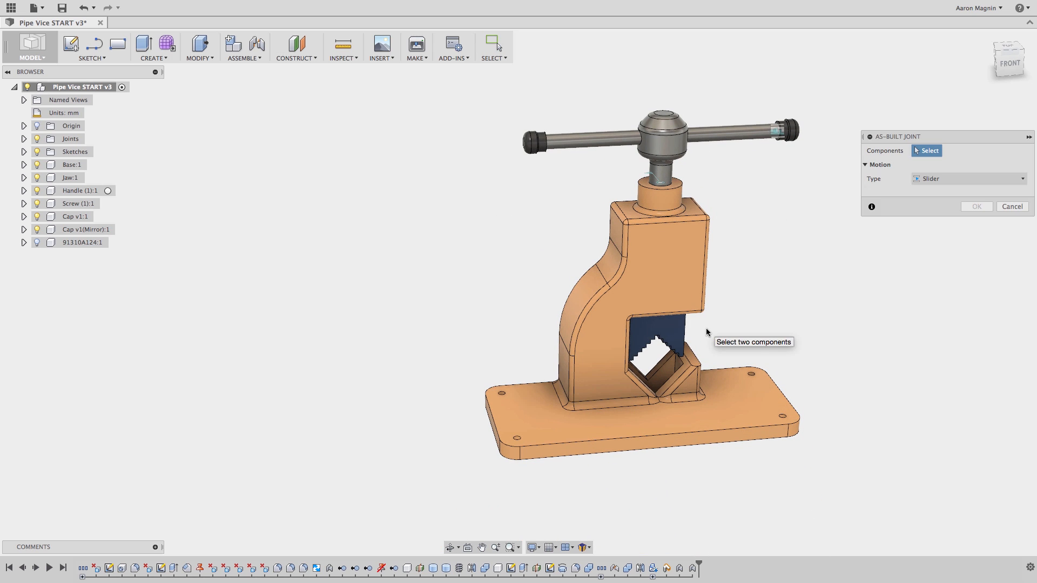
click(654, 340)
click(662, 249)
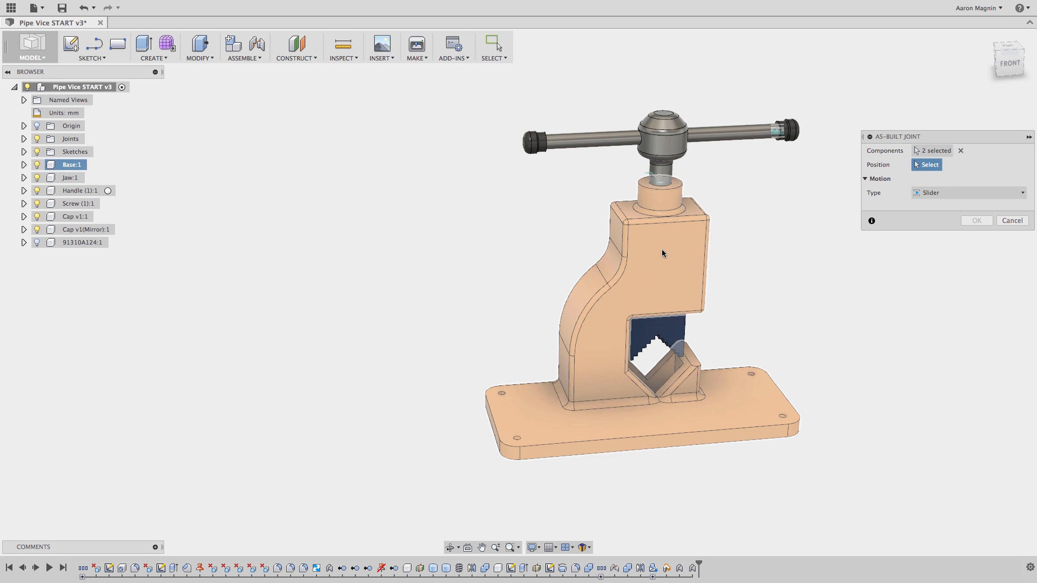
click(703, 264)
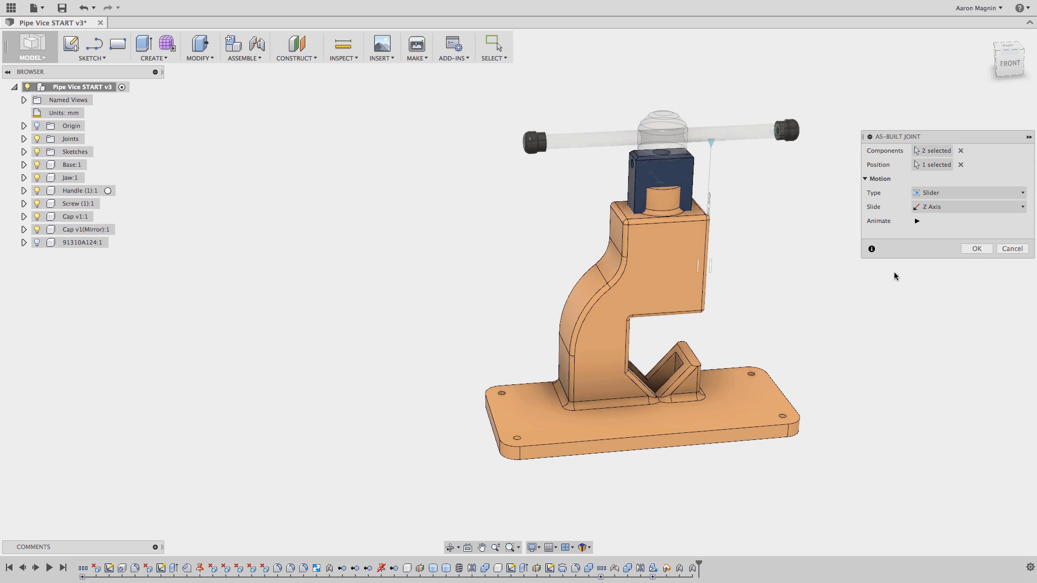
click(975, 249)
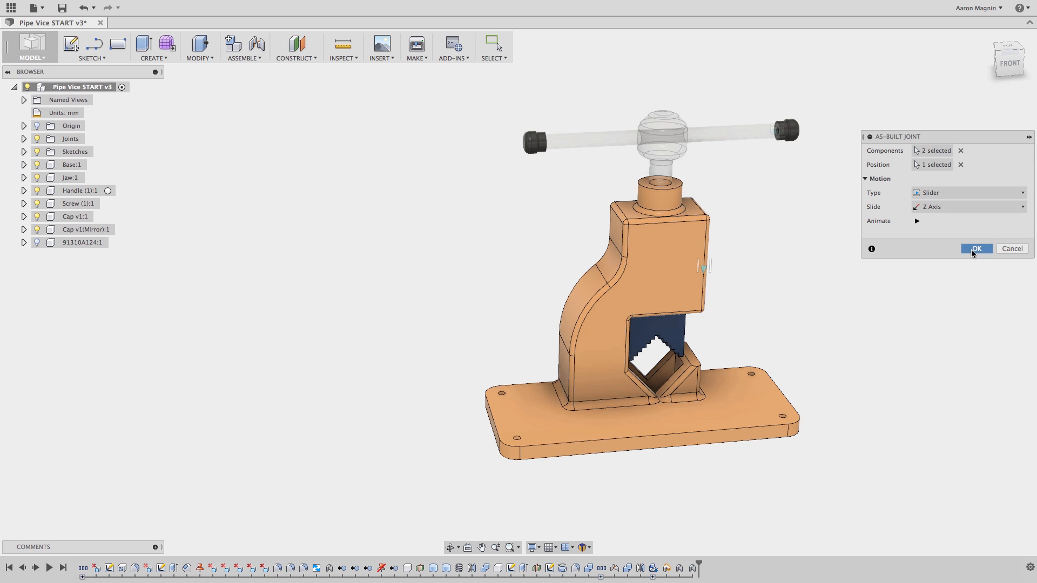
- Try moving the base freely to check whether it is fixed in space, and undo the move
shift+middle_drag(734, 309, 719, 254)
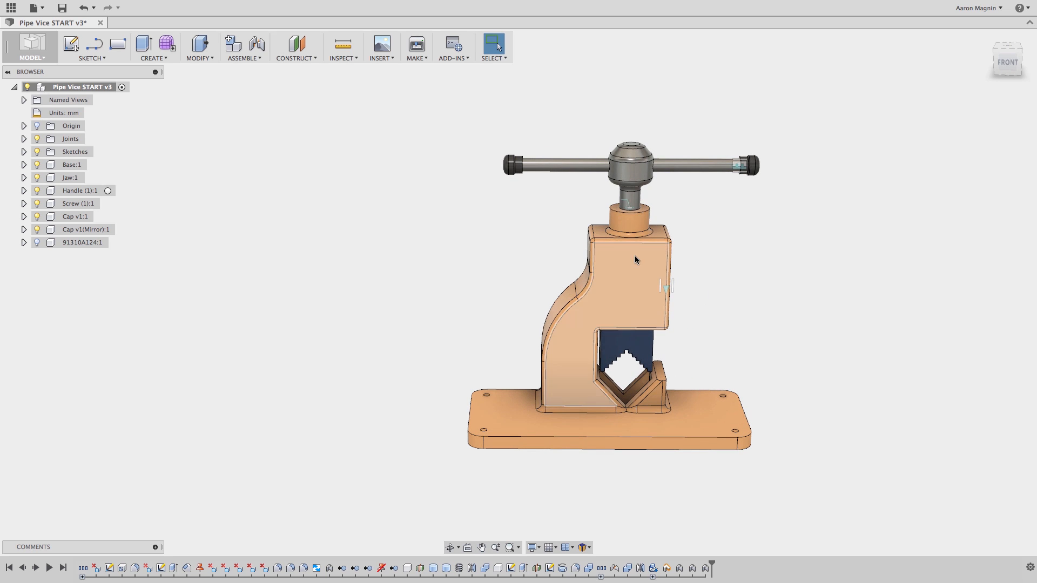
click(575, 426)
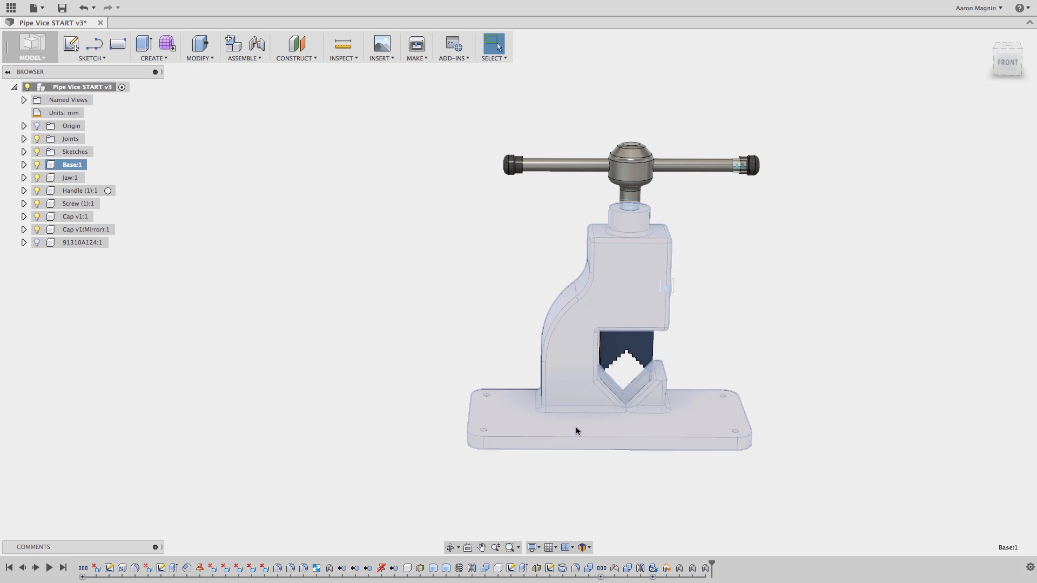
click(805, 291)
drag(616, 291, 558, 241)
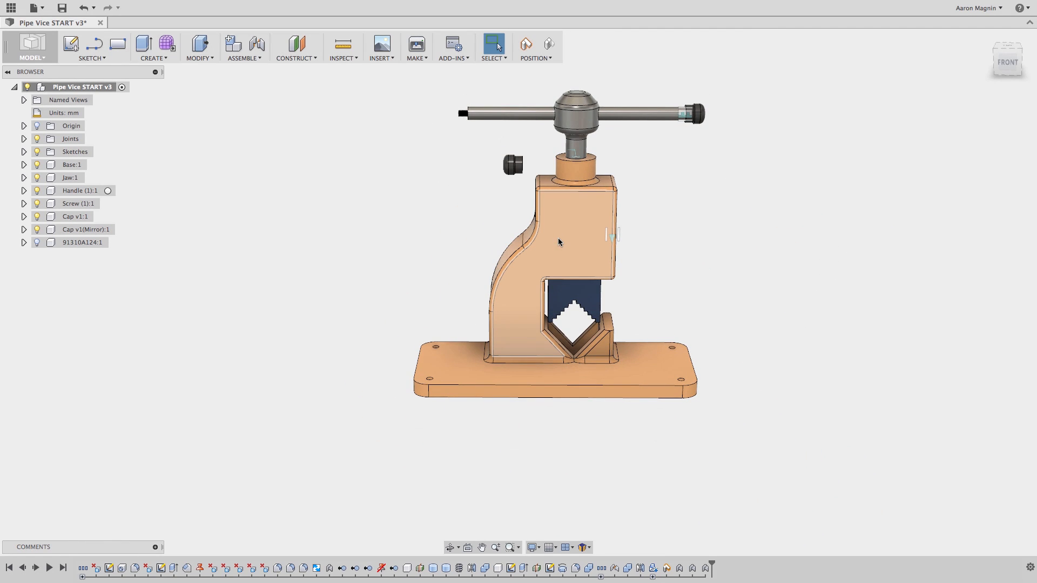
drag(561, 241, 559, 237)
key(super+z)
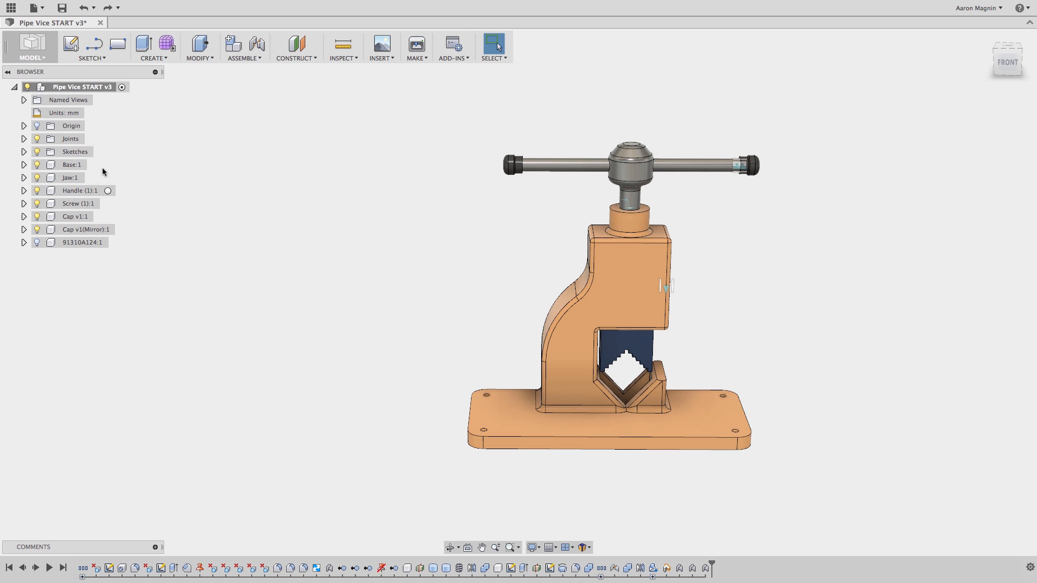
- Ground the Base component so it stays fixed in the assembly
right_click(70, 168)
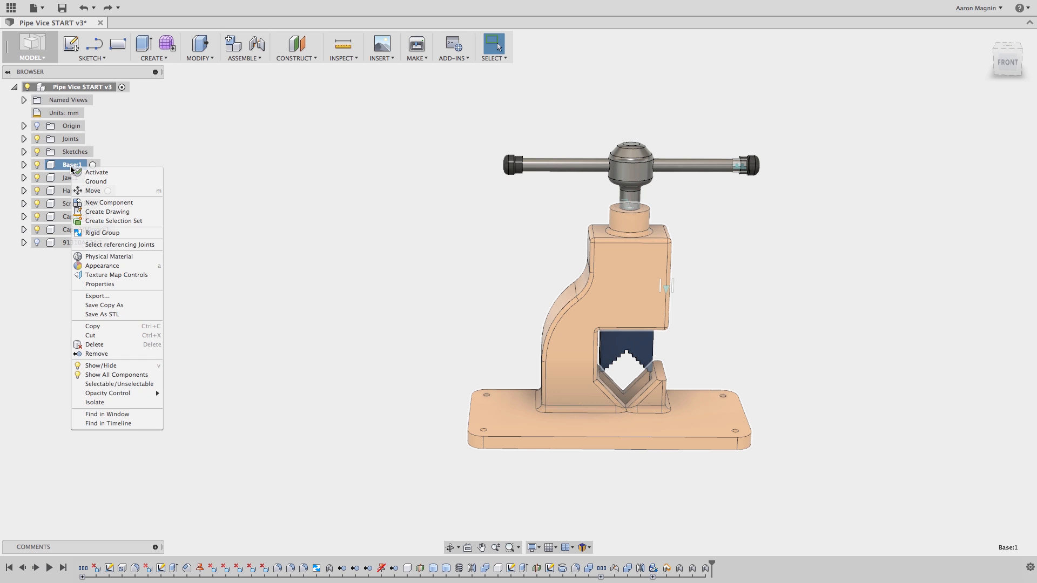
click(89, 181)
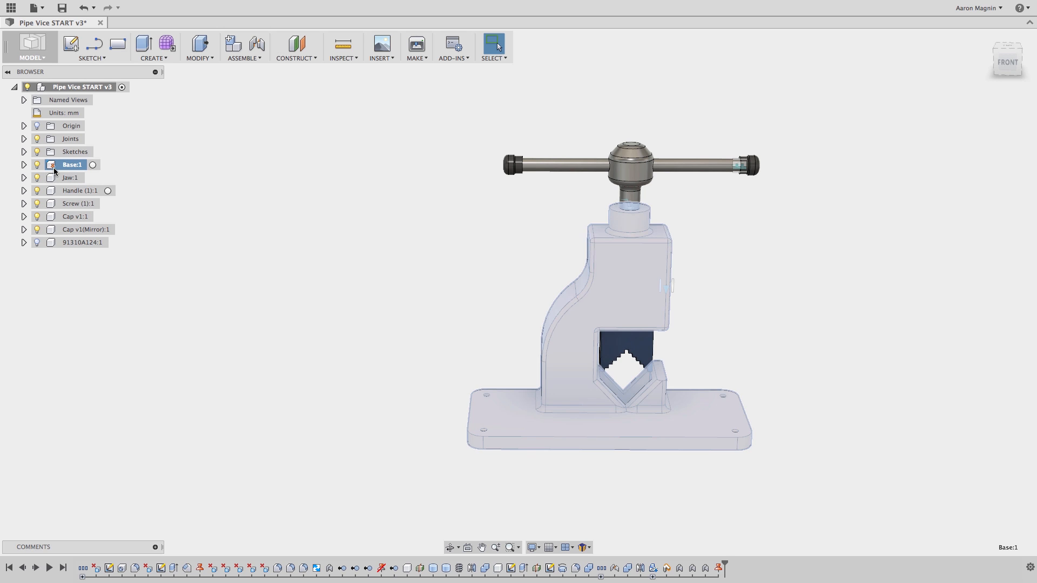
click(356, 294)
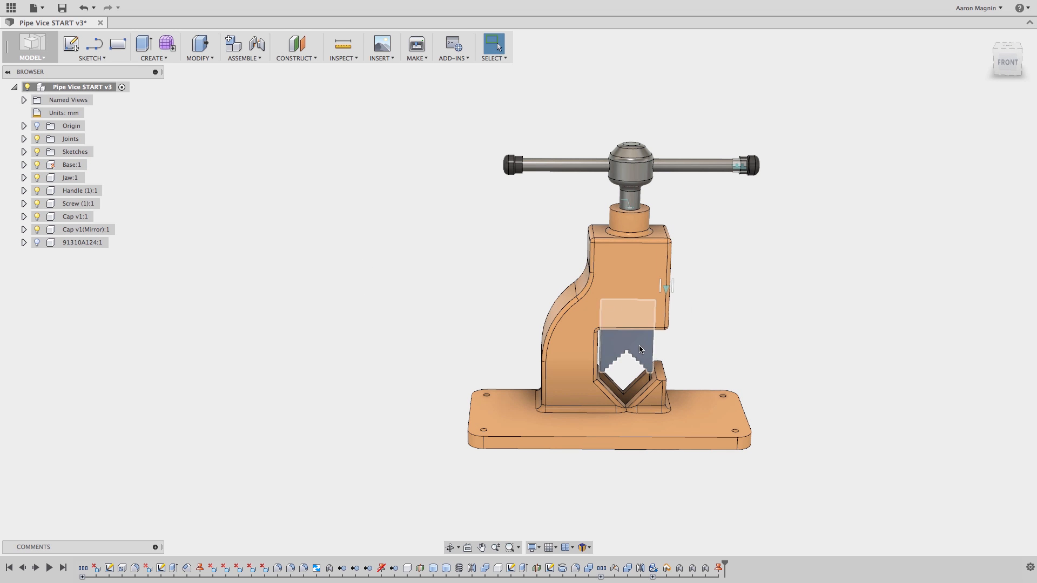
- Slide the jaw along its joint with the base to examine its range of travel
shift+middle_drag(639, 349, 602, 323)
scroll(594, 334, up, 6)
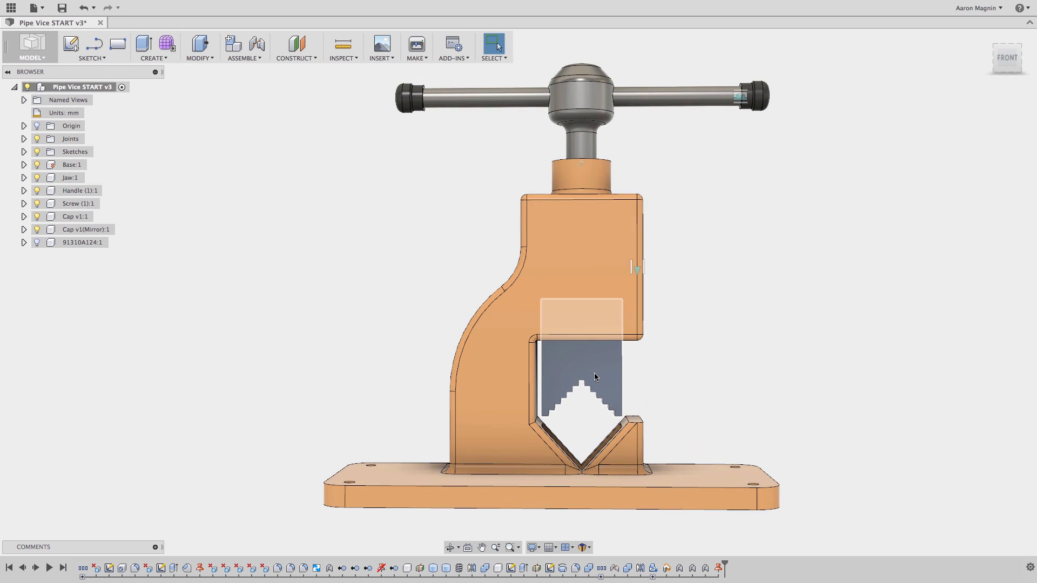
drag(594, 335, 546, 372)
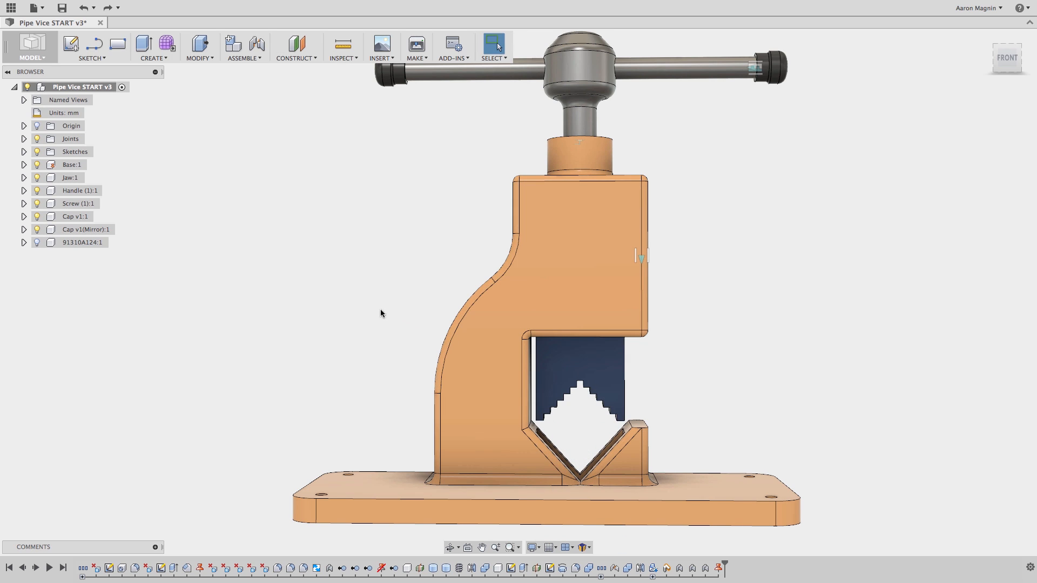
- Limit the jaw's slider joint to a minimum of -14.068 mm and a maximum of 28.633 mm
click(23, 139)
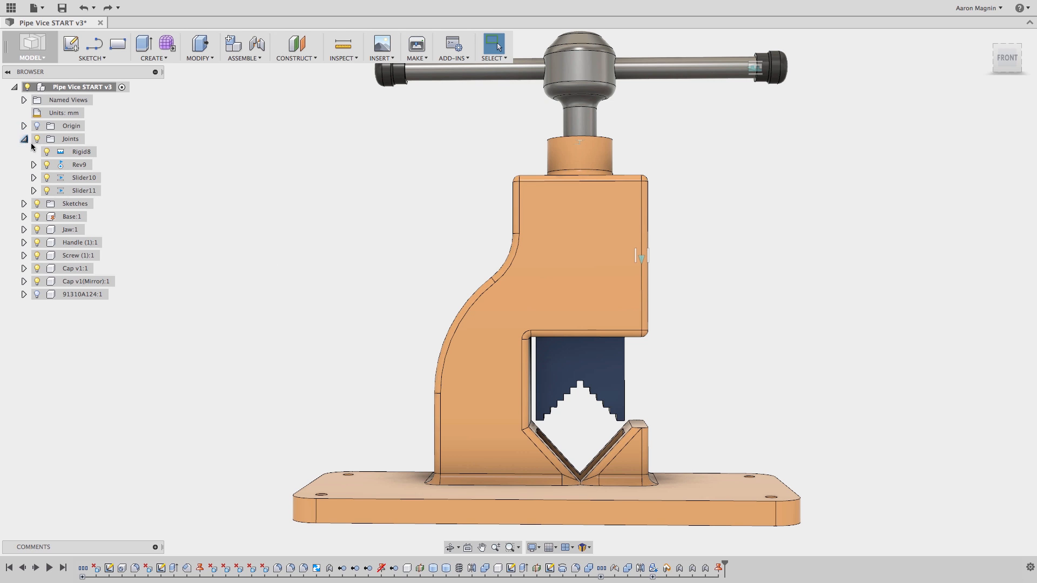
click(77, 192)
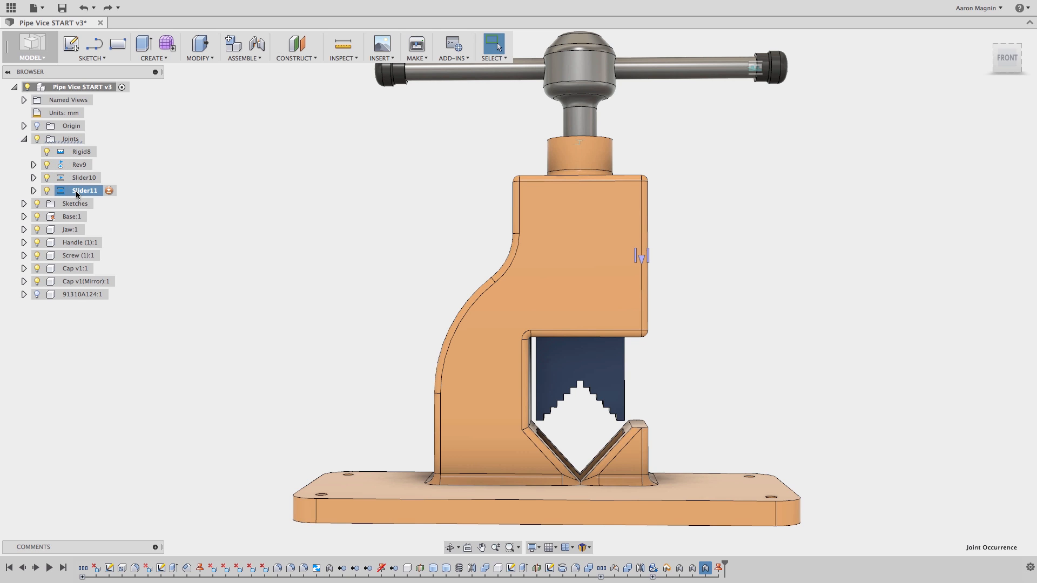
right_click(77, 194)
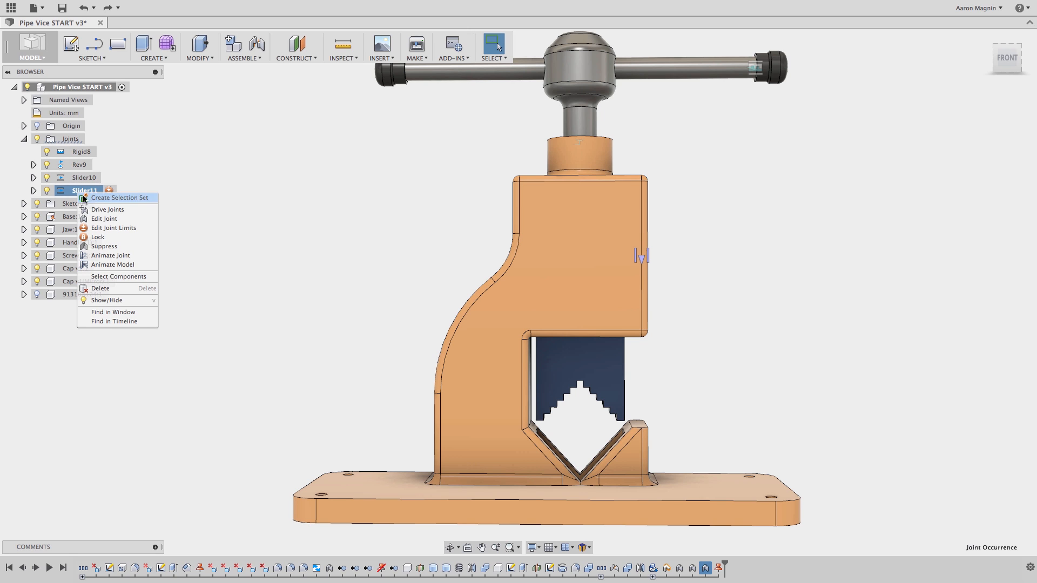
click(99, 227)
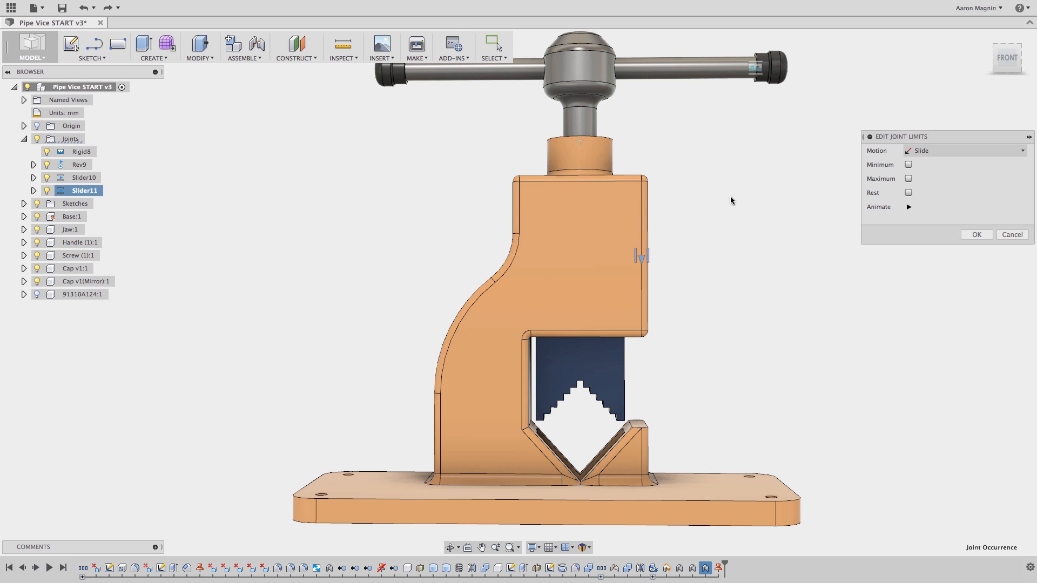
click(909, 164)
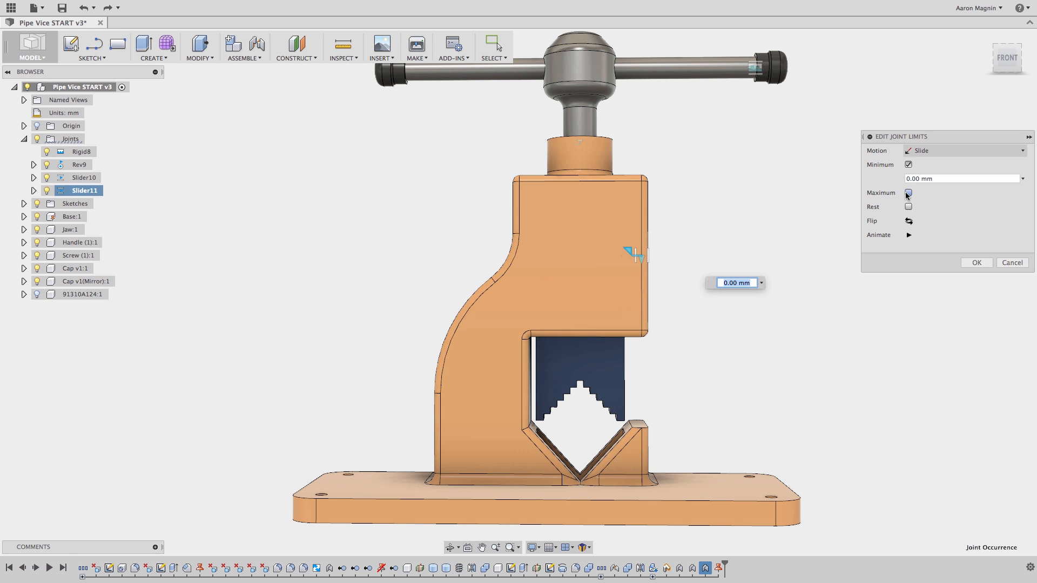
click(908, 192)
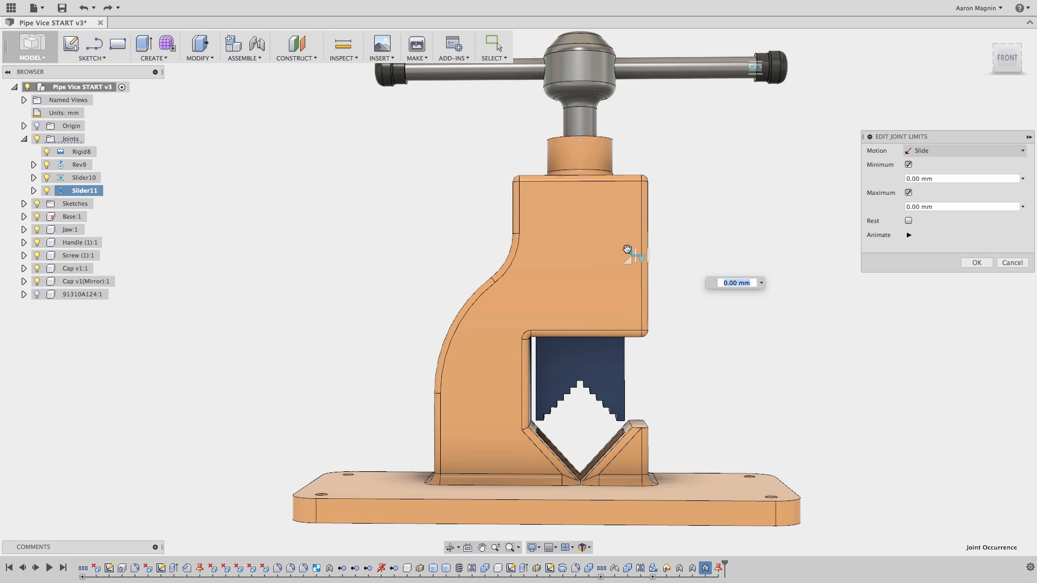
mouse_move(626, 250)
mouse_down()
mouse_move(624, 272)
mouse_move(622, 246)
mouse_up()
drag(630, 290, 612, 327)
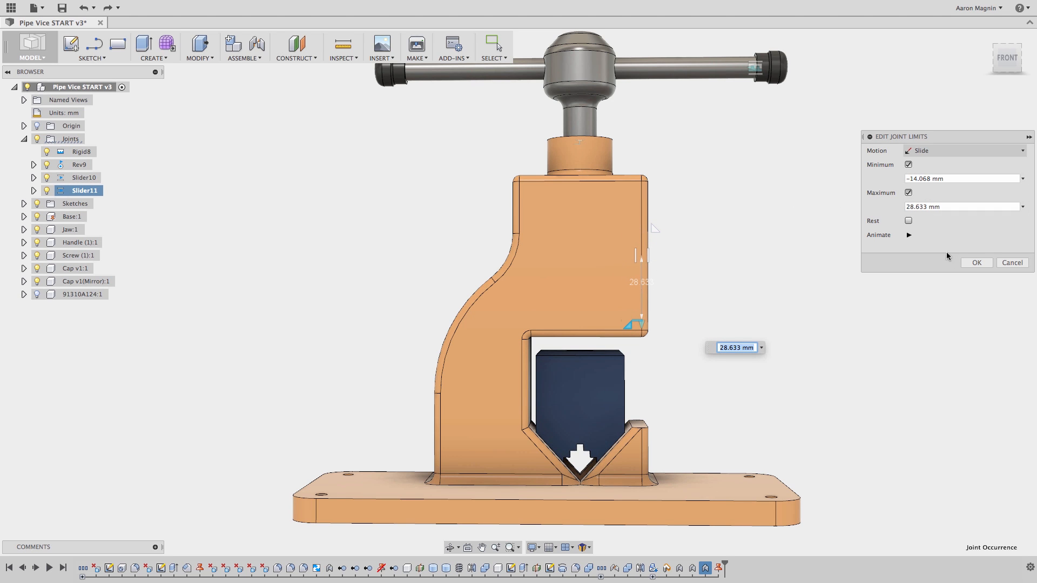
click(975, 263)
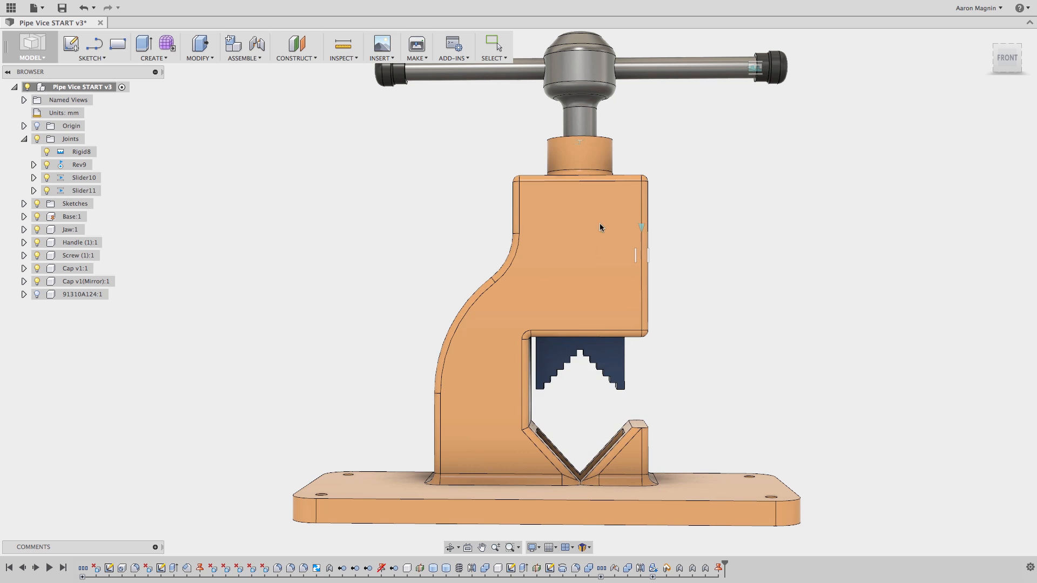
key(Escape)
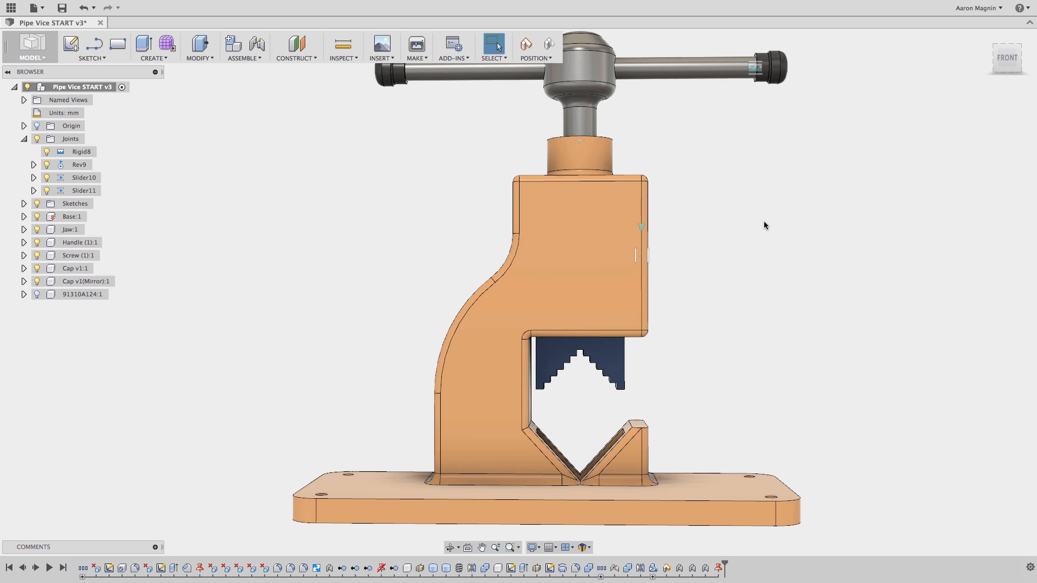
- Slide the handle through the screw head to check whether its end caps follow, and undo the move
scroll(503, 165, down, 3)
middle_drag(498, 167, 465, 185)
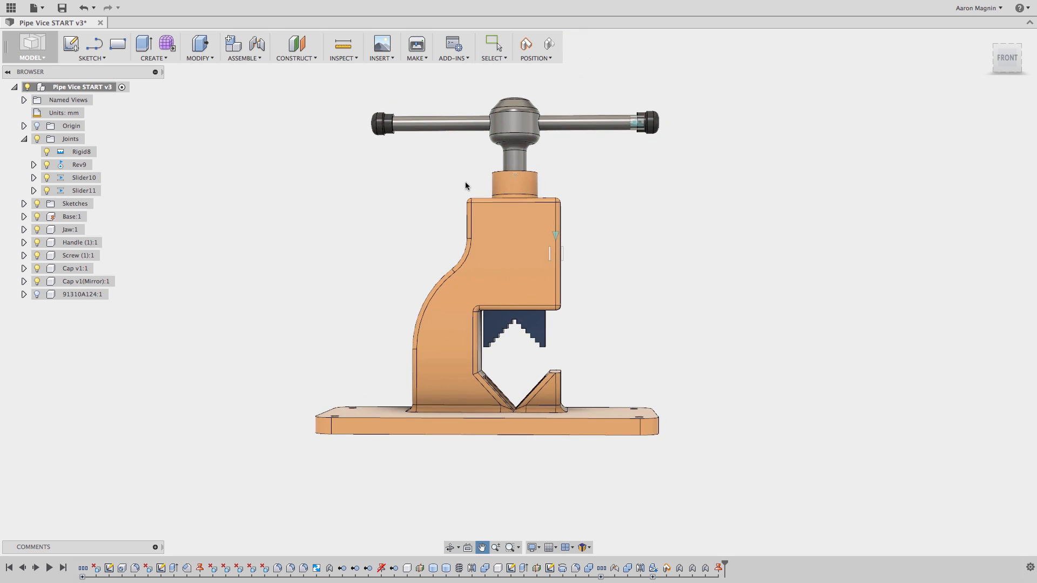
drag(466, 126, 430, 132)
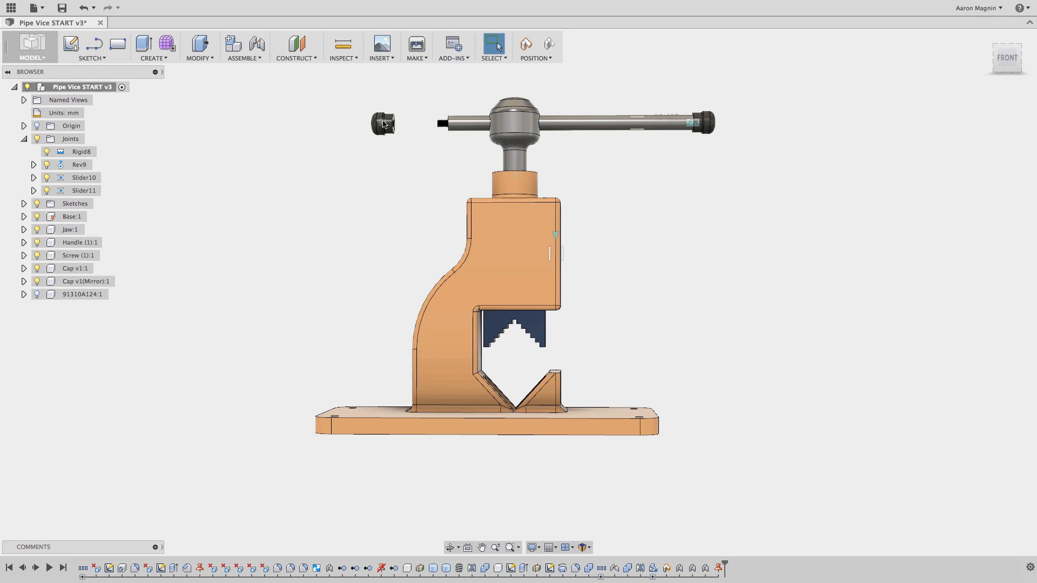
key(super+z)
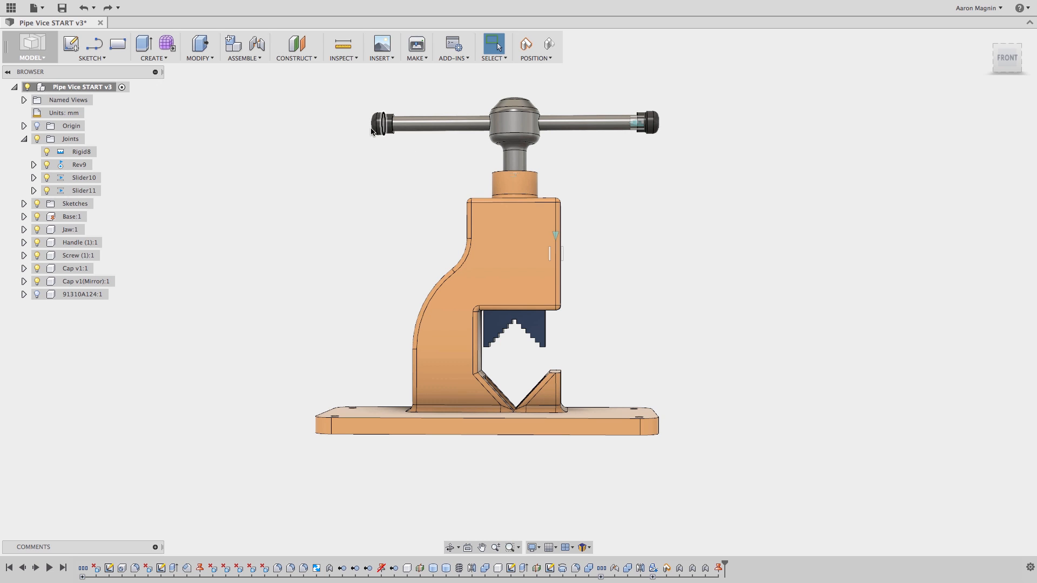
- Capture the current position and create a rigid group from the handle and the mirrored end cap
click(257, 59)
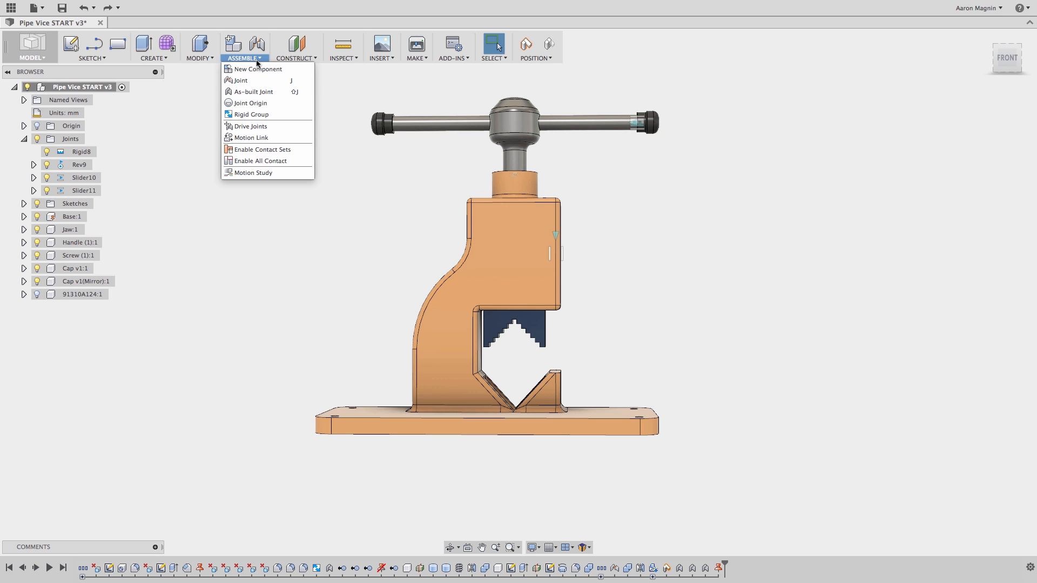
click(247, 116)
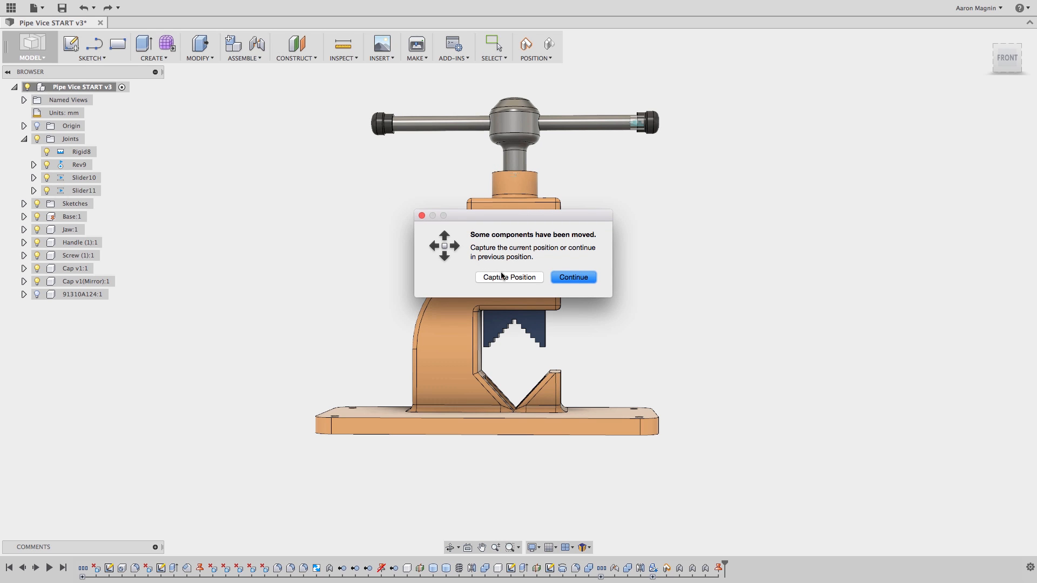
click(539, 278)
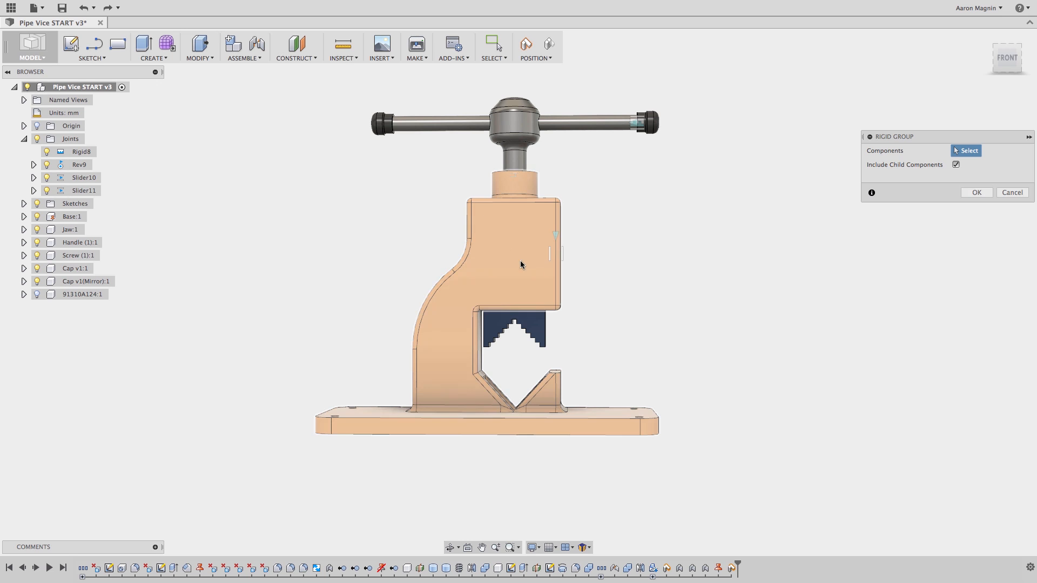
click(418, 128)
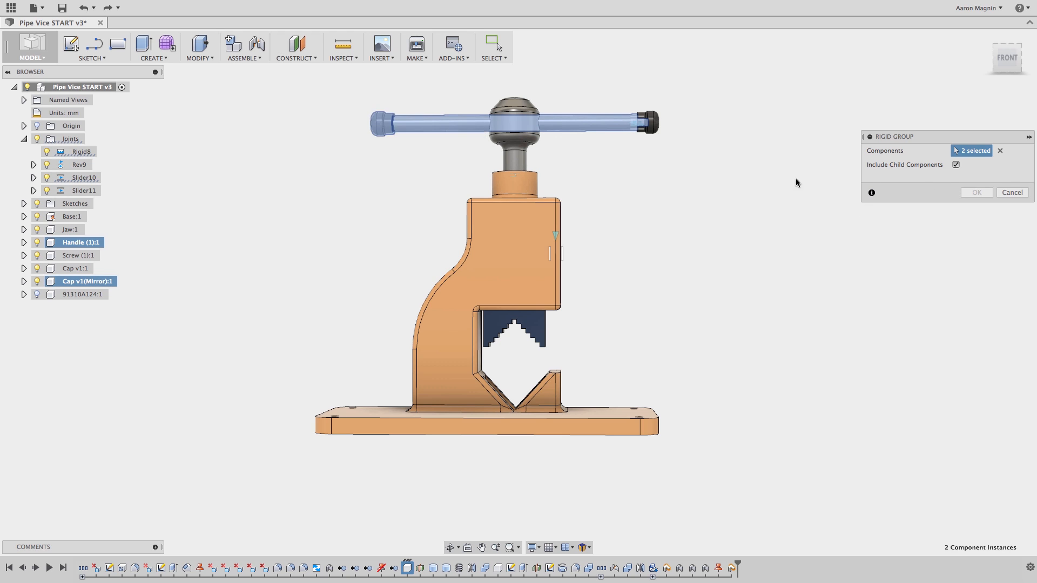
click(976, 193)
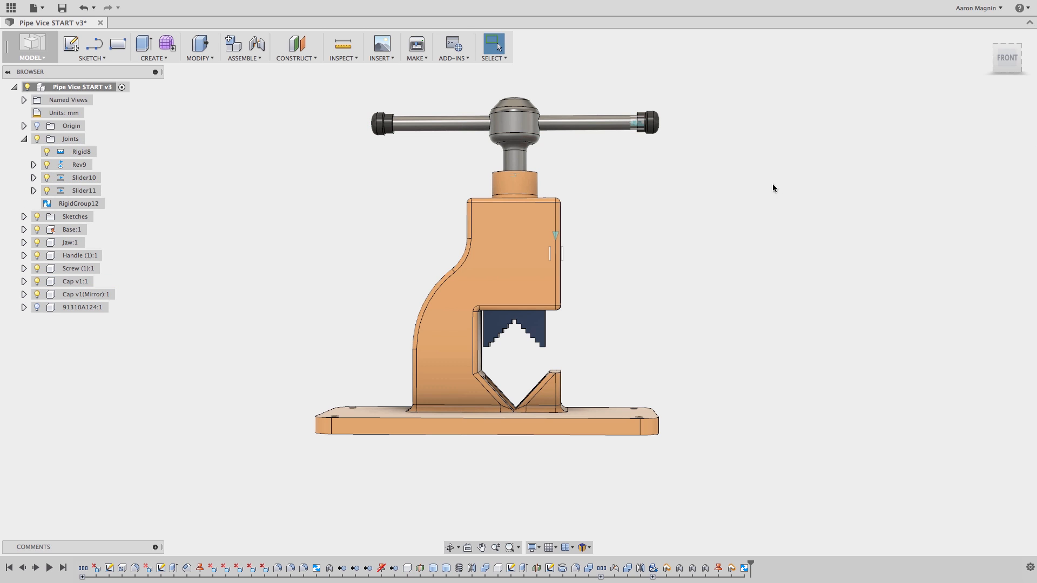
- Slide the handle back and forth through the screw head to test the rigid group, and revert its position
drag(436, 124, 320, 134)
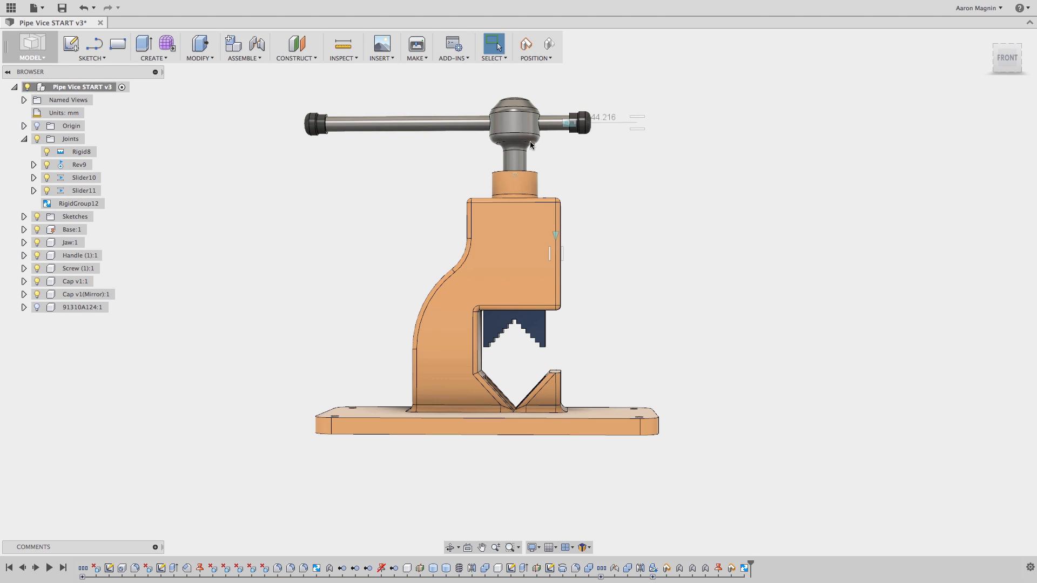
shift+middle_drag(528, 144, 590, 260)
scroll(589, 215, up, 3)
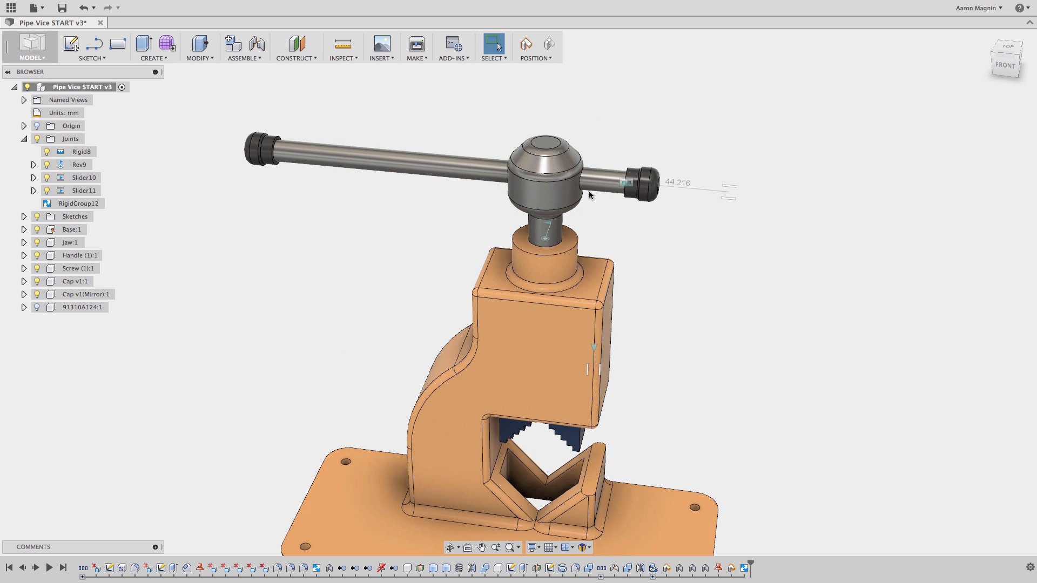
drag(618, 191, 659, 214)
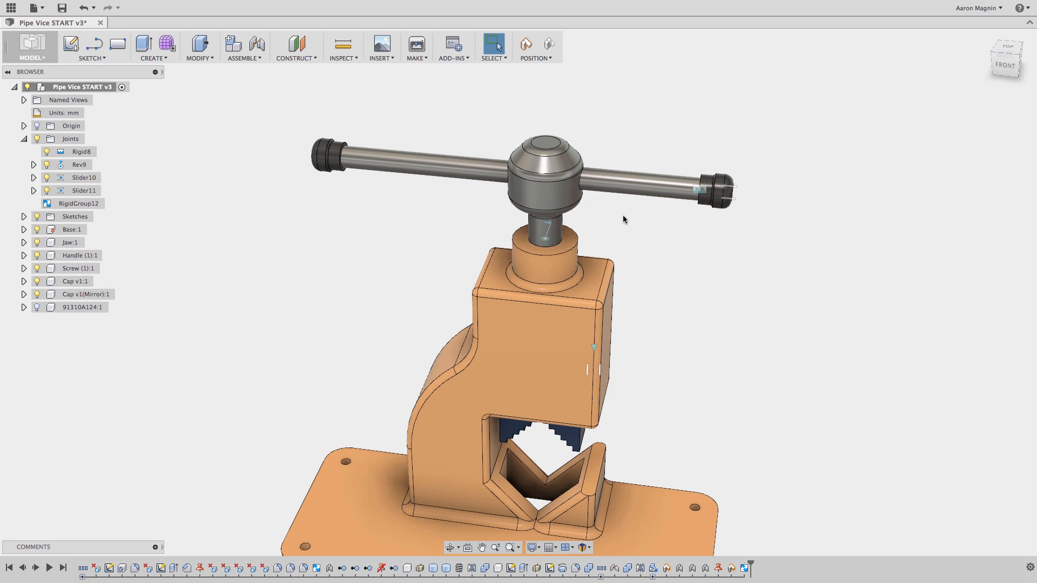
key(super+z)
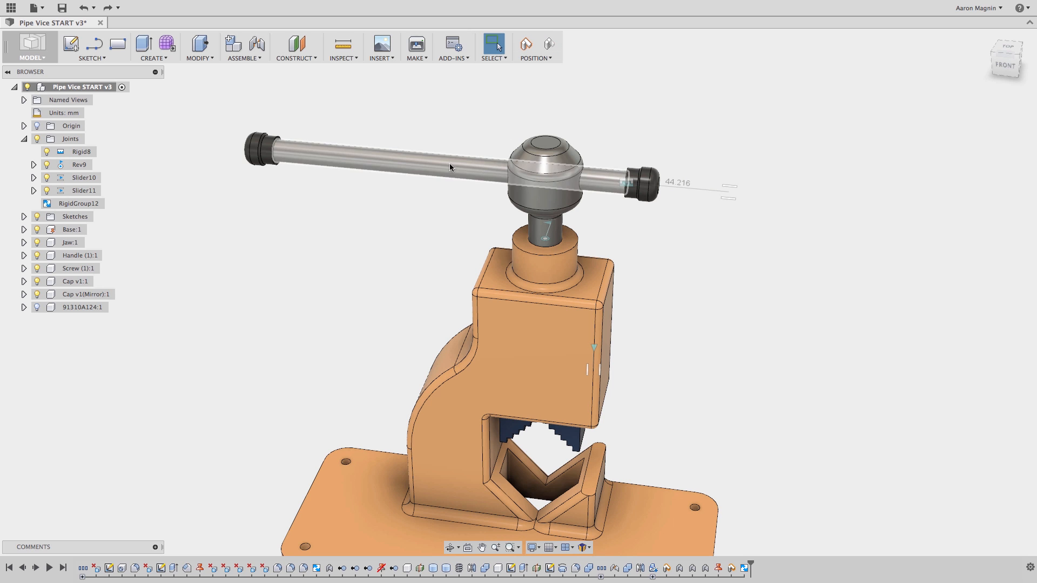
drag(449, 163, 653, 206)
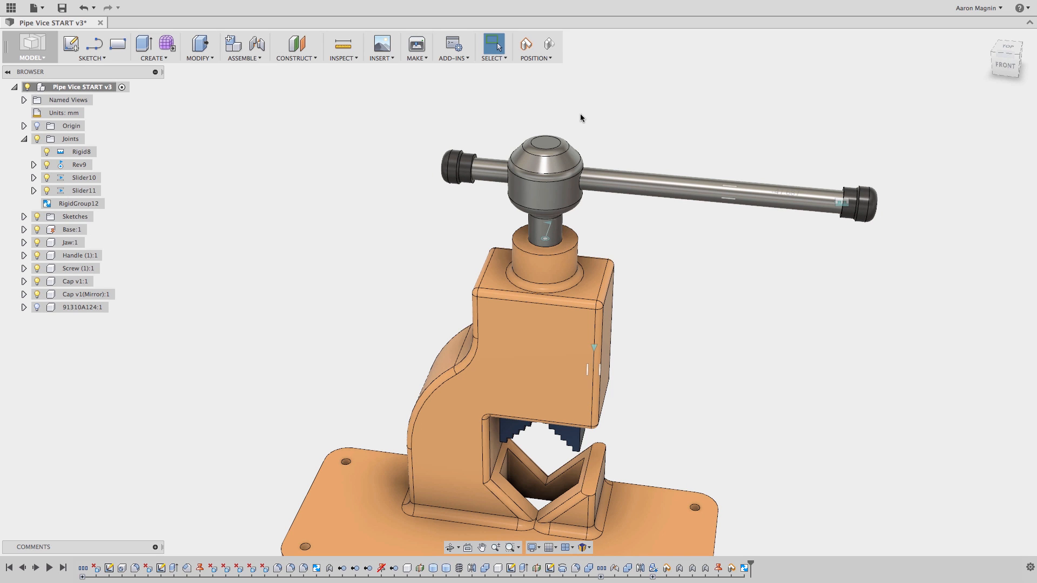
click(549, 46)
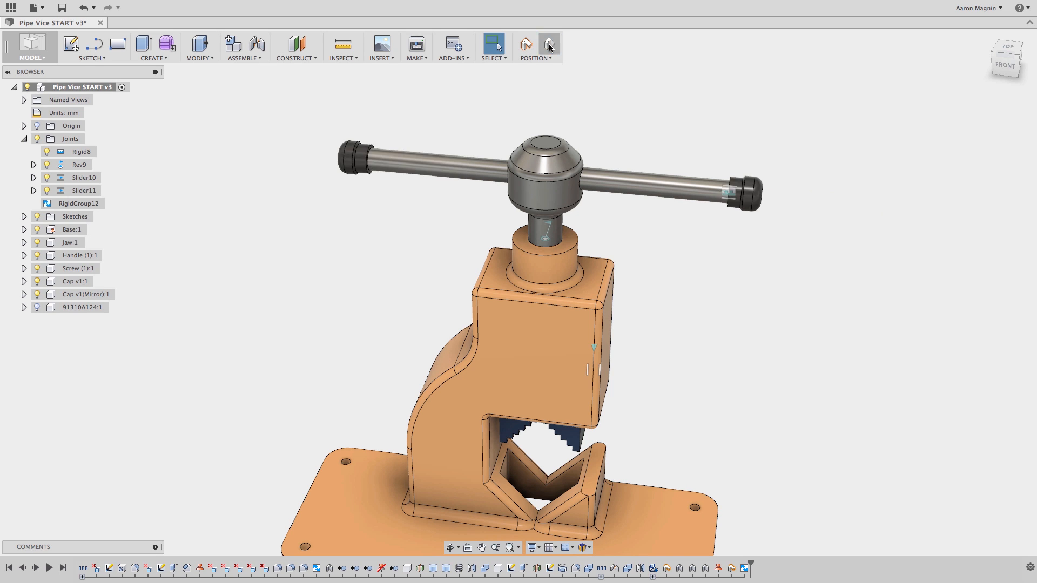
- Slide the handle again, try starting other commands before and after reverting its position, and cancel them
drag(424, 176, 528, 163)
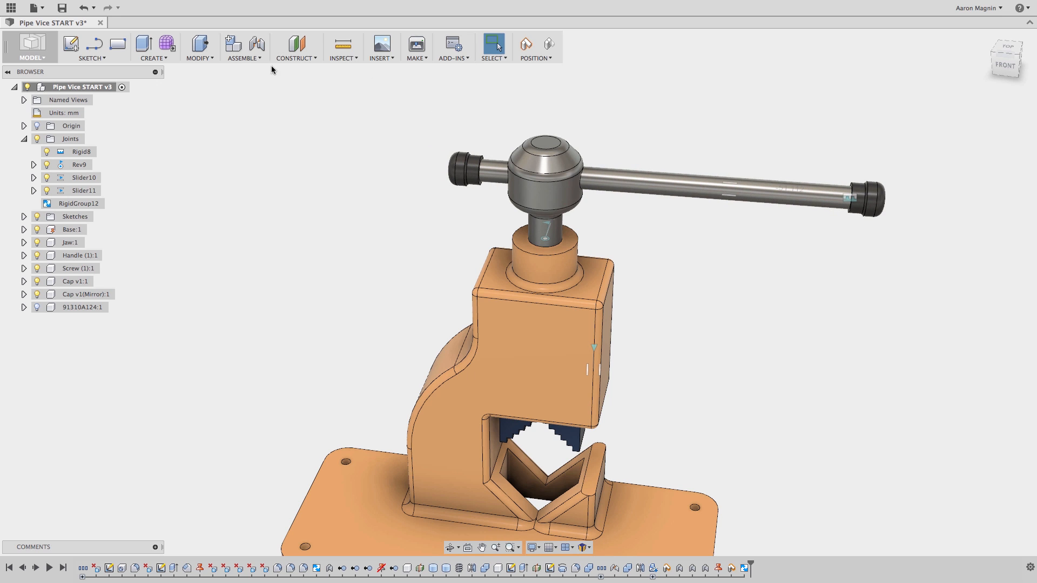
click(200, 44)
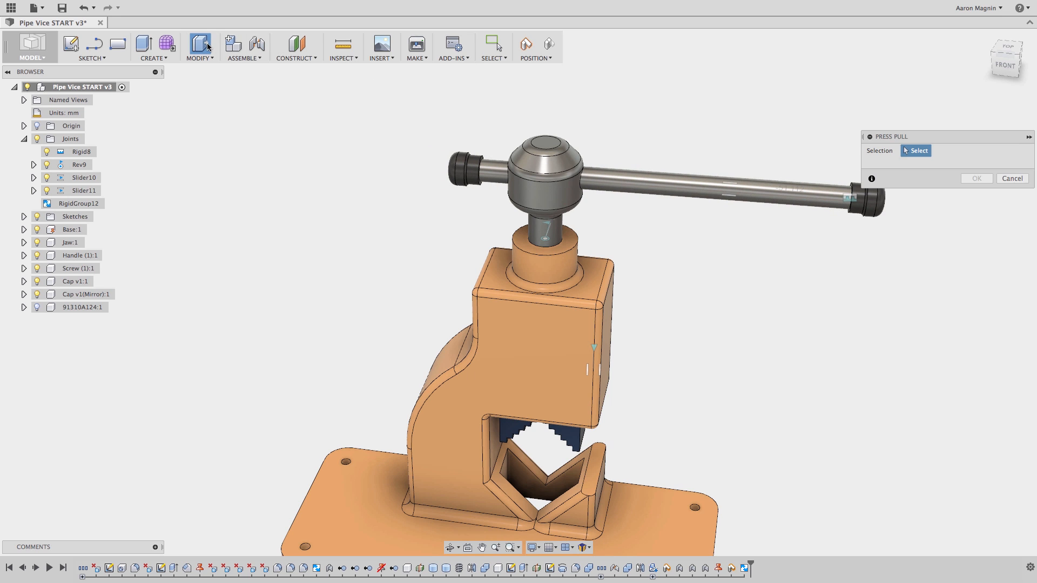
click(1011, 179)
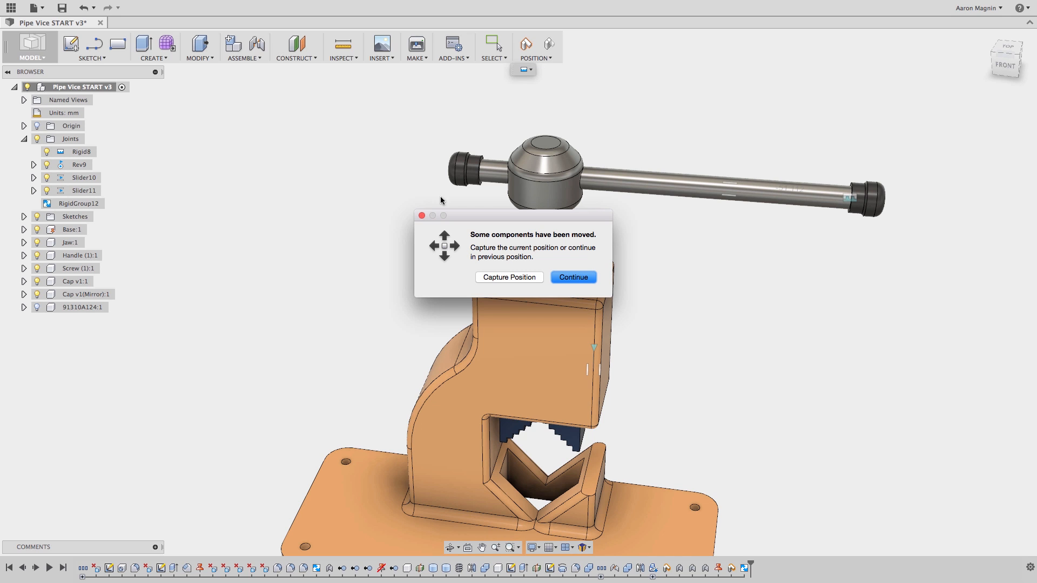
click(422, 216)
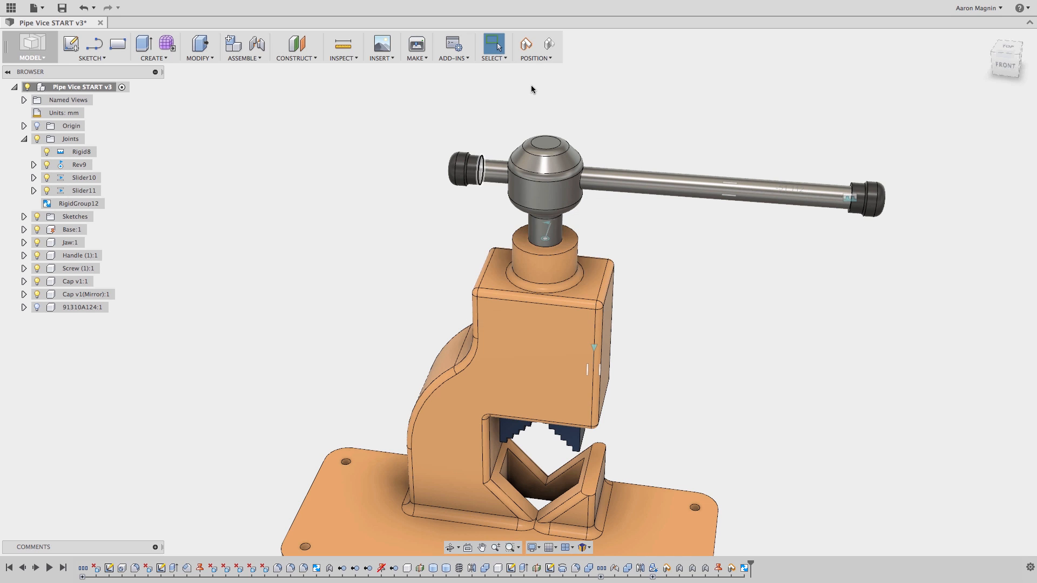
click(548, 46)
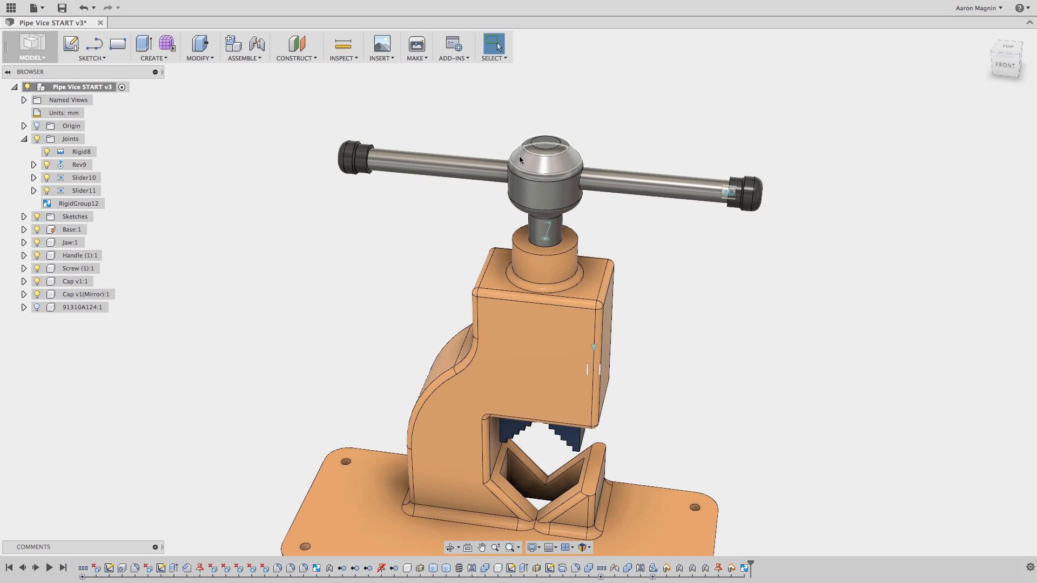
key(j)
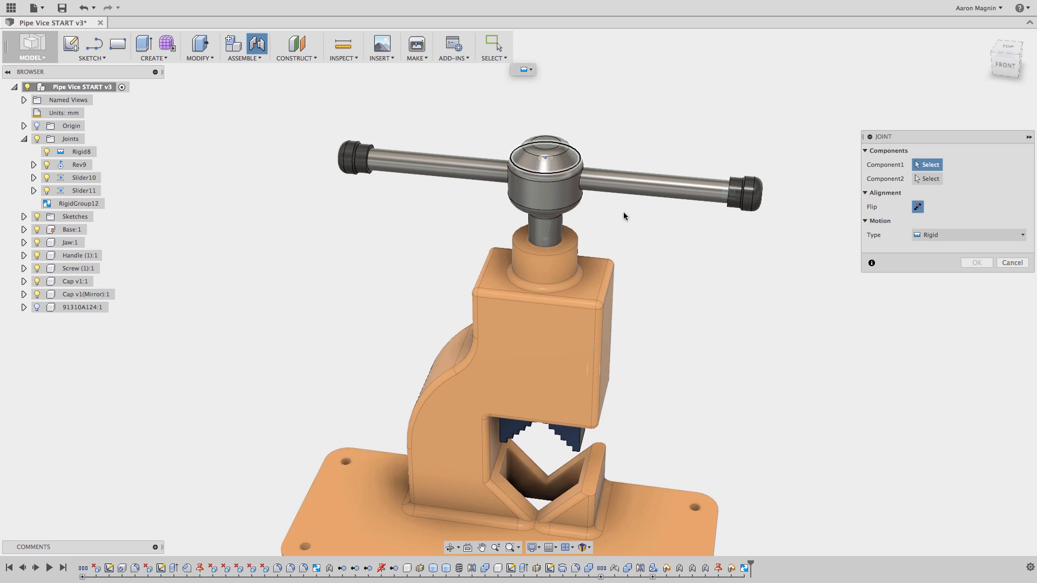
click(997, 262)
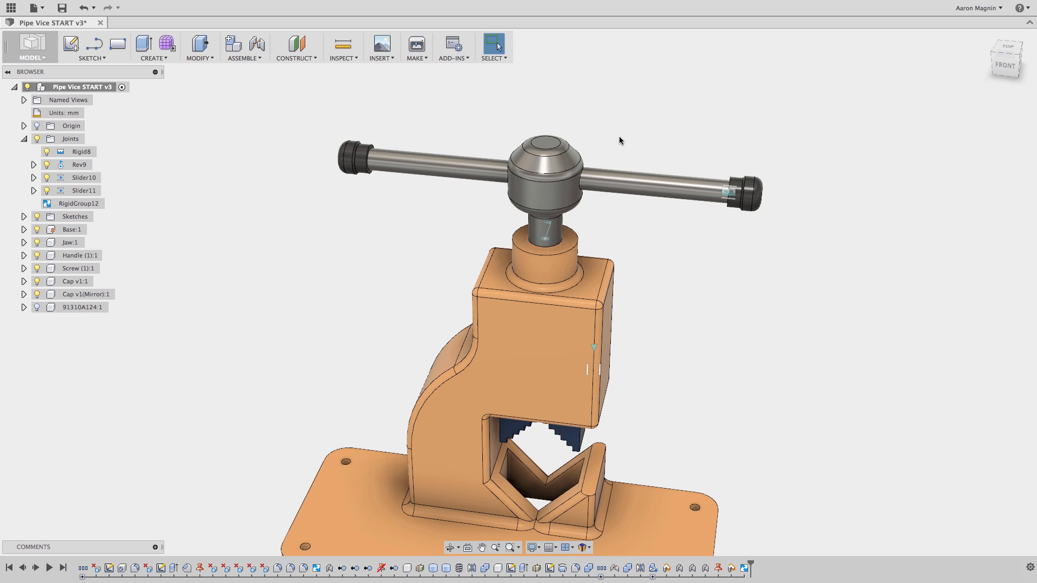
- Find the Enable Contact Sets command and enable contact sets for the assembly
text(sc)
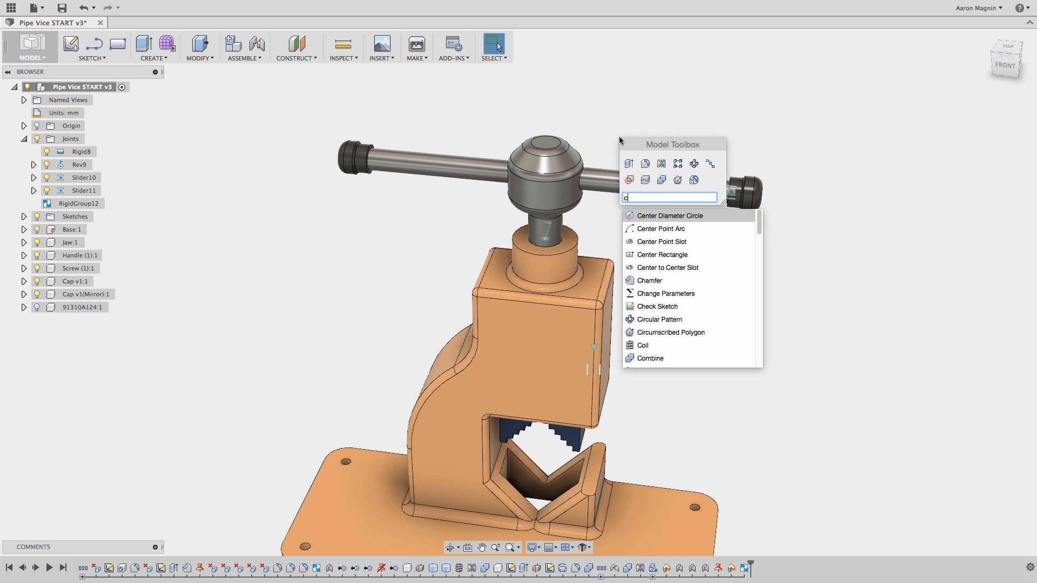
text(ont)
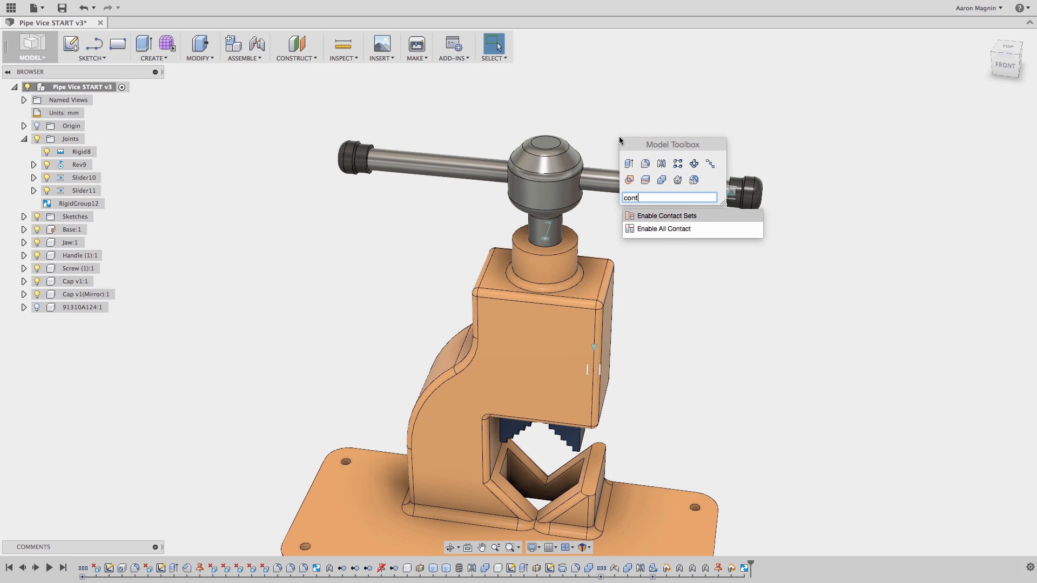
click(653, 217)
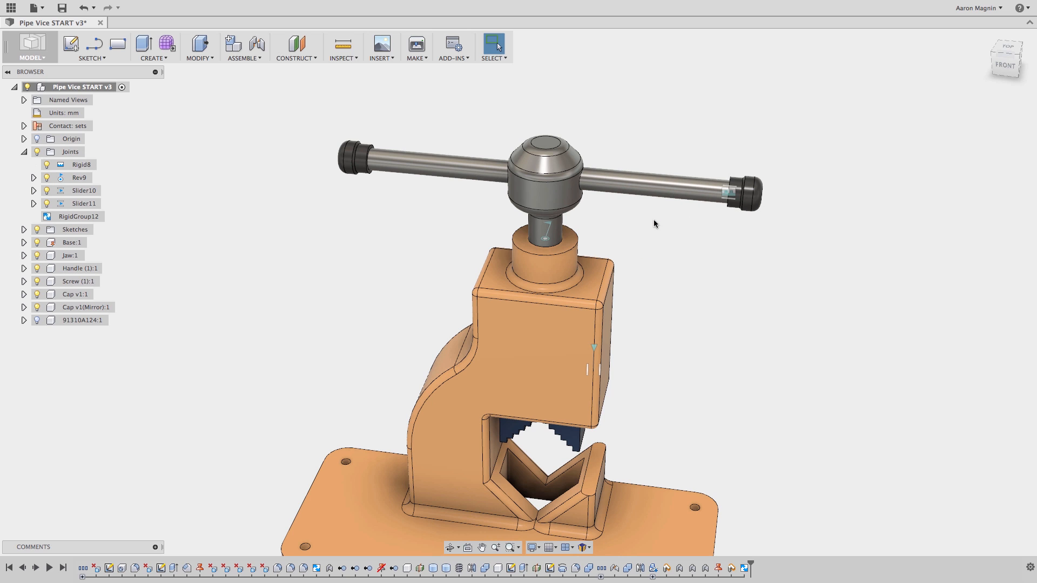
- Create a new contact set from both handle end caps and the screw
click(78, 127)
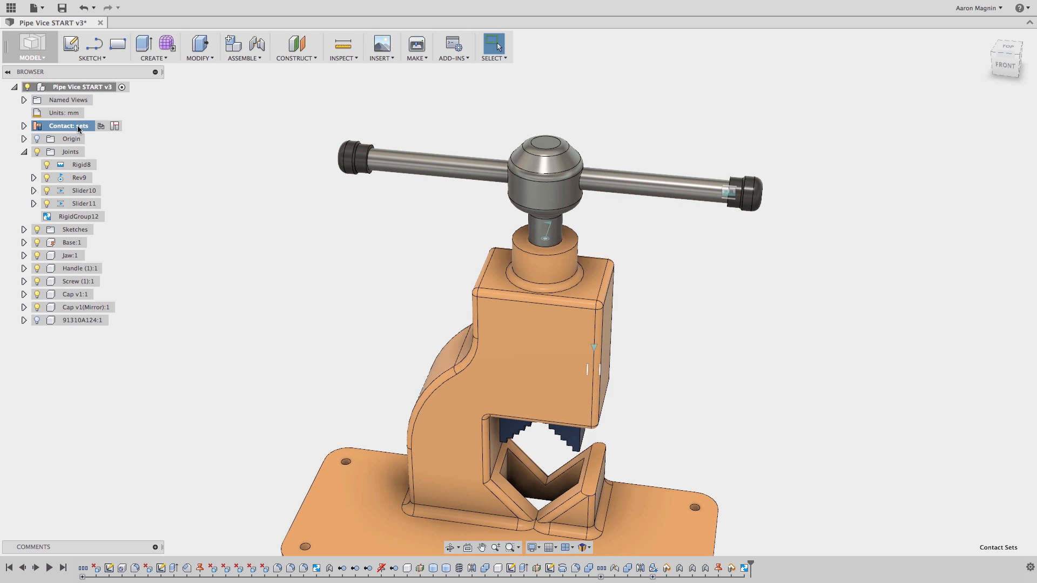
click(24, 126)
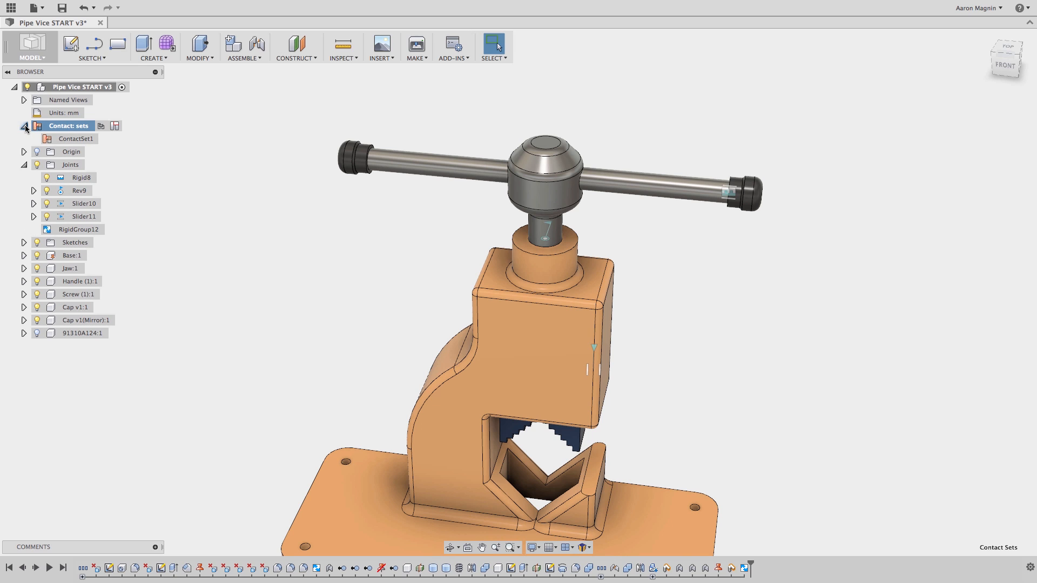
click(24, 126)
right_click(52, 128)
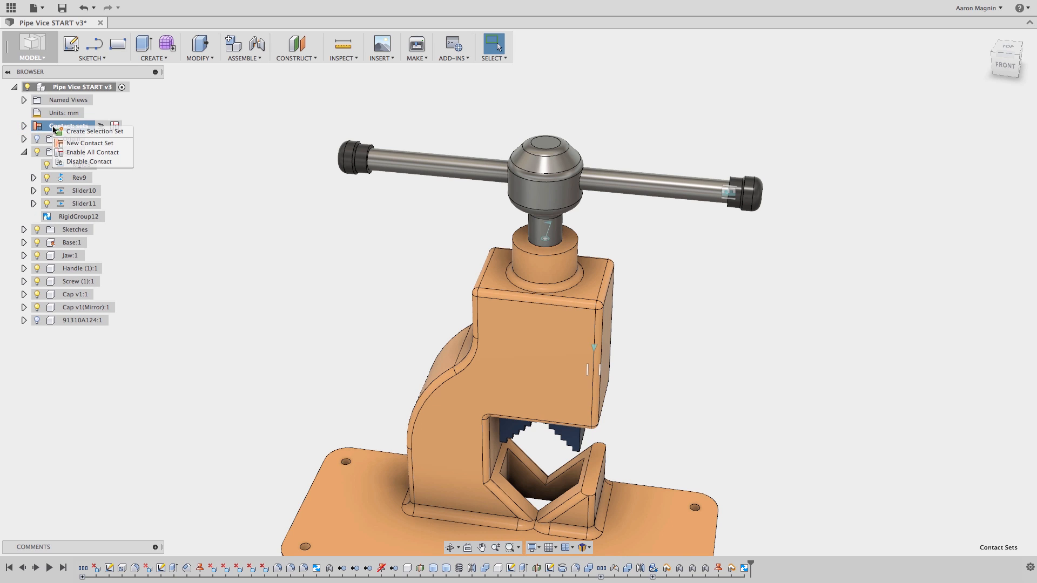
click(81, 143)
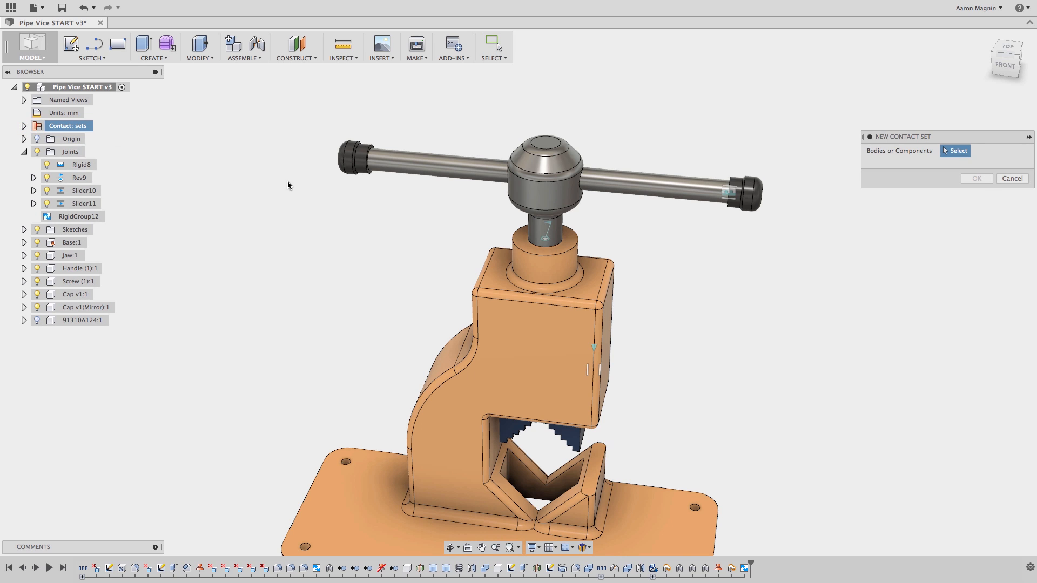
click(355, 158)
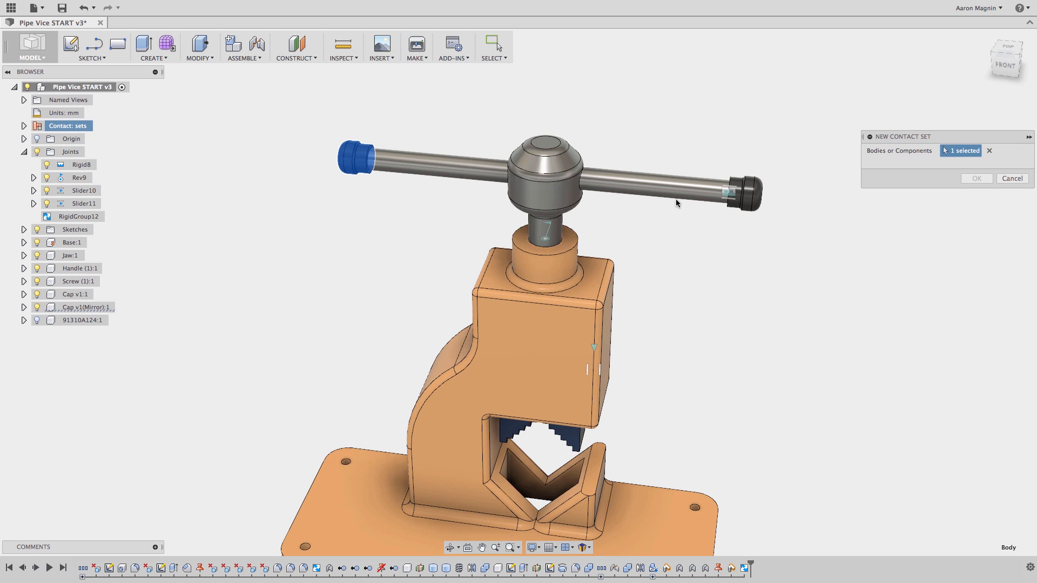
click(759, 188)
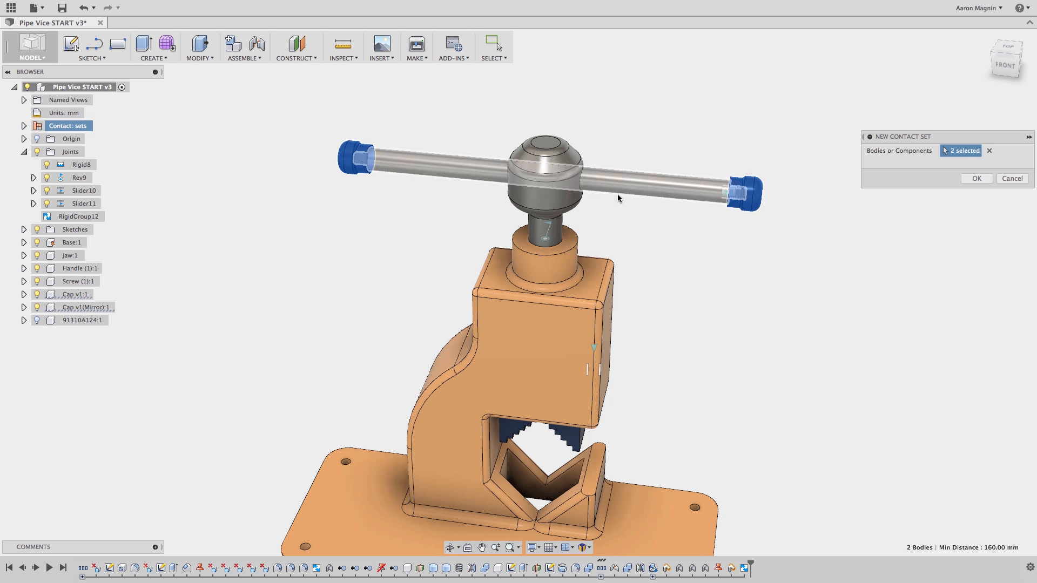
click(552, 197)
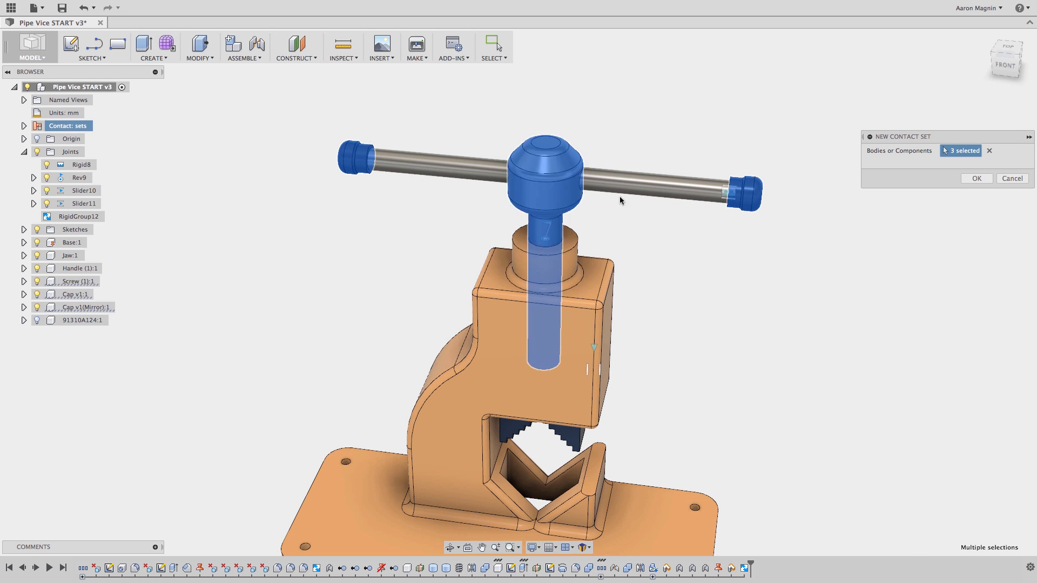
click(976, 178)
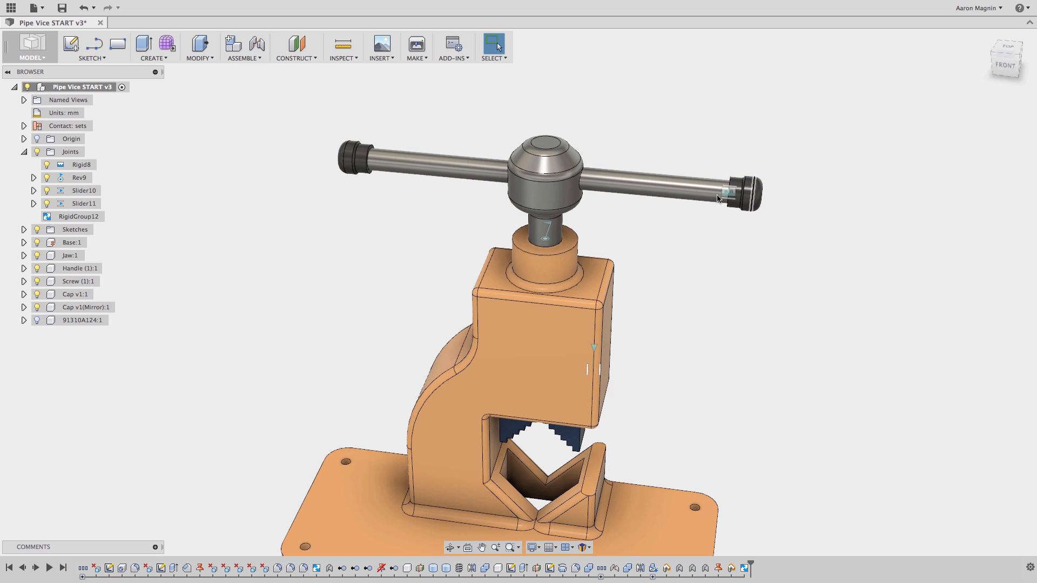
- Slide the handle back and forth through the screw head to test the contact between caps and screw
drag(652, 195, 786, 201)
drag(675, 198, 776, 205)
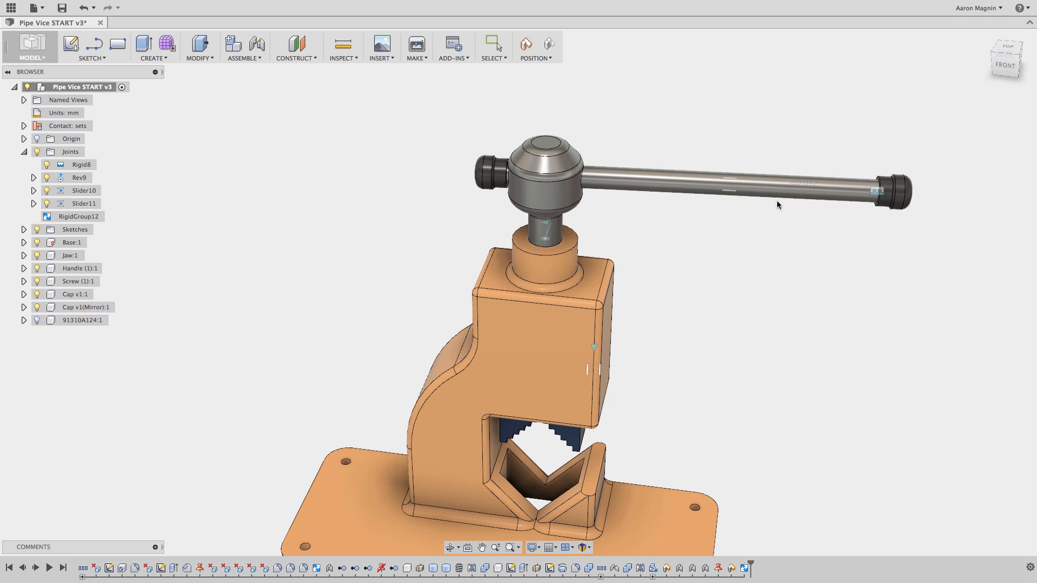
drag(690, 197, 631, 192)
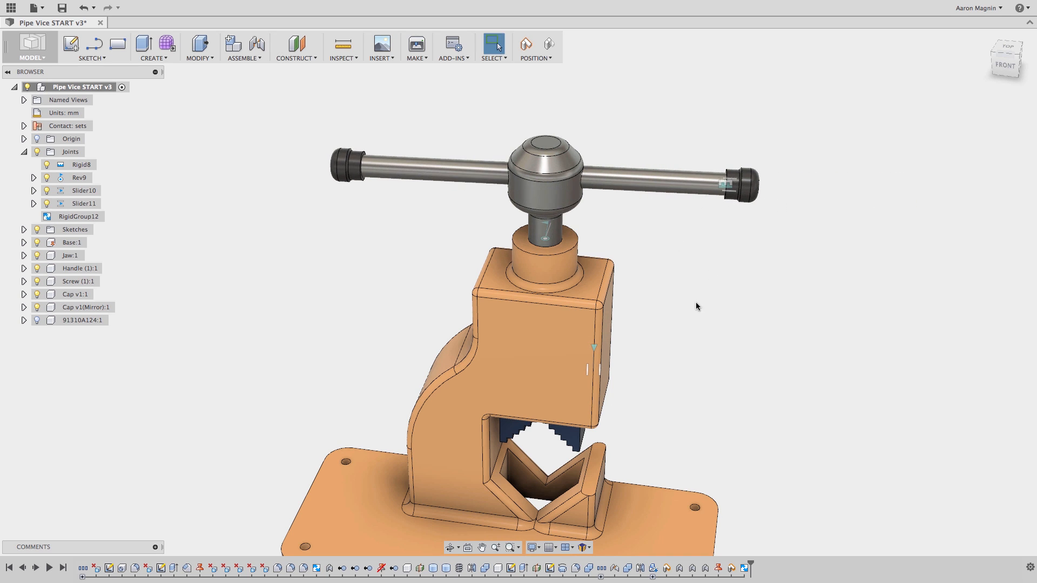
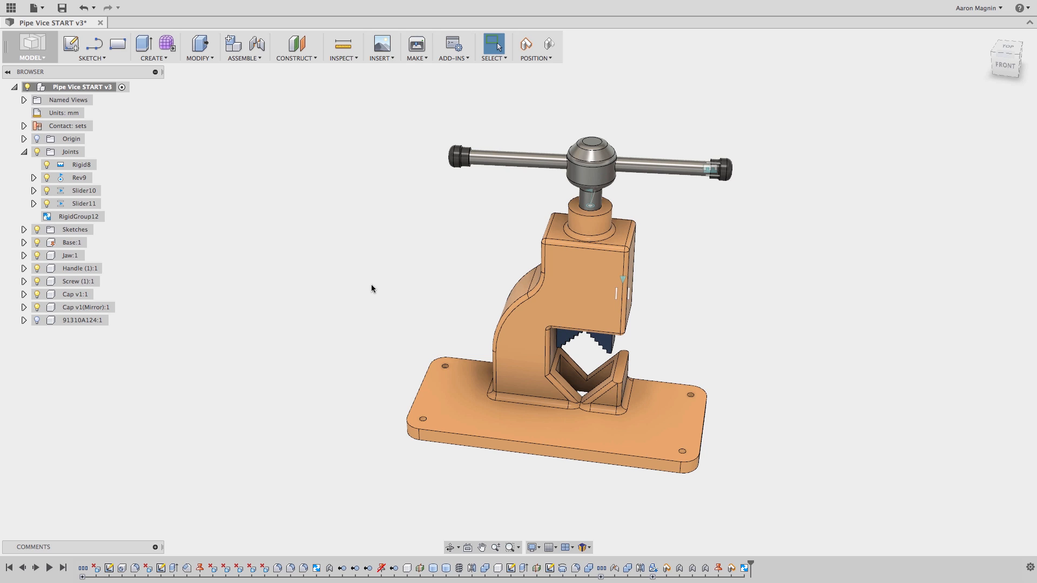
- Switch to the Simulation workspace and create a new Static Stress study
click(41, 58)
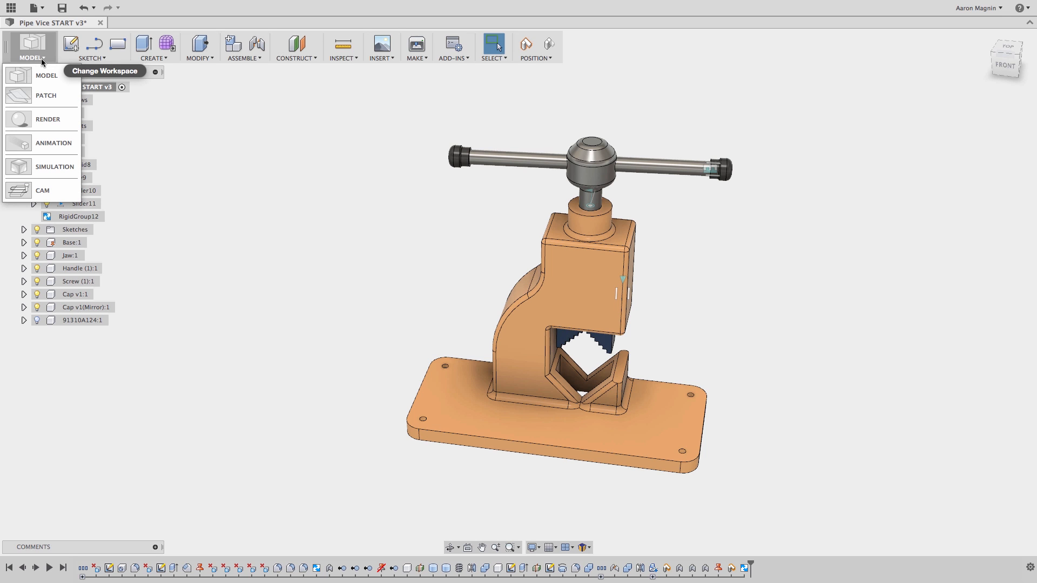
click(46, 167)
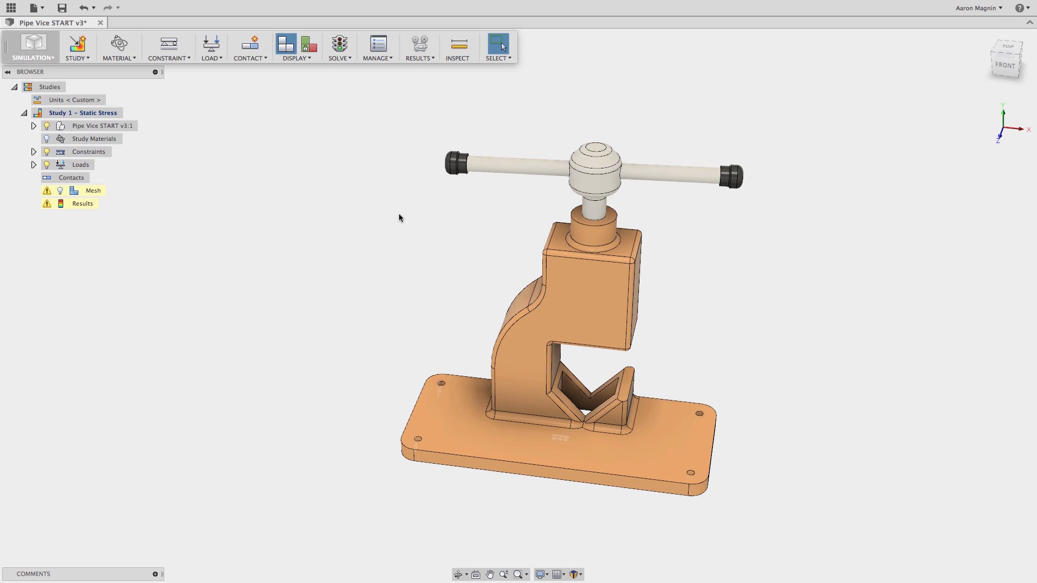
click(79, 44)
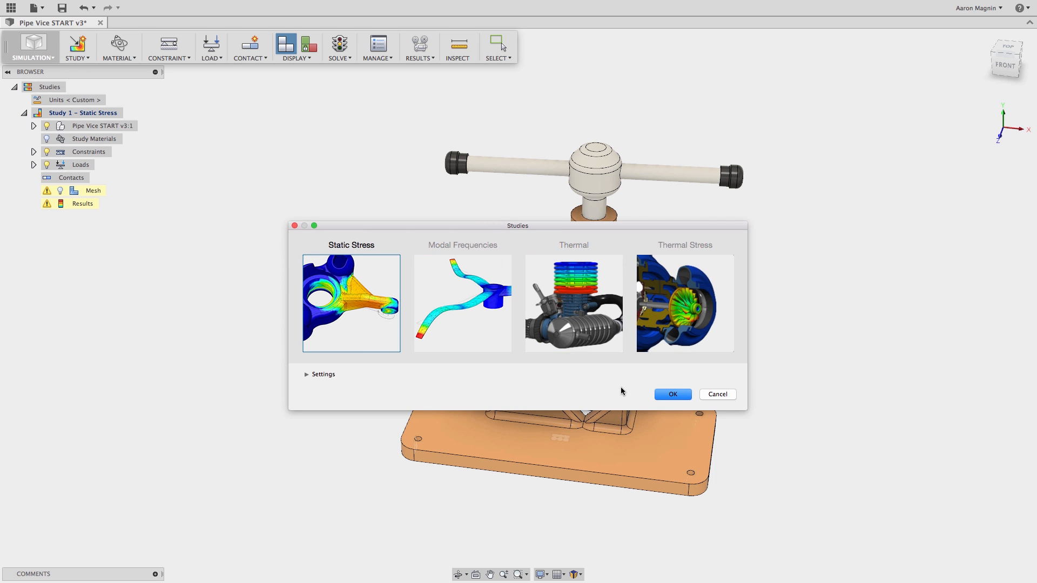
click(665, 396)
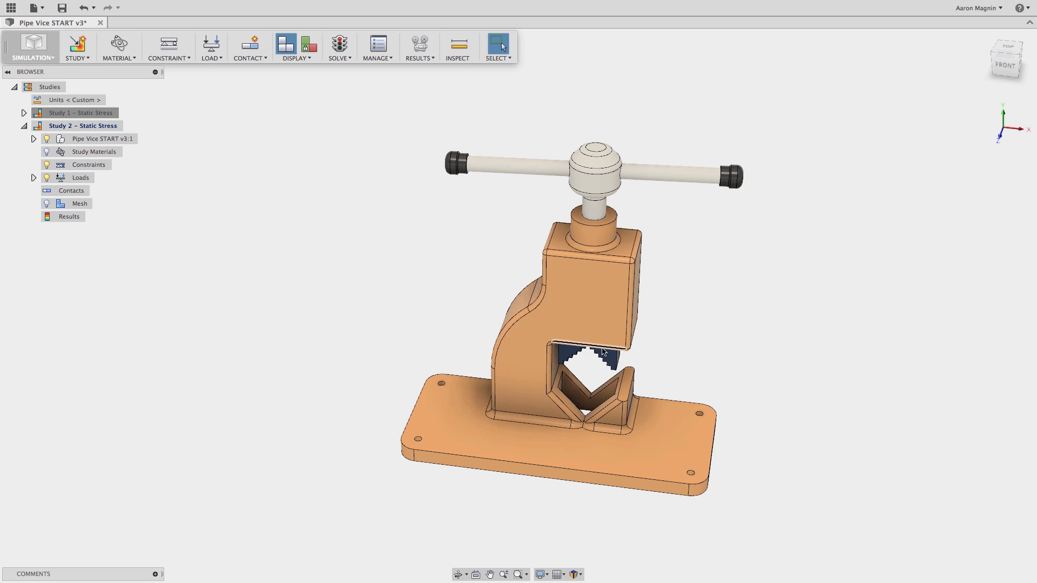
- Suppress every component except the vice base in the new static stress study
shift+middle_drag(643, 364, 650, 325)
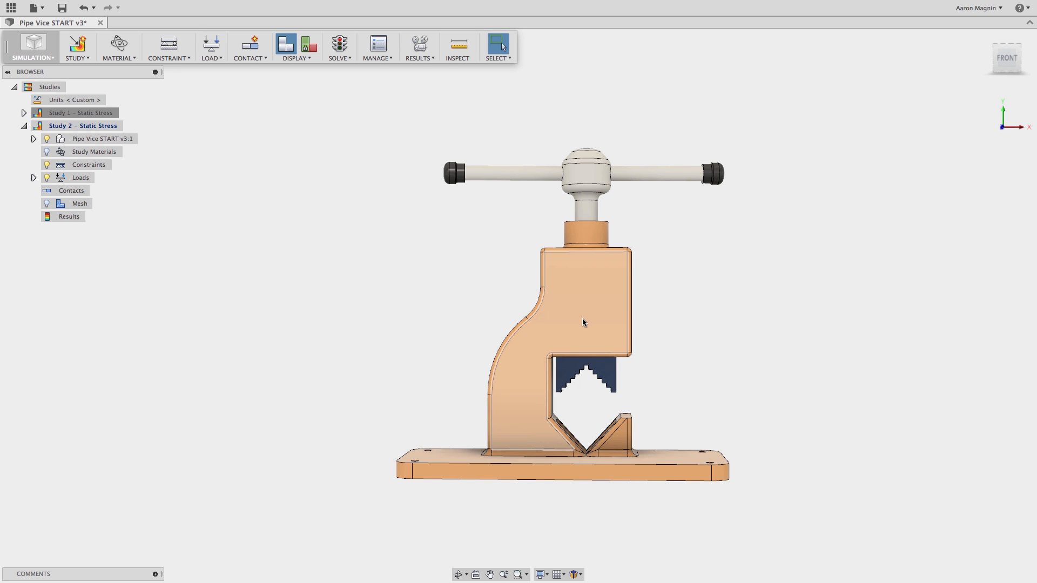
click(33, 139)
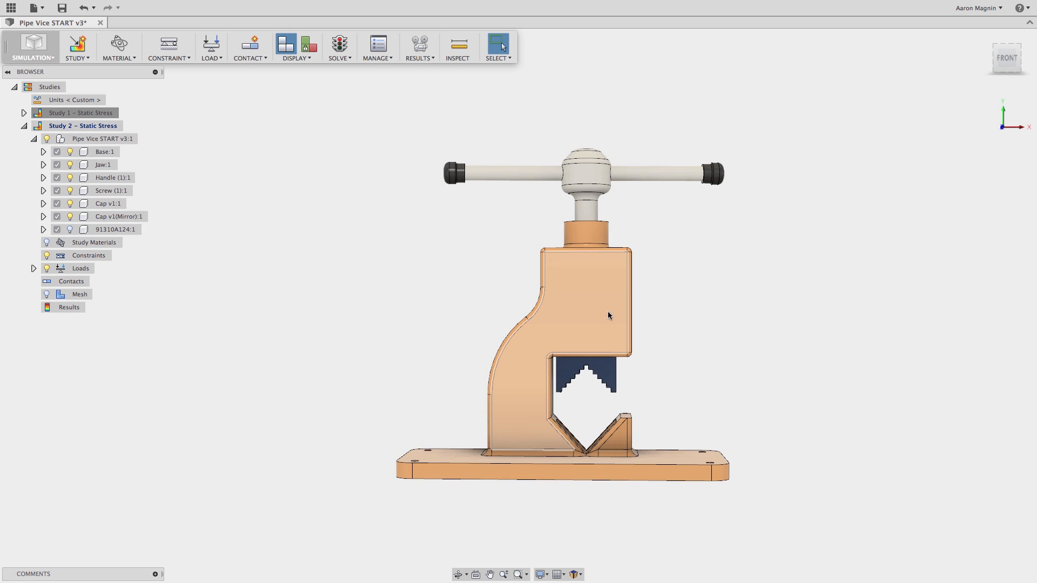
click(595, 297)
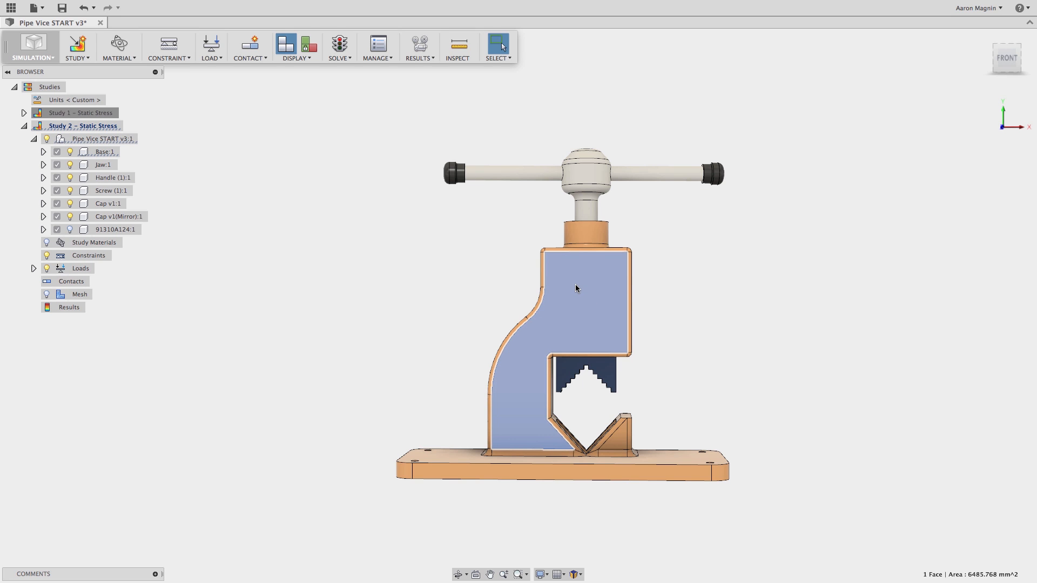
right_click(575, 288)
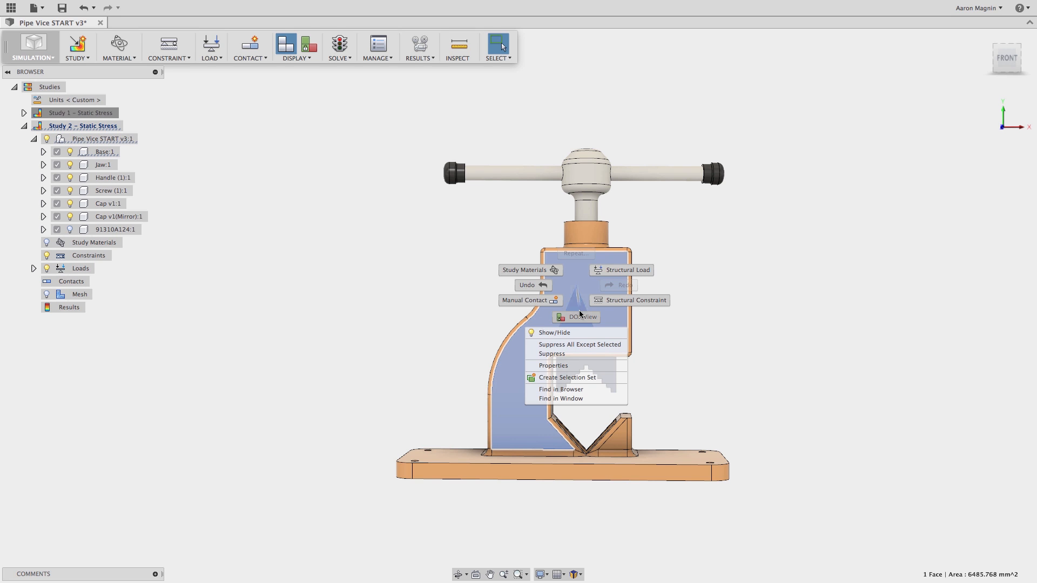
click(584, 348)
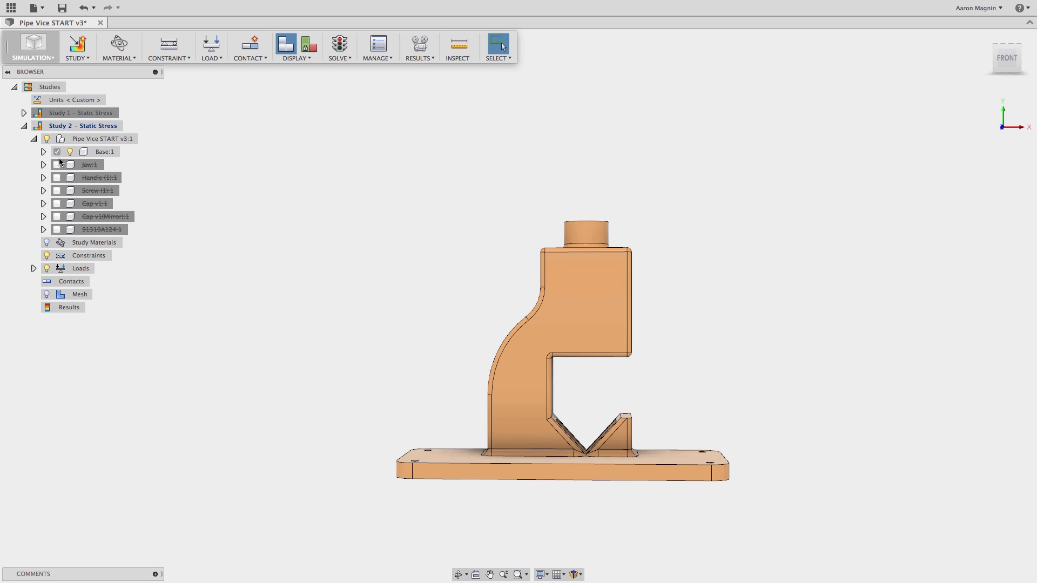
click(34, 139)
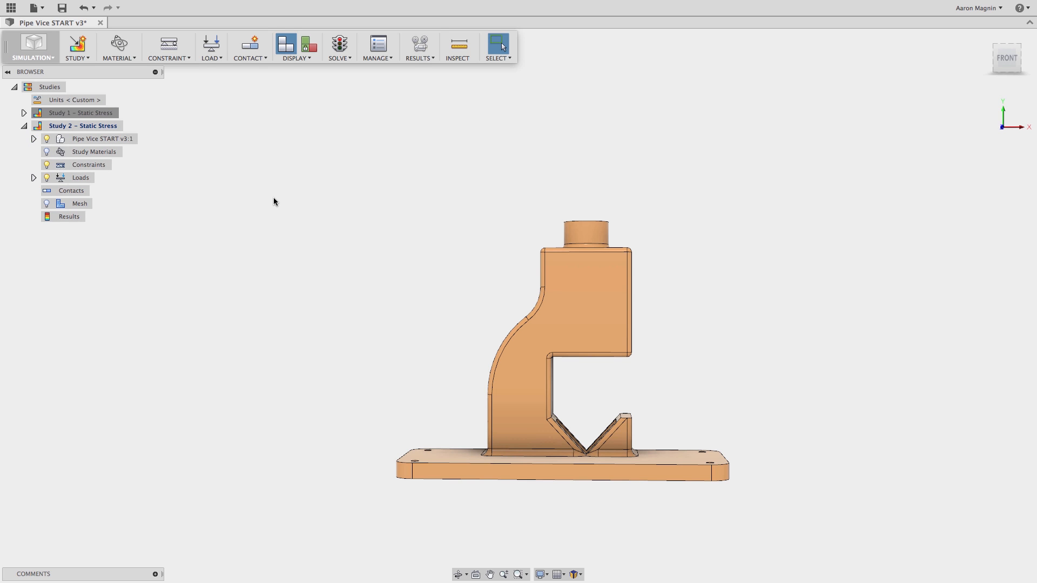
- Apply a Fixed structural constraint in all three axes to the inner faces of the base plate's four mounting holes
right_drag(273, 196, 341, 243)
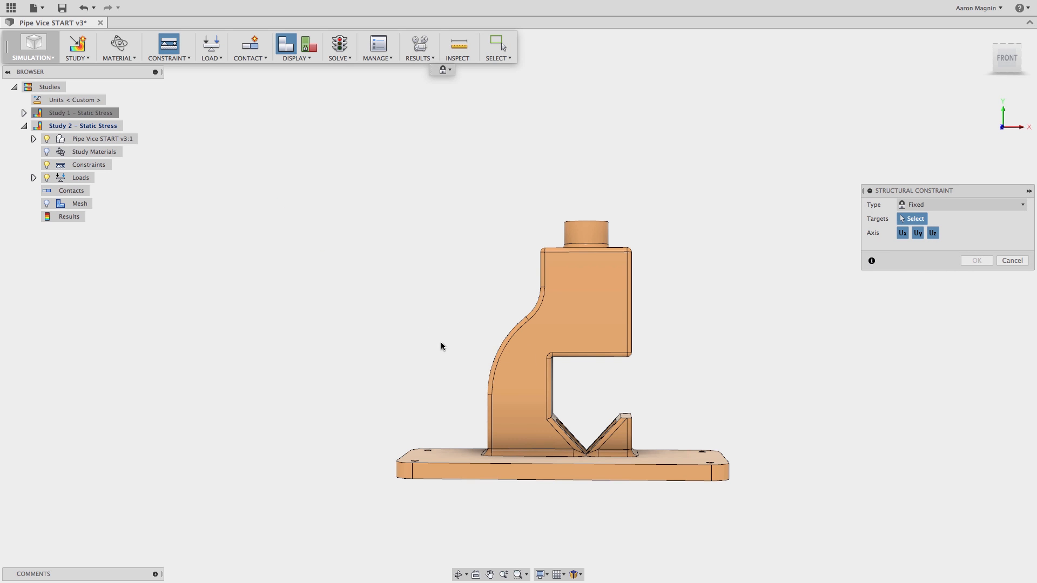
shift+middle_drag(441, 341, 435, 312)
scroll(419, 456, up, 5)
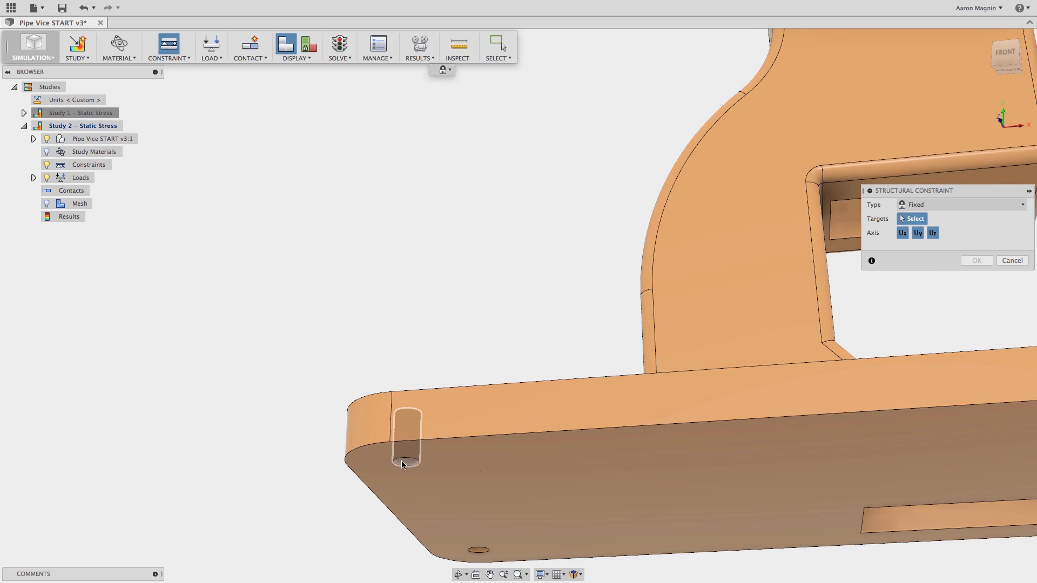
click(405, 461)
click(480, 553)
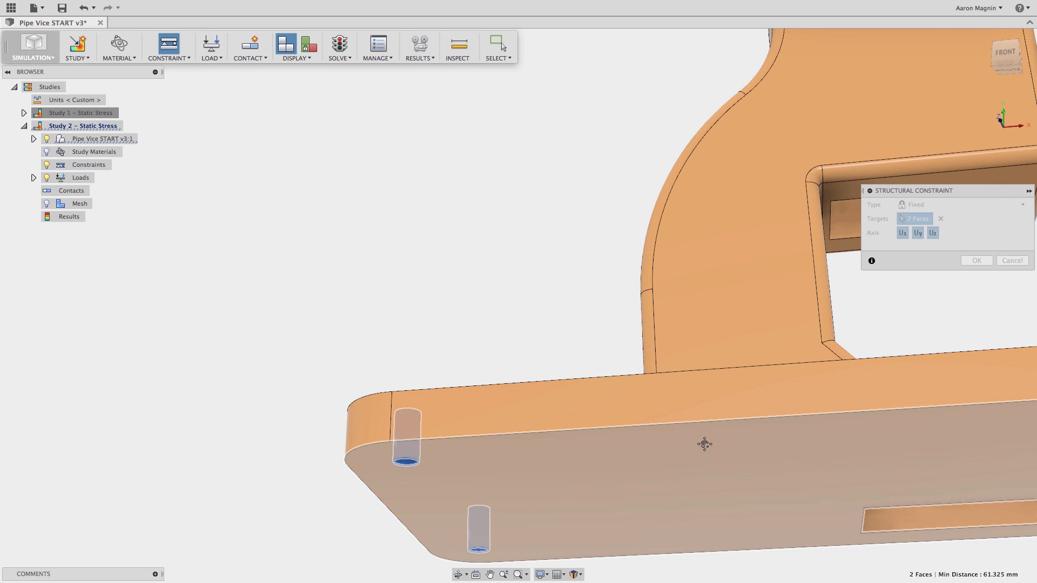
shift+middle_drag(704, 439, 704, 402)
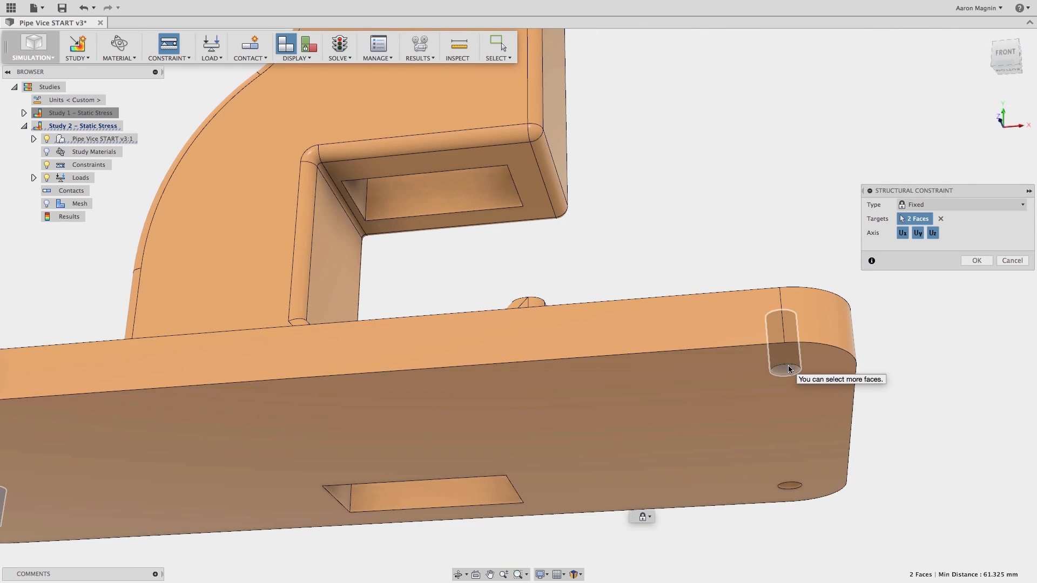
click(785, 369)
click(789, 485)
right_drag(671, 234, 759, 238)
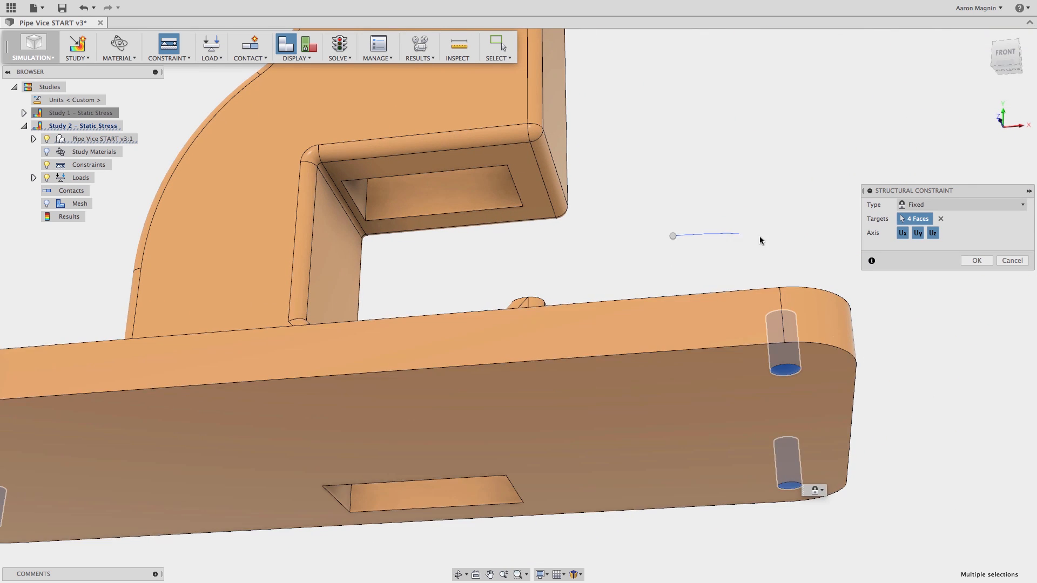
- Apply a Frictionless structural constraint to the underside face of the base plate
right_drag(689, 142, 775, 225)
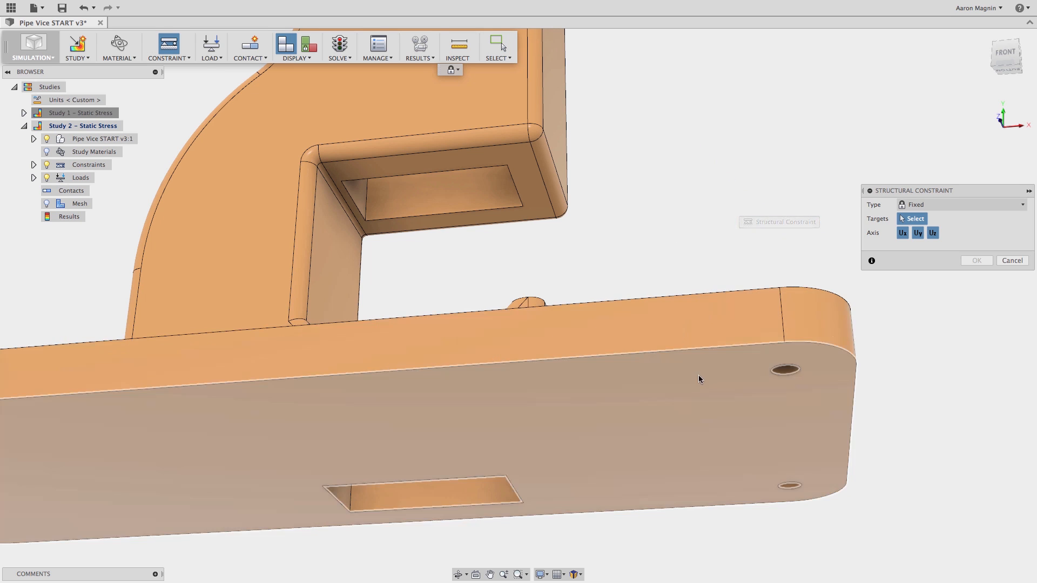
click(699, 377)
click(930, 209)
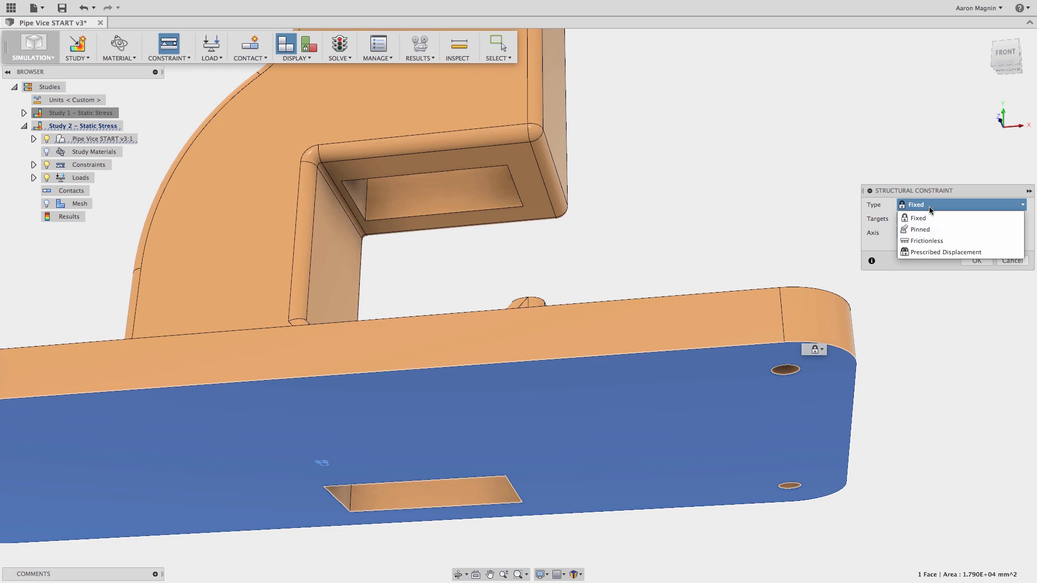
click(925, 241)
click(975, 261)
- Add a Force structural load of 800 lbforce to the inner bore face of the boss on top of the base
shift+middle_drag(761, 250, 786, 327)
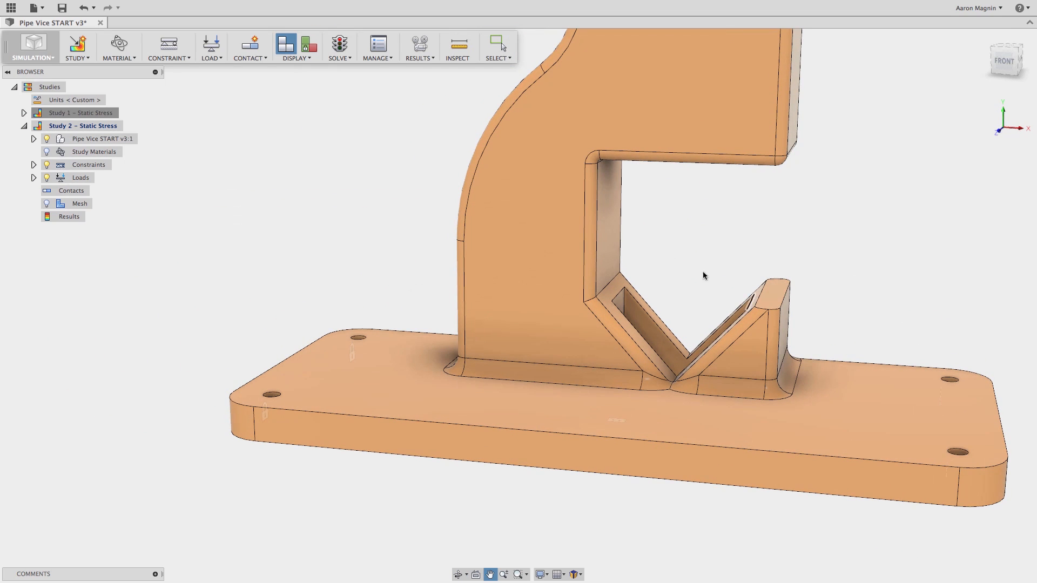
middle_drag(815, 209, 696, 282)
key(Escape)
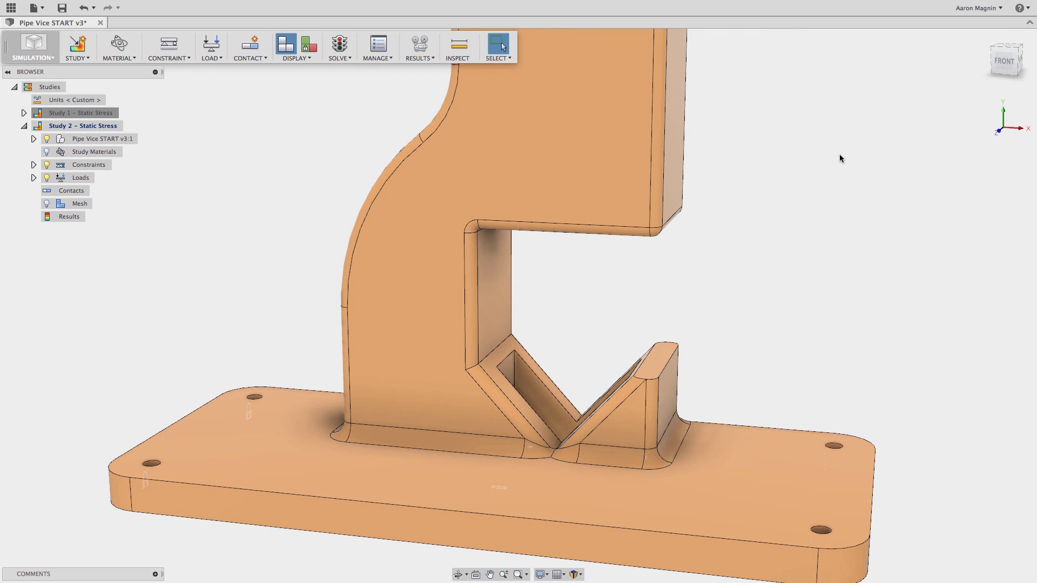
right_drag(839, 158, 916, 105)
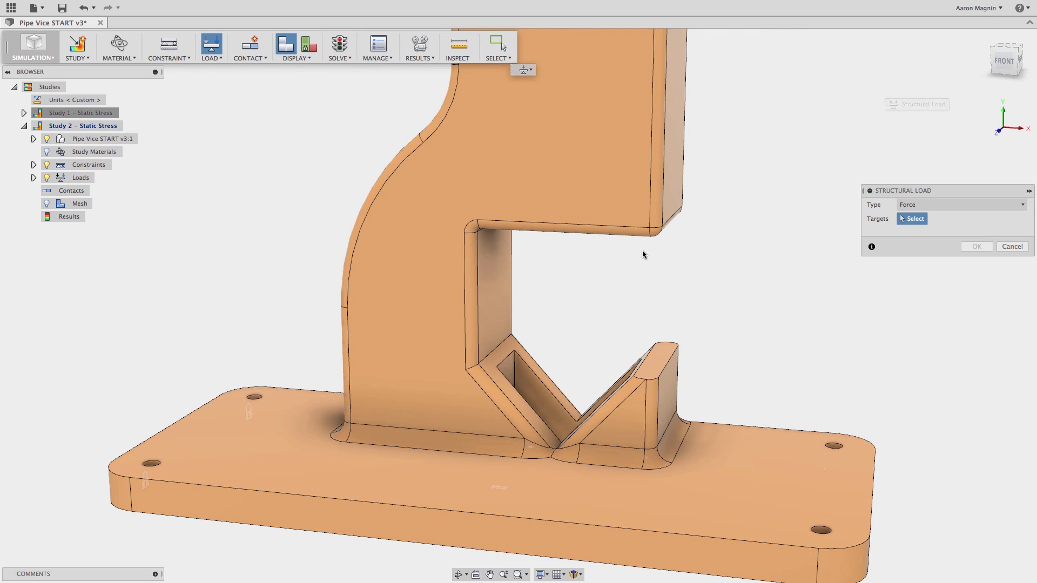
shift+middle_drag(643, 254, 645, 324)
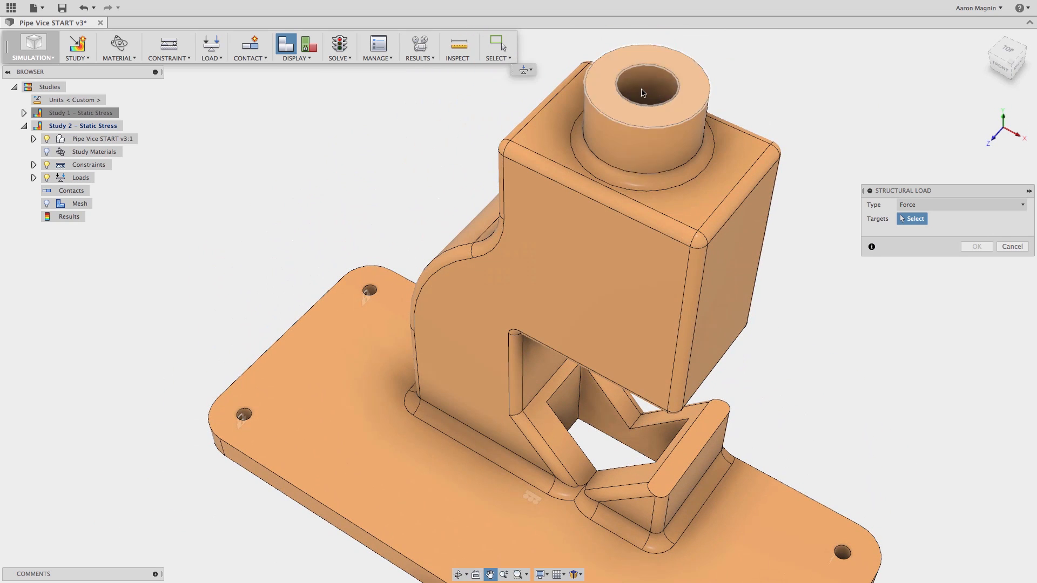
click(642, 92)
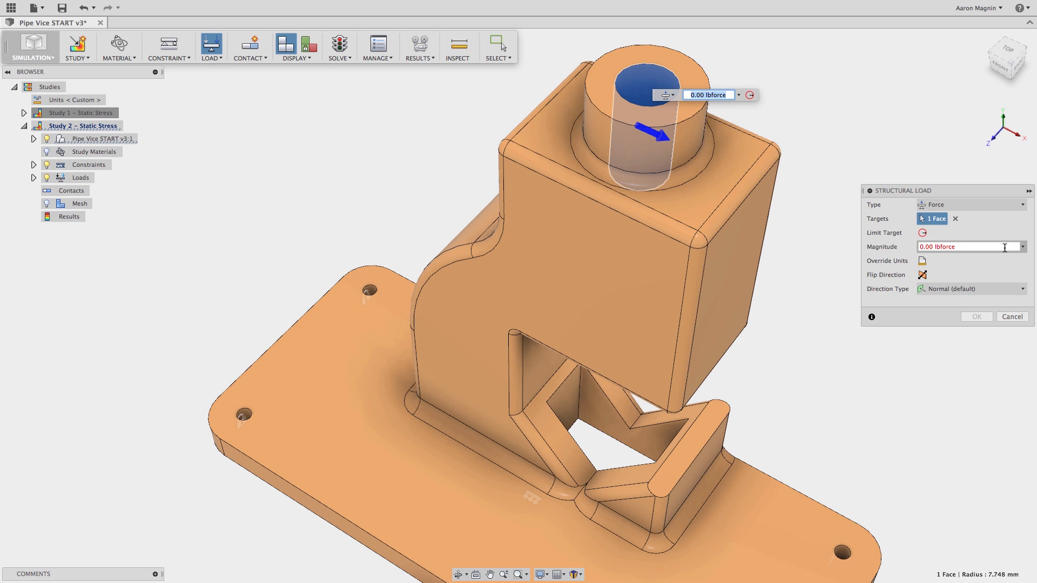
click(1005, 248)
text(800)
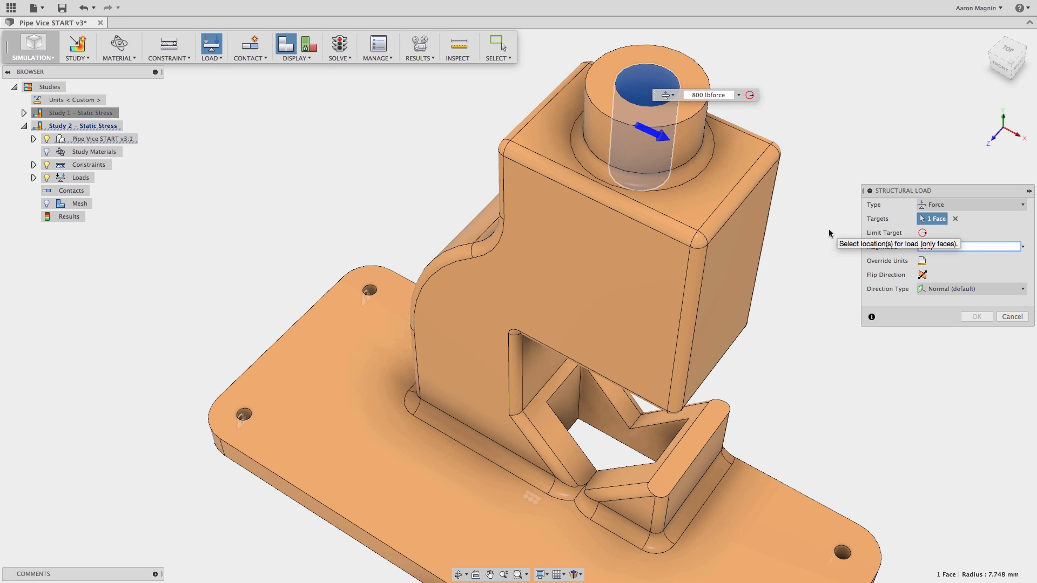
- Set the force's direction type to Angle (user input) with a Y angle of 90 deg so it points upward, and finish the load
click(945, 288)
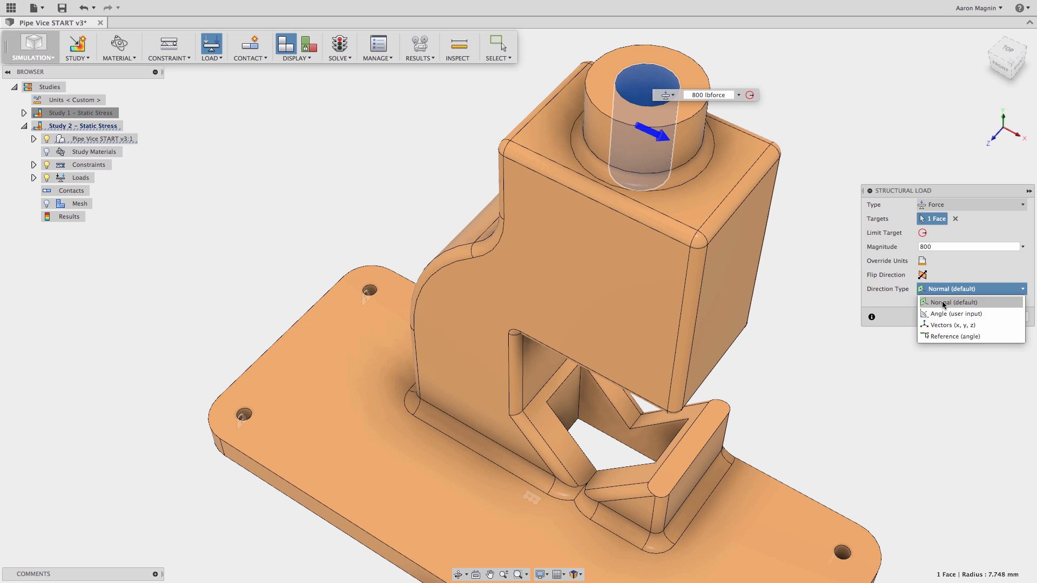
click(950, 313)
shift+middle_drag(750, 204, 741, 166)
drag(622, 115, 675, 174)
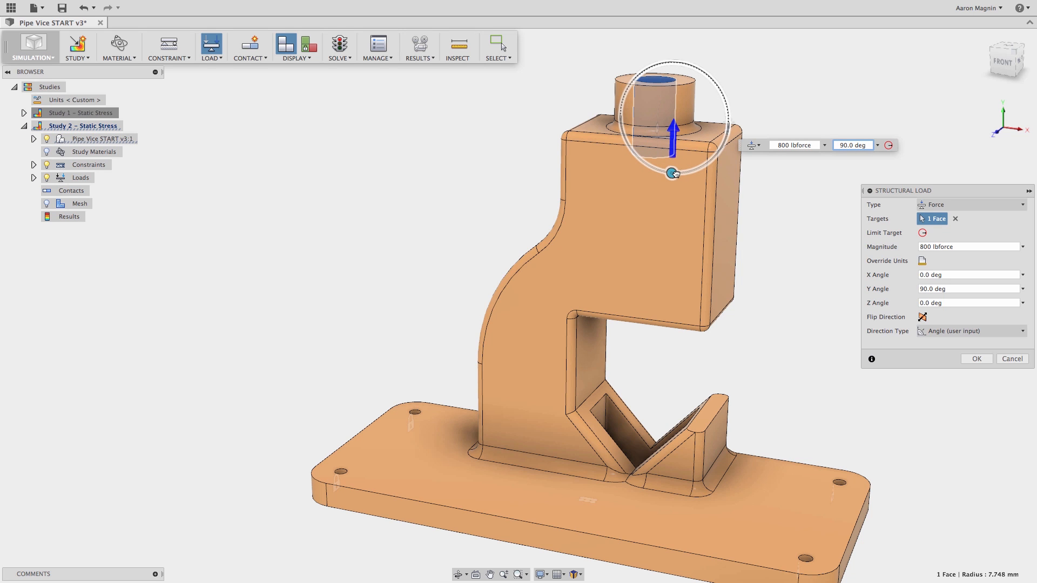
middle_drag(760, 235, 768, 238)
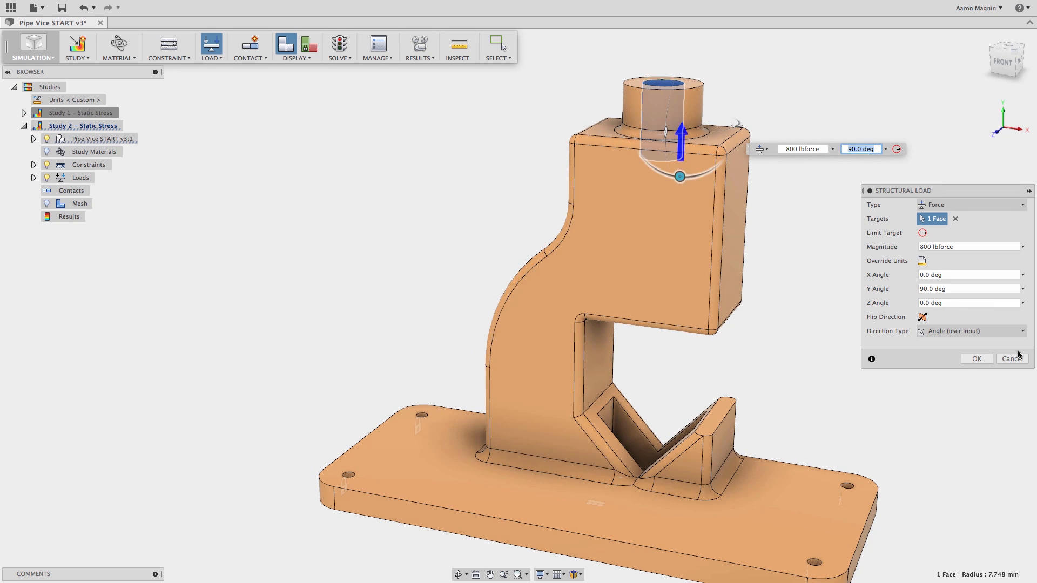
click(972, 361)
click(975, 360)
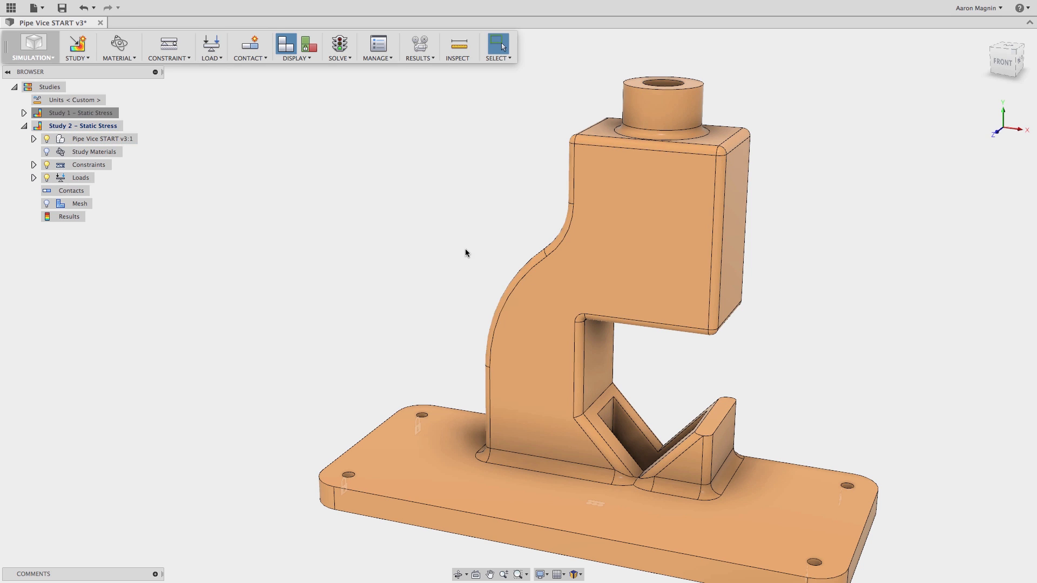
- Solve Study 2 and adjust the safety factor legend's lower threshold to about 0.12
click(337, 51)
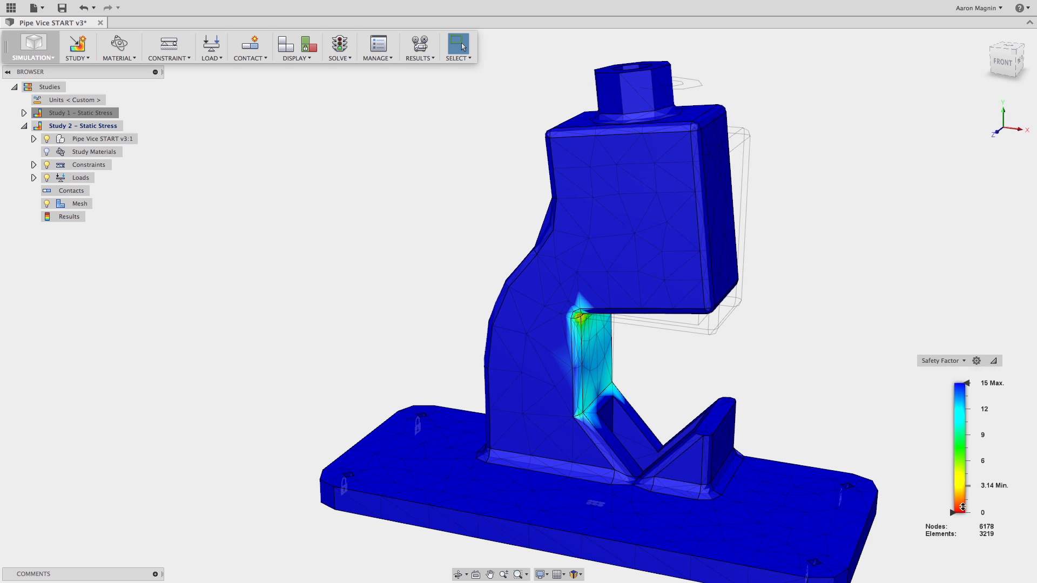
mouse_move(954, 507)
mouse_down()
mouse_move(949, 384)
mouse_move(945, 512)
mouse_up()
mouse_move(959, 384)
mouse_down()
mouse_move(960, 467)
mouse_move(960, 383)
mouse_up()
- Display the total displacement results in mm on the whole vice base
click(942, 360)
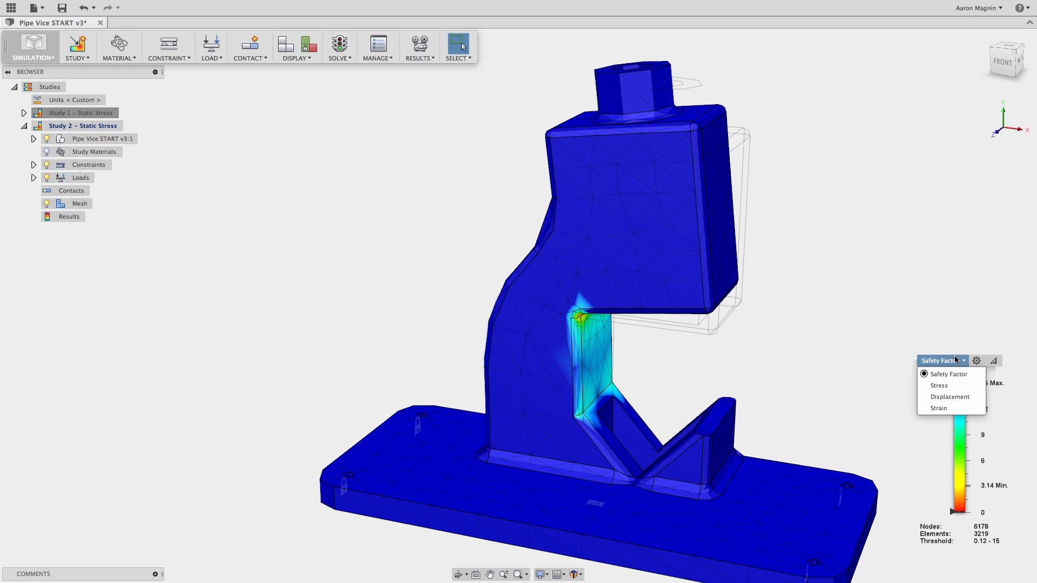
click(939, 397)
mouse_move(984, 393)
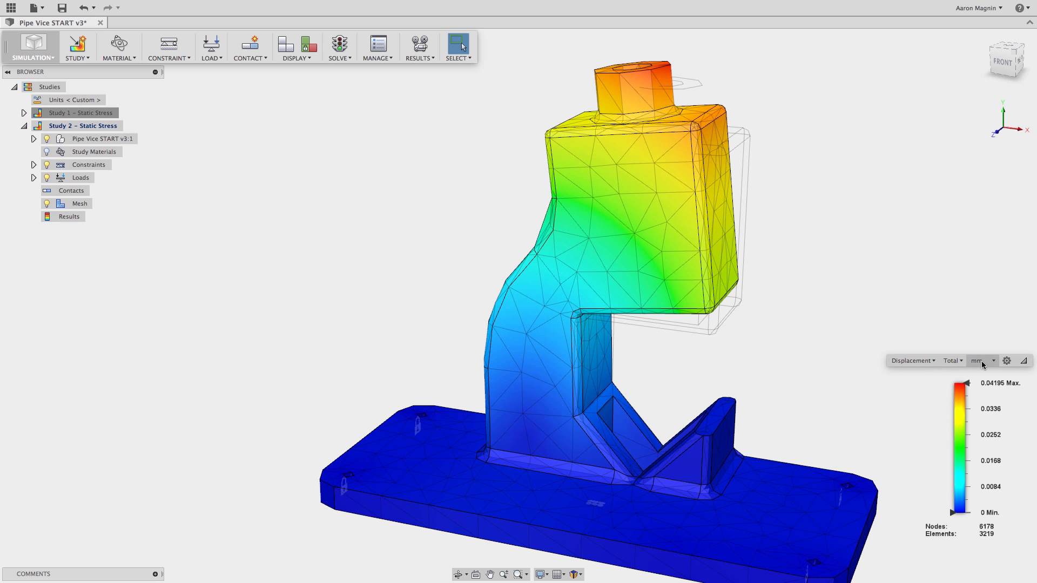
scroll(805, 347, down, 3)
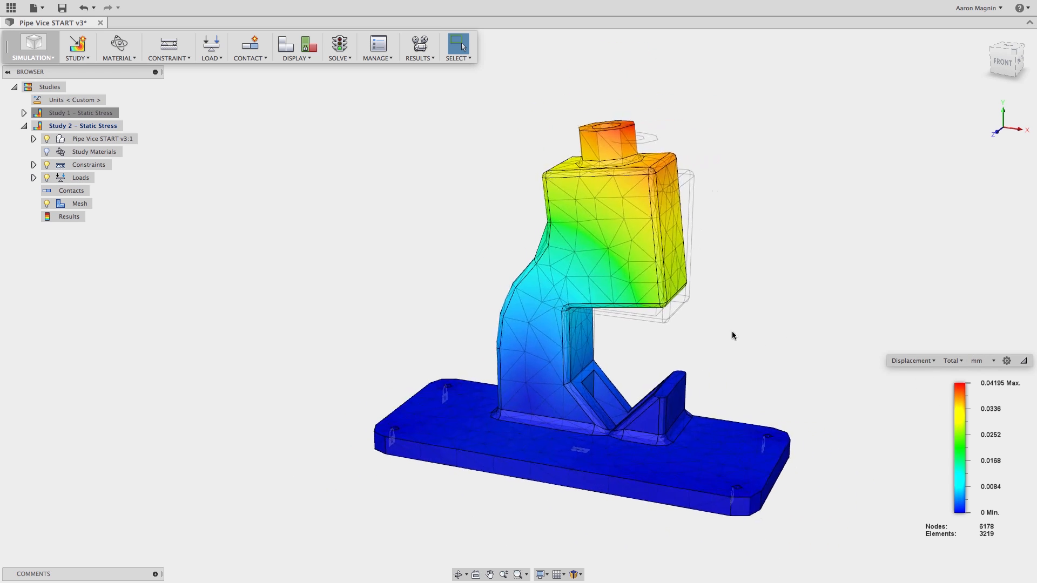
- Display the Safety Factor results again and examine the inner corner beneath the upper block from below
click(912, 361)
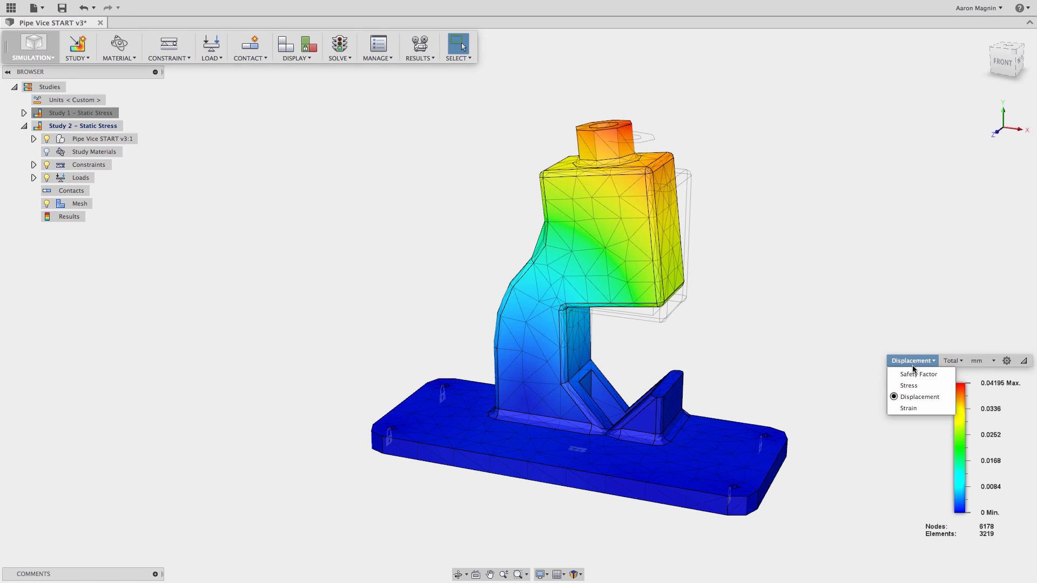
click(915, 374)
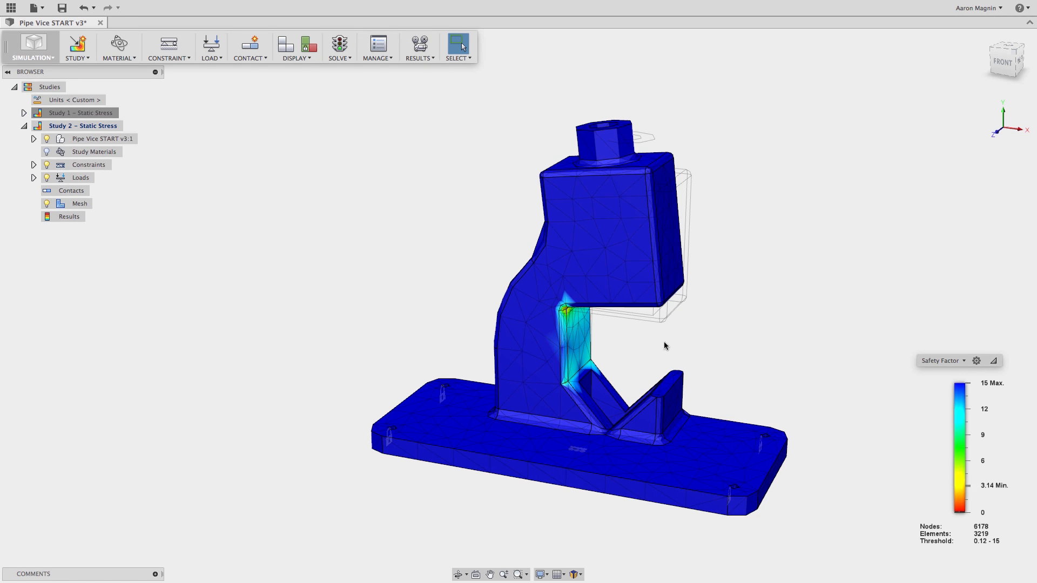
shift+middle_drag(564, 302, 527, 262)
scroll(625, 351, up, 3)
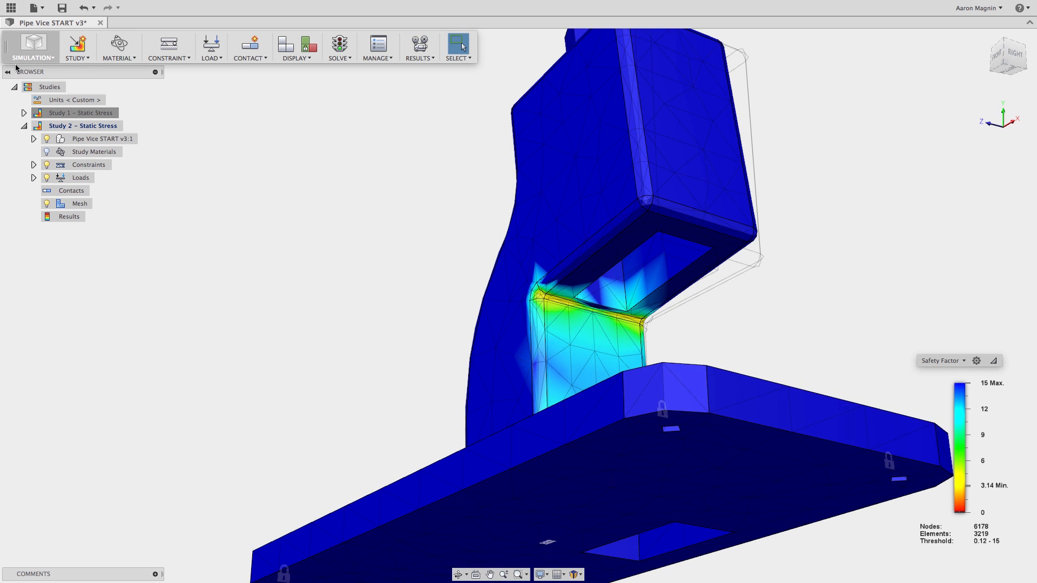
- Switch to the Model workspace and enlarge the base's inner corner fillet beneath the upper block to an 11.452 mm radius with Press Pull
click(33, 51)
click(32, 76)
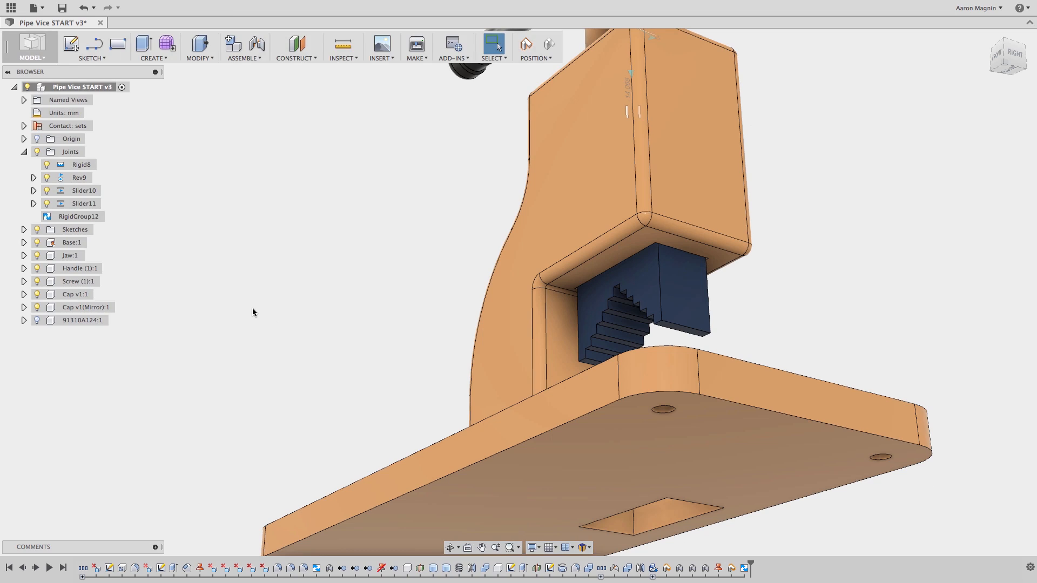
scroll(551, 297, up, 4)
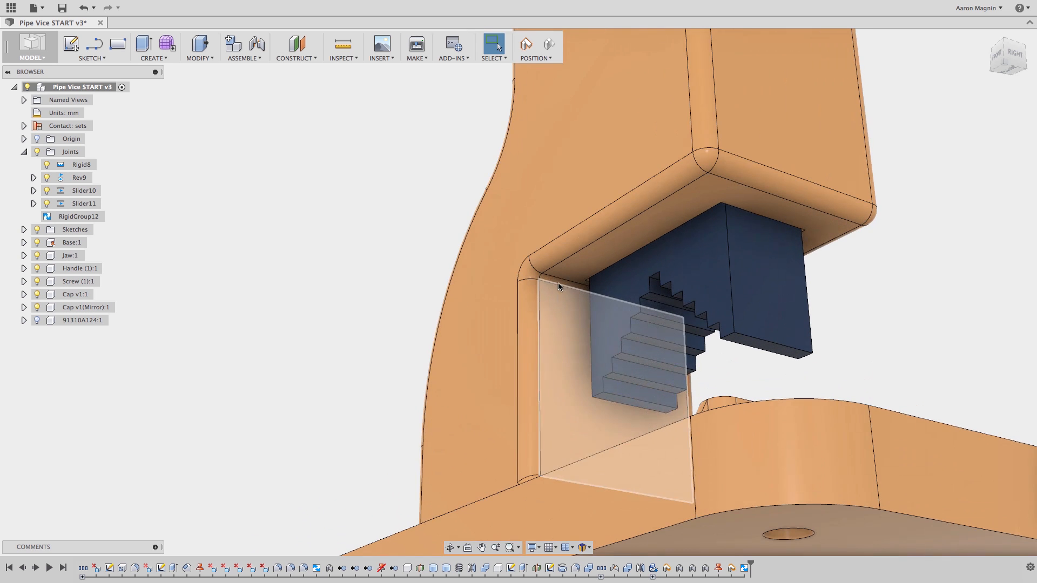
right_drag(301, 303, 380, 248)
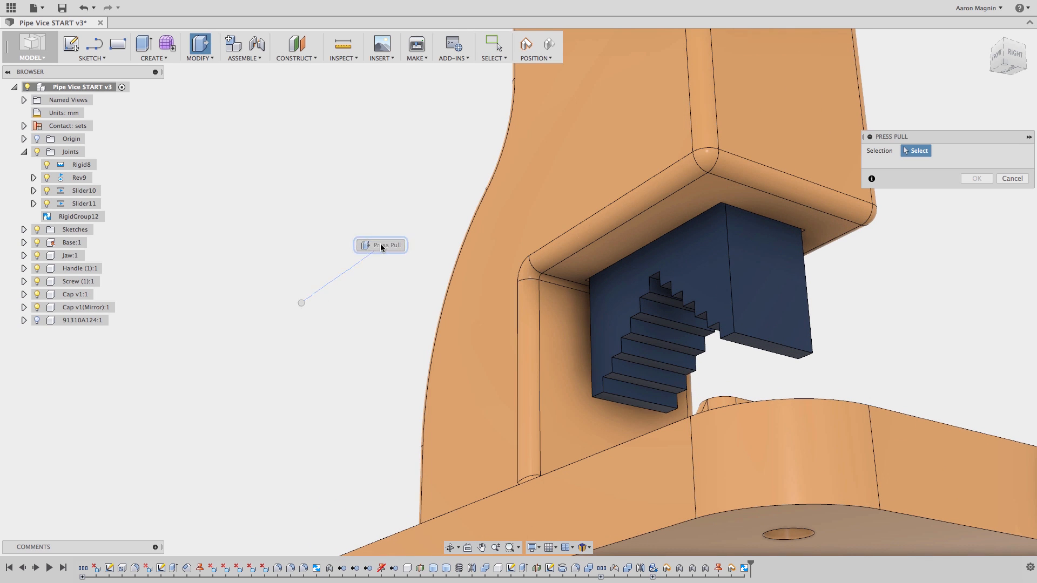
click(554, 282)
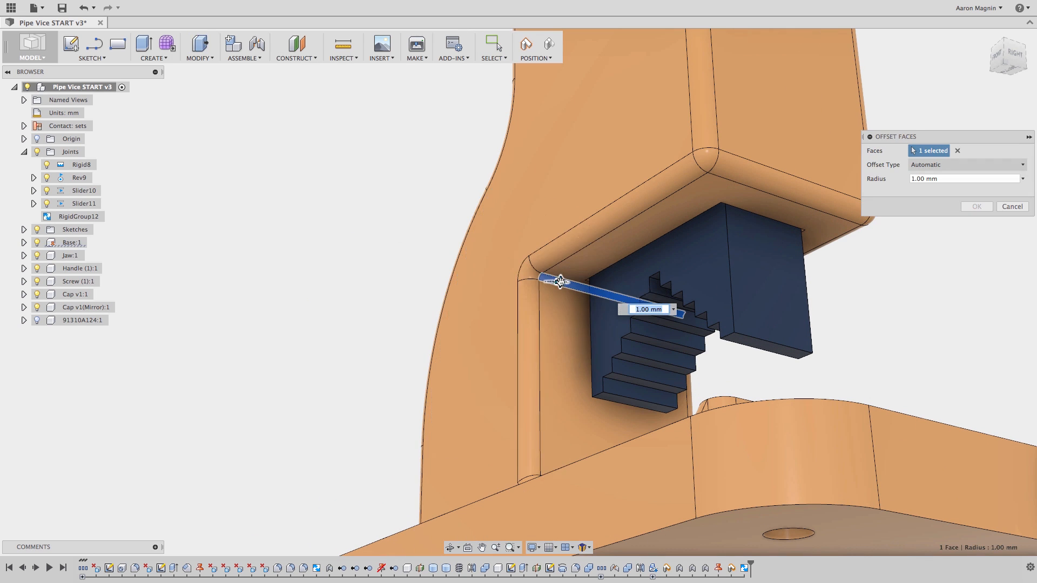
drag(556, 281, 590, 290)
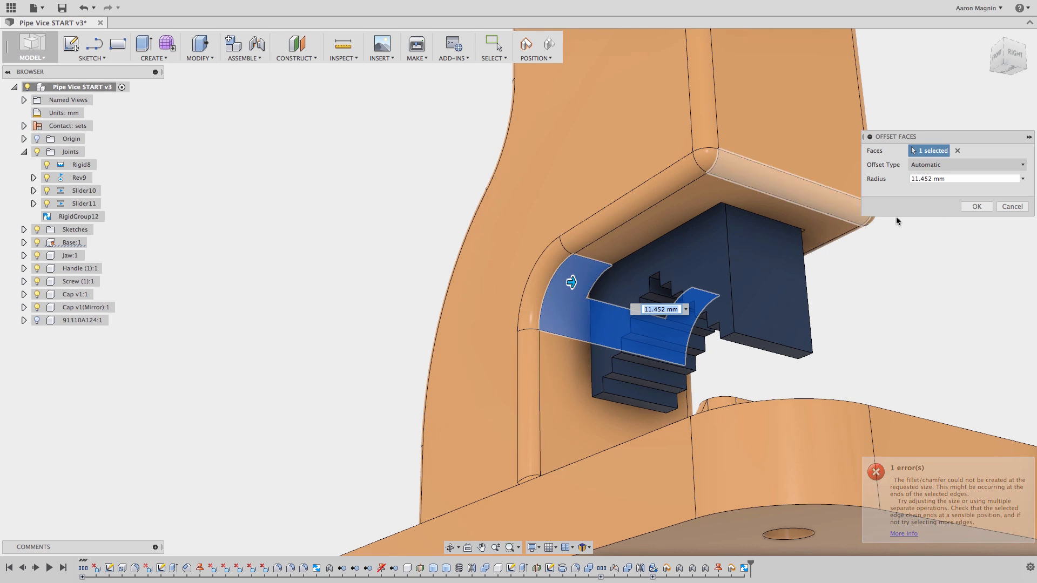
key(Escape)
click(686, 273)
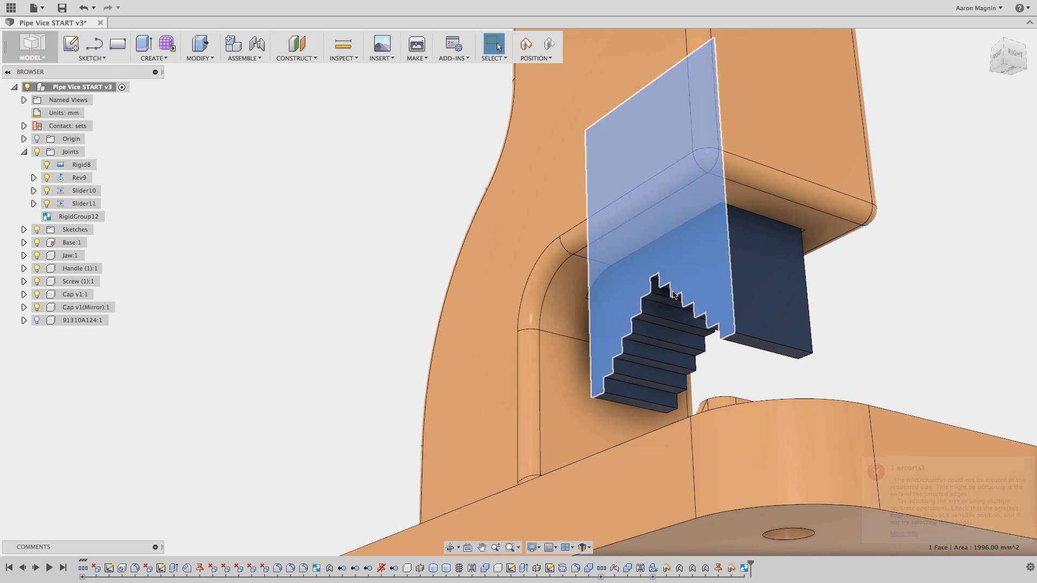
scroll(667, 313, down, 3)
shift+middle_drag(667, 313, 677, 333)
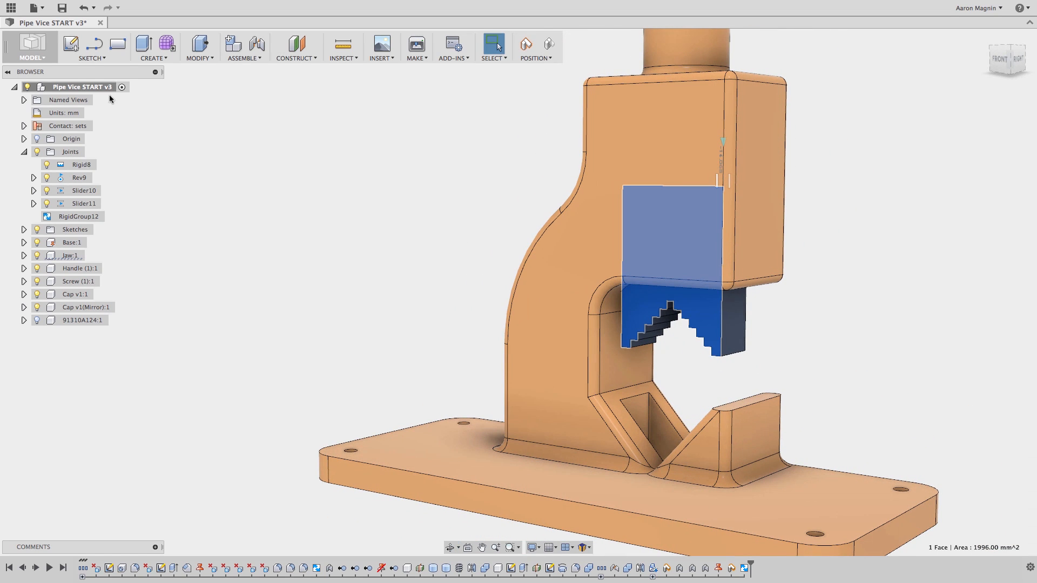
- Return to the Simulation workspace, solve the outdated study again, and inspect the safety factor around the enlarged fillet
click(32, 51)
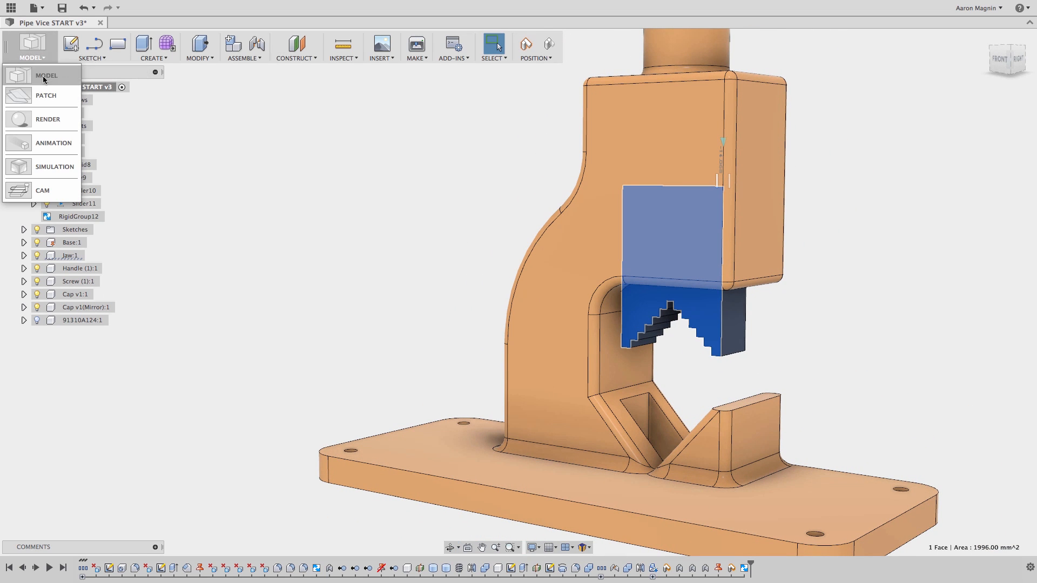
click(41, 167)
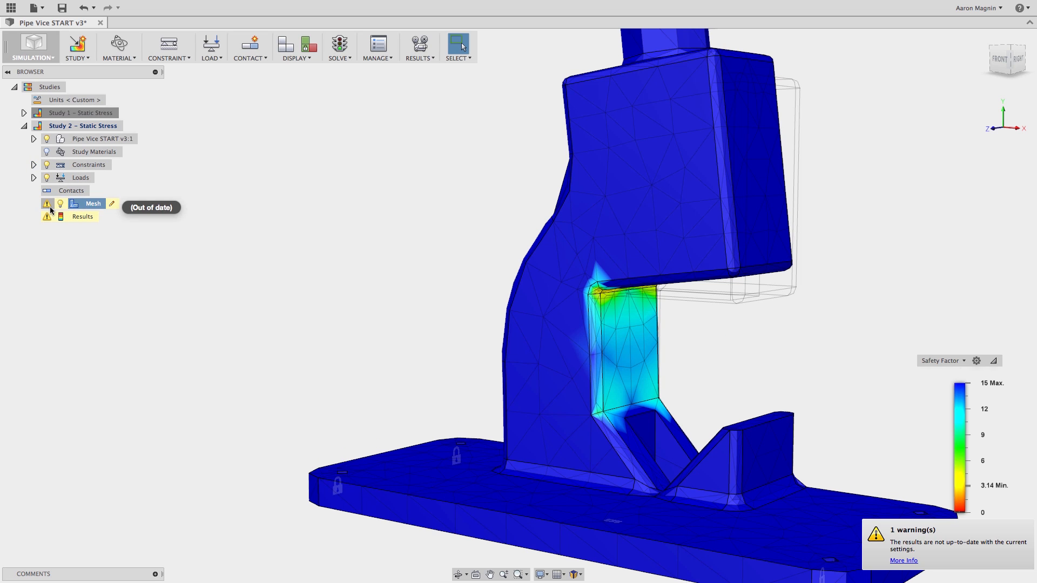
click(334, 60)
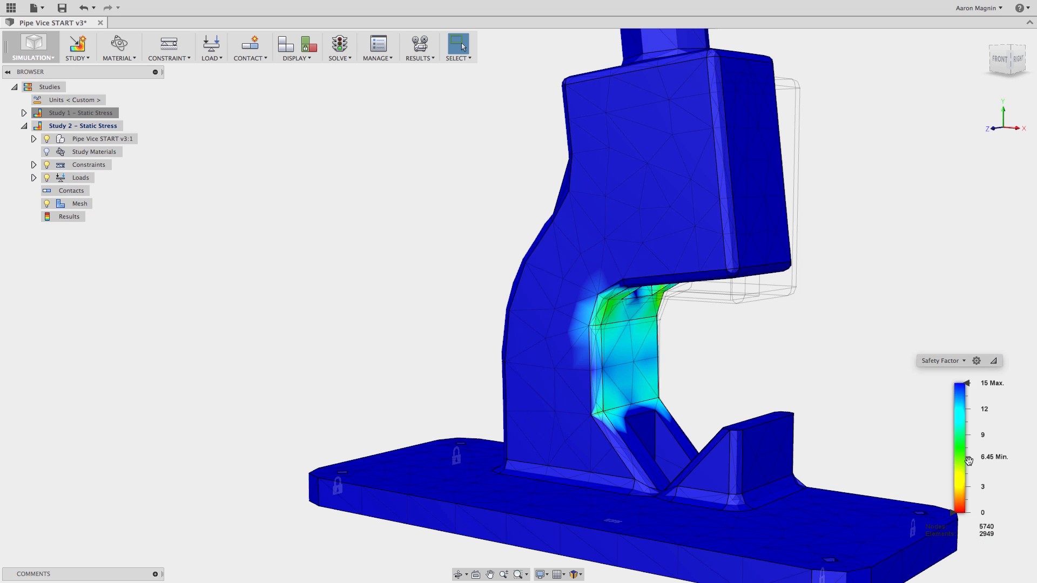
shift+middle_drag(783, 363, 681, 341)
drag(682, 342, 718, 327)
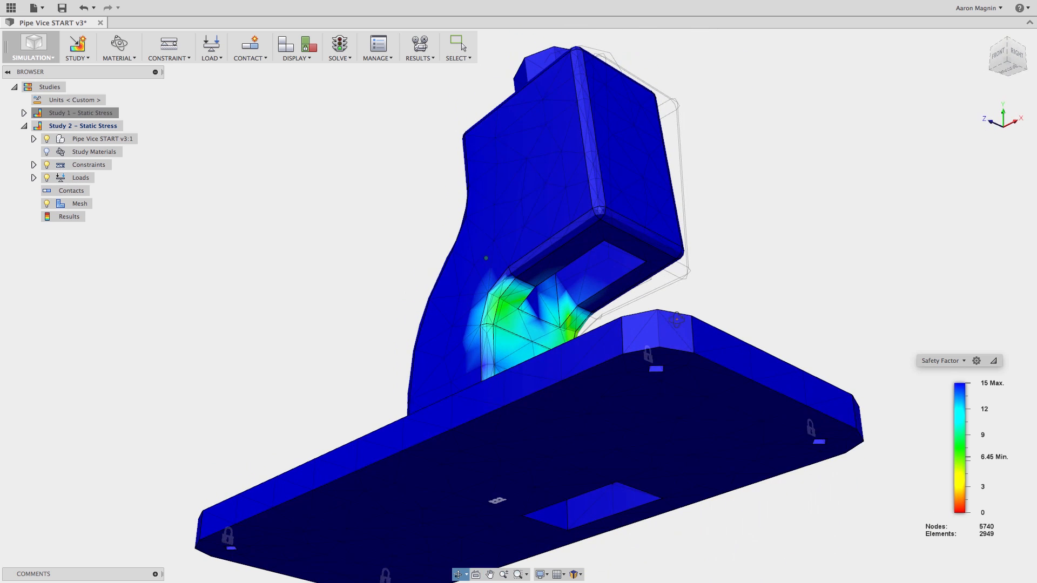
key(Escape)
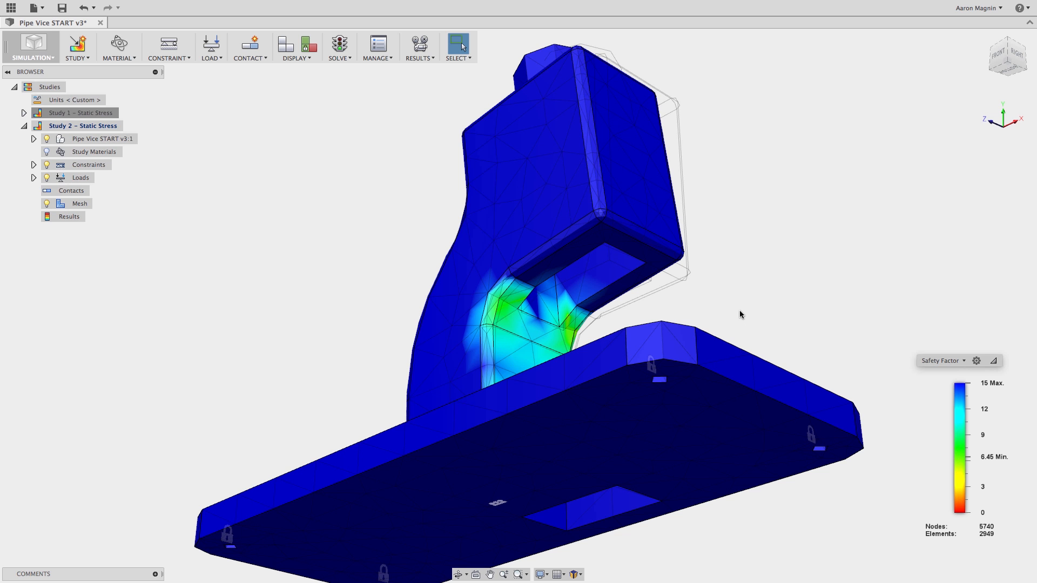
shift+middle_drag(741, 313, 764, 438)
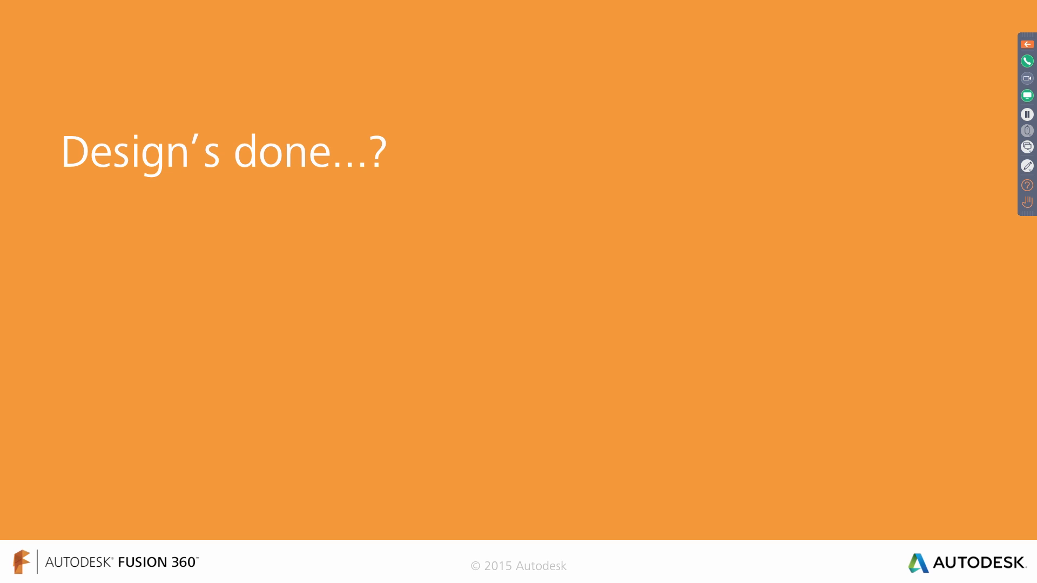
key(Right)
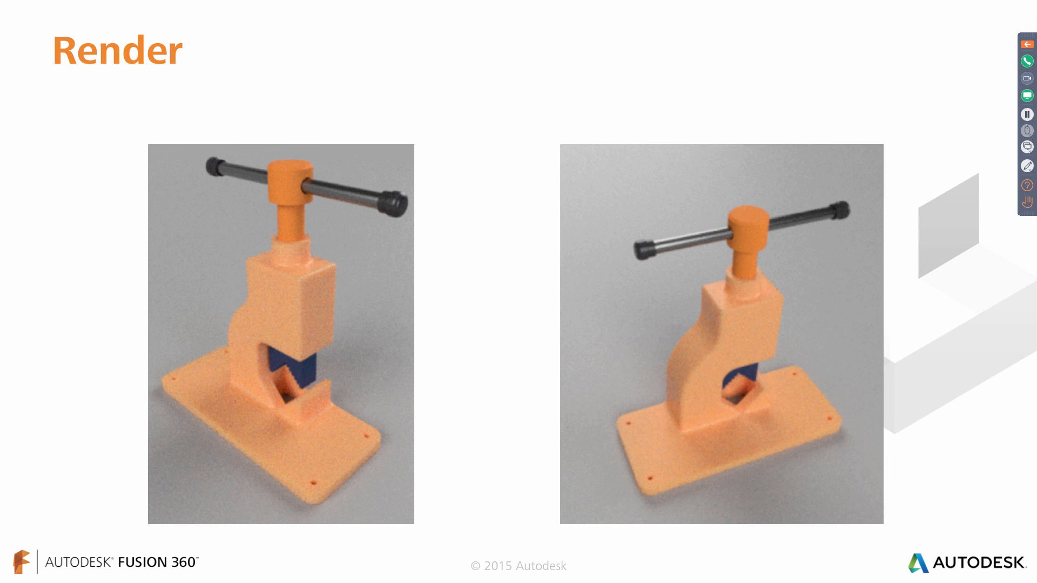
key(Right)
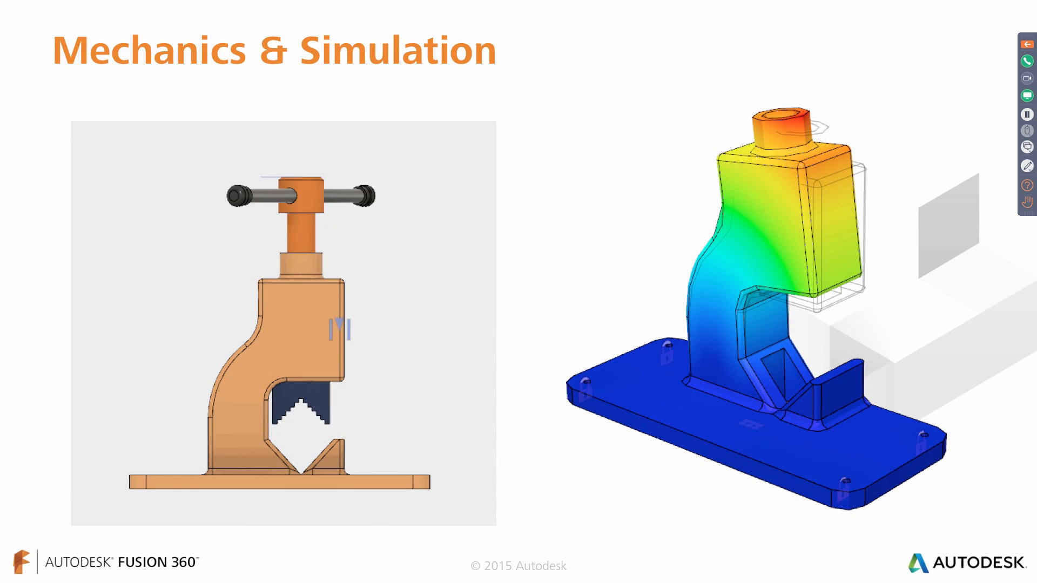